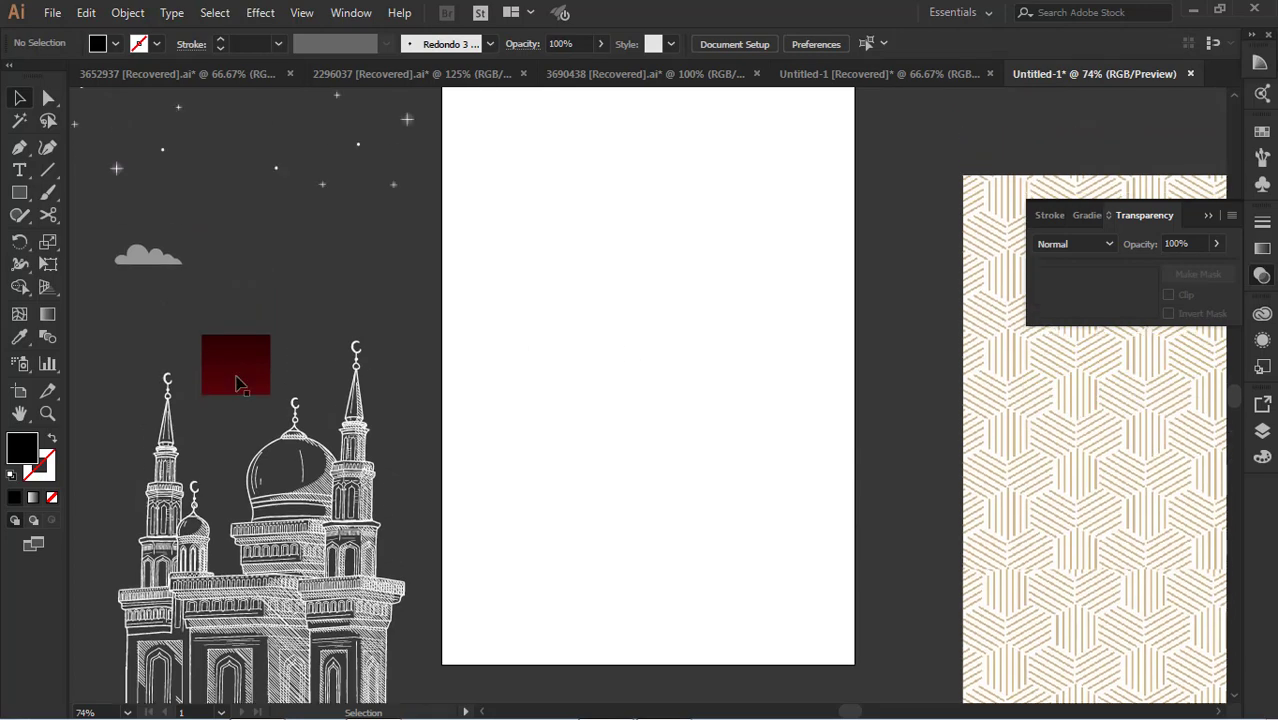
Move the dark red gradient rectangle onto the artboard and stretch it to cover the whole page as the background
left_click_drag(238, 381, 474, 197)
scroll(490, 220, "up", 3)
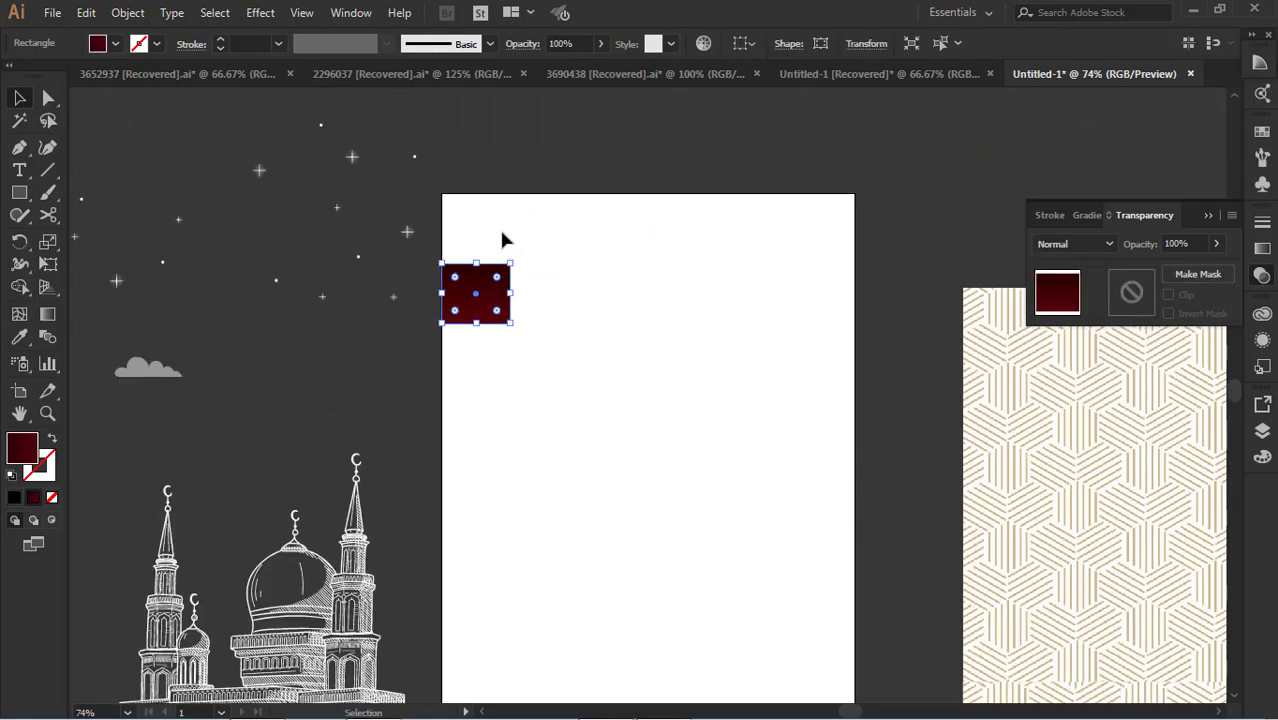
left_click_drag(500, 282, 499, 214)
left_click_drag(516, 259, 855, 560)
scroll(652, 432, "down", 4)
left_click_drag(652, 432, 655, 641)
scroll(890, 462, "up", 5)
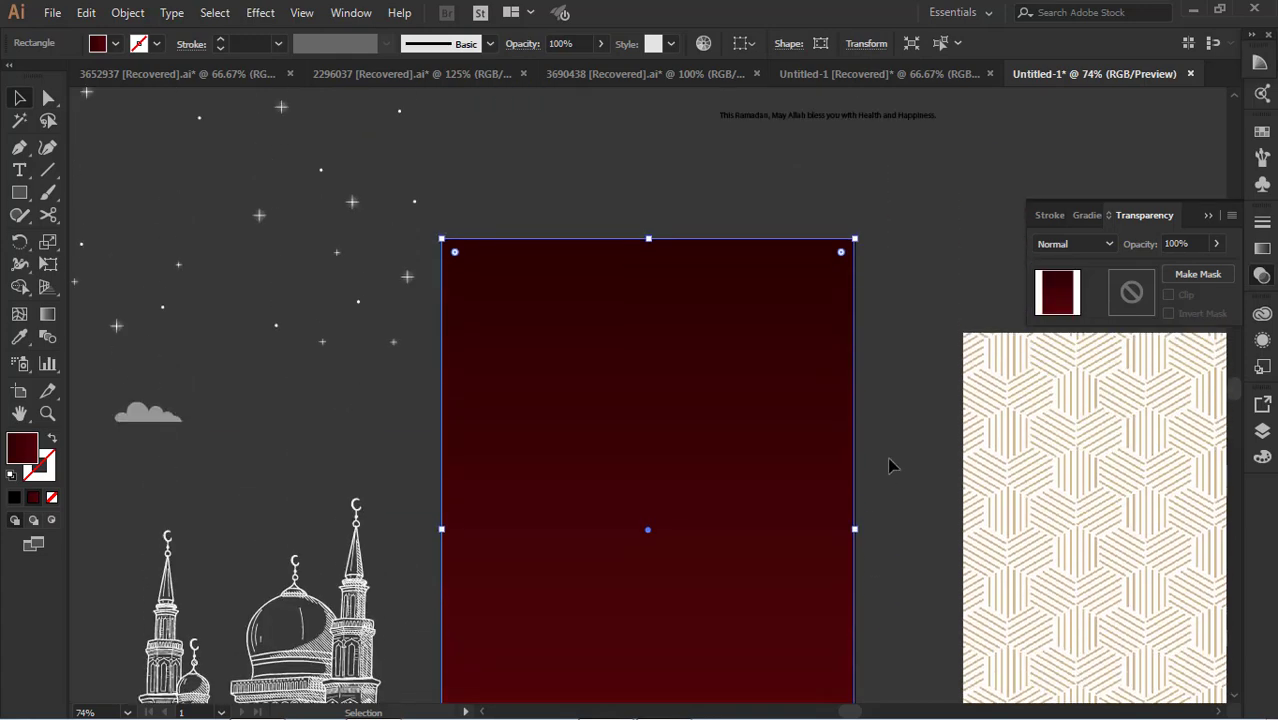
Place the geometric line pattern over the red background and set its blend mode to Multiply
left_click_drag(1005, 483, 491, 394)
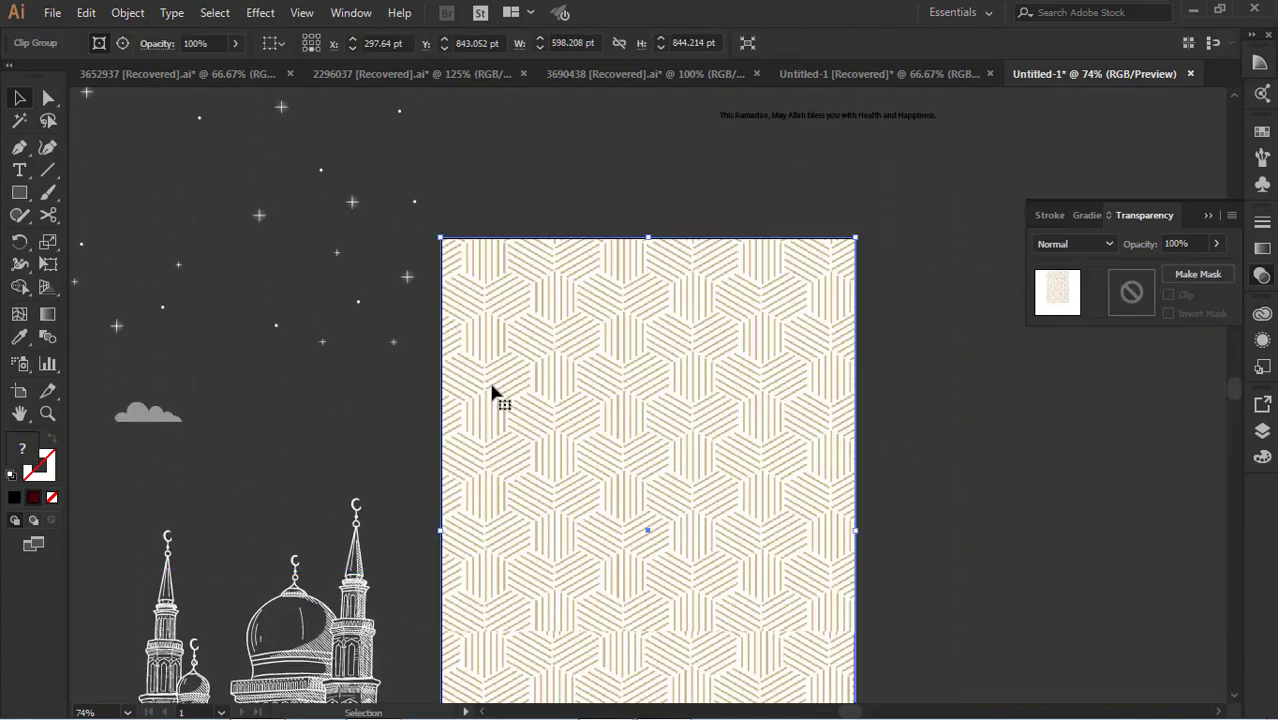
scroll(913, 479, "down", 6)
left_click(1075, 243)
left_click(1070, 310)
left_click(964, 514)
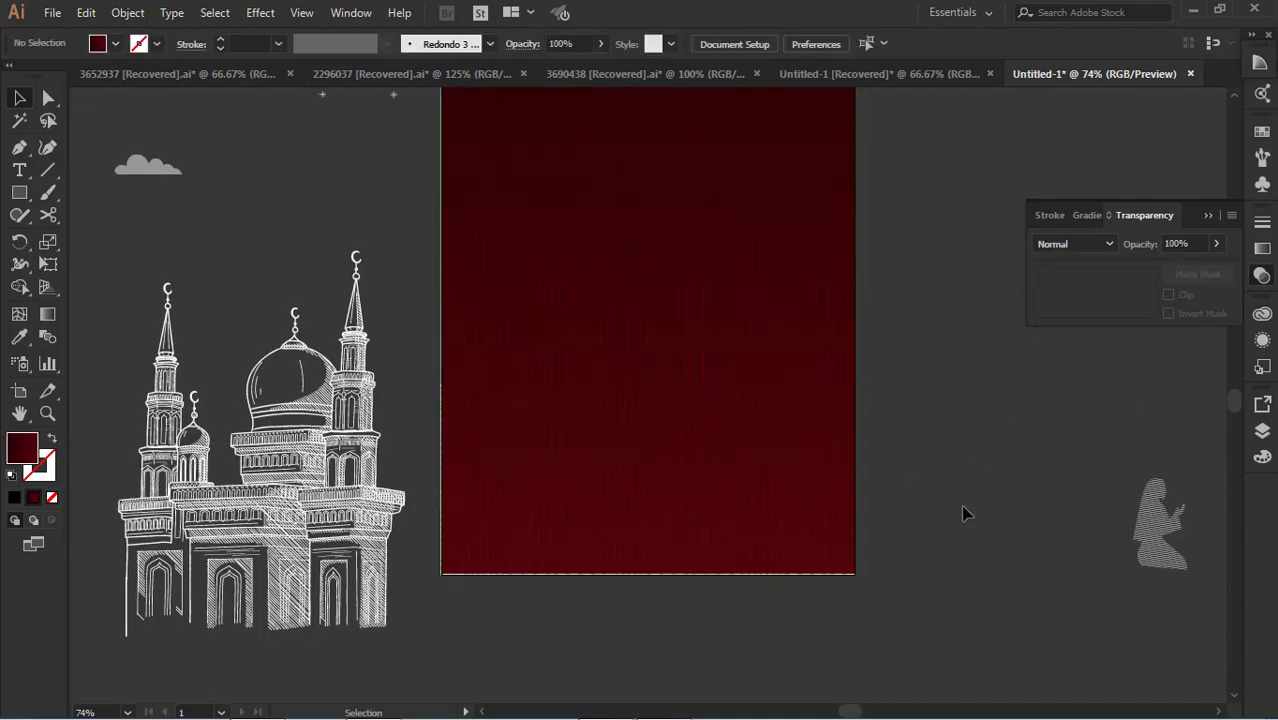
Enlarge the geometric pattern to about 611 by 863 pt so it extends slightly past the artboard edges
scroll(964, 514, "up", 4)
left_click(474, 222)
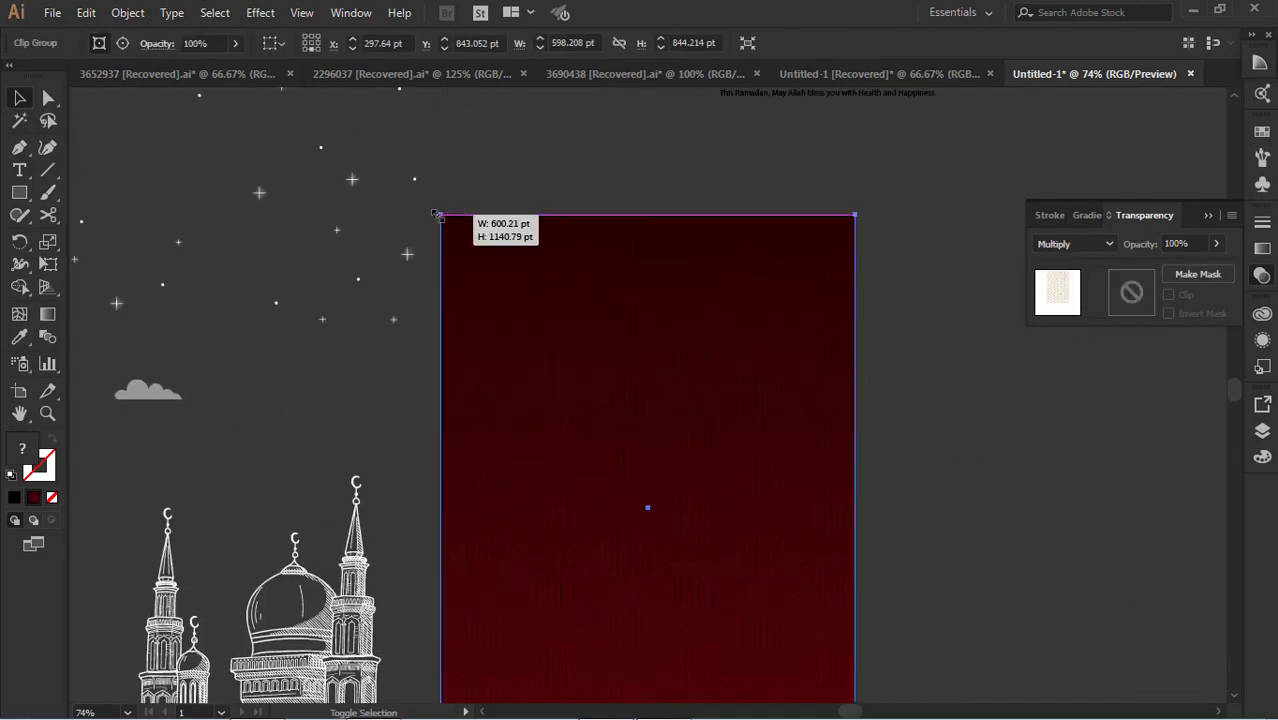
left_click_drag(436, 214, 434, 209)
scroll(941, 395, "down", 8)
left_click_drag(859, 509, 877, 523)
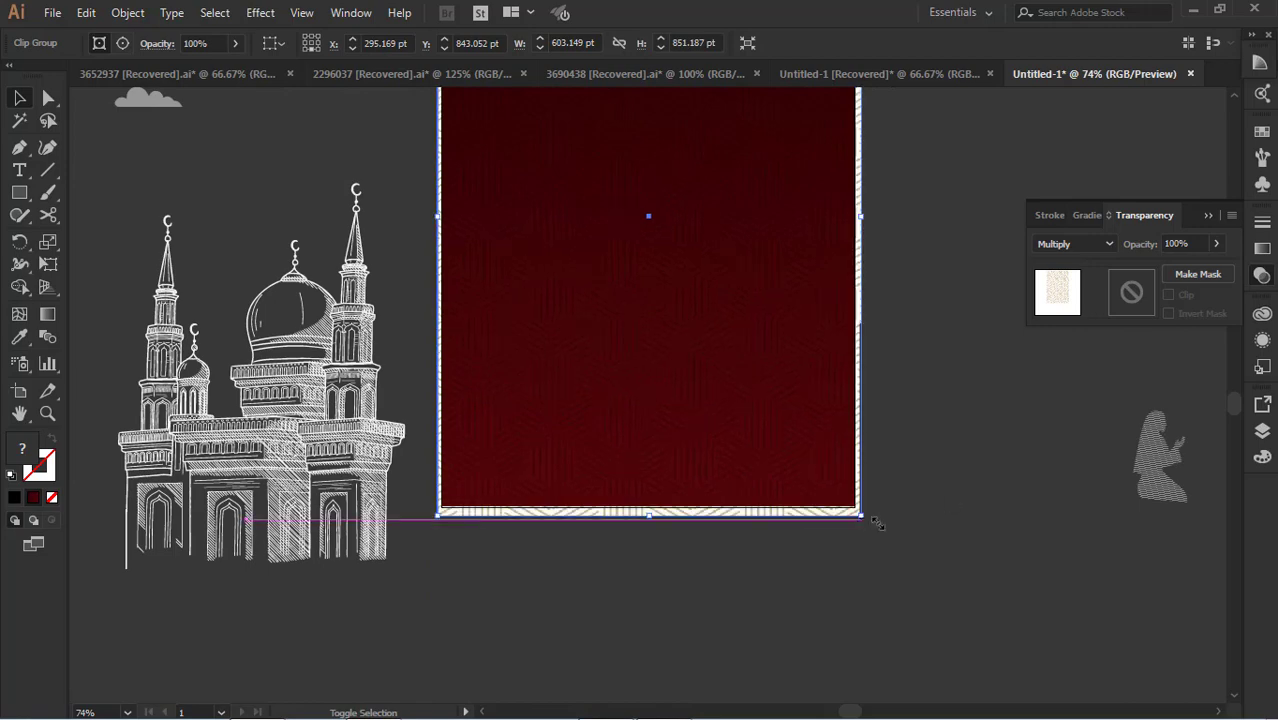
left_click(877, 523)
scroll(930, 500, "up", 10)
left_click(866, 368)
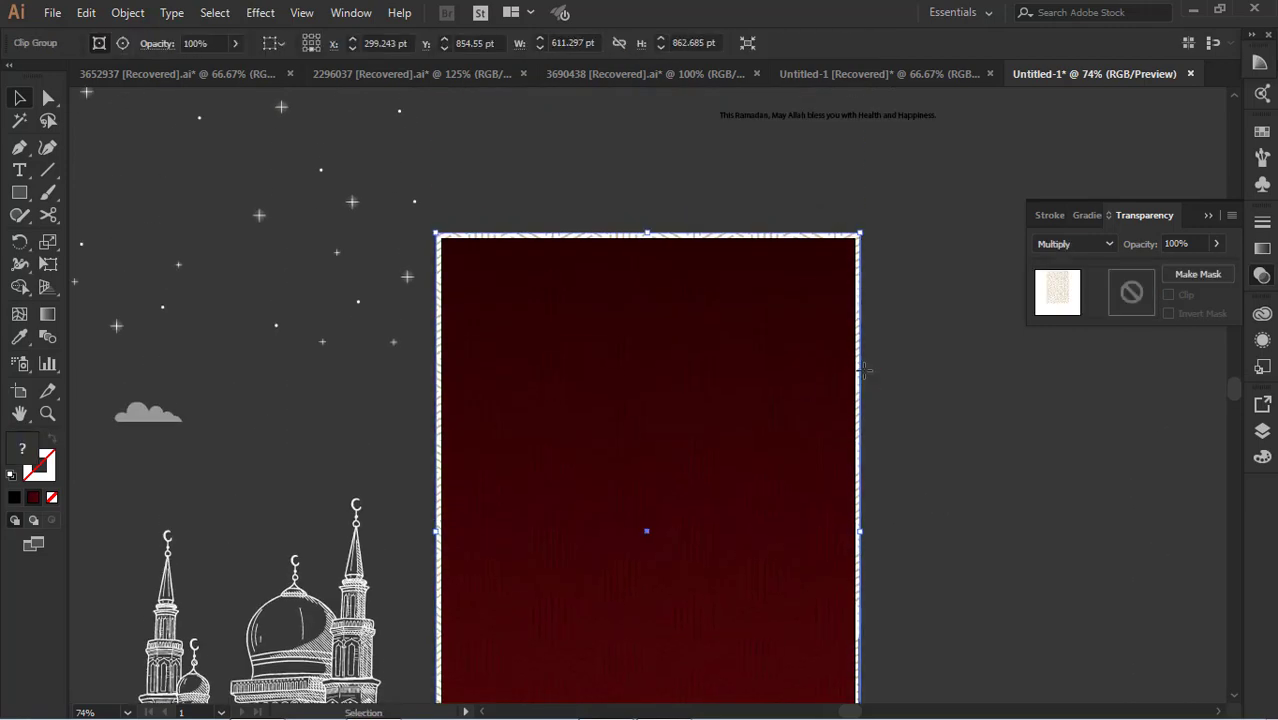
left_click(1013, 436)
Reduce the geometric pattern's opacity to 54%
scroll(856, 388, "down", 3)
scroll(850, 380, "down", 3)
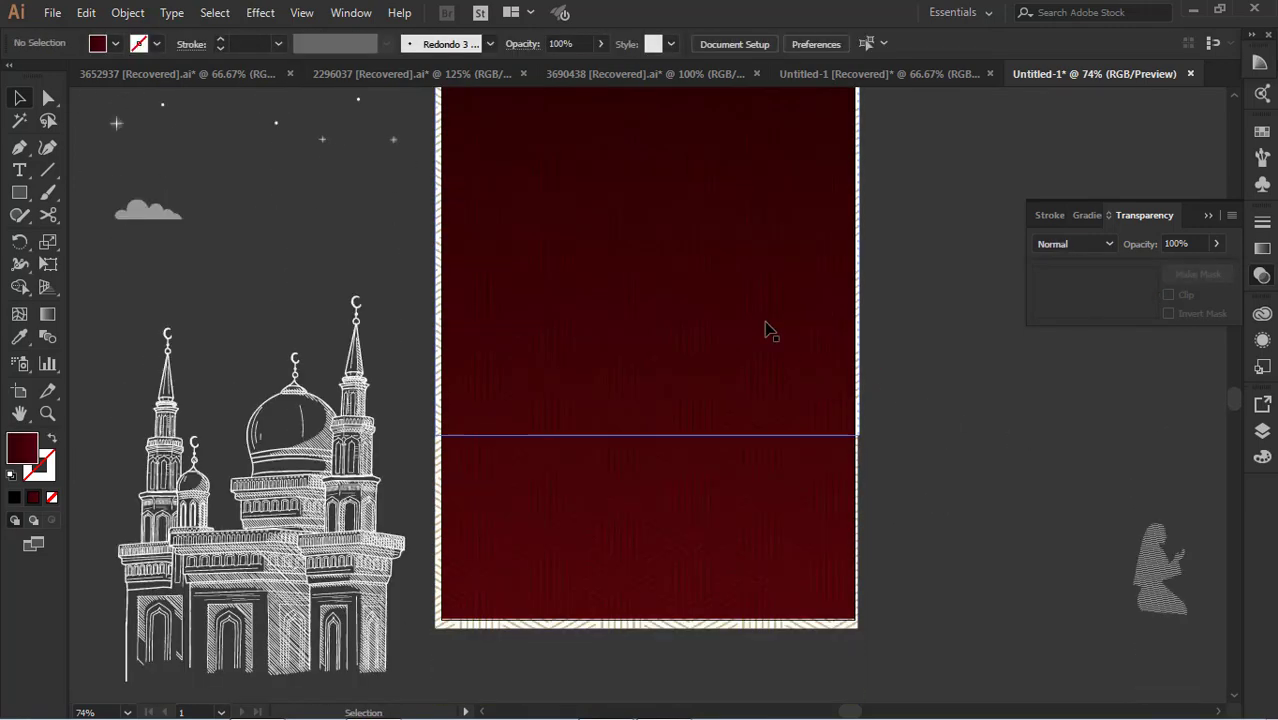
left_click(770, 330)
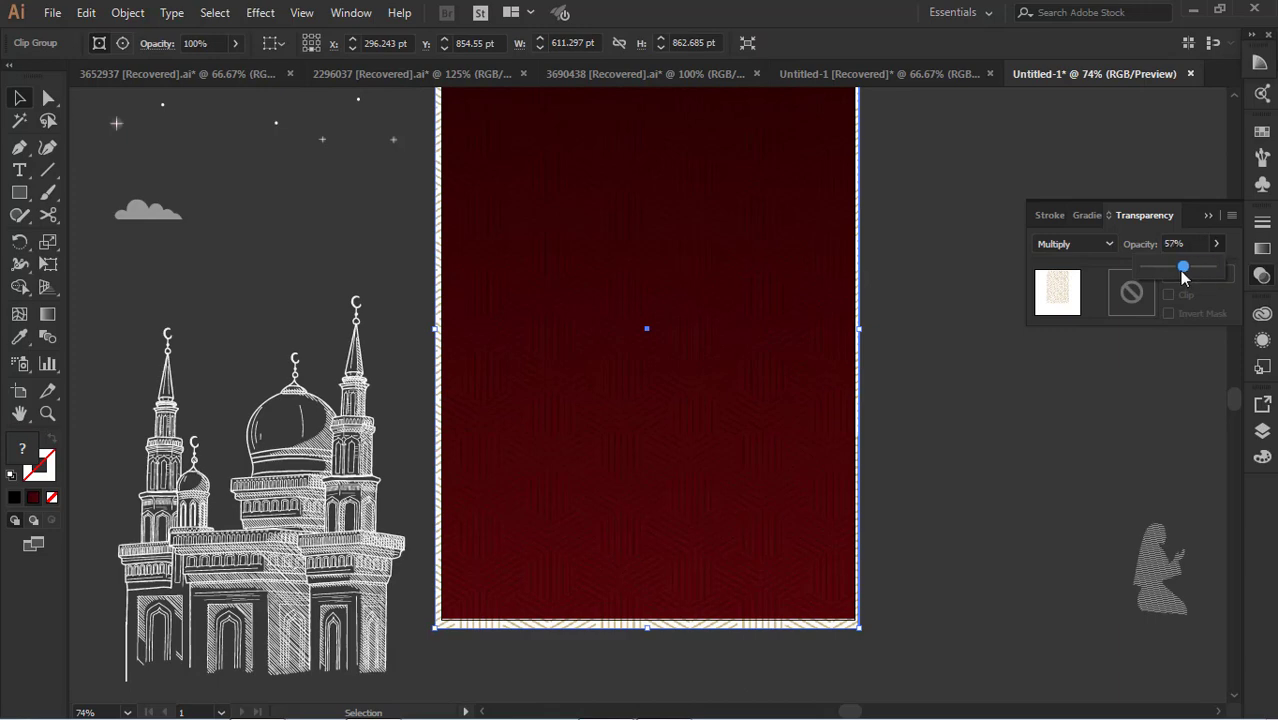
left_click_drag(1183, 278, 1187, 277)
left_click(944, 422)
scroll(933, 357, "up", 4)
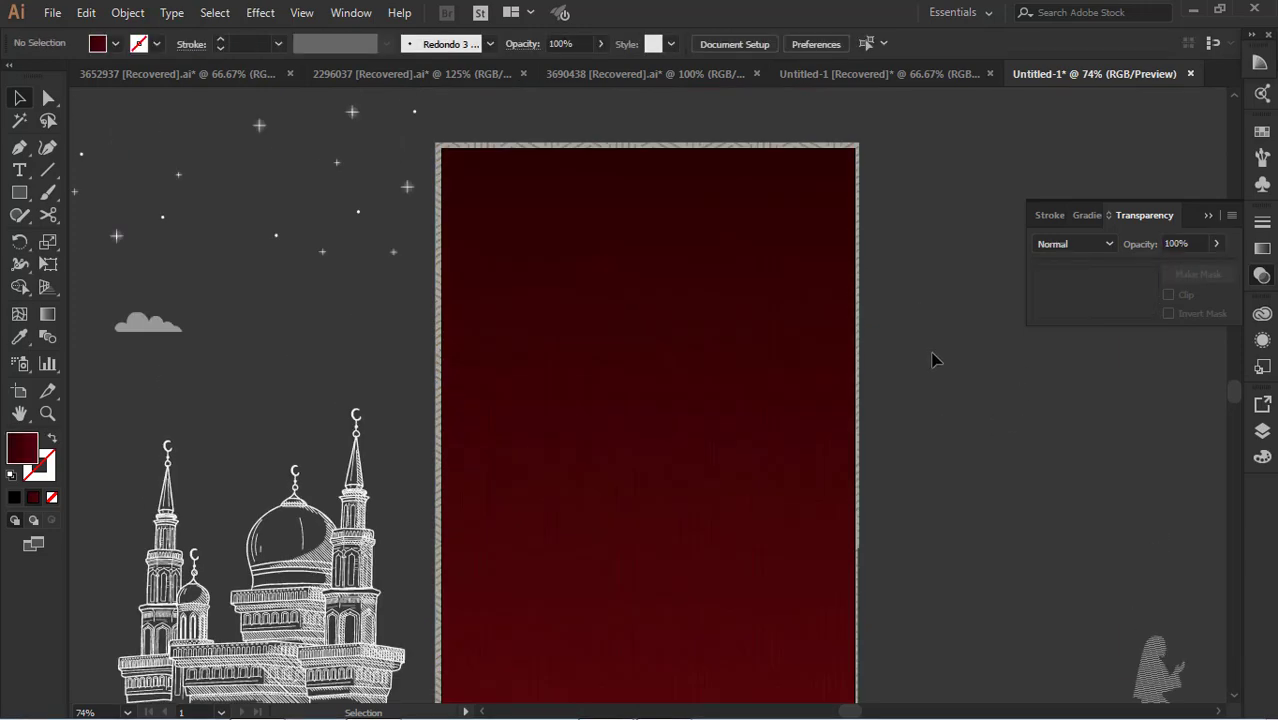
Move the white mosque artwork onto the lower-right part of the poster
scroll(800, 367, "down", 6)
left_click_drag(337, 512, 782, 444)
left_click(876, 434)
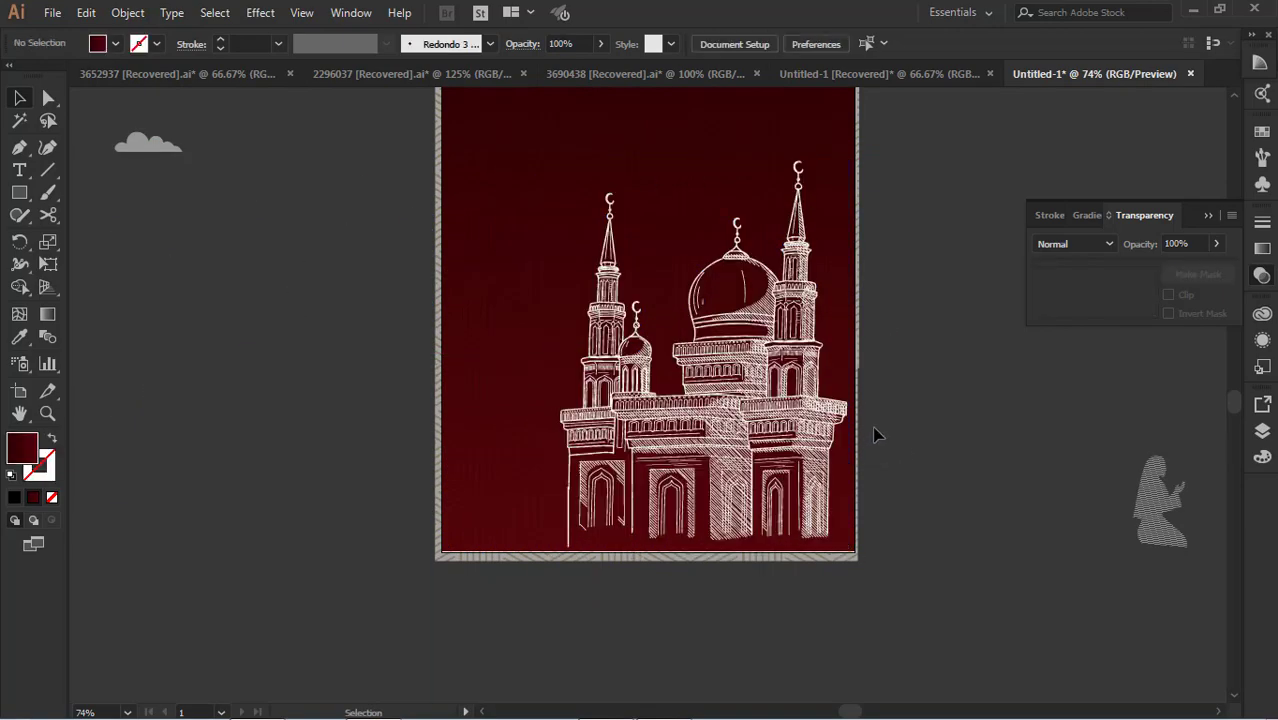
scroll(825, 487, "up", 2)
left_click(825, 487)
left_click(967, 466)
left_click(818, 540)
key("ctrl+2")
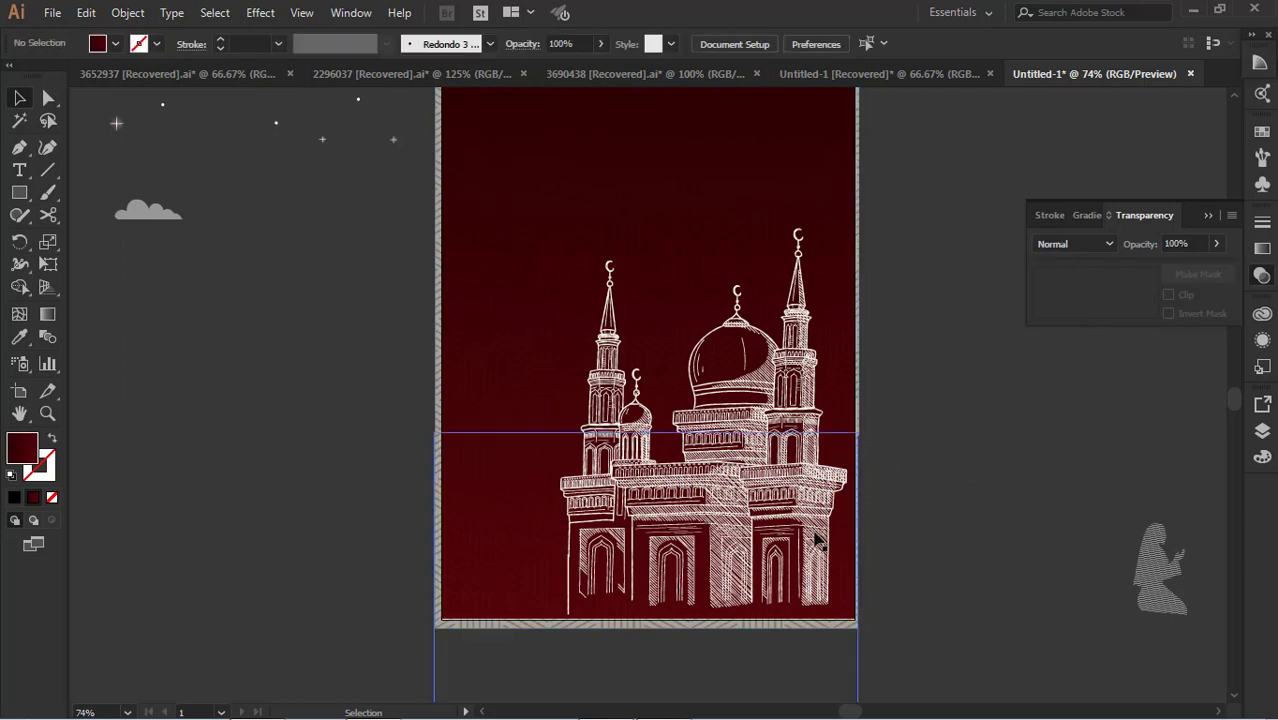
left_click_drag(818, 567, 815, 556)
key("ctrl+z")
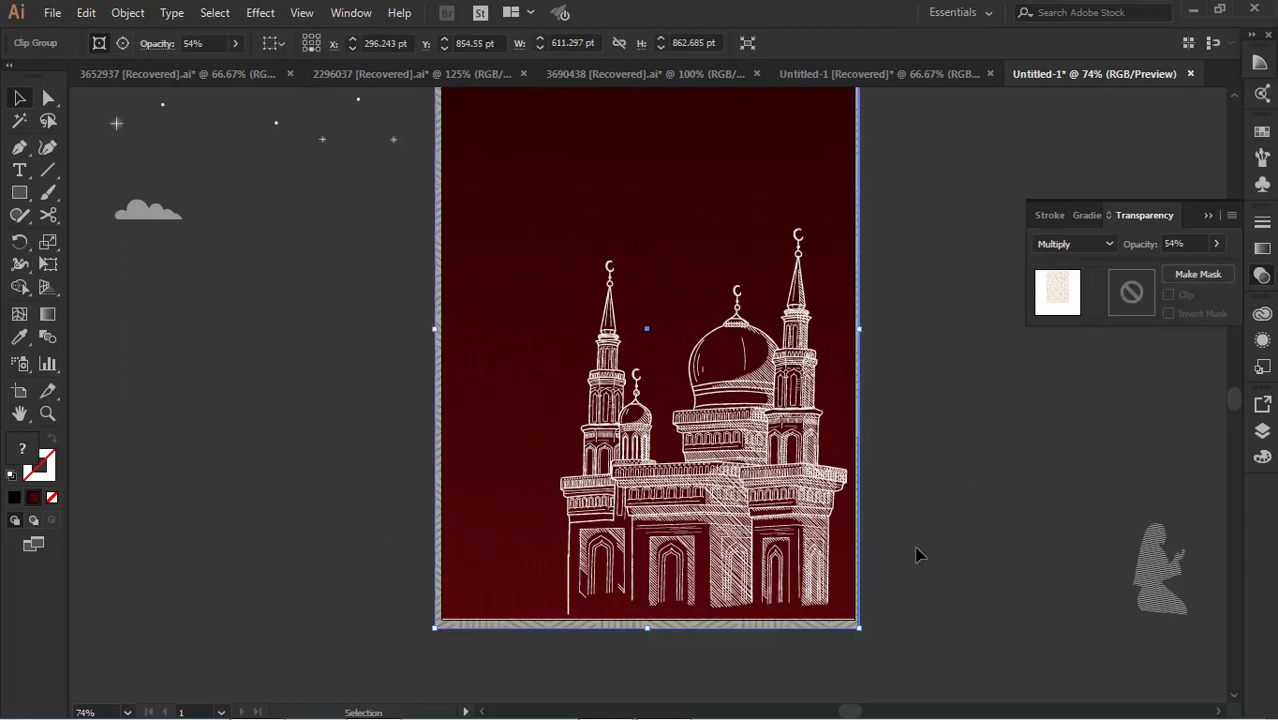
Arrange the mosque artwork in front of the pattern overlay
left_click(916, 554)
left_click(808, 600)
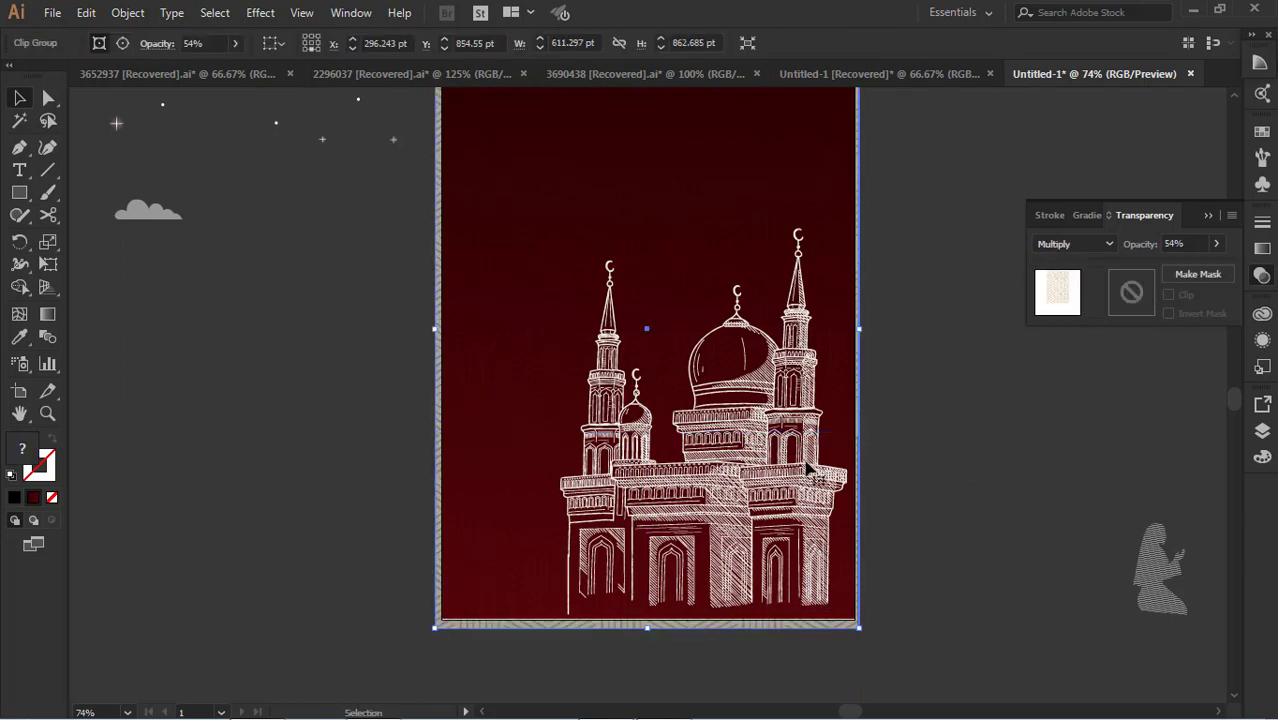
left_click(850, 564, "ctrl")
left_click(936, 522)
left_click(802, 454)
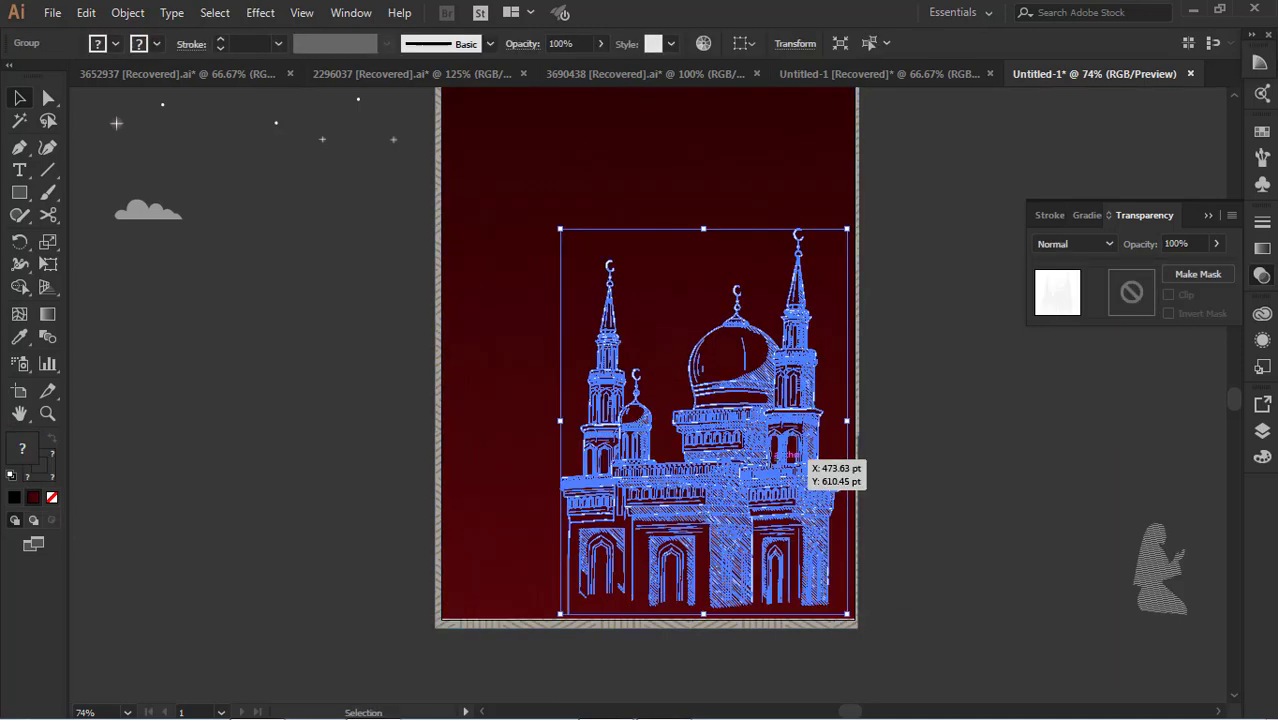
left_click(930, 506)
Try to draw a ground outline across the base of the mosque with the Pen tool, and undo it
key("p")
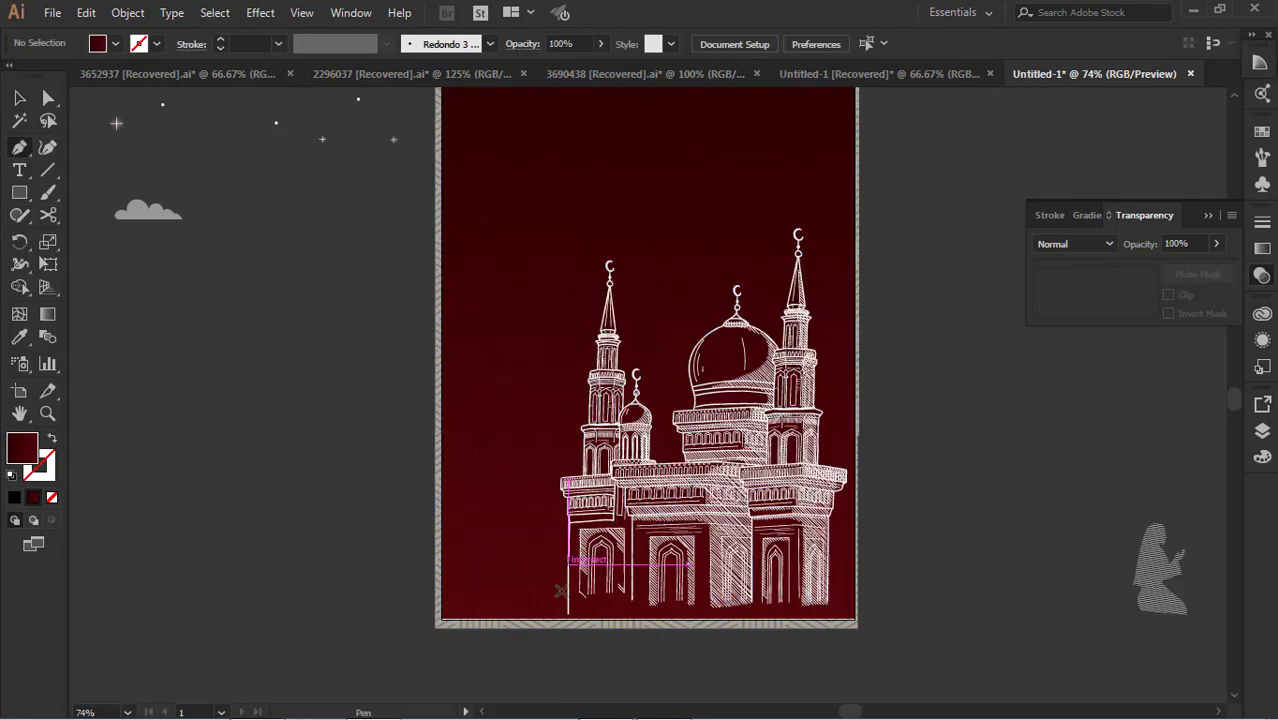
left_click(443, 592)
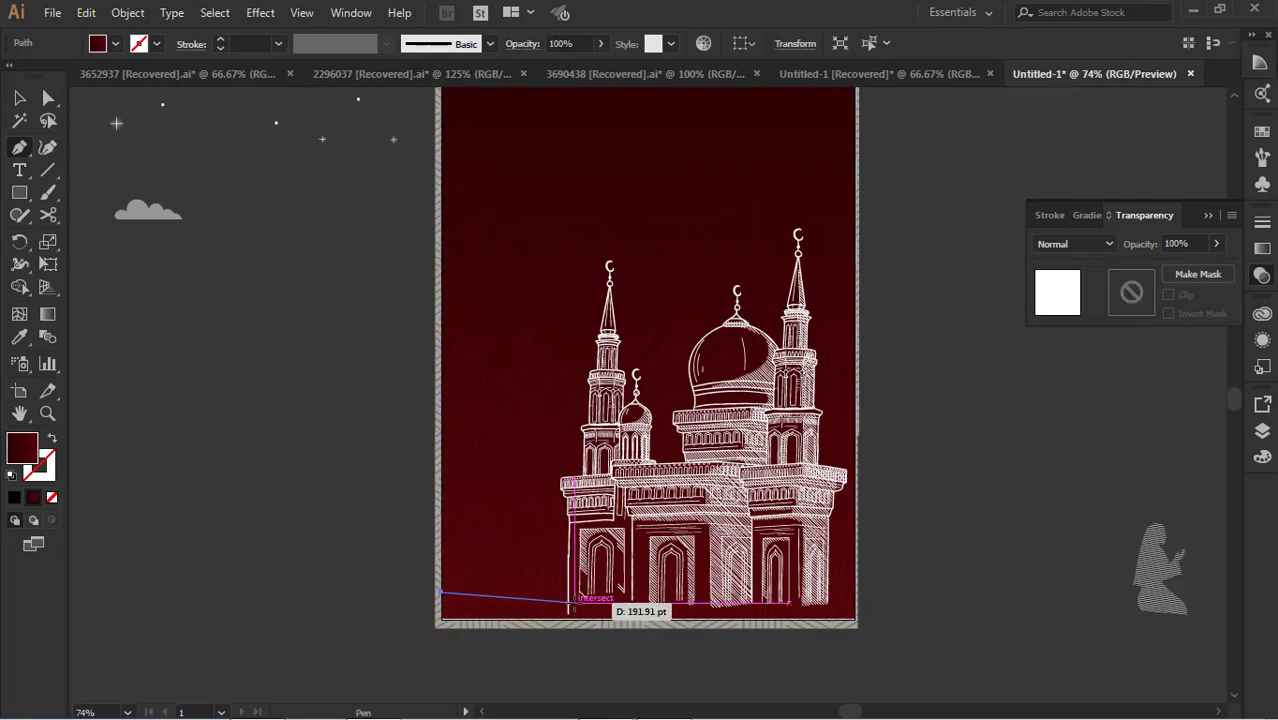
left_click(568, 594)
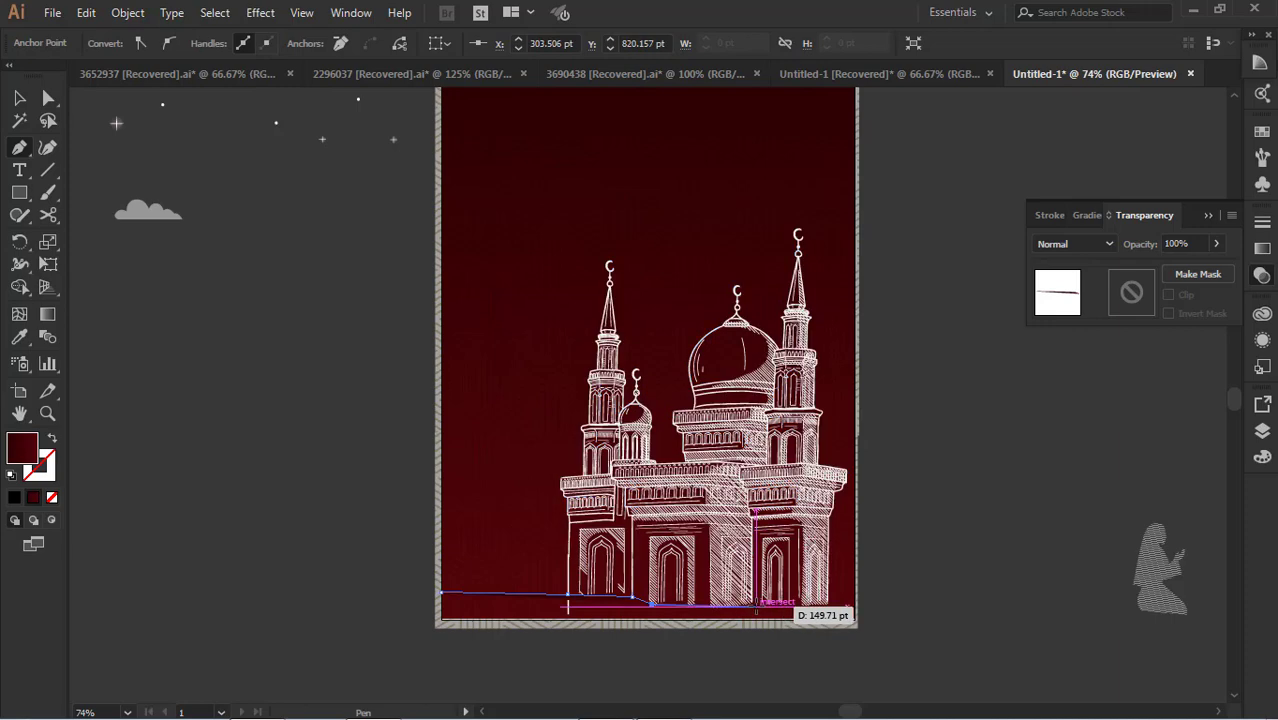
left_click(863, 603)
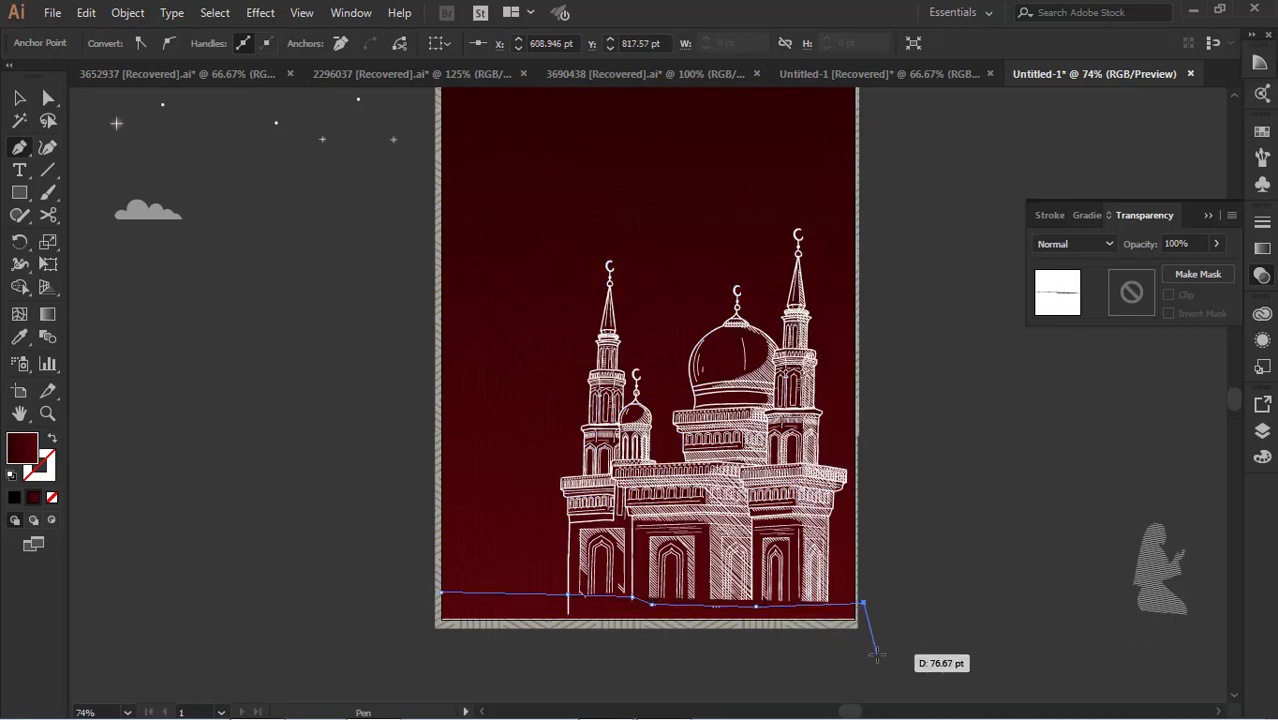
key("ctrl+z")
key("ctrl+z")
key("ctrl+z")
key("ctrl+z")
key("ctrl+z")
key("ctrl+z")
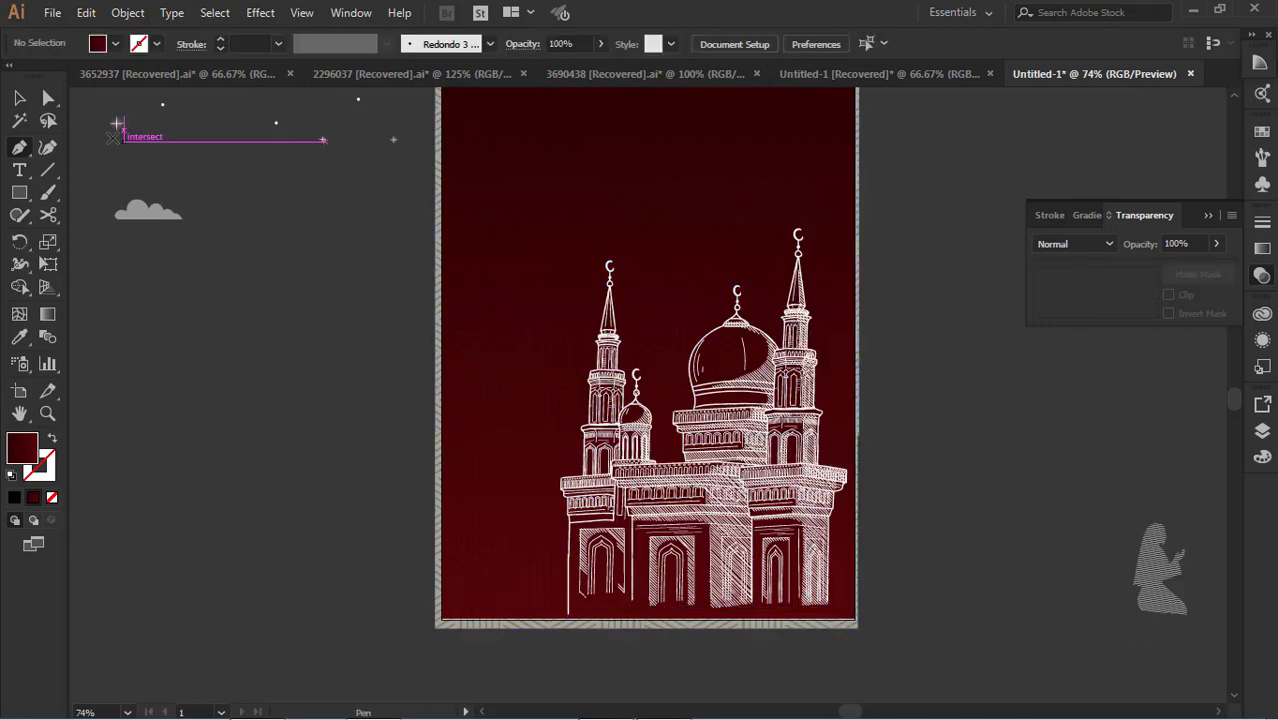
left_click(19, 97)
left_click(755, 555)
left_click(890, 520)
left_click(822, 486)
scroll(822, 486, "up", 5)
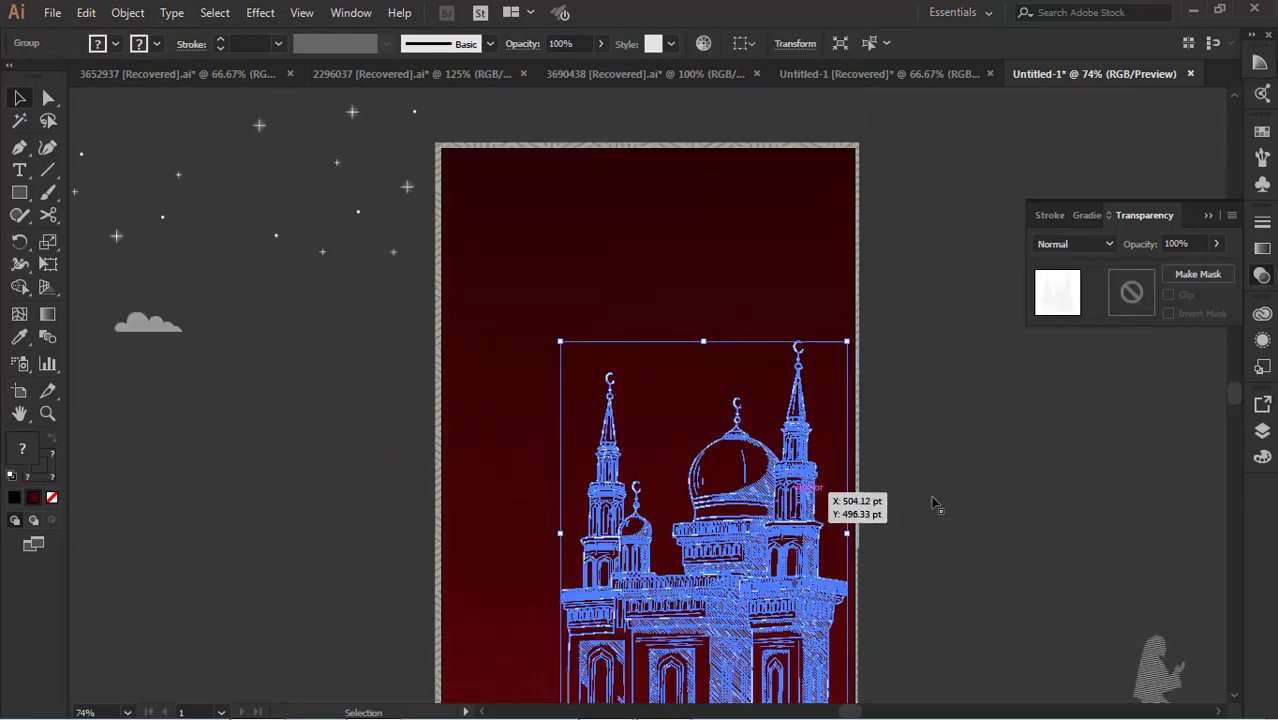
left_click(930, 502)
scroll(369, 478, "down", 2)
scroll(268, 197, "down", 2)
scroll(322, 262, "up", 3)
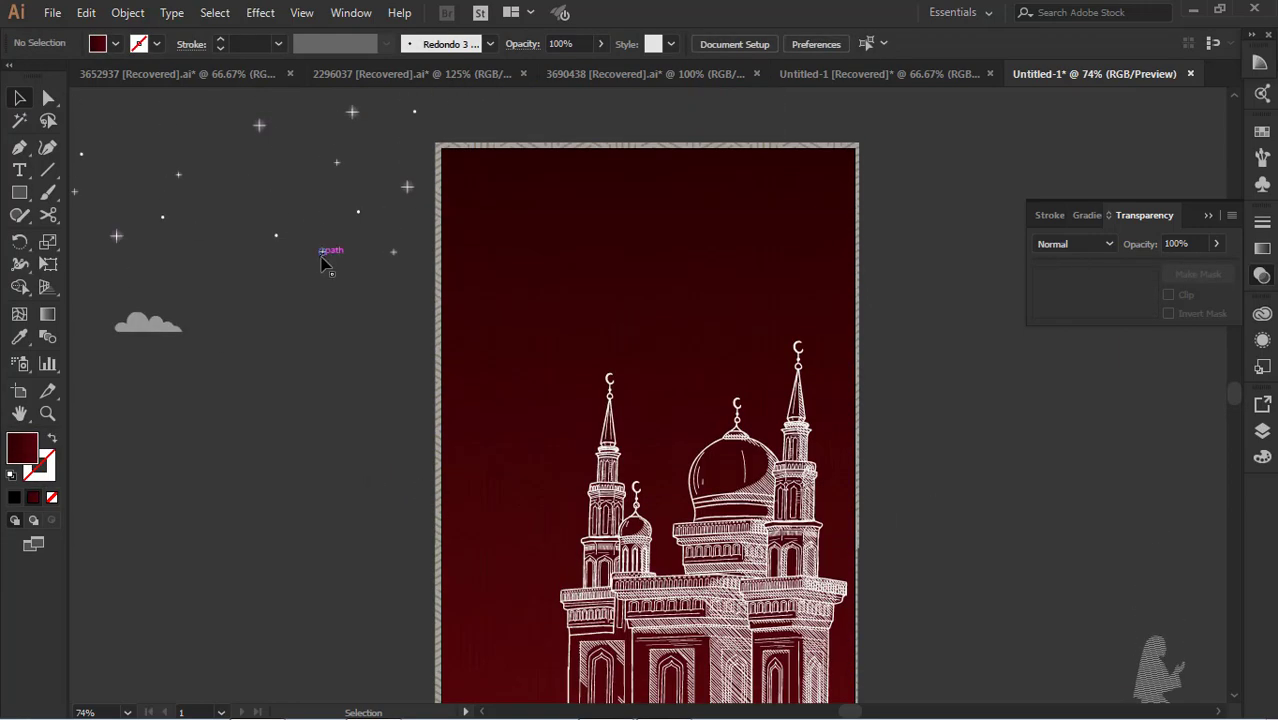
Move the group of stars over the upper part of the poster and bring it to the front
left_click_drag(322, 262, 758, 407)
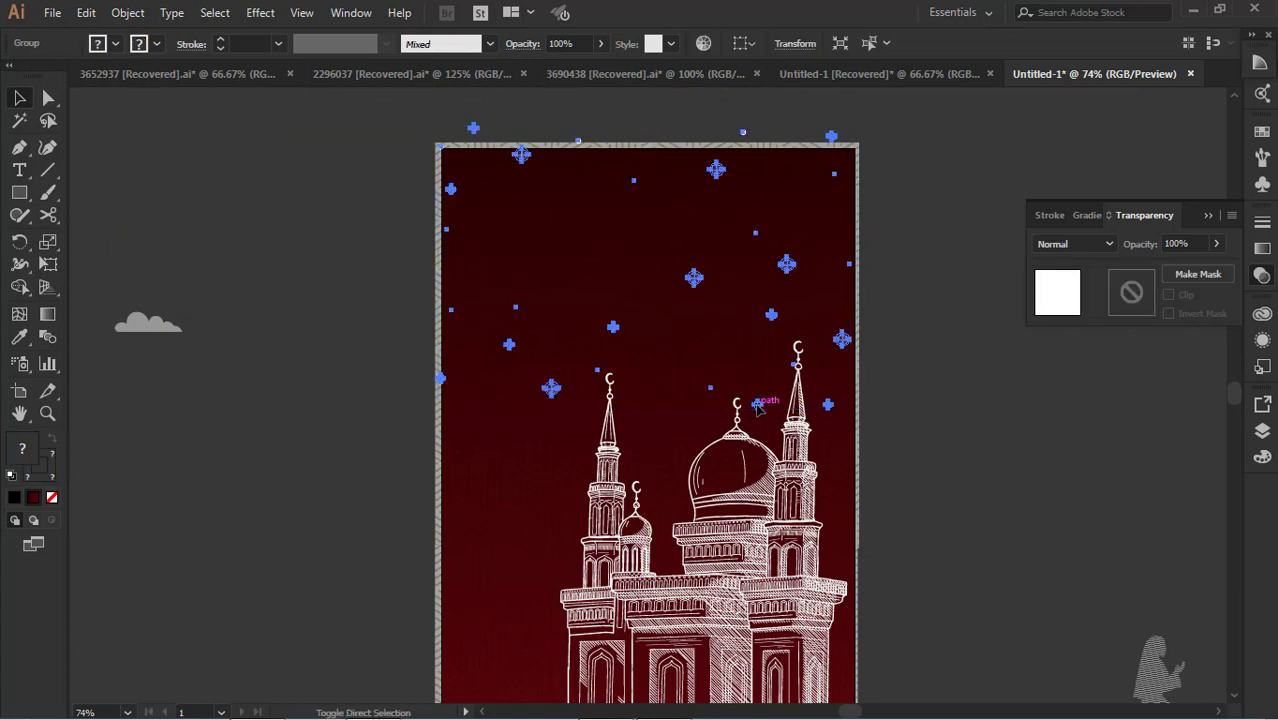
left_click(1031, 455)
left_click(745, 134)
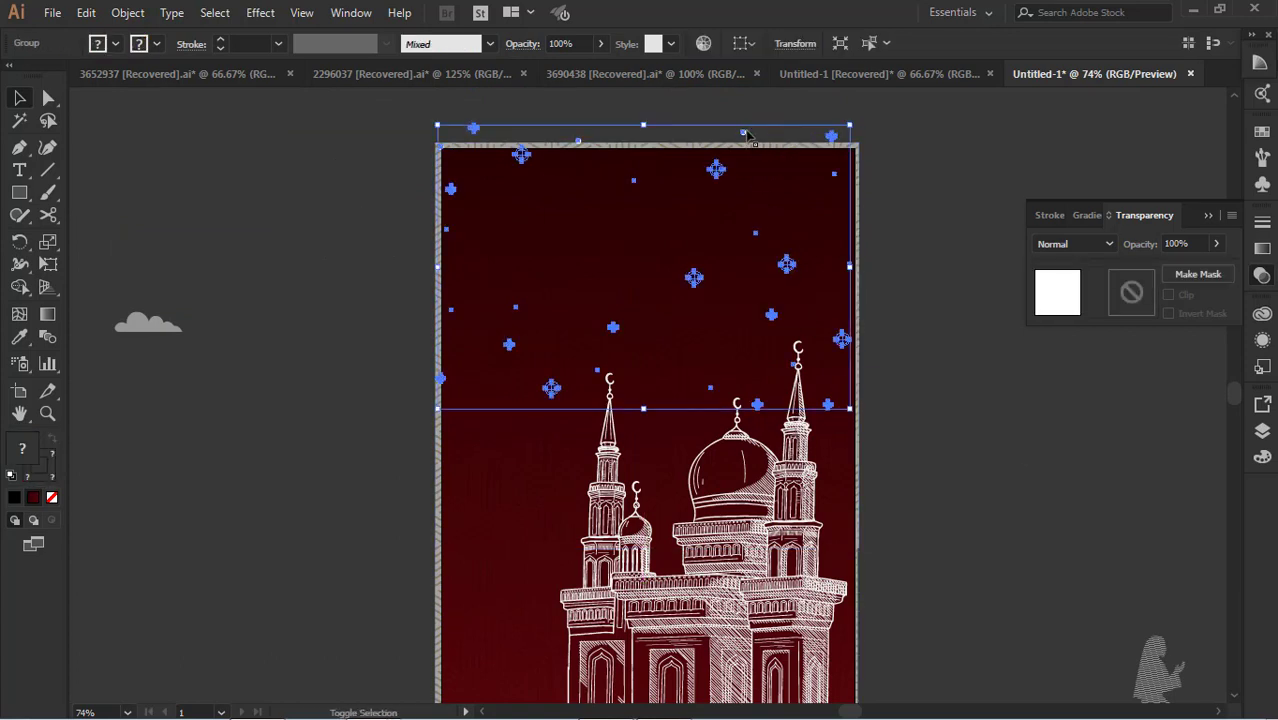
key("ctrl+shift+]")
left_click(936, 306)
scroll(906, 310, "down", 1)
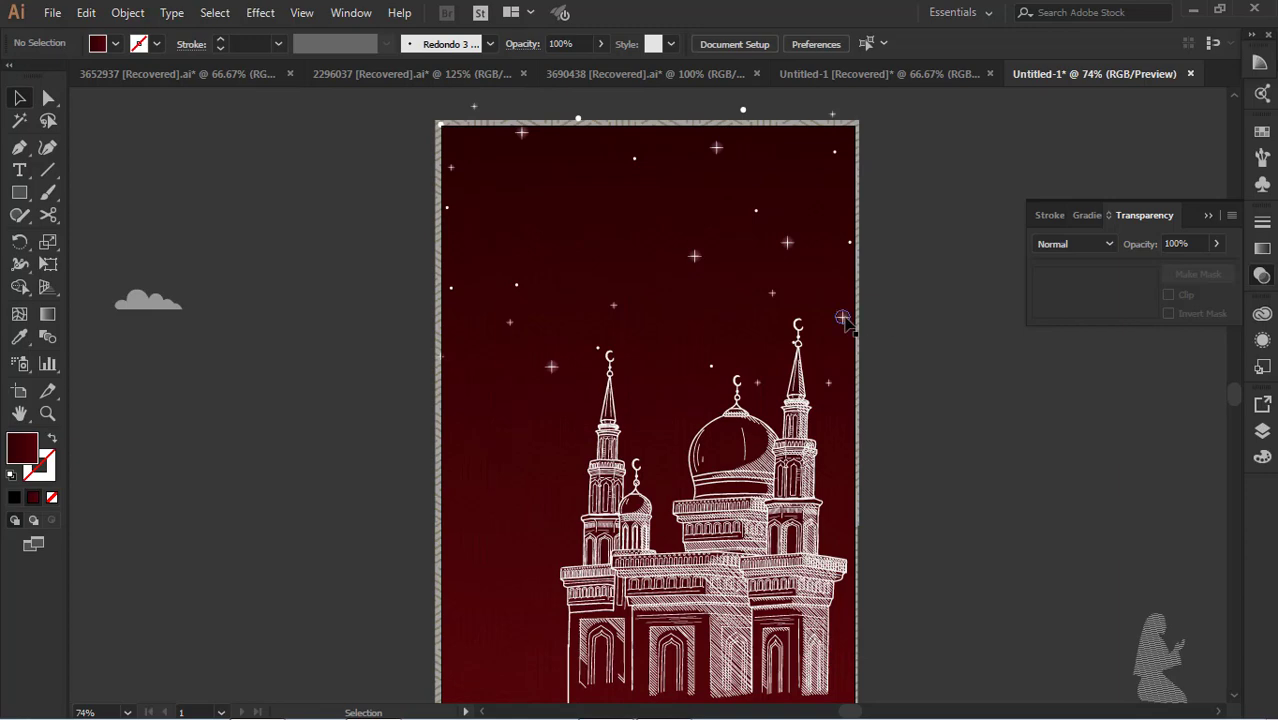
Draw a thin full-width rectangle along the poster's bottom edge, covering the base of the mosque
scroll(916, 308, "down", 5)
left_click(843, 411)
left_click(947, 445)
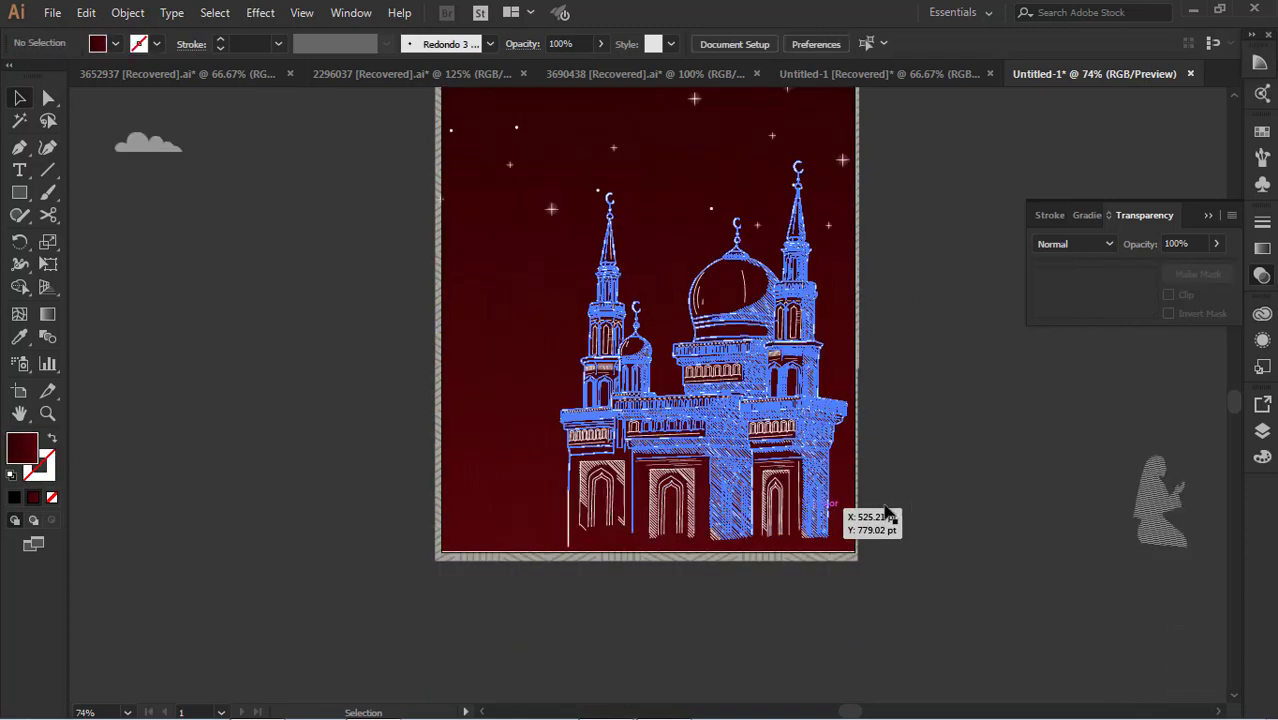
left_click(24, 193)
left_click_drag(440, 524, 857, 549)
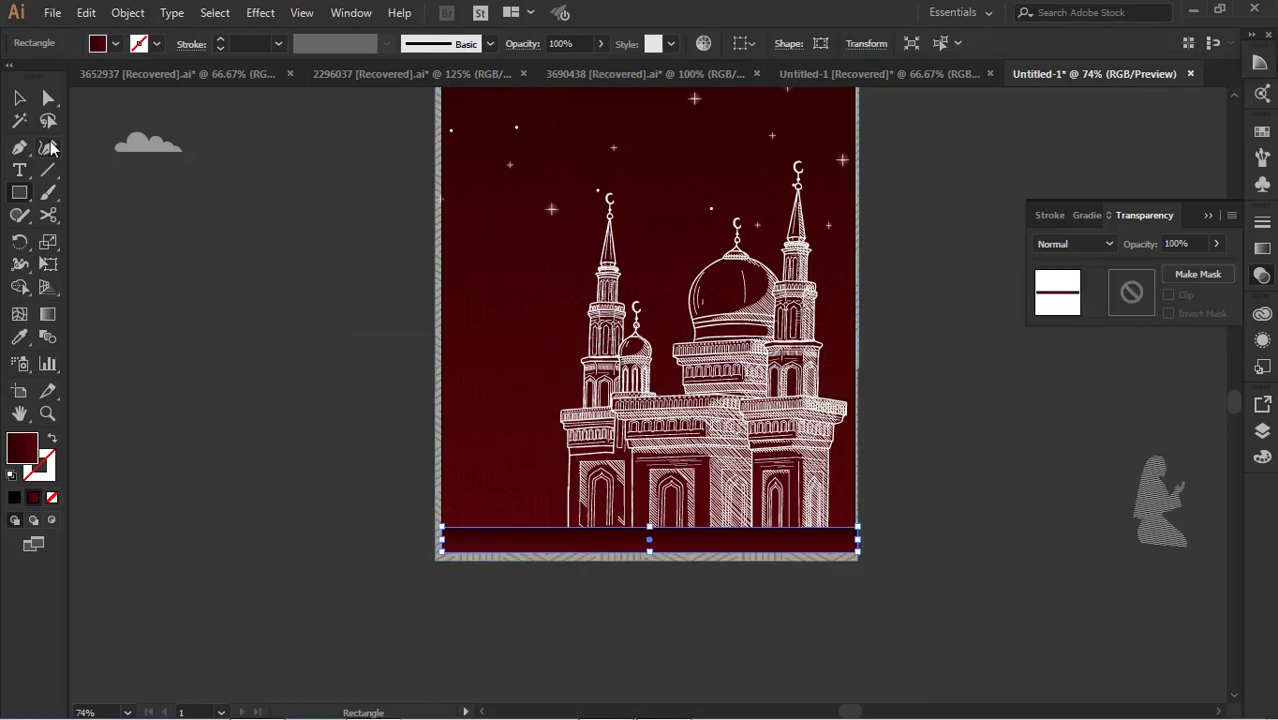
left_click(19, 97)
key("ctrl+shift+a")
Fill the bottom strip with white
left_click(779, 543)
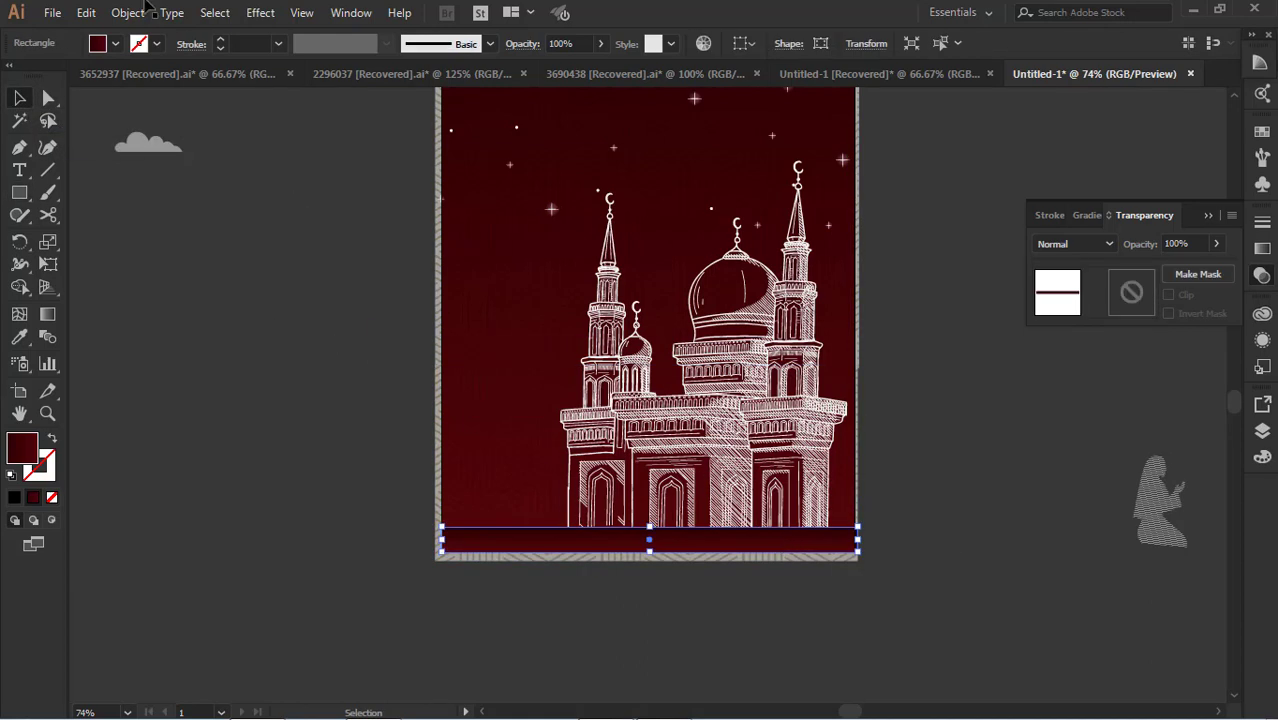
left_click(116, 44)
left_click(39, 77)
left_click(166, 321)
left_click(942, 507)
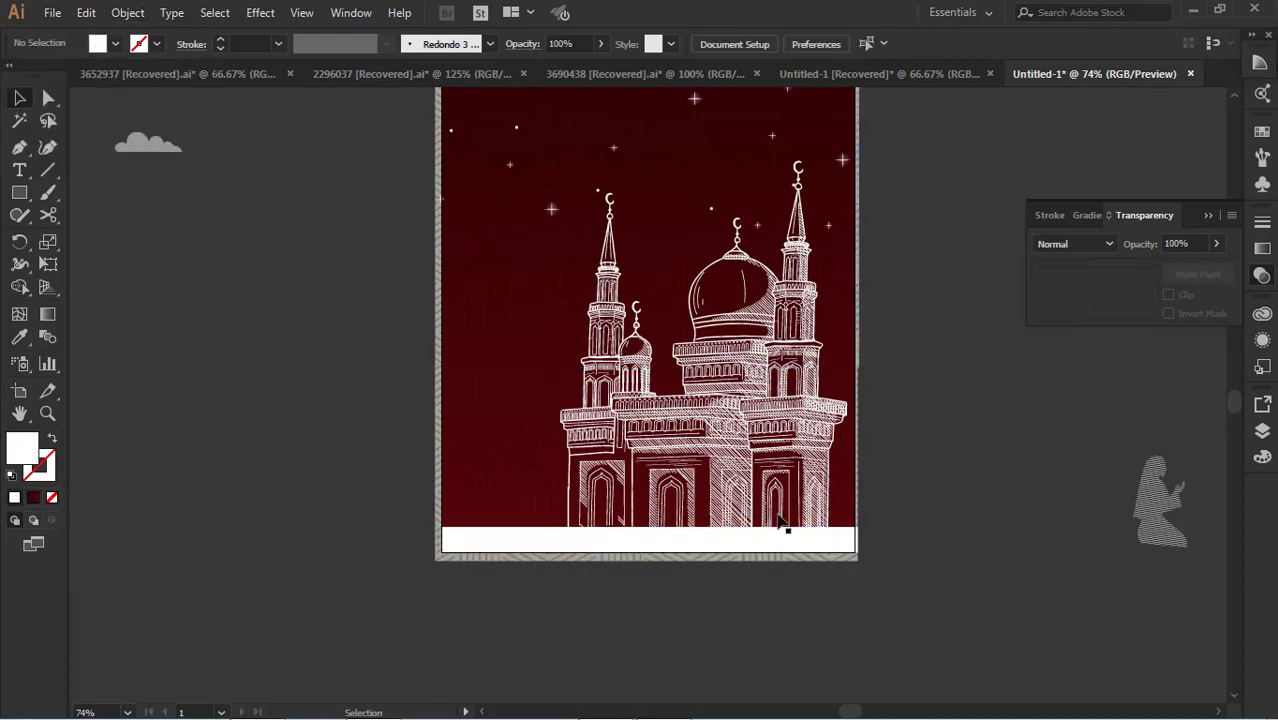
Apply the dark red linear gradient to the bottom strip and reverse the gradient's direction
left_click(787, 532)
left_click(33, 498)
left_click(274, 516)
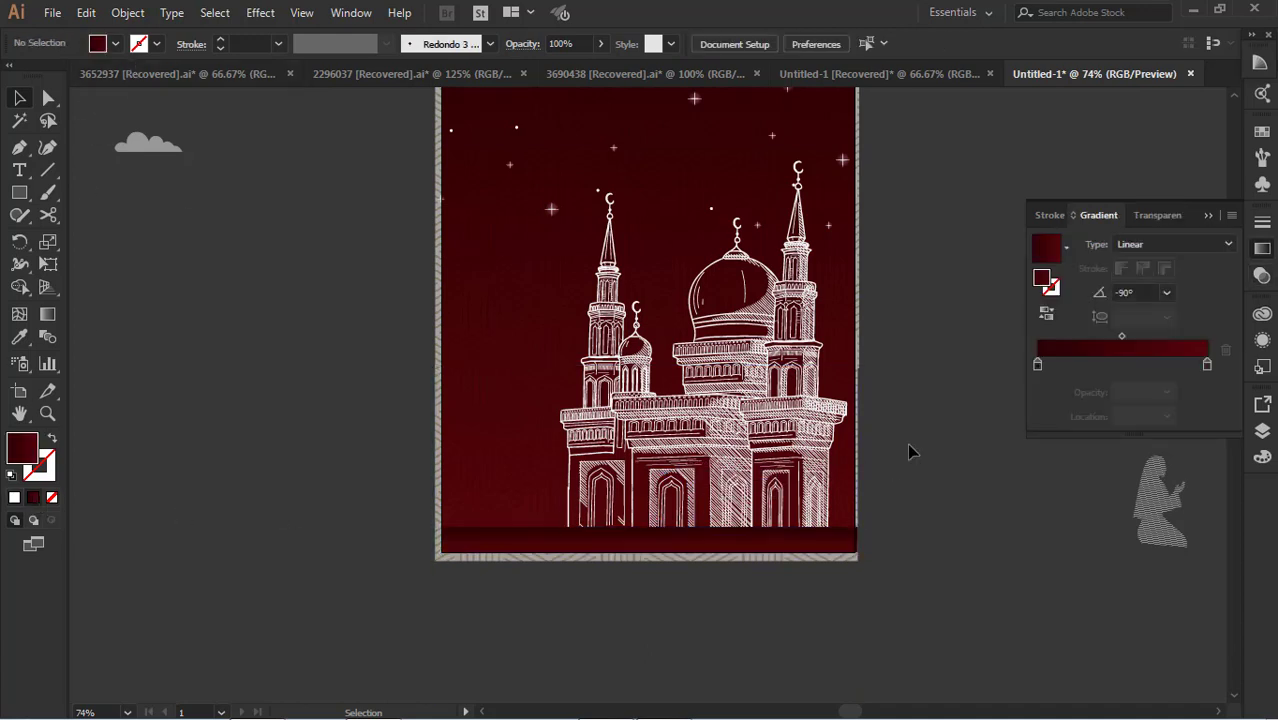
scroll(910, 448, "up", 1)
left_click(827, 590)
left_click(1048, 321)
left_click(972, 470)
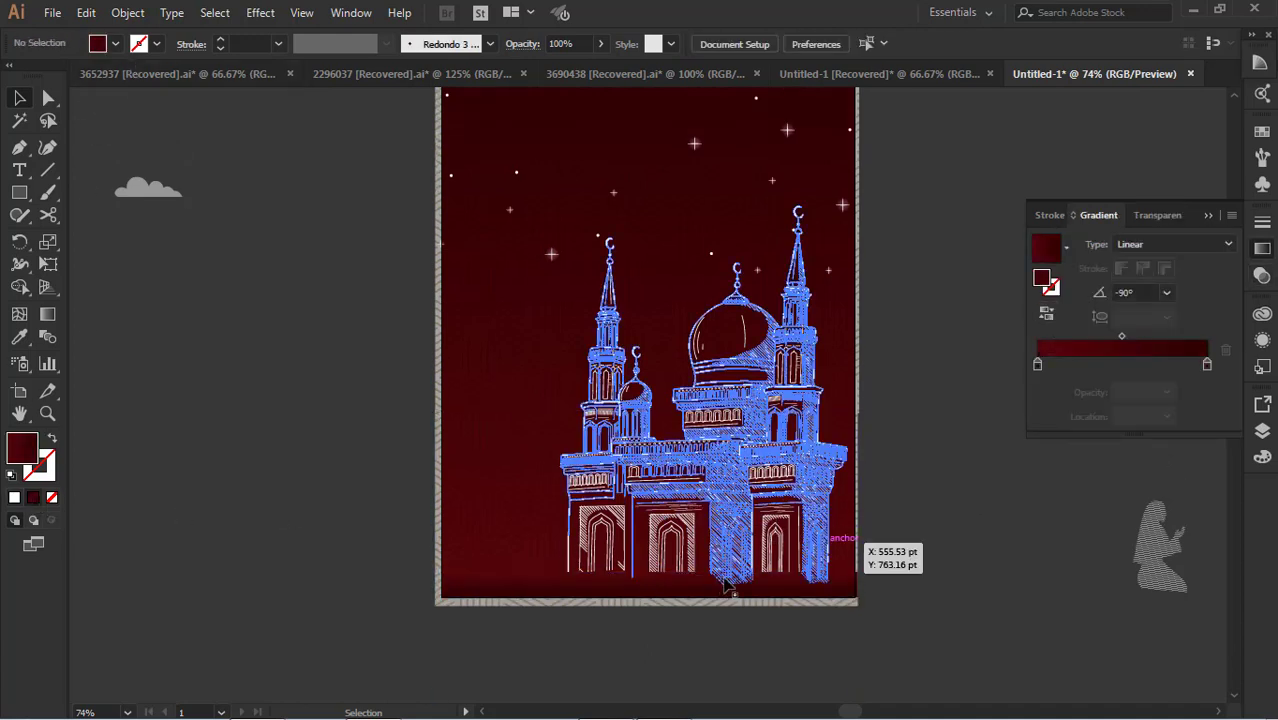
Extend the bottom strip slightly upward and out to the poster's right edge
left_click(672, 585)
left_click_drag(649, 572, 656, 566)
left_click(908, 505)
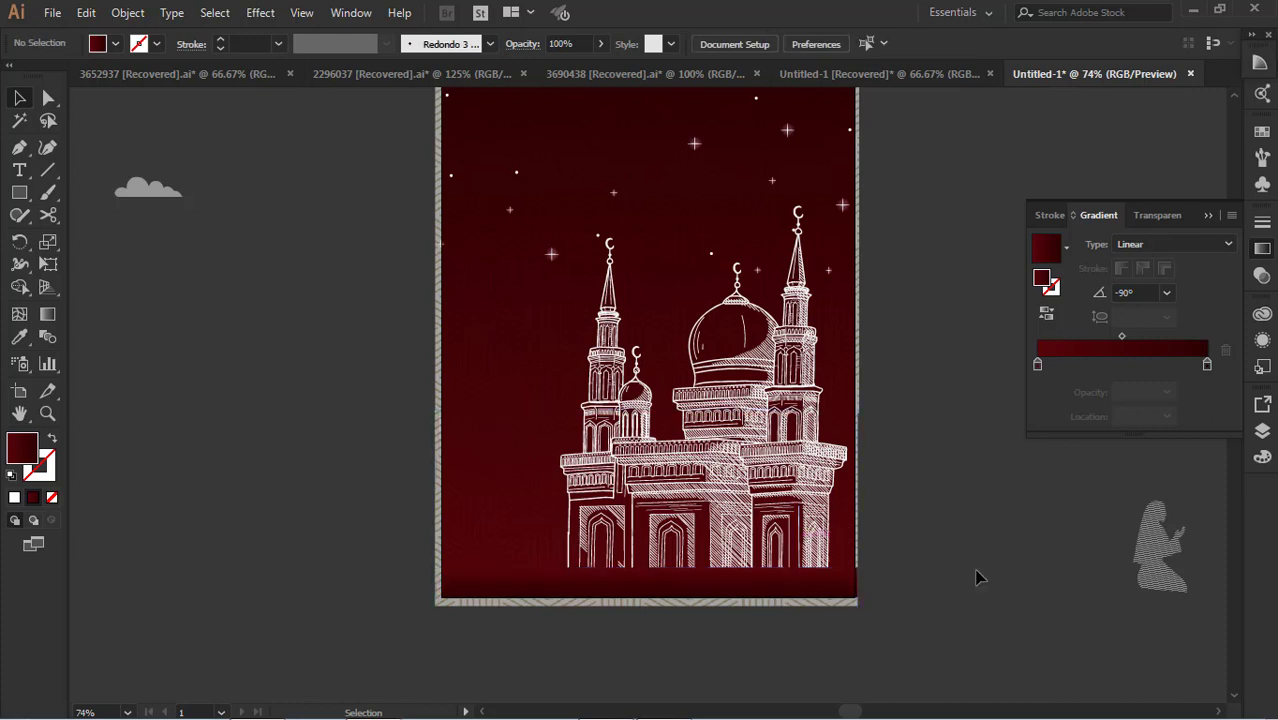
left_click(845, 583)
left_click_drag(855, 586, 859, 587)
left_click(877, 580)
Place the kneeling praying figure on the ground in the poster's lower-left area and nudge the mosque slightly upward
left_click_drag(1180, 583, 493, 567)
left_click(972, 548)
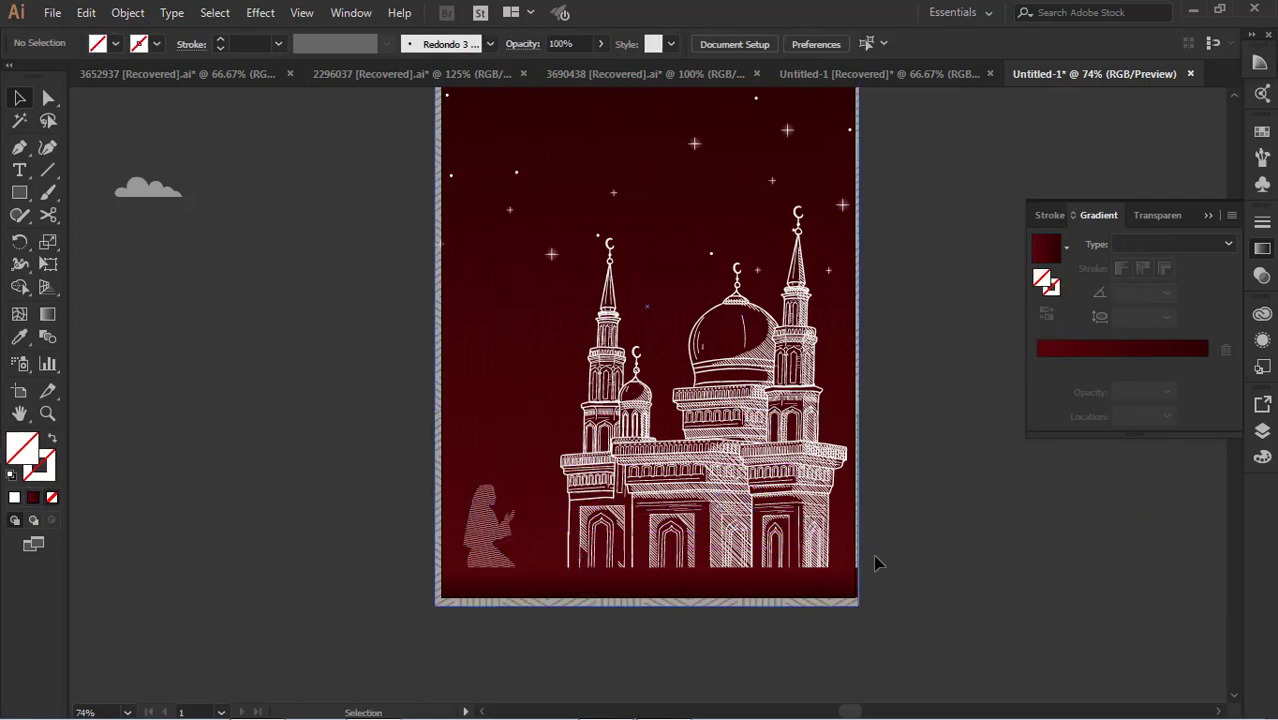
left_click(677, 501)
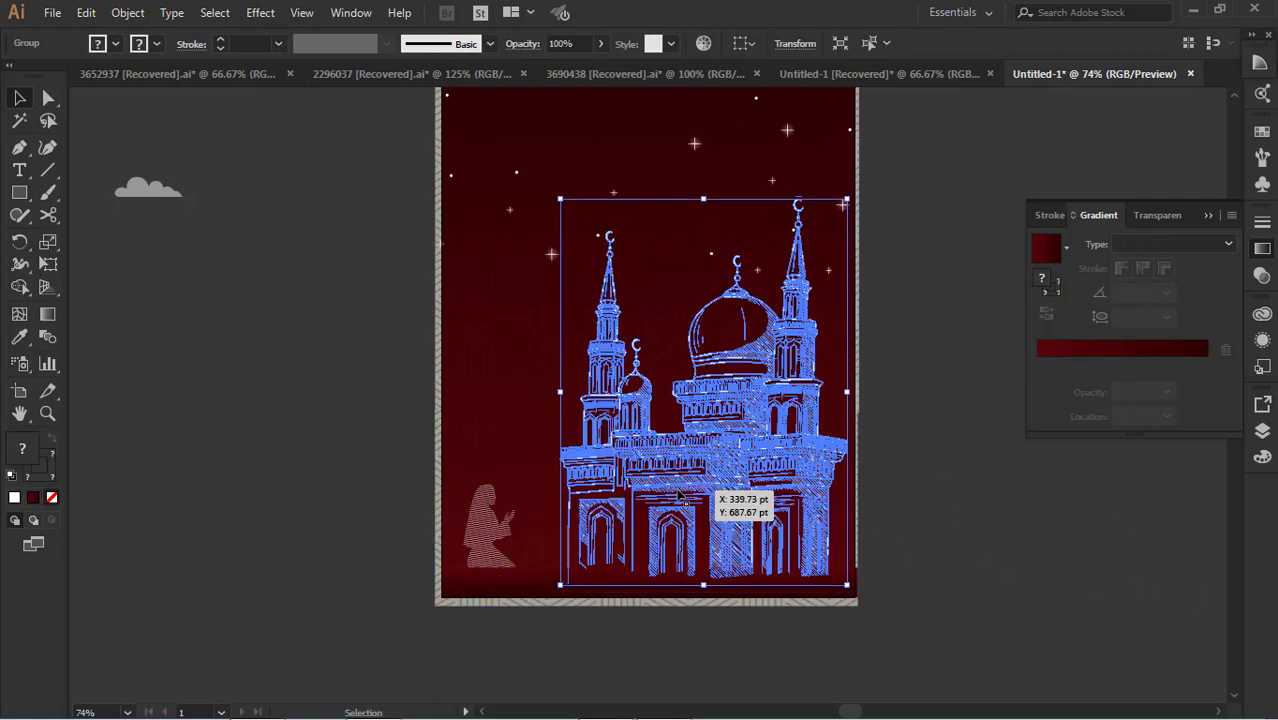
left_click(936, 491)
scroll(937, 494, "up", 2)
scroll(936, 492, "up", 2)
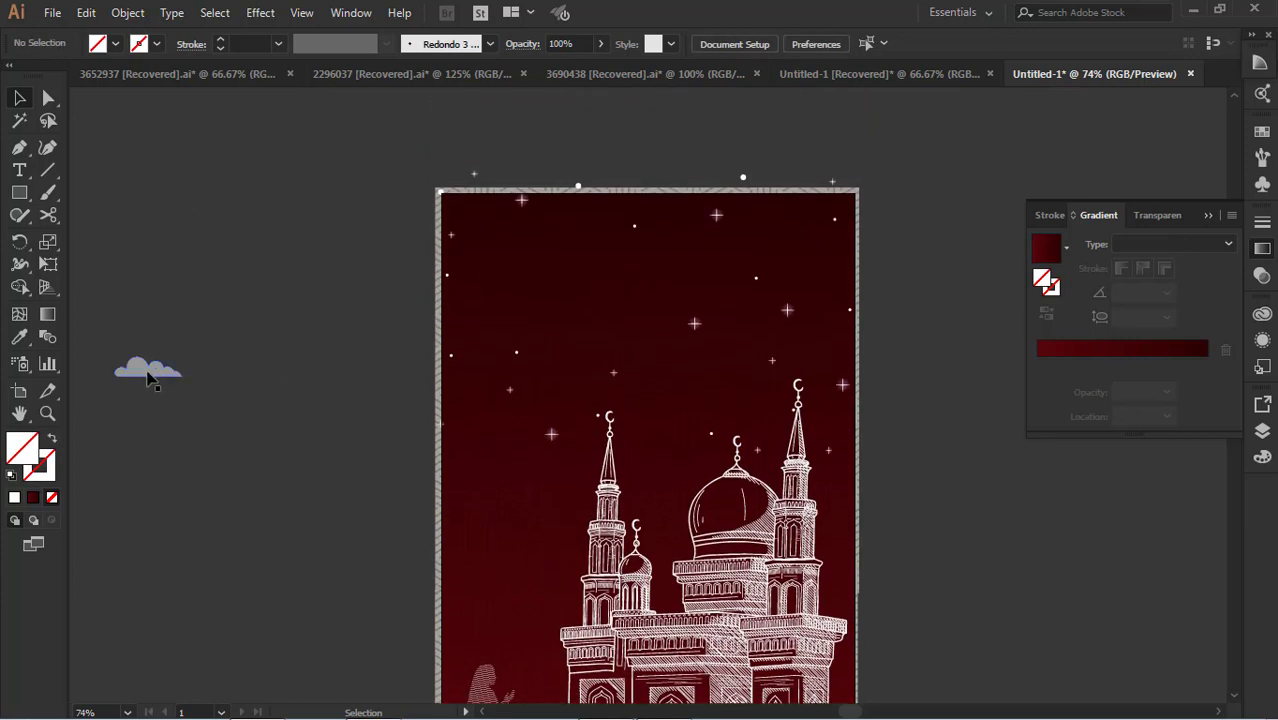
Place the cloud on the poster's upper-left edge at 83% opacity and spread four copies over the sky and both side edges
left_click_drag(148, 374, 455, 243)
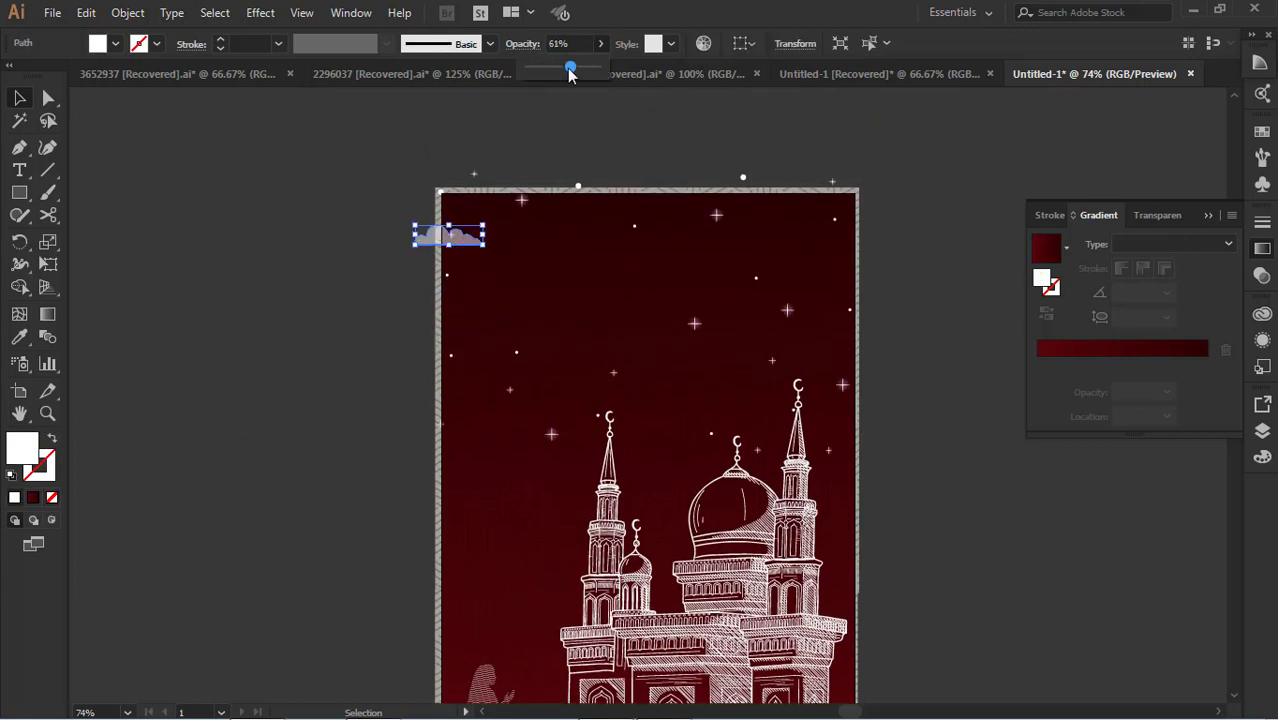
left_click(536, 153)
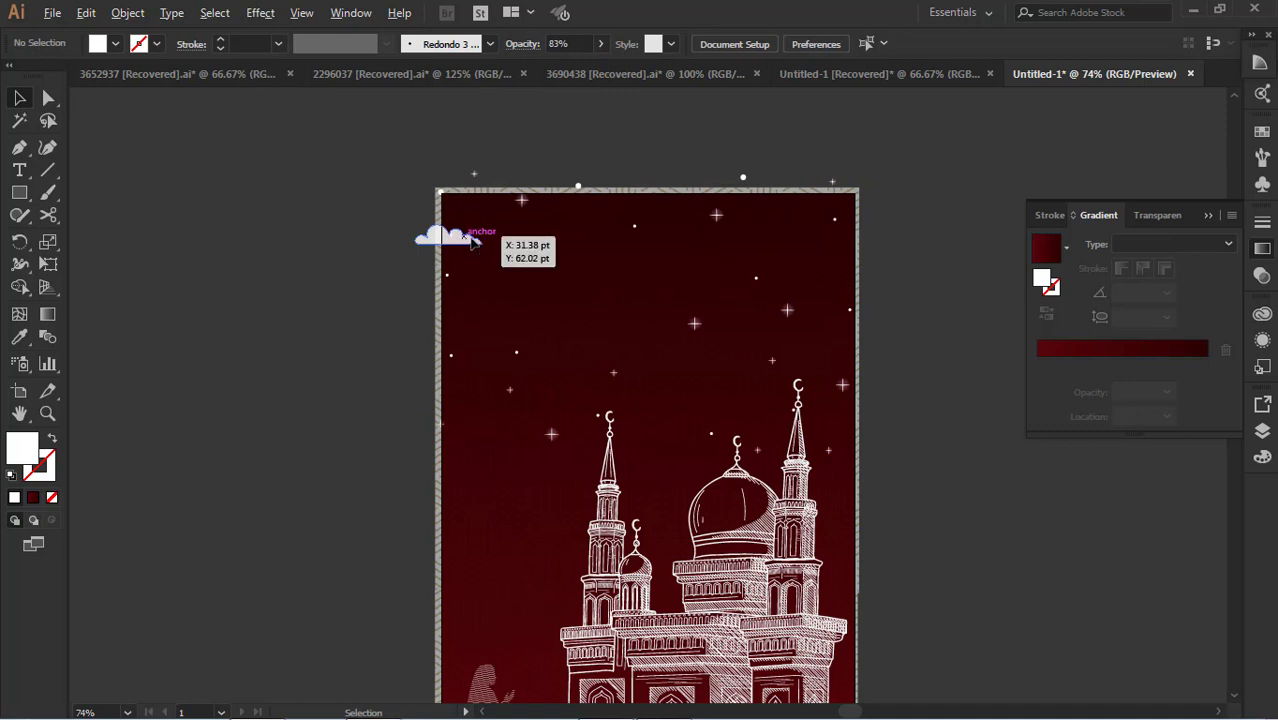
left_click_drag(473, 240, 455, 390)
left_click(907, 396)
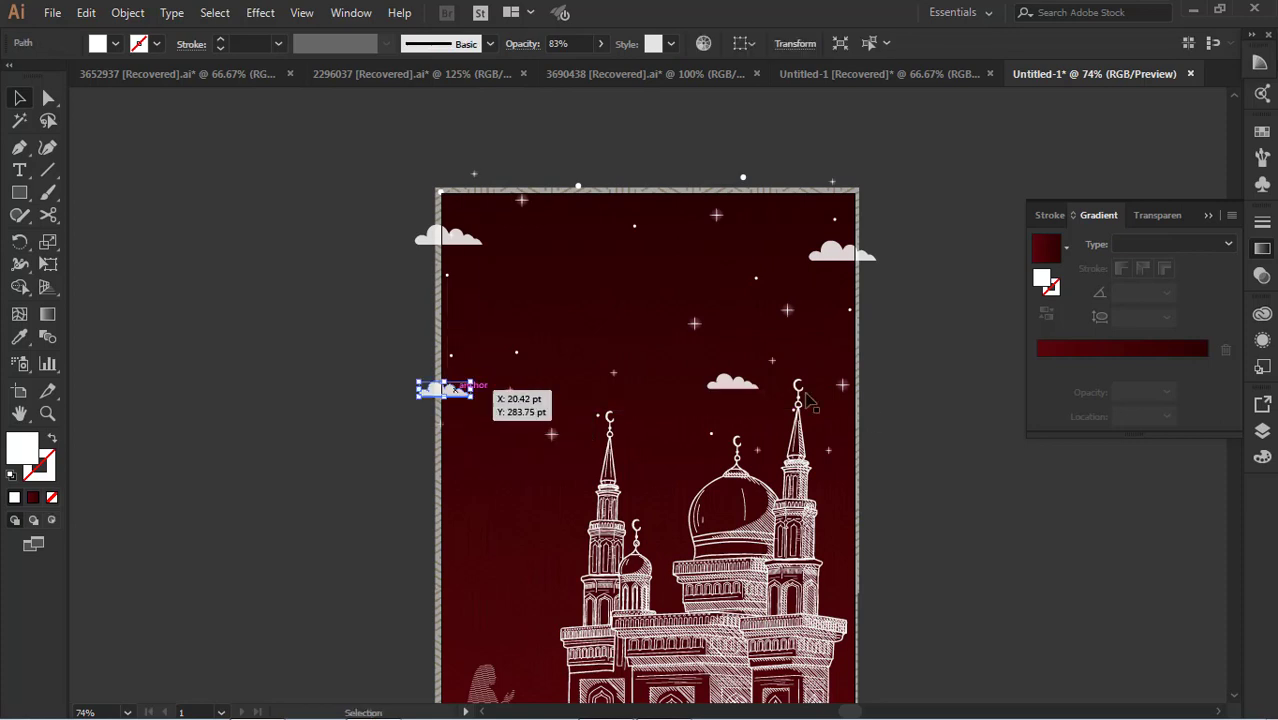
left_click_drag(740, 384, 857, 211)
left_click(911, 418)
Enlarge the greeting line "This Ramadan, May Allah bless you with Health and Happiness." in the empty area above the poster
scroll(911, 418, "up", 2)
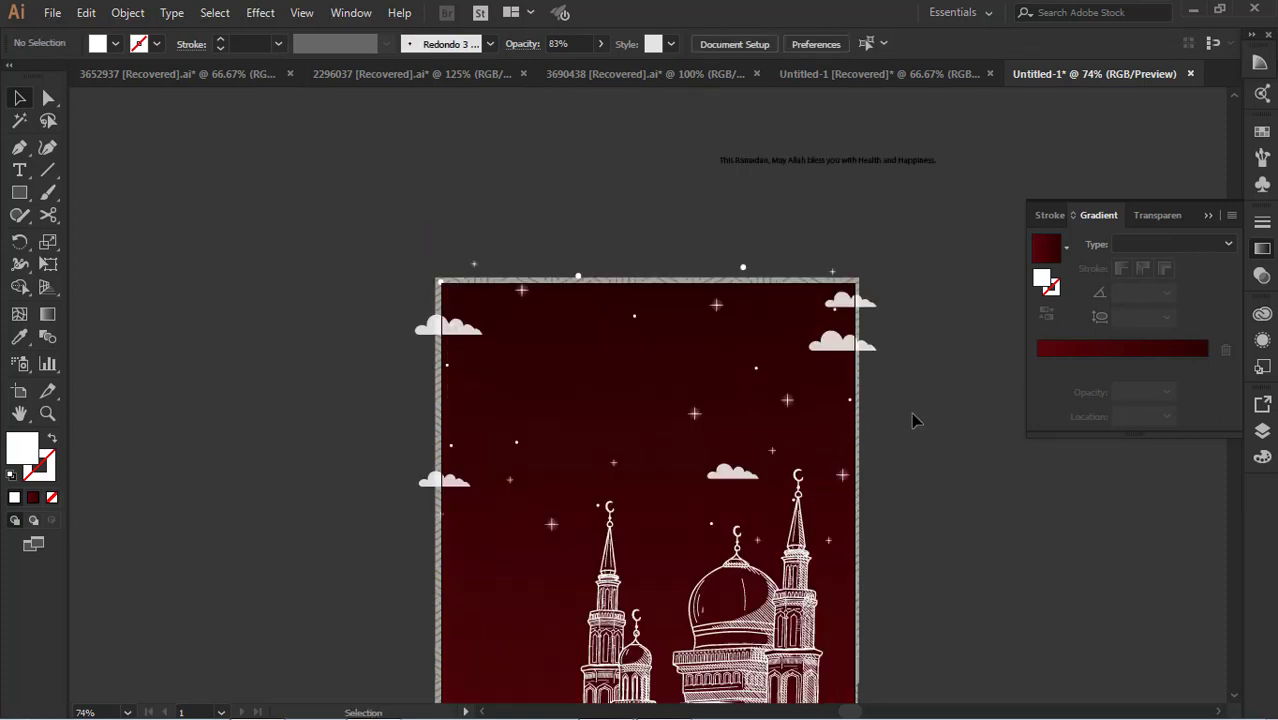
scroll(911, 418, "up", 2)
left_click(863, 276)
left_click_drag(721, 274, 544, 188)
left_click(859, 316)
Draw a black circle about 331 pt wide beside the greeting line and overlap it with a horizontally offset copy
left_click_drag(24, 198, 105, 238)
left_click_drag(232, 157, 462, 386)
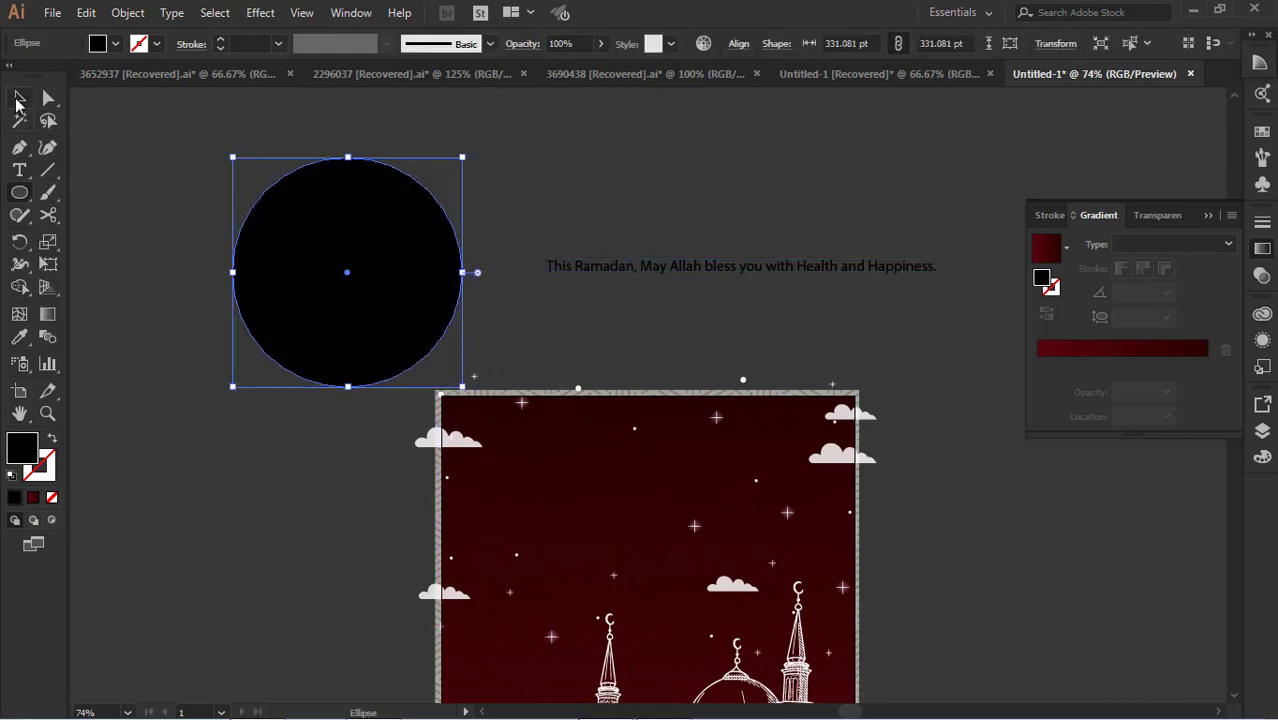
left_click(18, 100)
left_click_drag(372, 258, 417, 258)
left_click_drag(382, 118, 432, 307)
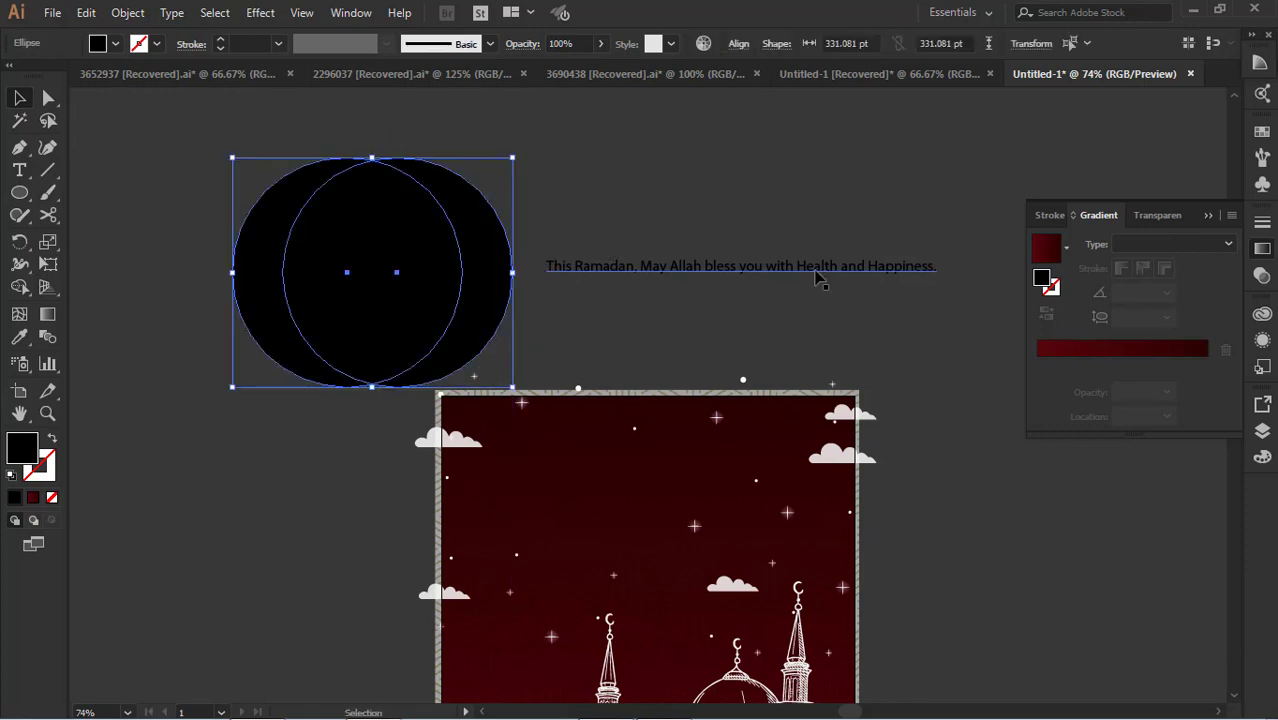
Try to cut the two overlapping black circles with Pathfinder's Trim and undo moving the front piece
key("shift+ctrl+F9")
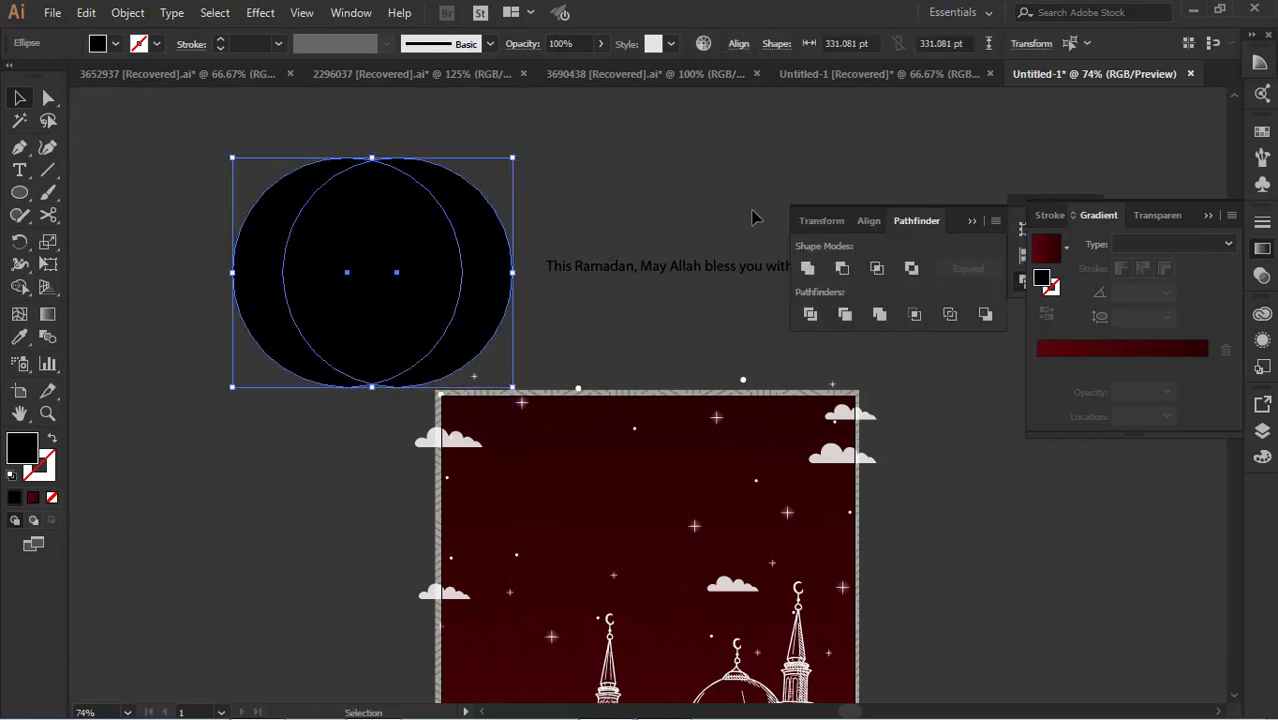
left_click(847, 315)
left_click(556, 172)
left_click_drag(471, 256, 569, 270)
key("ctrl+z")
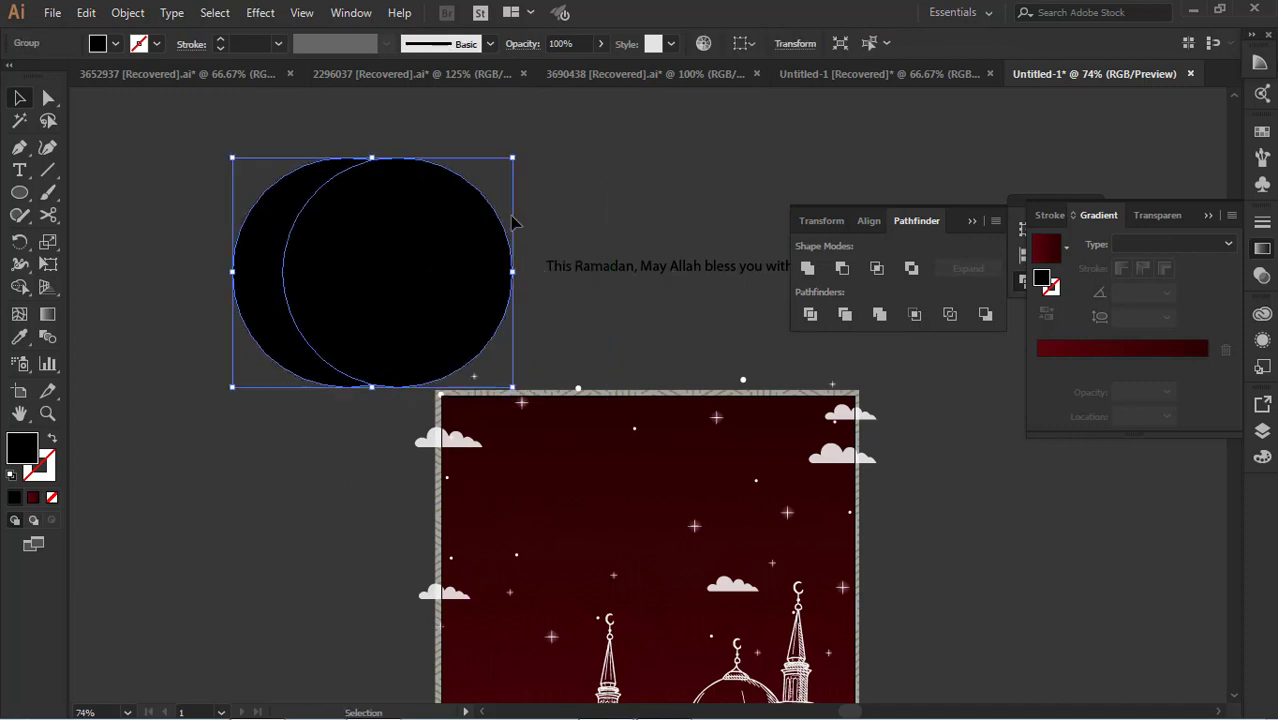
Subtract the front black circle from the back one with Minus Front to form a crescent
left_click(514, 219)
left_click_drag(308, 126, 508, 262)
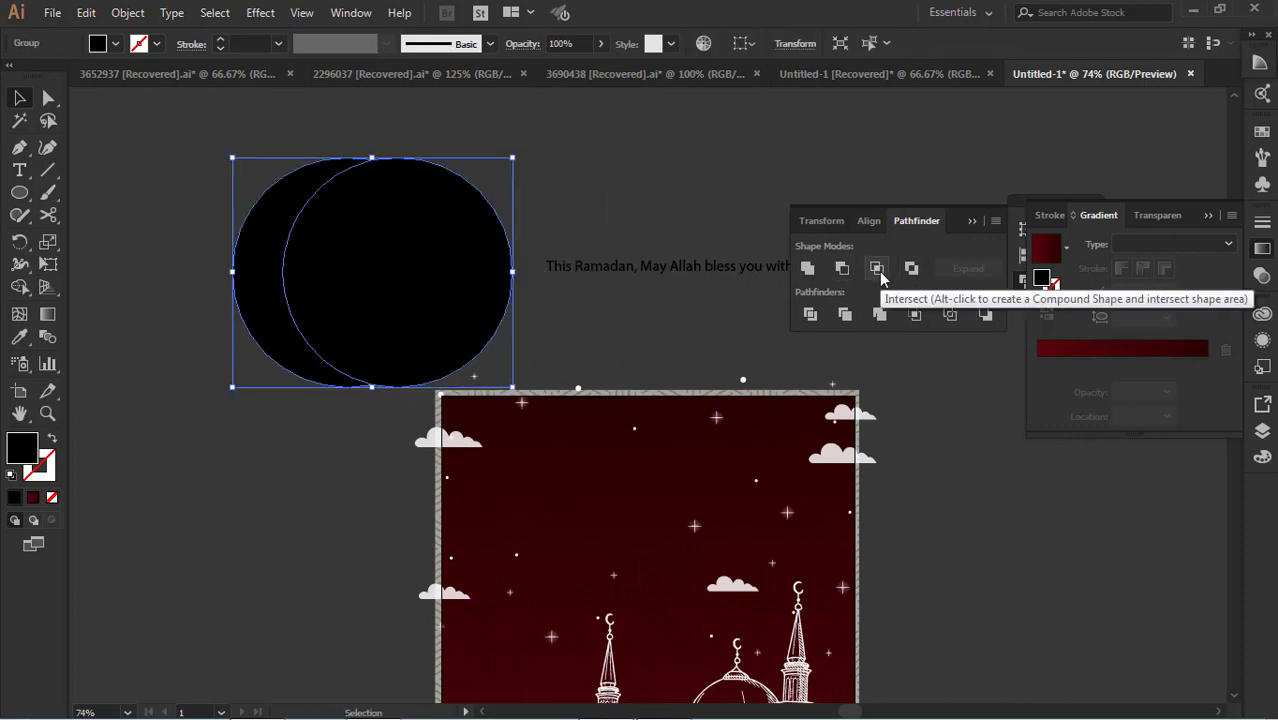
left_click(876, 268)
left_click(802, 390)
left_click(843, 271)
left_click(475, 198)
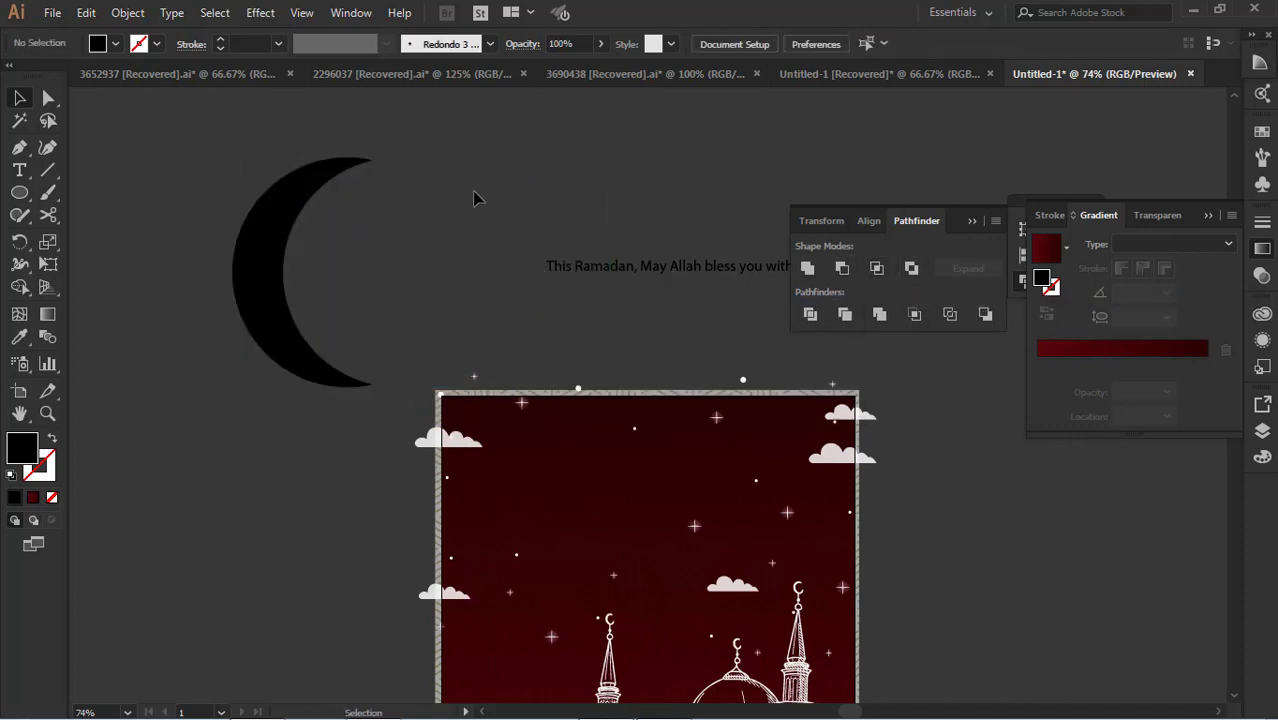
Shrink the black crescent, tilt it slightly and fill it with white
left_click(281, 258)
left_click_drag(408, 379, 436, 366)
left_click_drag(343, 149, 309, 220)
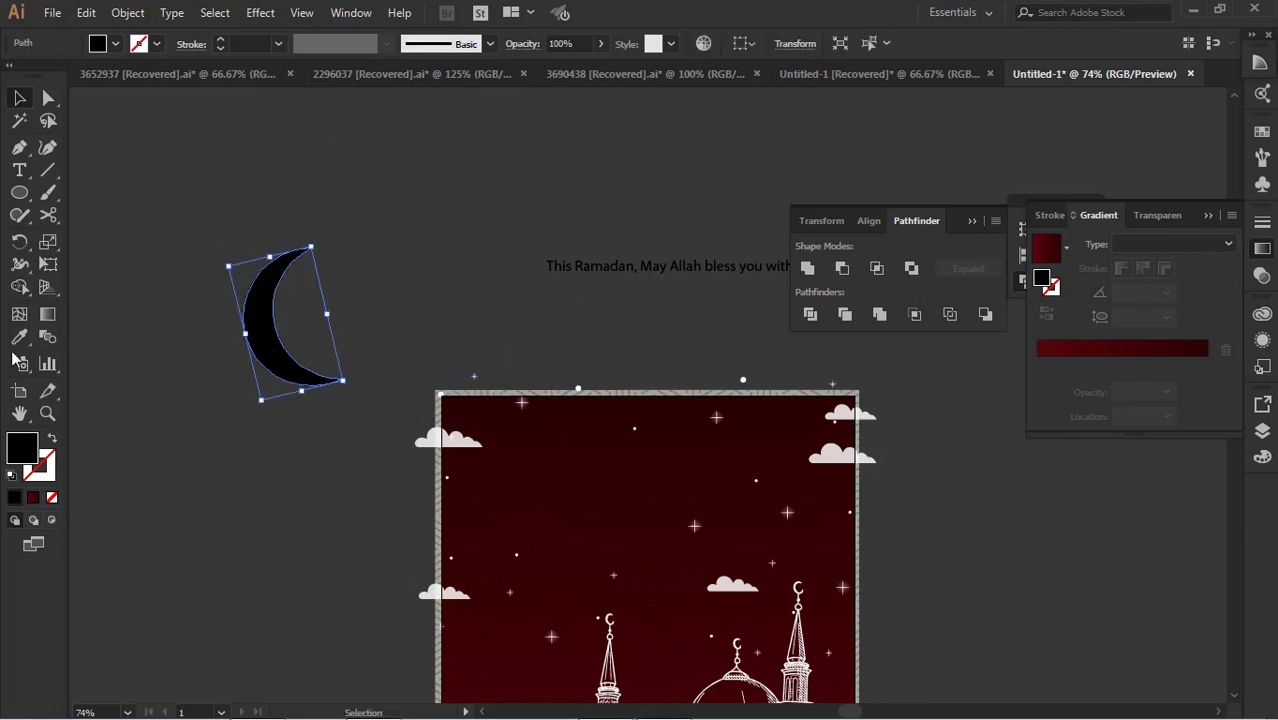
left_click(116, 44)
left_click(47, 82)
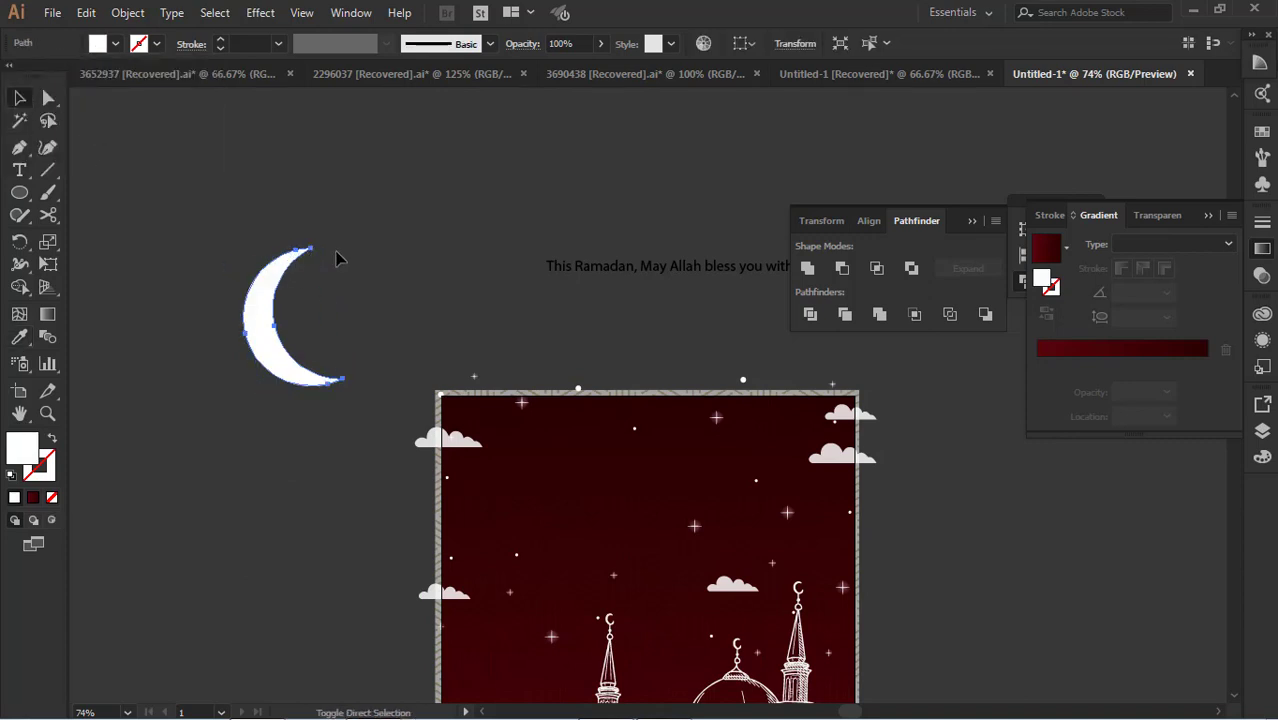
Try to build an inner highlight from a smaller copy of the white crescent, then remove the copy
left_click_drag(349, 383, 333, 380)
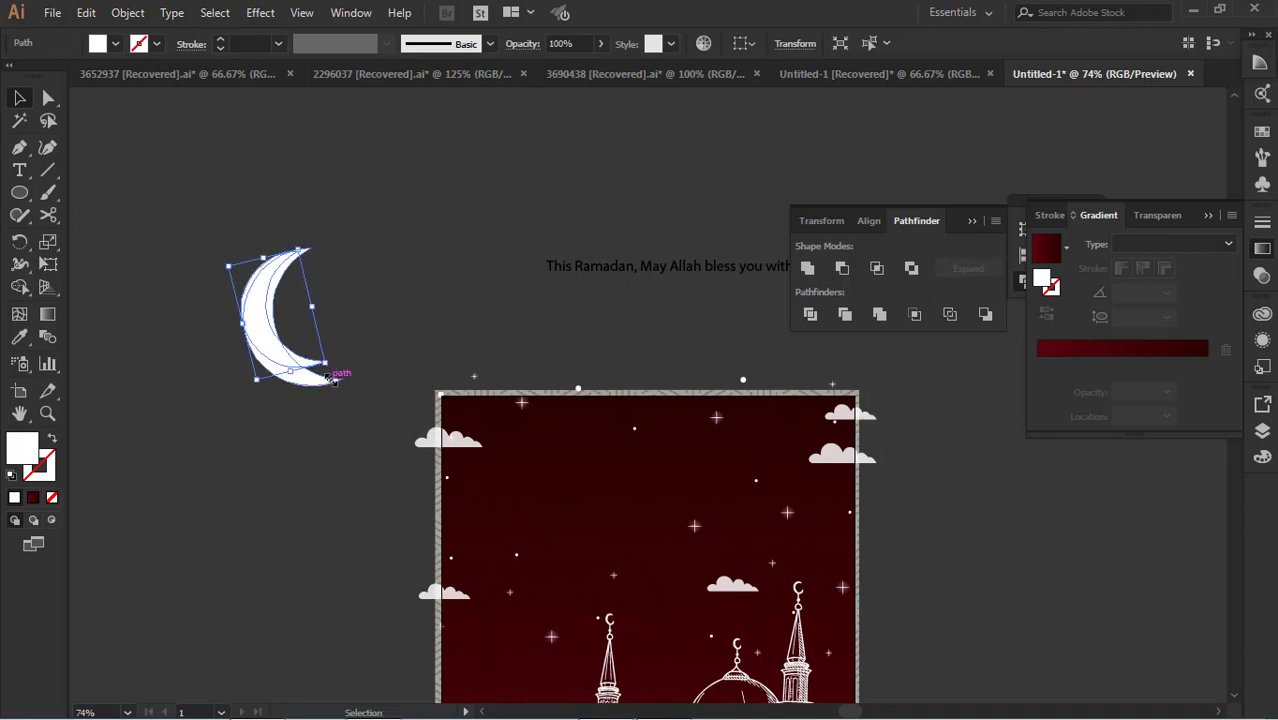
left_click_drag(326, 313, 445, 265)
key("ctrl+z")
left_click(297, 313)
key("Delete")
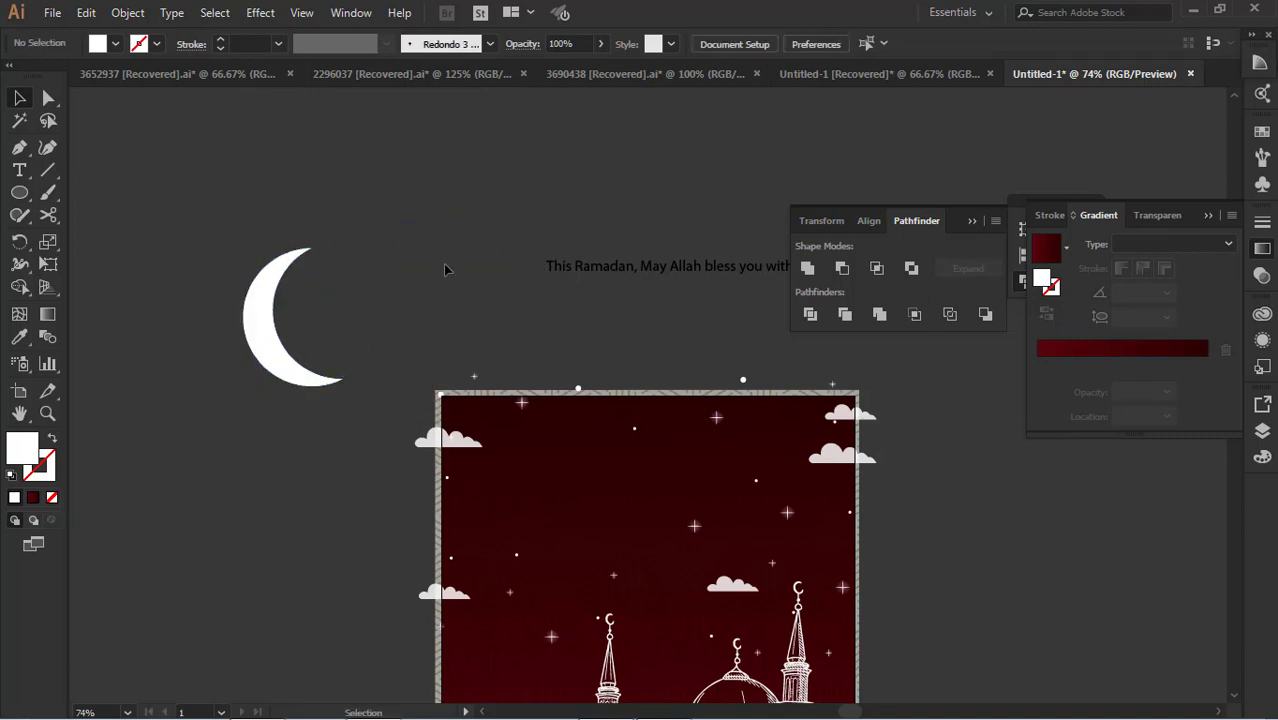
Try to trace a curved inner shape along the white crescent with the Pen tool
left_click(310, 247)
left_click_drag(342, 379, 556, 440)
key("ctrl+z")
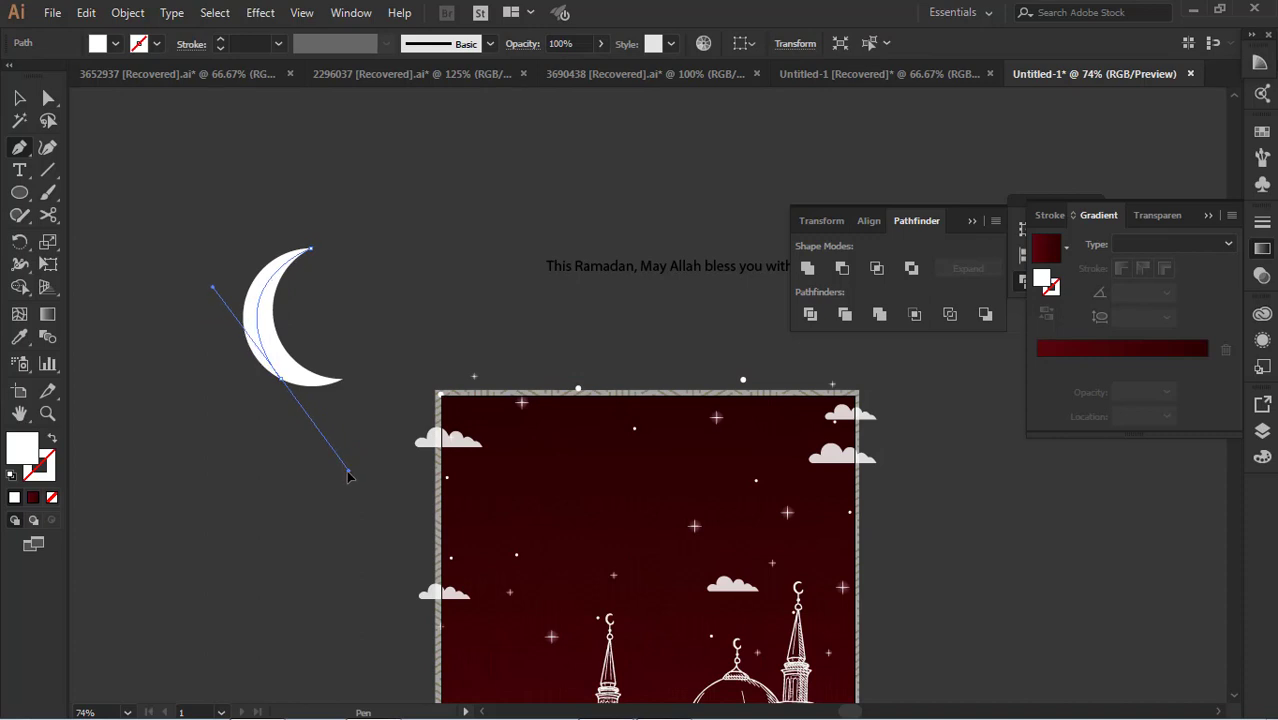
left_click_drag(280, 378, 301, 405)
left_click(280, 377)
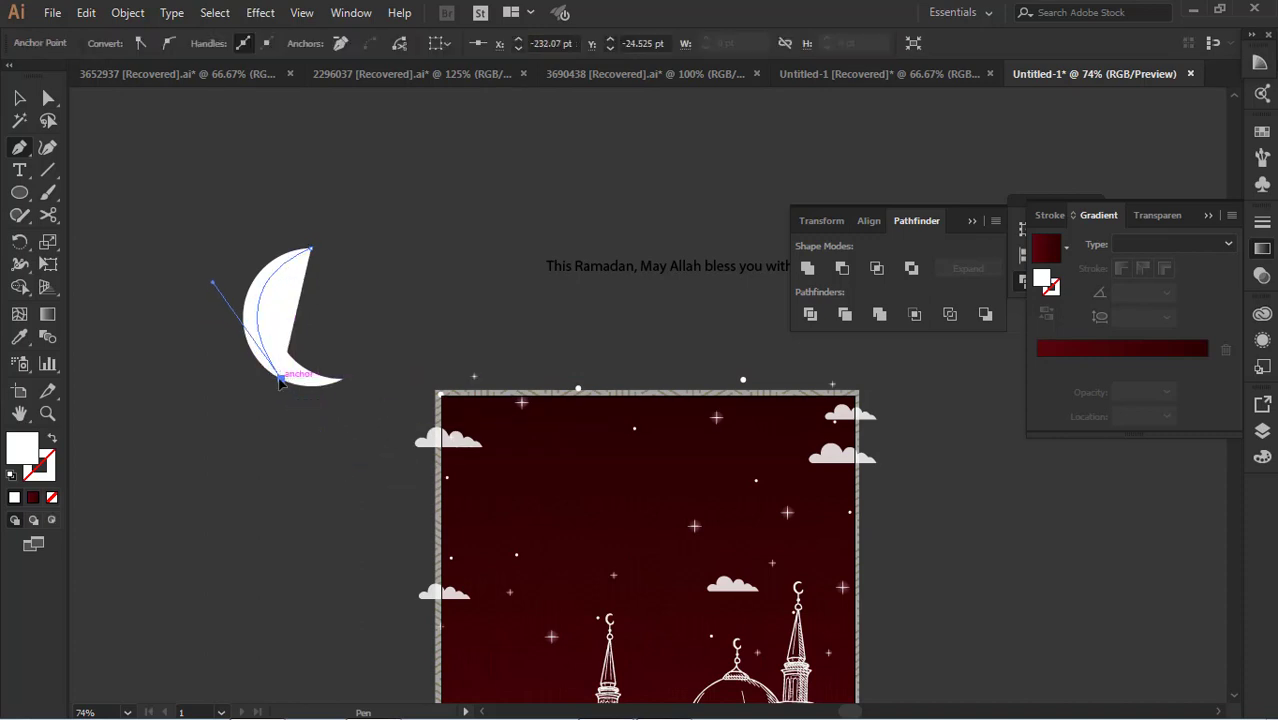
key("super")
key("super")
left_click_drag(233, 248, 307, 204)
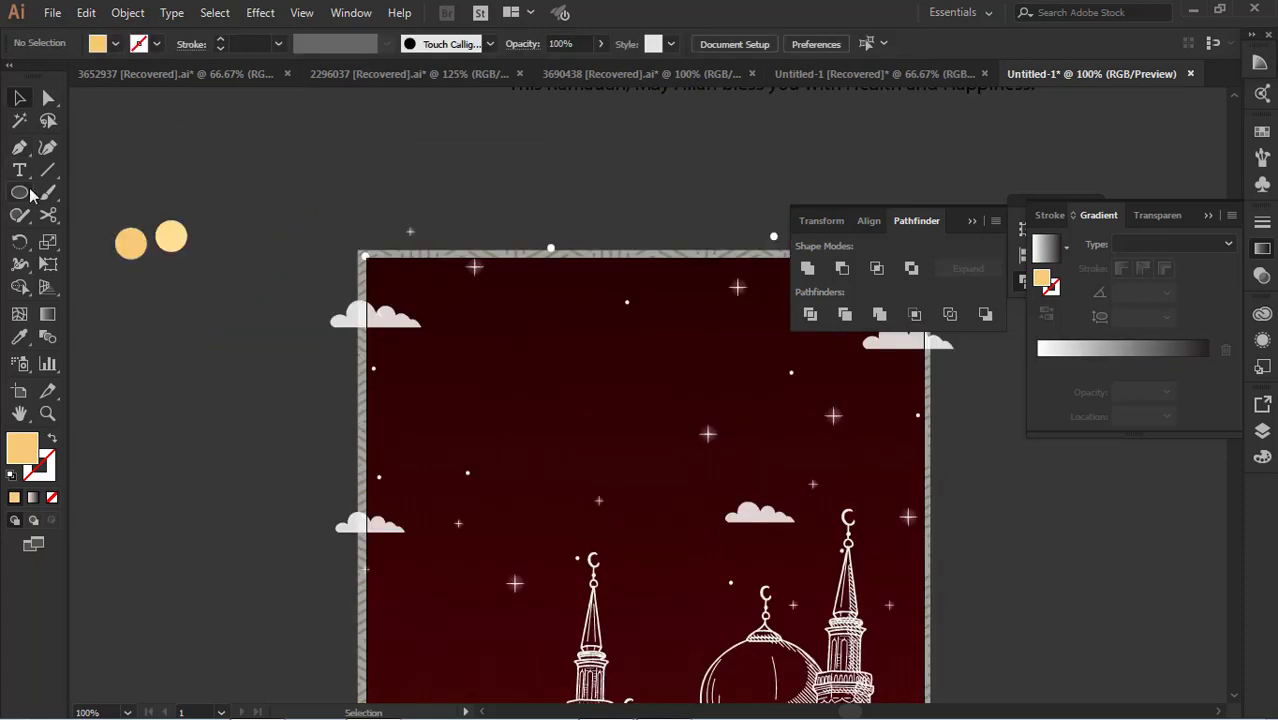
Draw an orange circle about 177 pt wide beside the poster and subtract an offset copy from it to form a crescent
left_click(28, 194)
left_click_drag(176, 318, 343, 483)
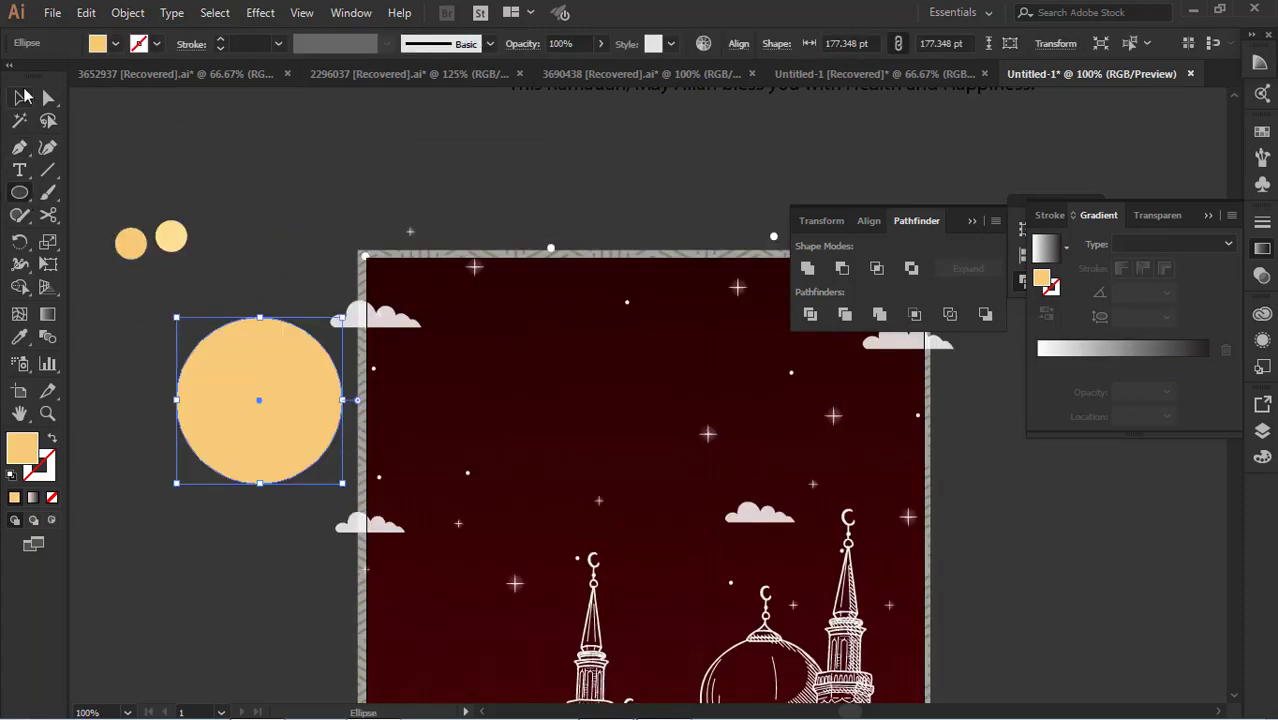
left_click(22, 95)
left_click(214, 205)
left_click_drag(286, 393, 318, 382)
left_click_drag(277, 463, 278, 466)
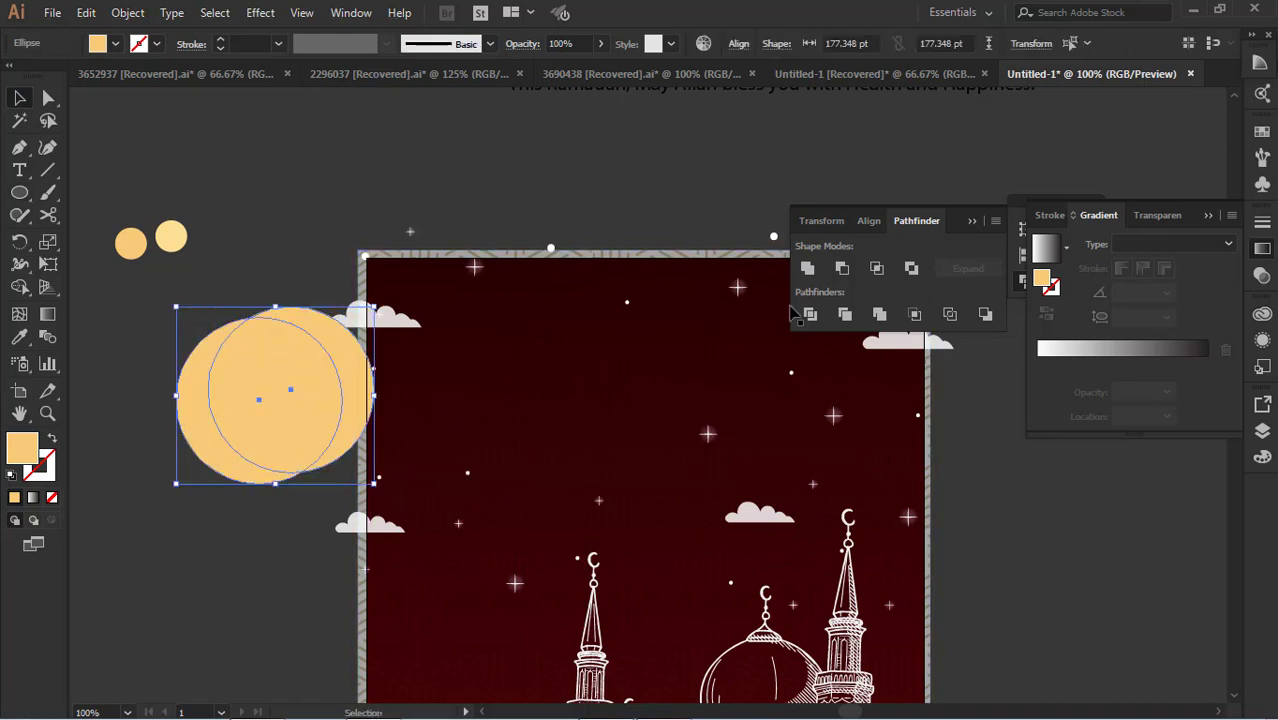
left_click(842, 268)
left_click(240, 363)
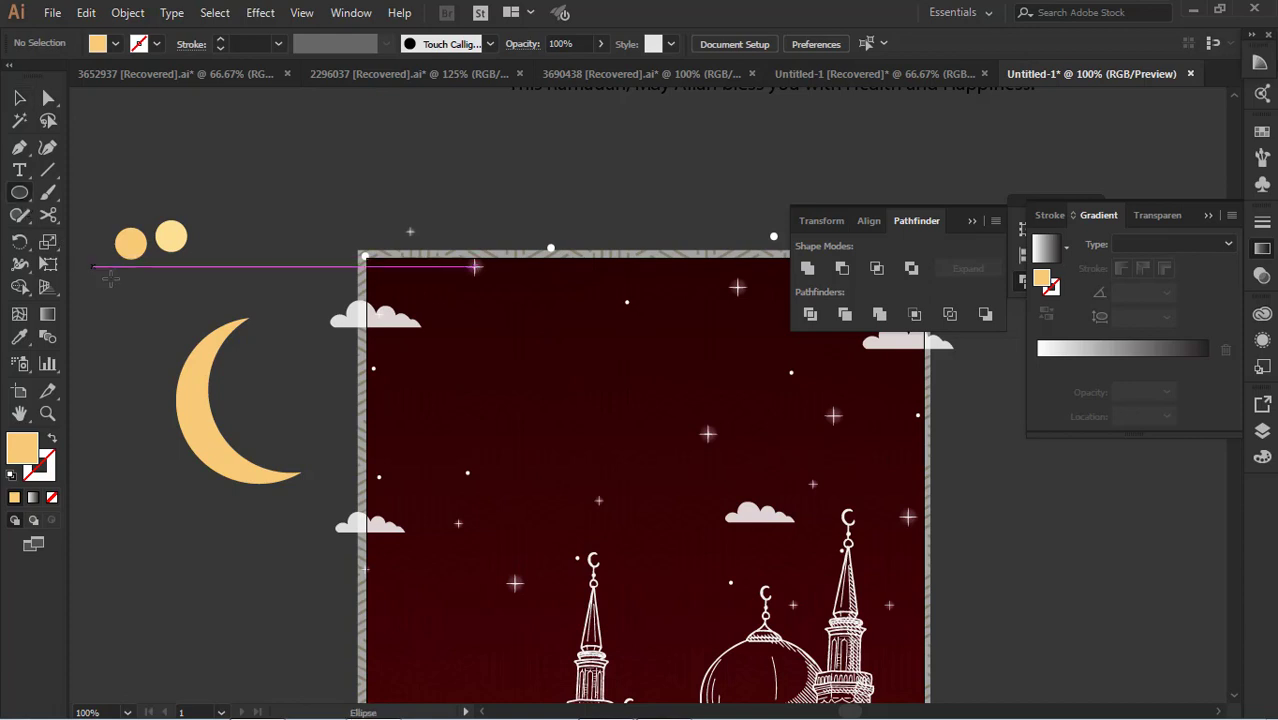
Draw a second orange circle about 218 pt wide and move it over the crescent
left_click_drag(231, 383, 435, 588)
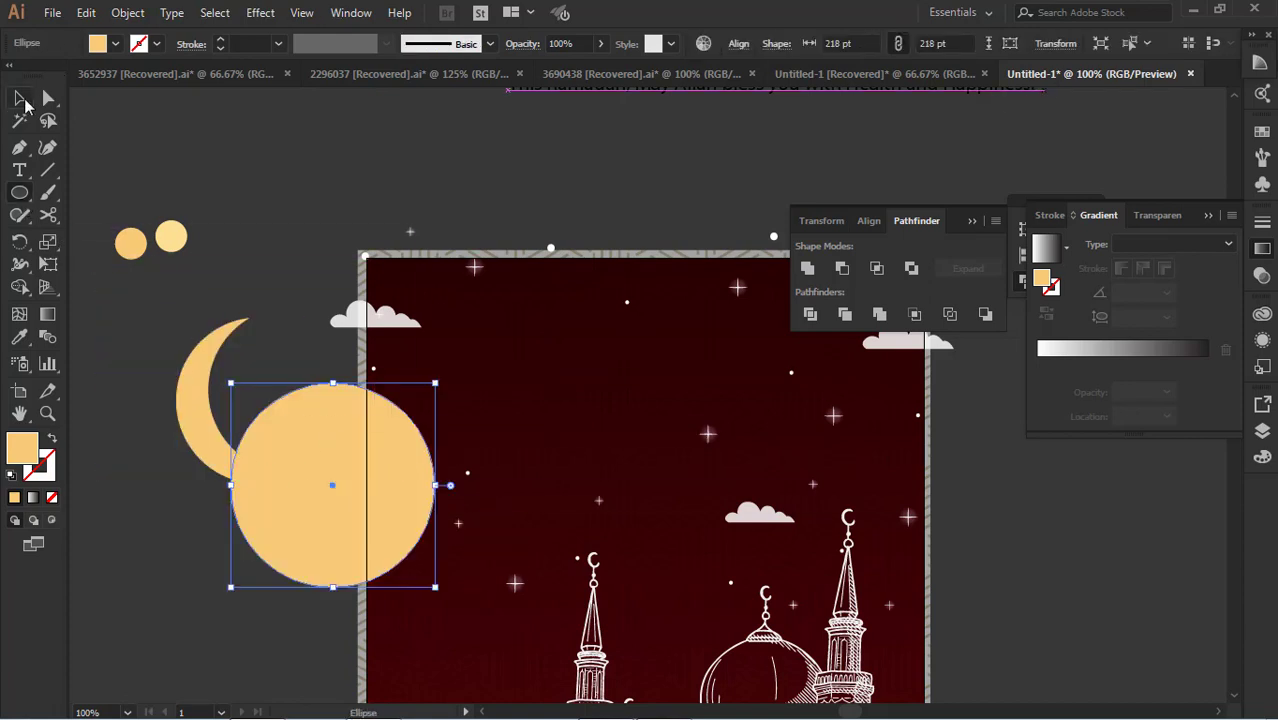
left_click(19, 98)
left_click(182, 249)
scroll(182, 249, "down", 2)
left_click_drag(360, 399, 334, 303)
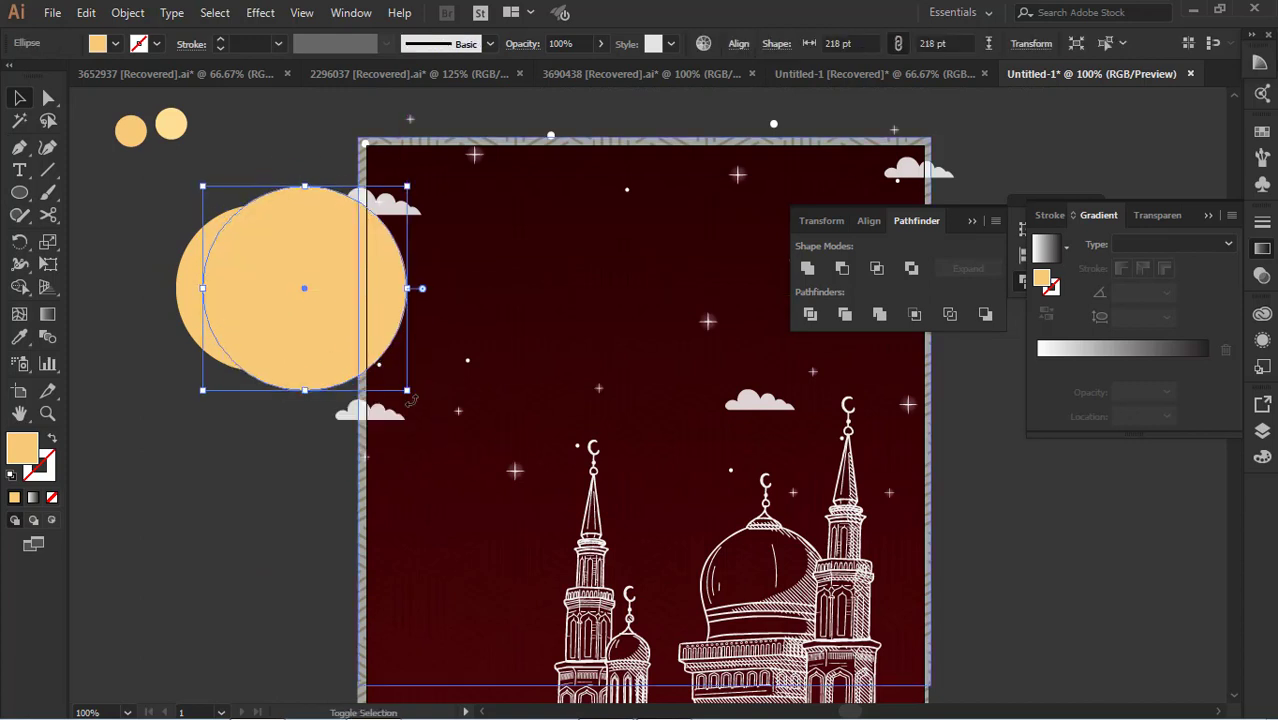
Shrink and reposition the second circle so its edge divides the crescent lengthwise between its two tips
left_click_drag(408, 391, 372, 356)
left_click_drag(273, 309, 264, 306)
left_click_drag(363, 191, 348, 207)
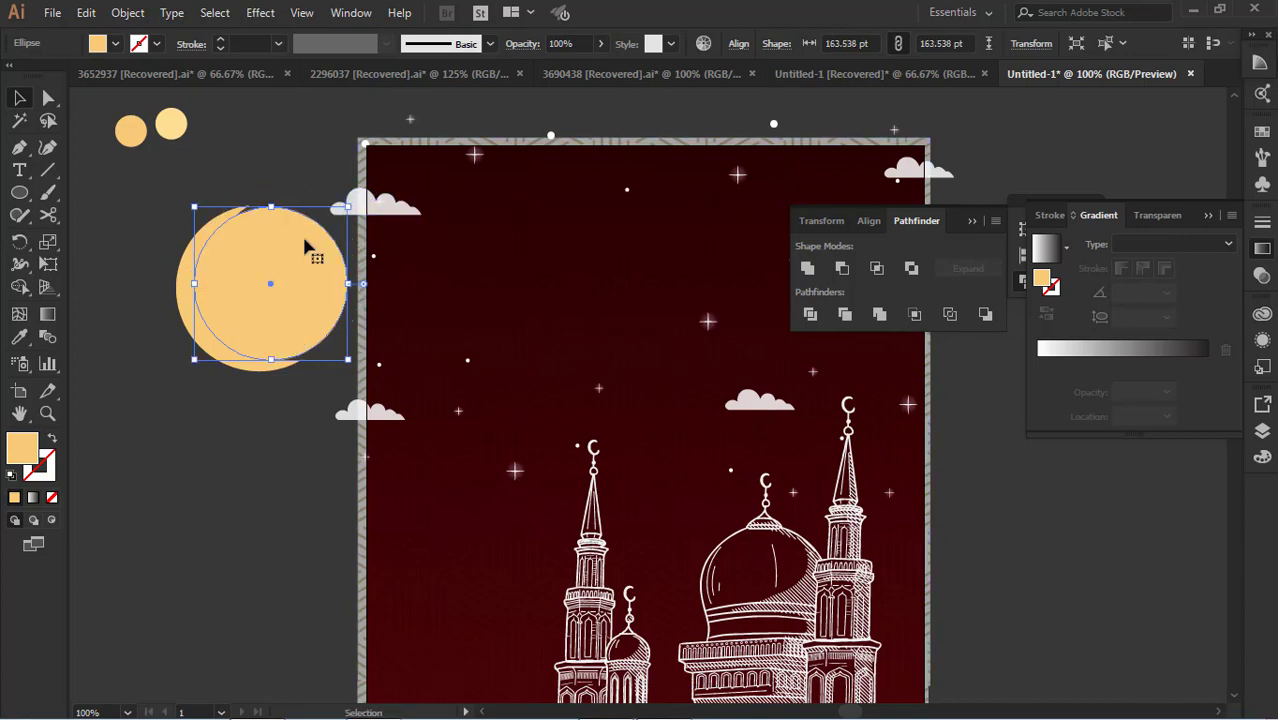
scroll(305, 300, "down", 1)
scroll(300, 400, "up", 1)
left_click_drag(349, 359, 352, 364)
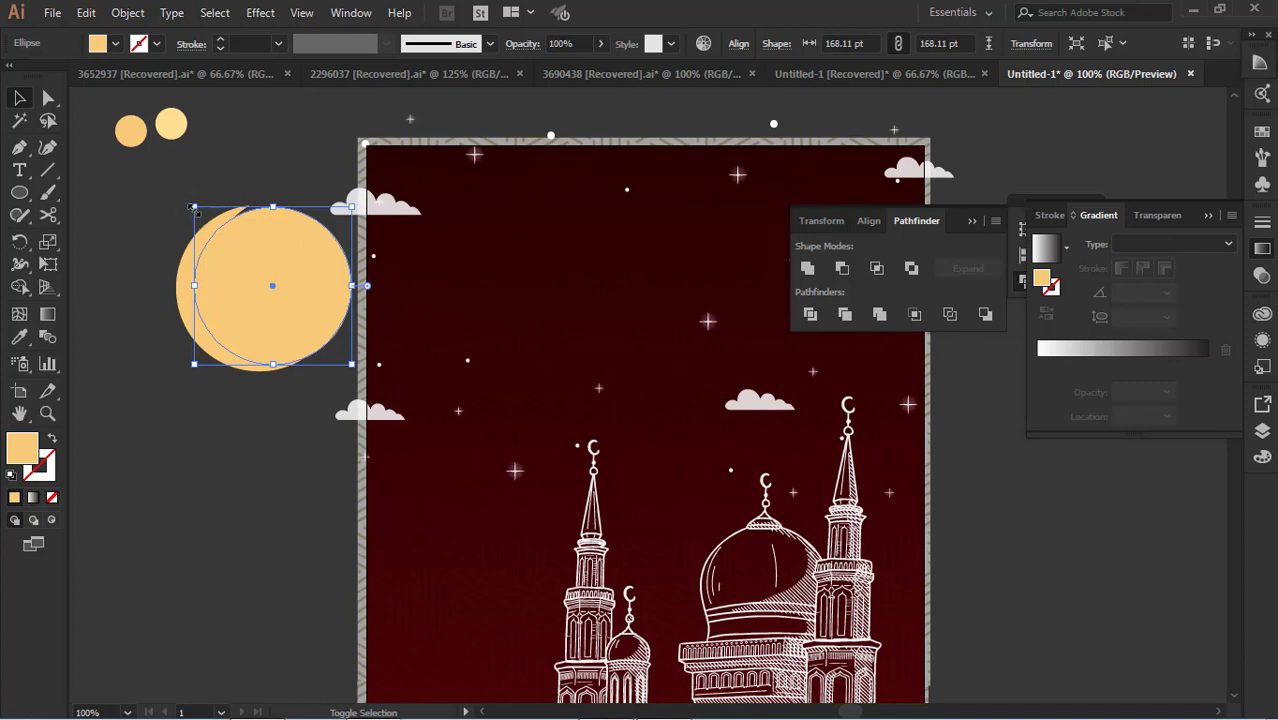
left_click_drag(195, 210, 223, 401)
Separate the overlapping circle and crescent with the Shape Builder and delete the circle's part outside the crescent
left_click(271, 170)
left_click(270, 258)
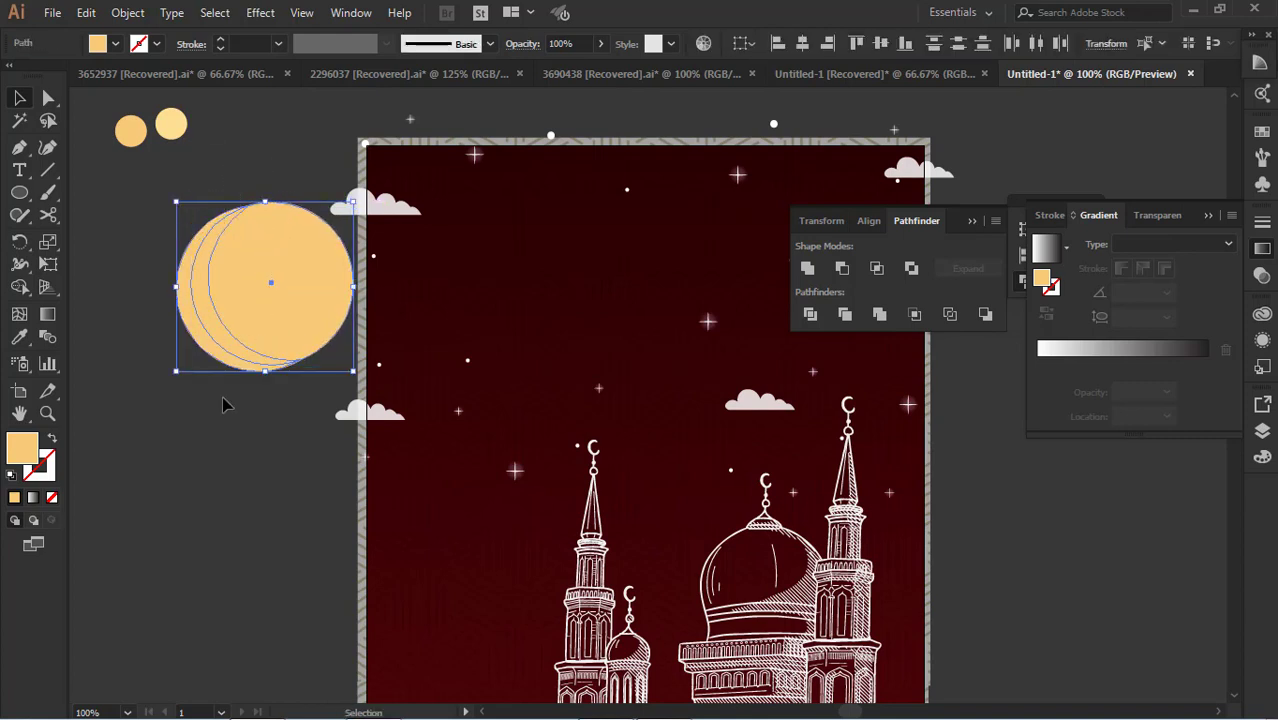
left_click(19, 289)
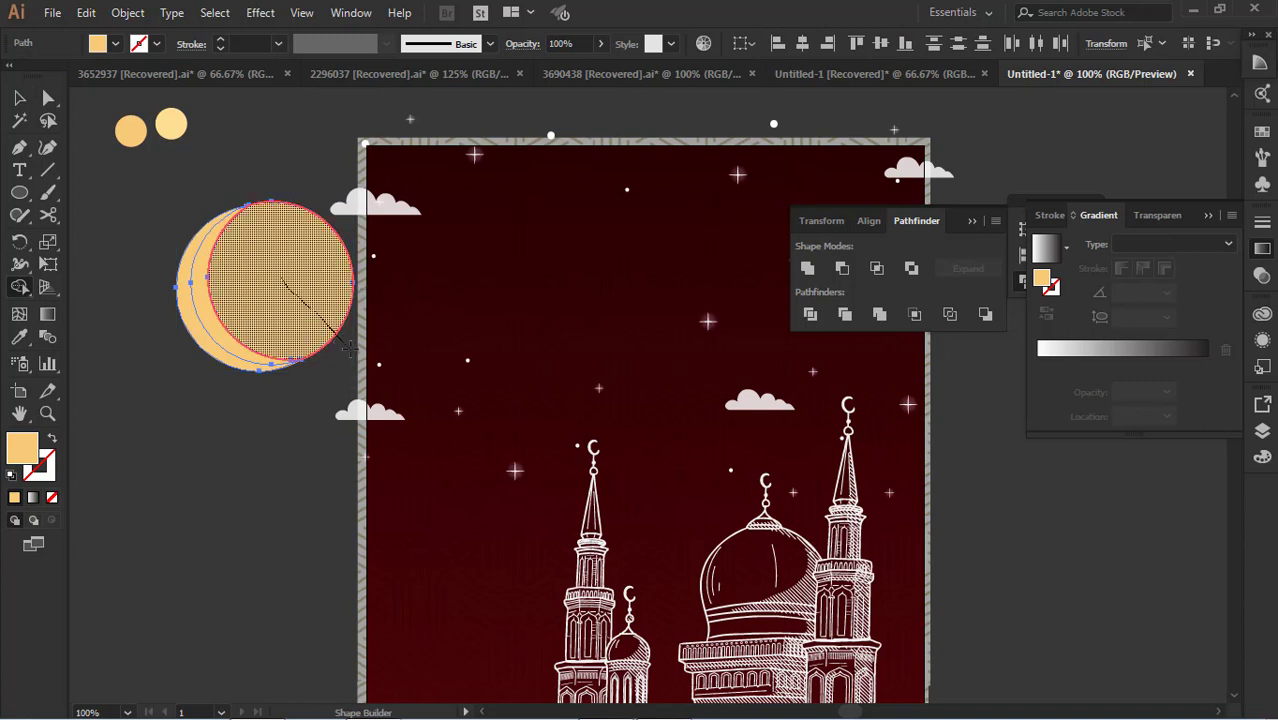
left_click_drag(350, 348, 340, 208)
left_click(19, 97)
left_click(340, 380)
left_click(304, 285)
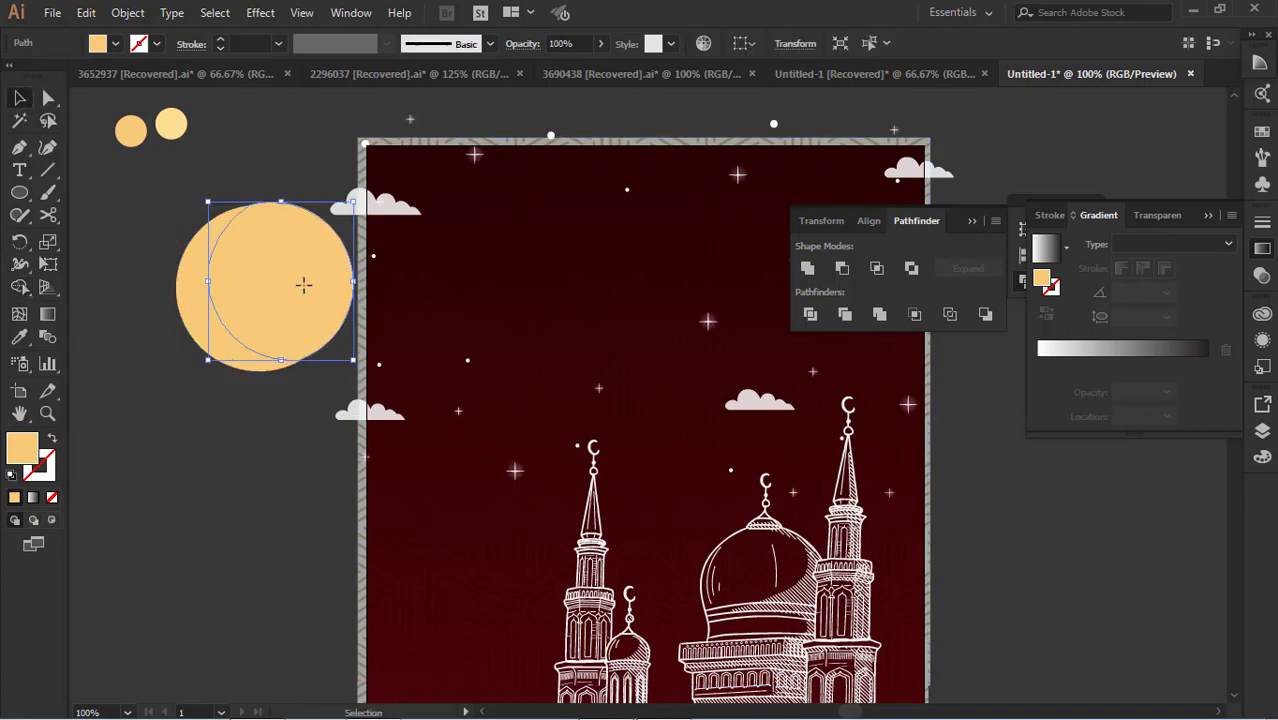
key("Delete")
Color the crescent's inner part with the lighter yellow sample and its outer part with the darker orange sample
left_click(210, 300)
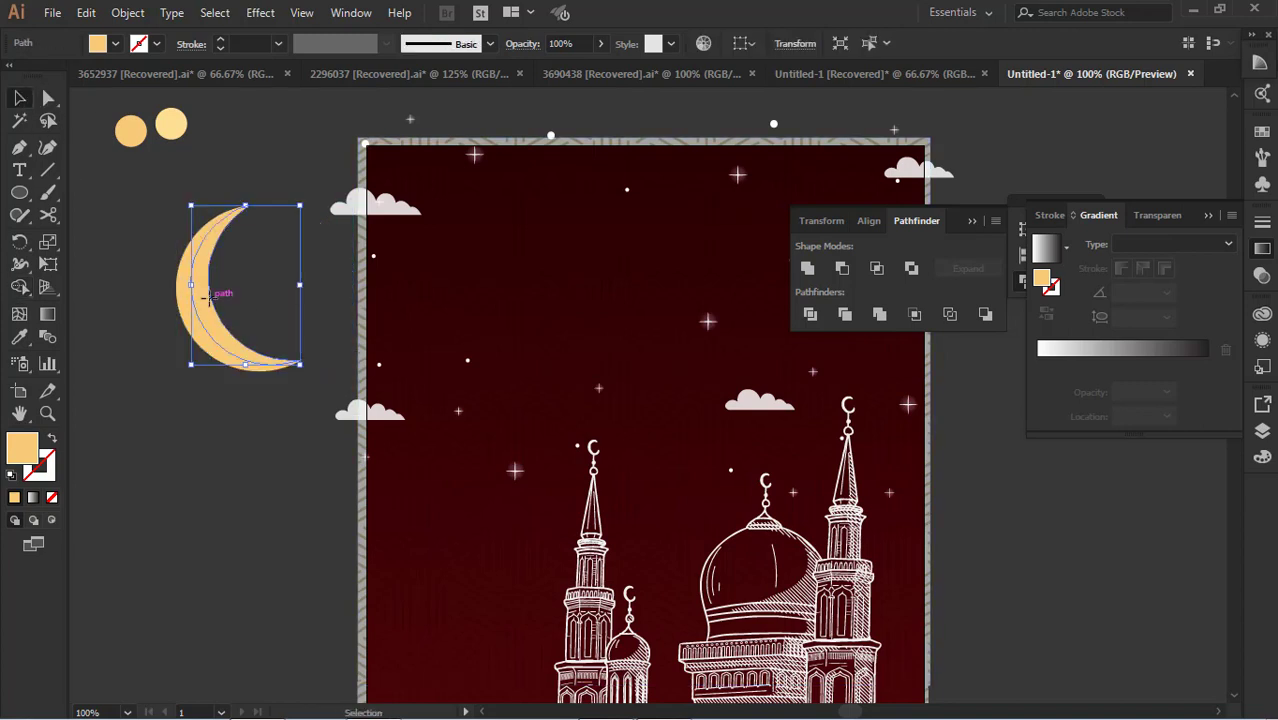
left_click(20, 337)
left_click(170, 126)
left_click(22, 97)
left_click(109, 240)
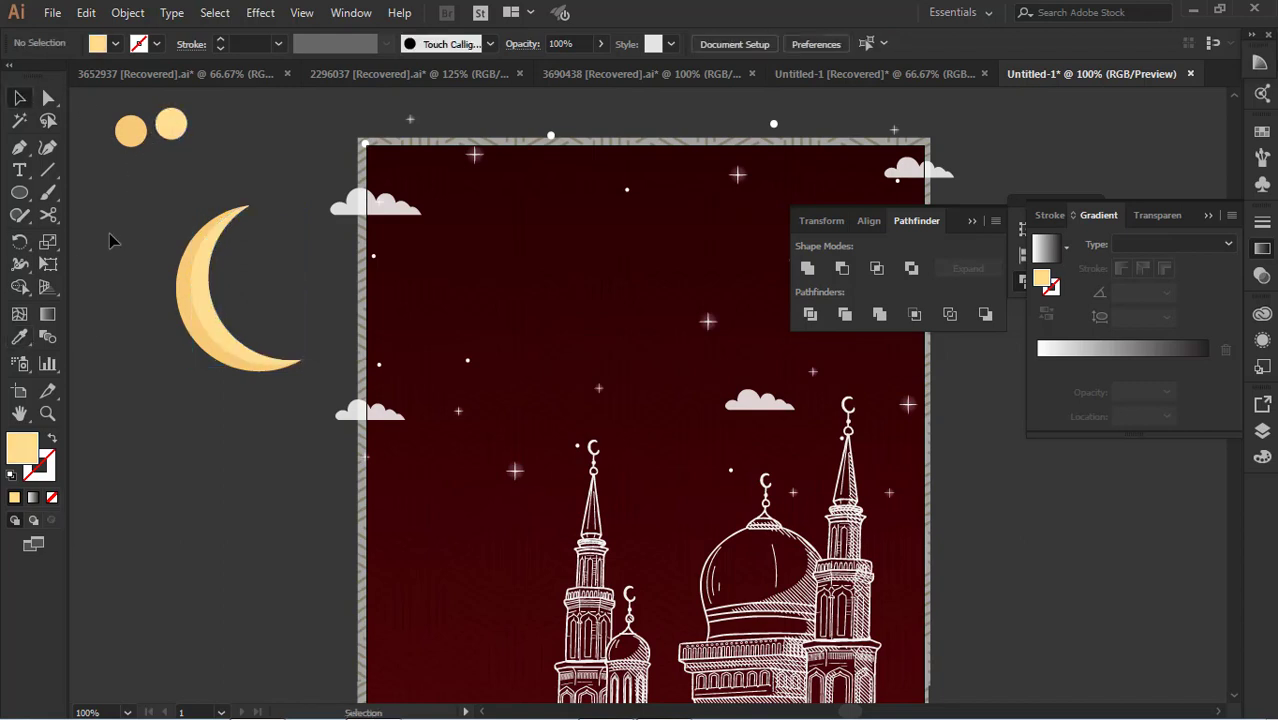
left_click(197, 336)
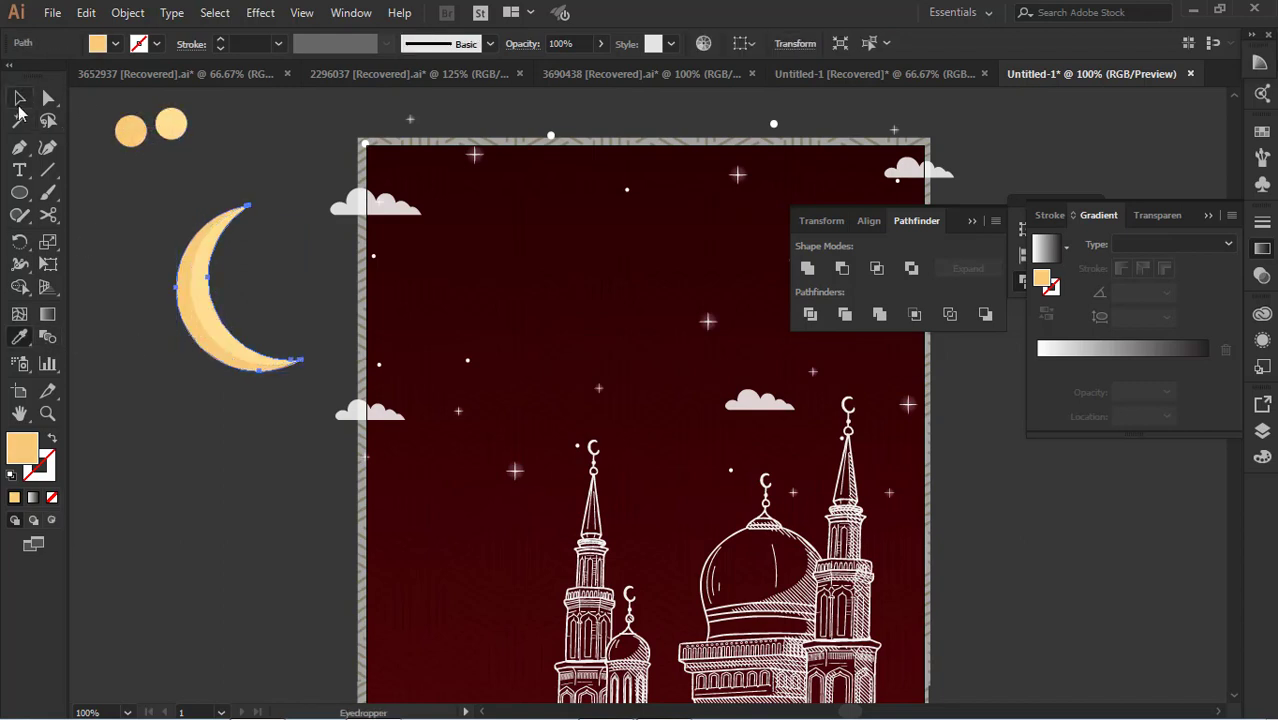
left_click(19, 104)
Scale down the whole two-tone crescent and place it in the poster's upper-left sky
left_click_drag(199, 196, 259, 378)
left_click_drag(301, 208, 254, 271)
left_click_drag(204, 352, 526, 331)
left_click(420, 333)
Add the text "RAMADAN" in the empty area above the poster's upper-left corner
scroll(400, 330, "up", 3)
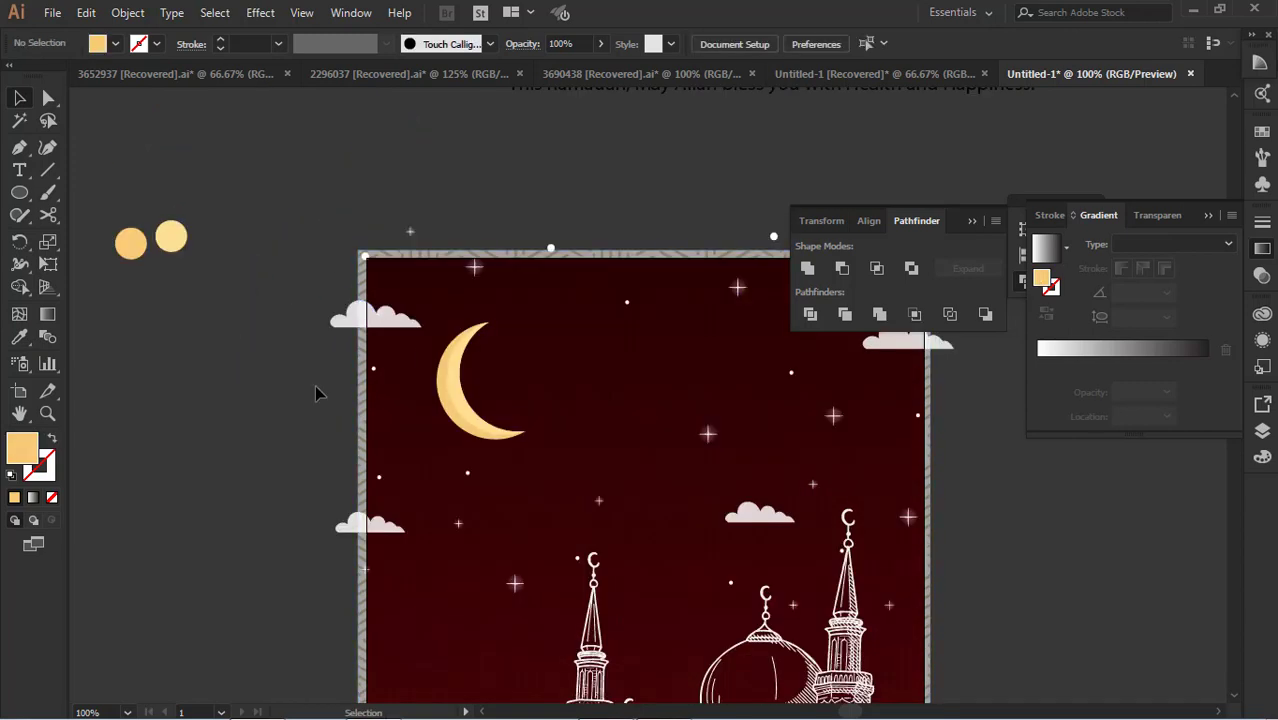
scroll(314, 391, "up", 2)
key("t")
left_click(283, 224)
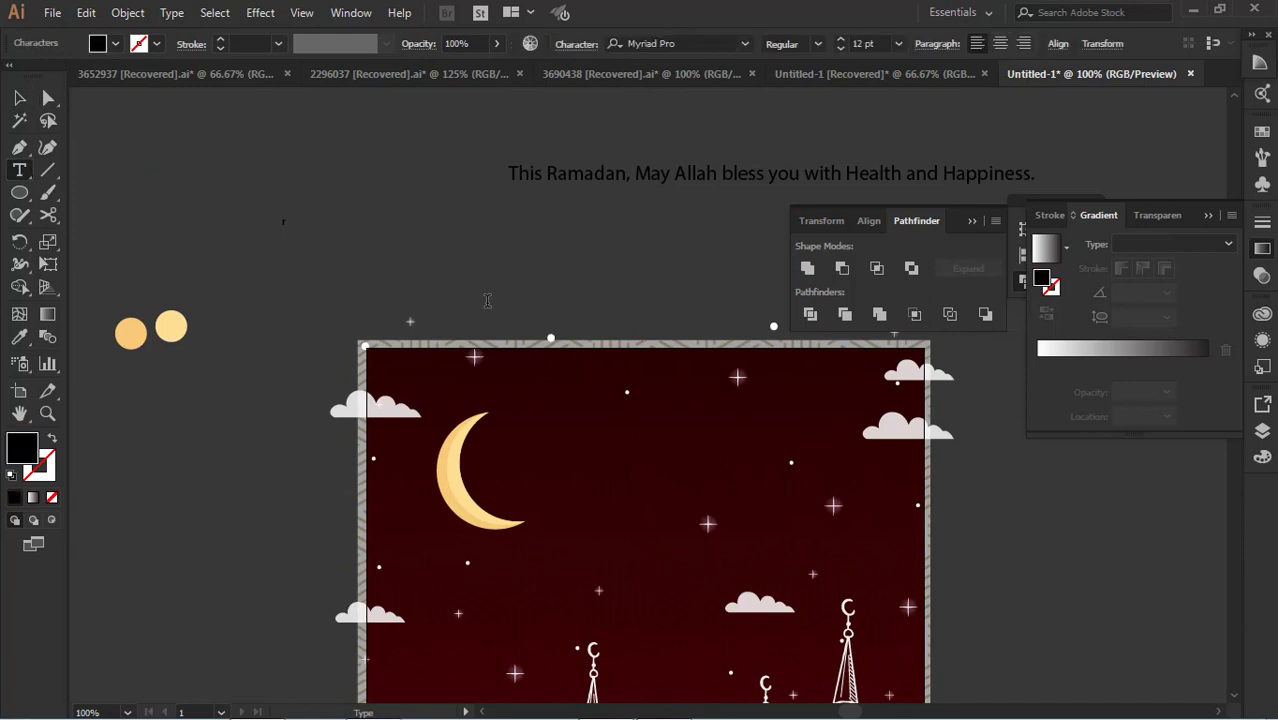
scroll(487, 300, "down", 1)
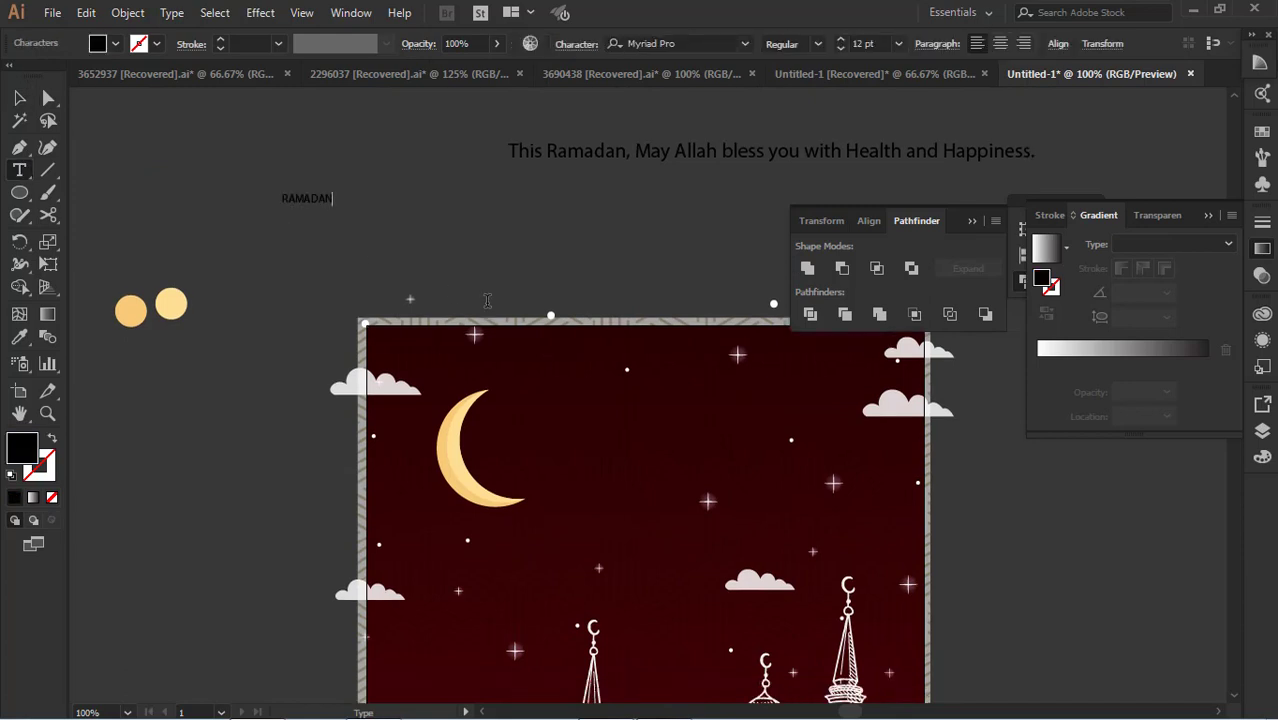
Enlarge the RAMADAN text to about 77 pt beside the crescent and apply the darker orange sample color
left_click(19, 97)
left_click(306, 198)
left_click_drag(336, 206, 746, 456)
left_click(19, 336)
left_click(128, 308)
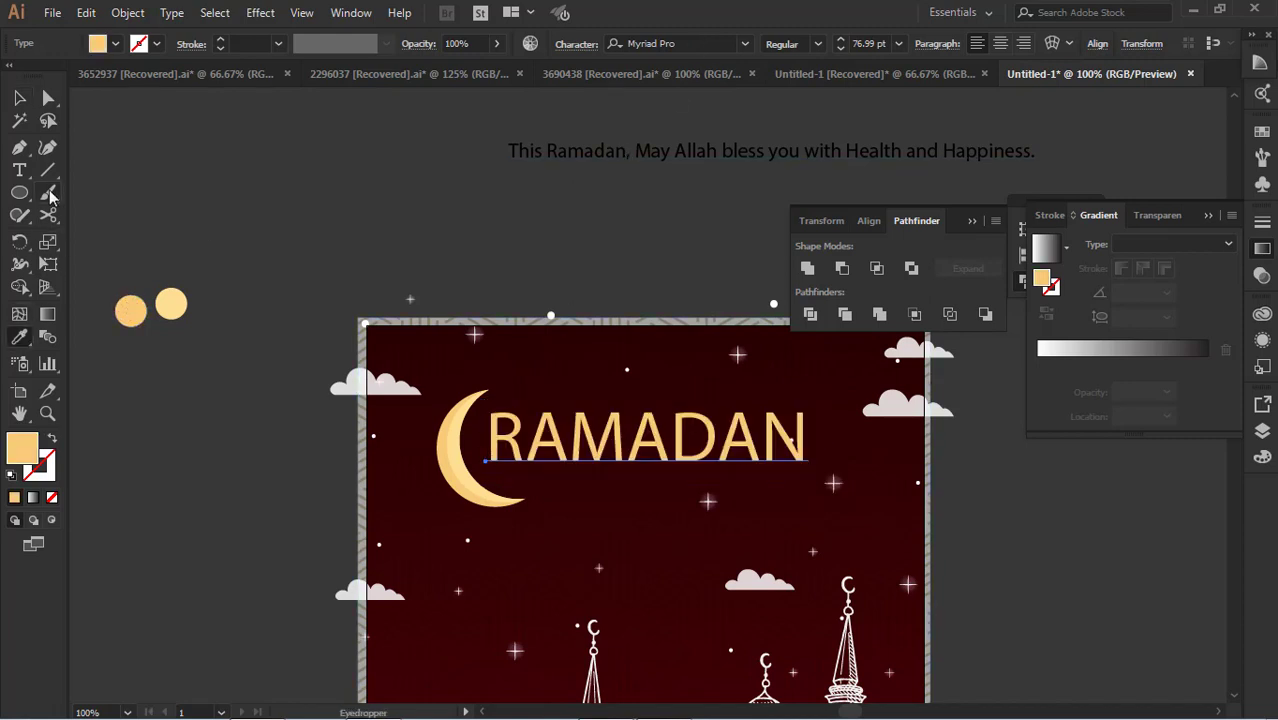
Try out a range of alternative fonts on the RAMADAN title beside the crescent
left_click(22, 99)
left_click(694, 41)
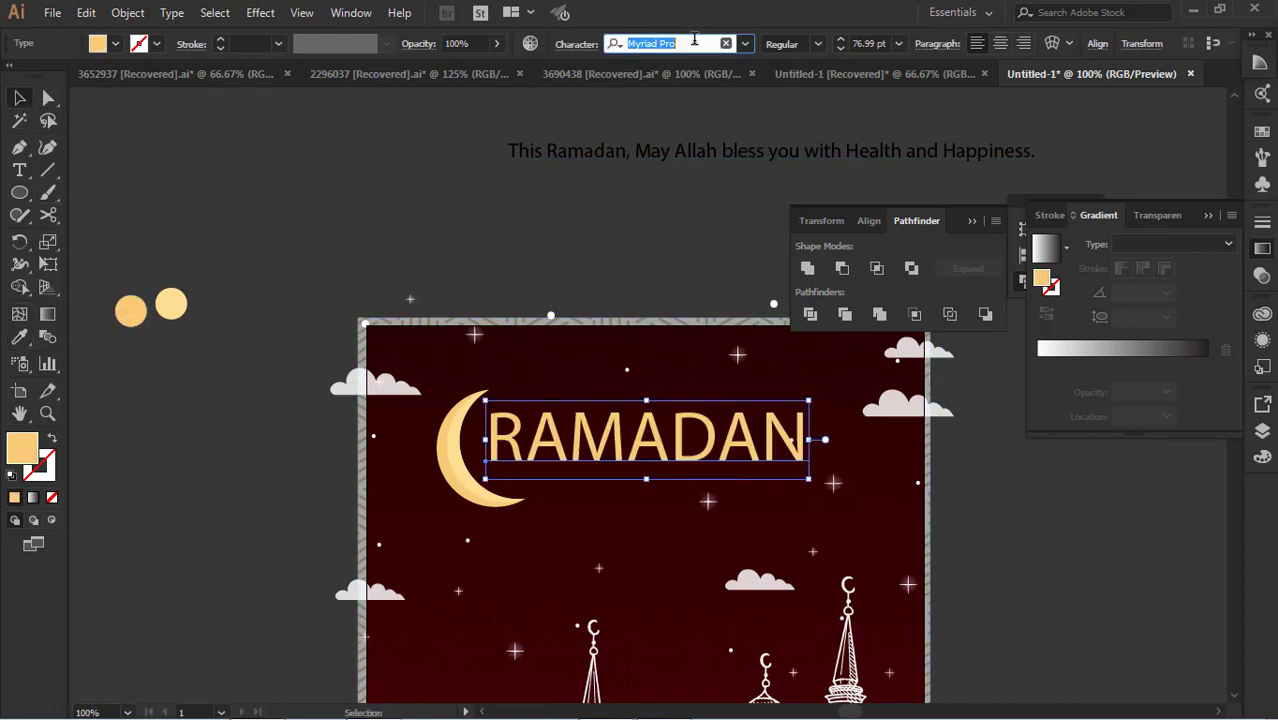
key("Down")
key("Down")
key("Down")
key("Down")
key("Down")
key("Down")
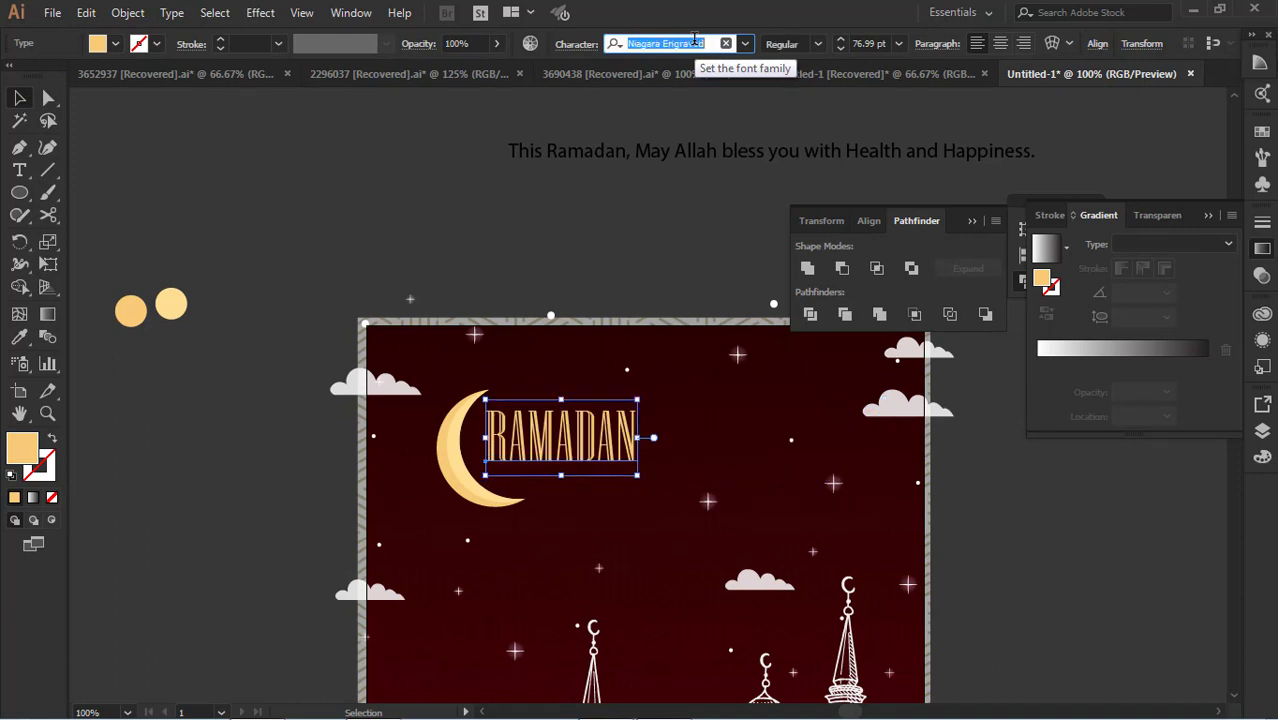
key("Down")
key("Down")
key("Down")
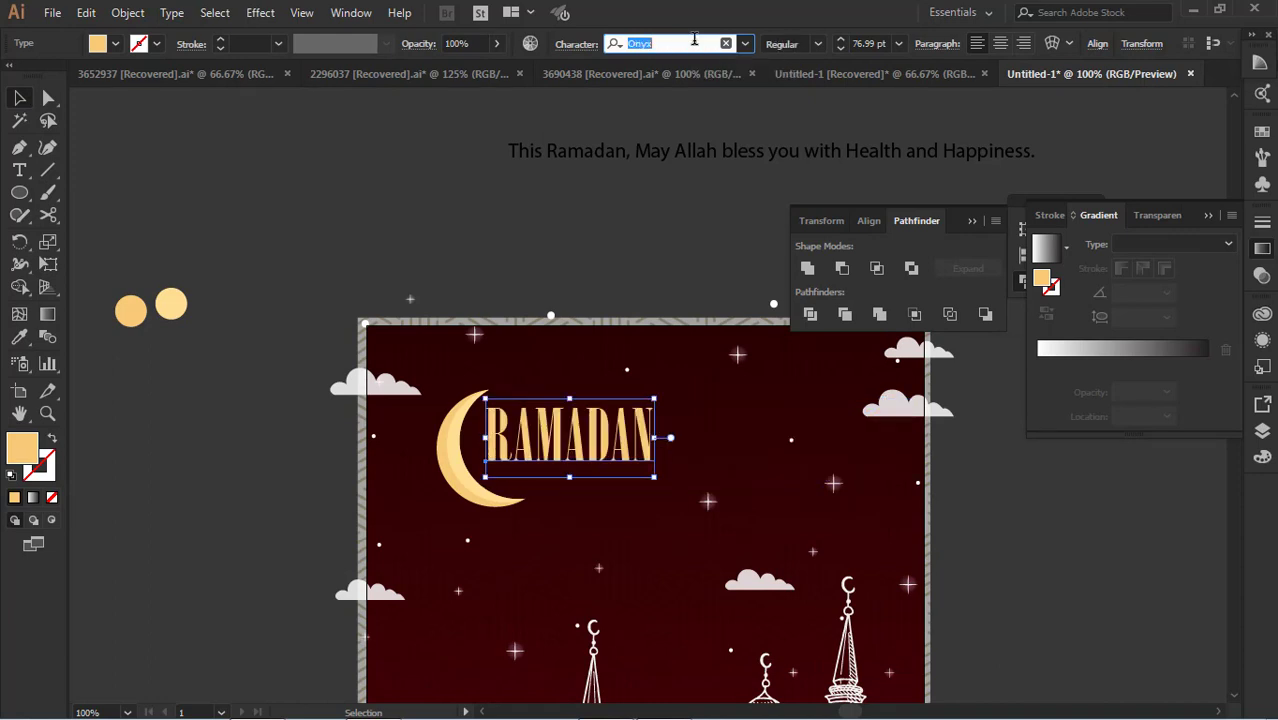
key("Down")
key("Down")
key("Down")
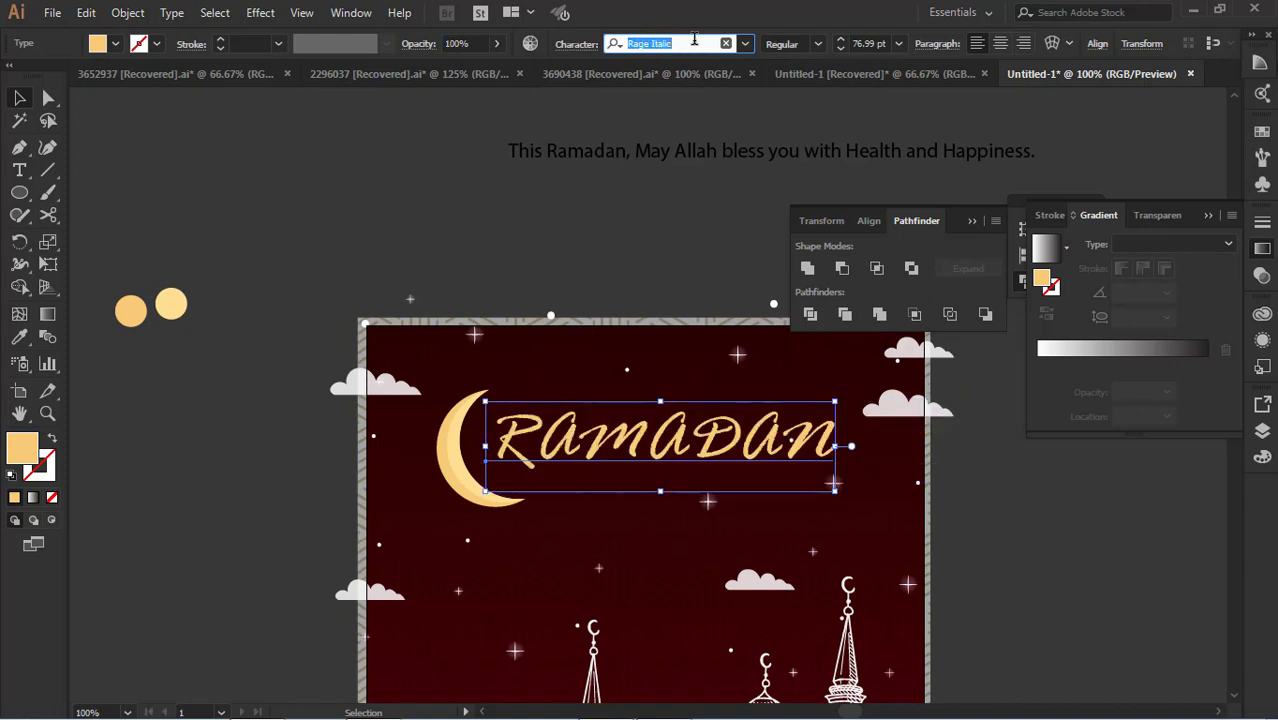
key("Down")
key("Down")
key("Down")
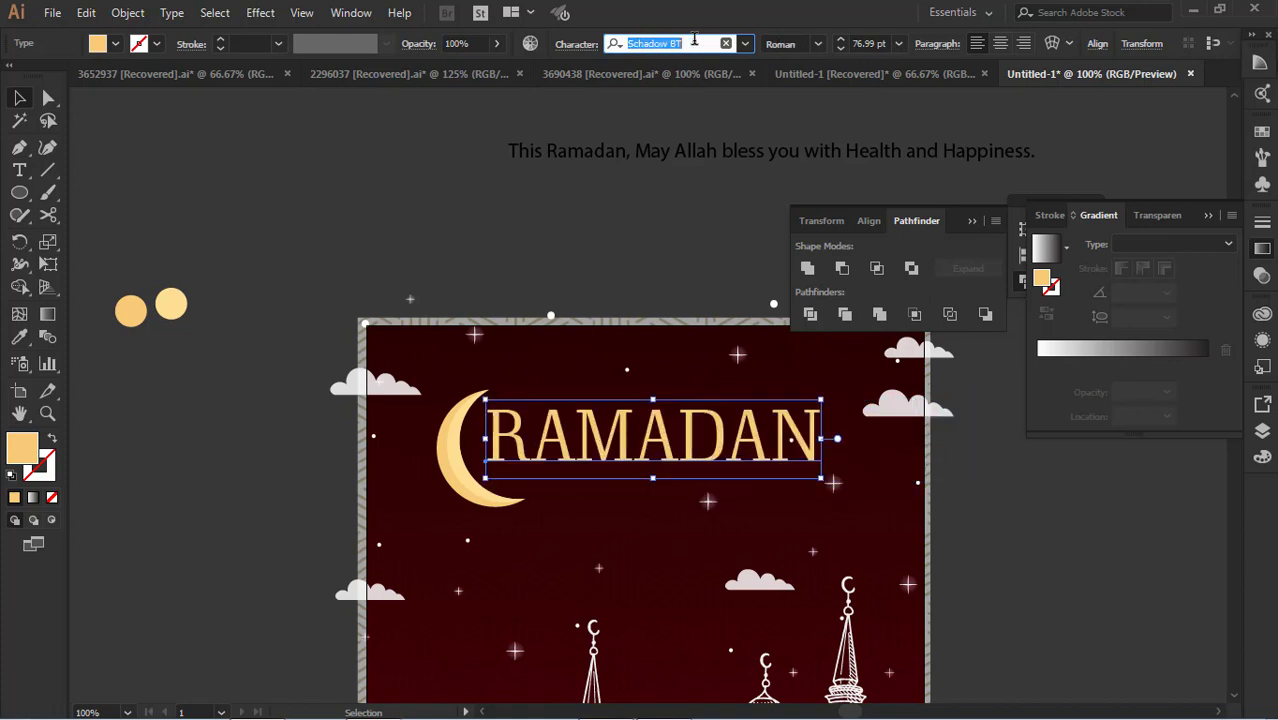
key("Down")
key("Down")
key("Down")
key("Down")
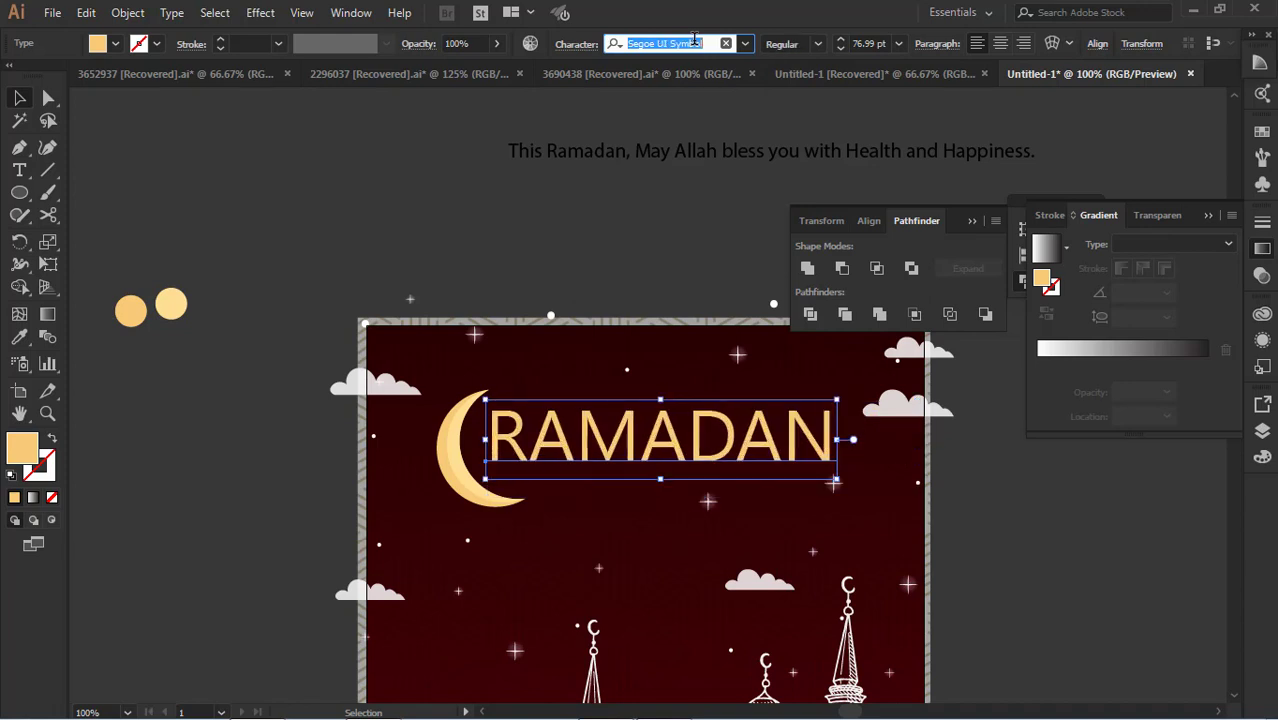
key("Down")
key("Down")
key("Down")
key("Down")
key("Down")
key("Down")
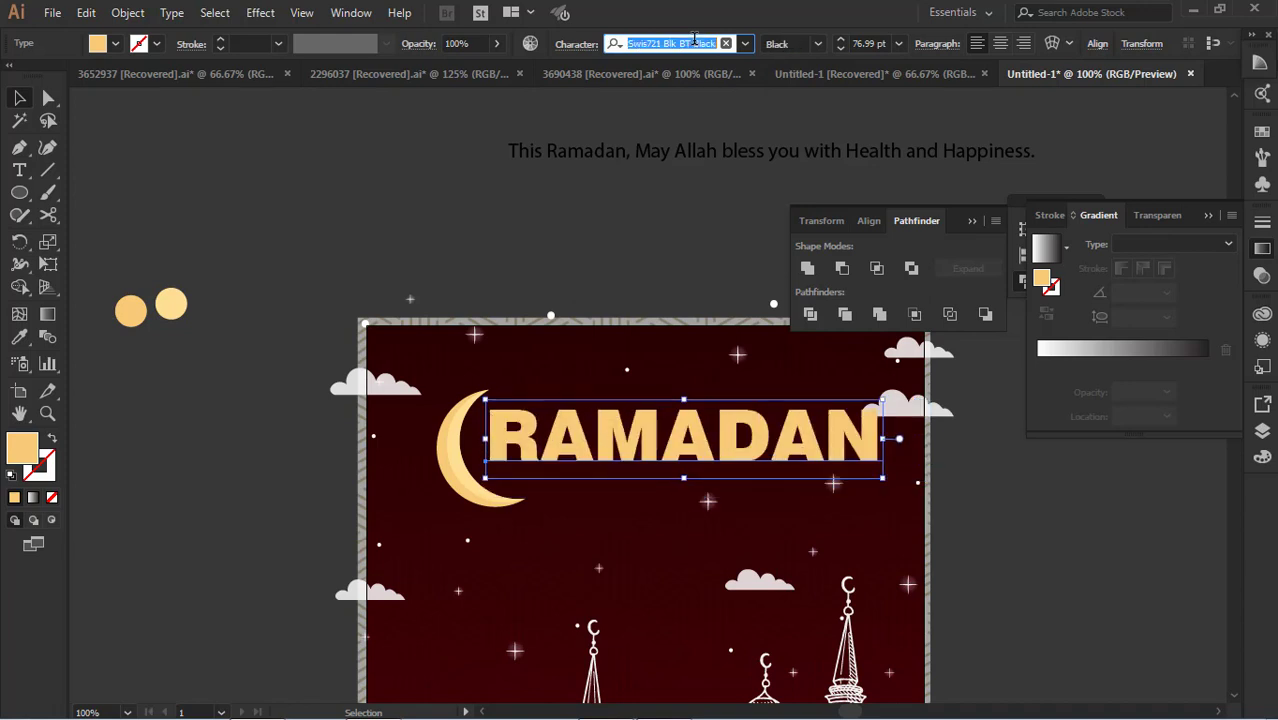
key("Down")
key("Down")
key("Down")
key("Down")
key("Down")
key("Down")
key("Down")
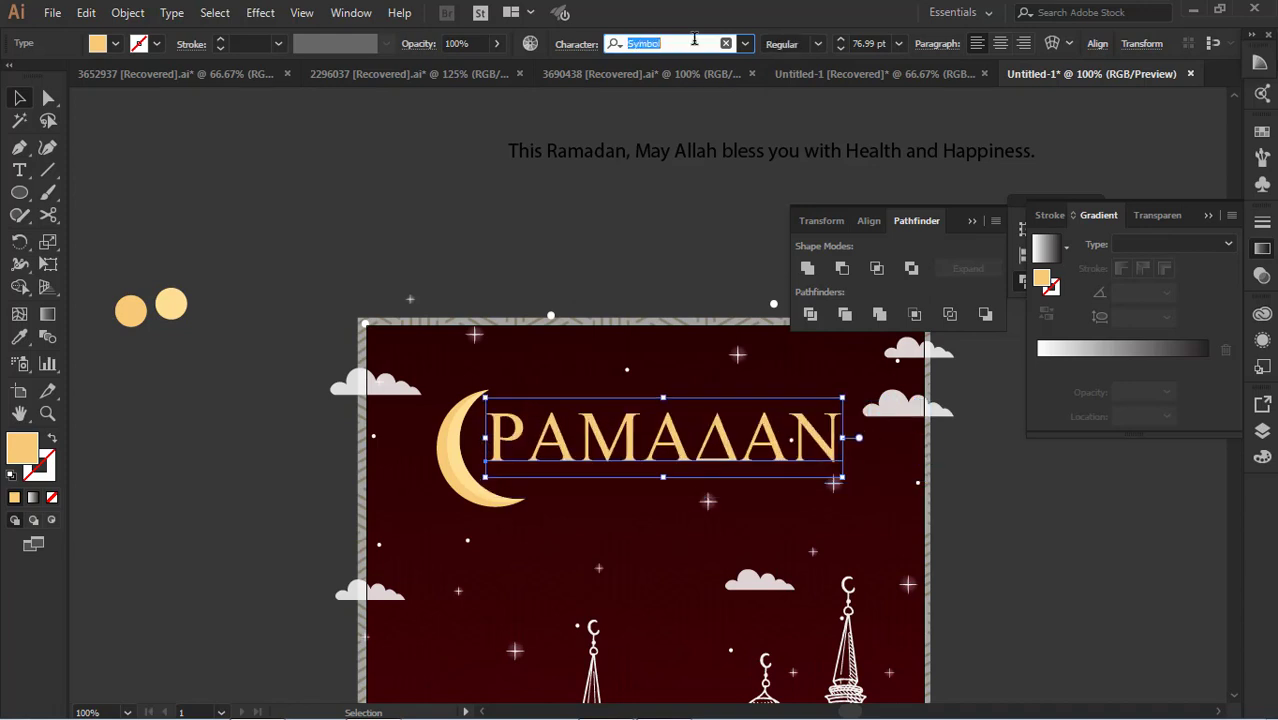
key("Down")
key("Down")
key("Down")
key("Down")
key("Down")
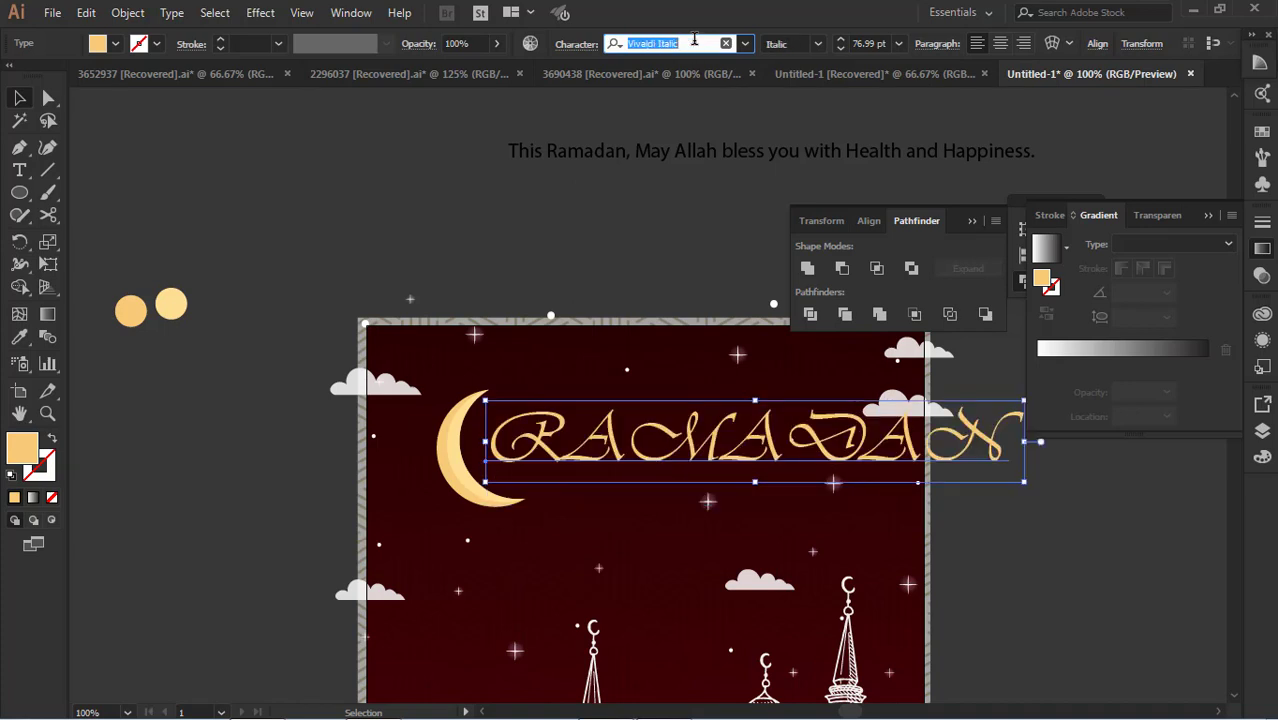
key("Down")
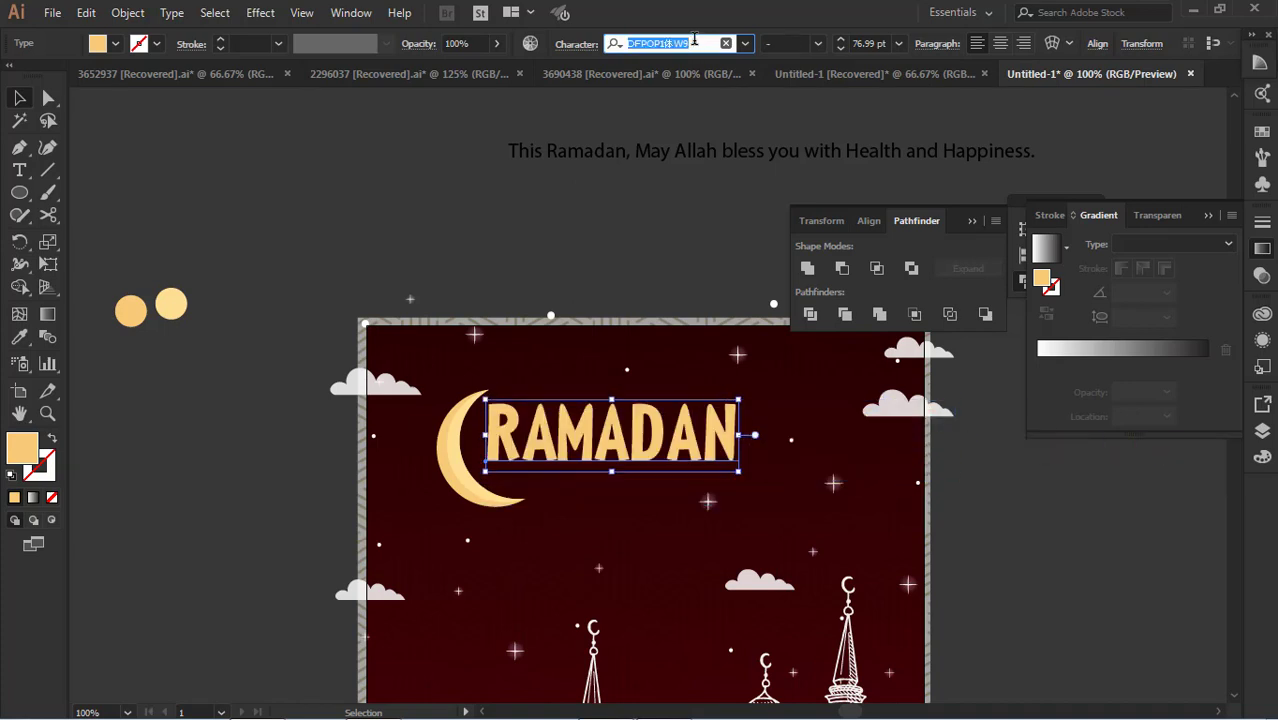
Delete the RAMADAN title and add mixed-case text "Ramadan" above the poster, enlarged to about 93 pt
left_click(524, 226)
left_click(600, 420)
key("Delete")
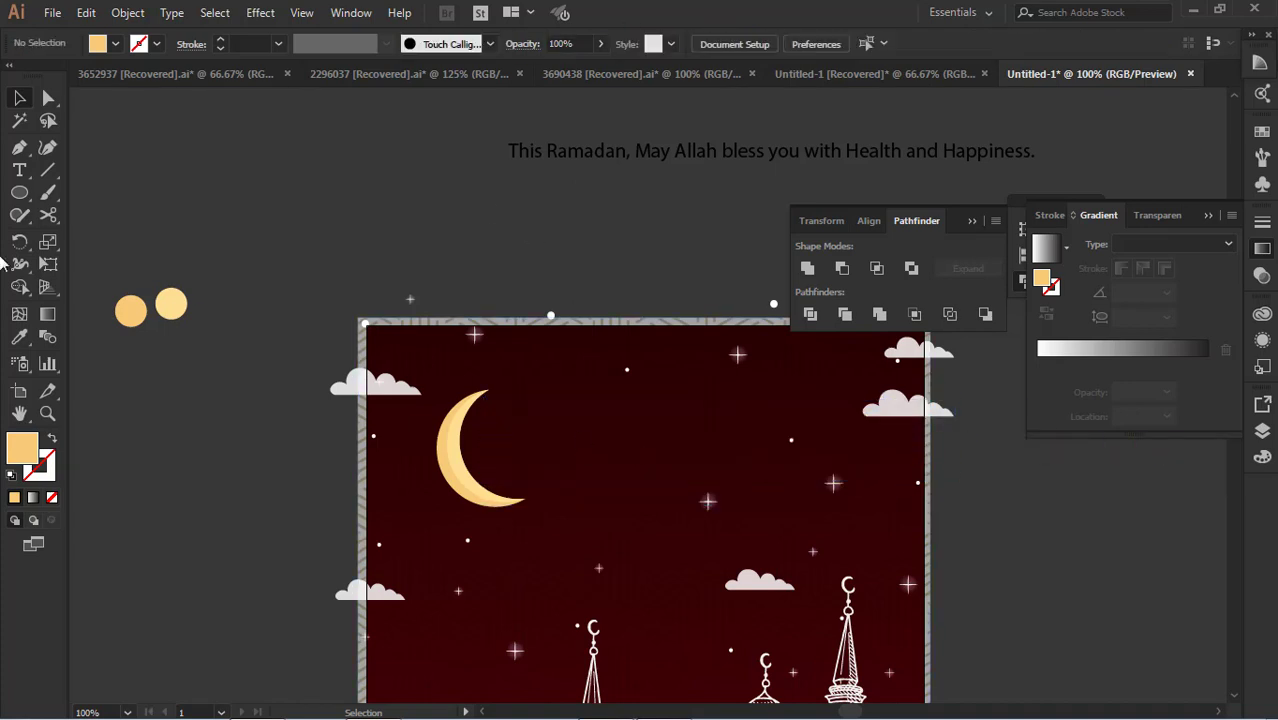
left_click(19, 169)
left_click(386, 220)
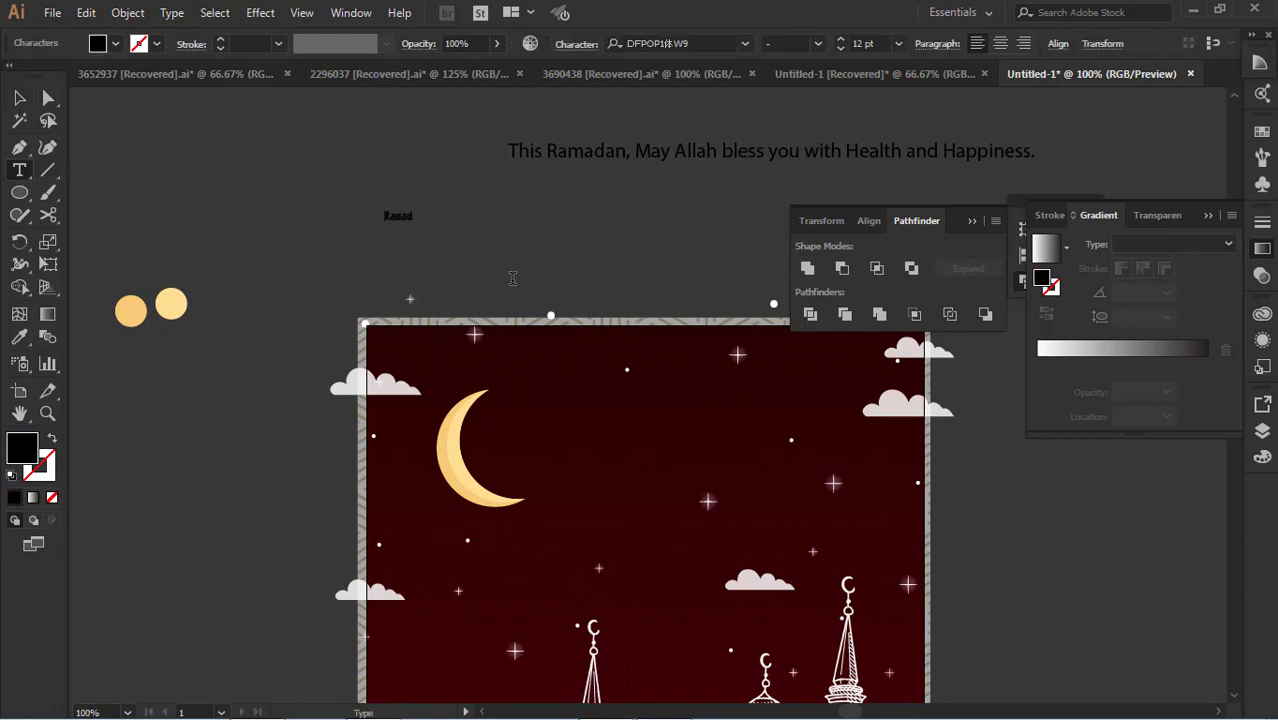
left_click(19, 97)
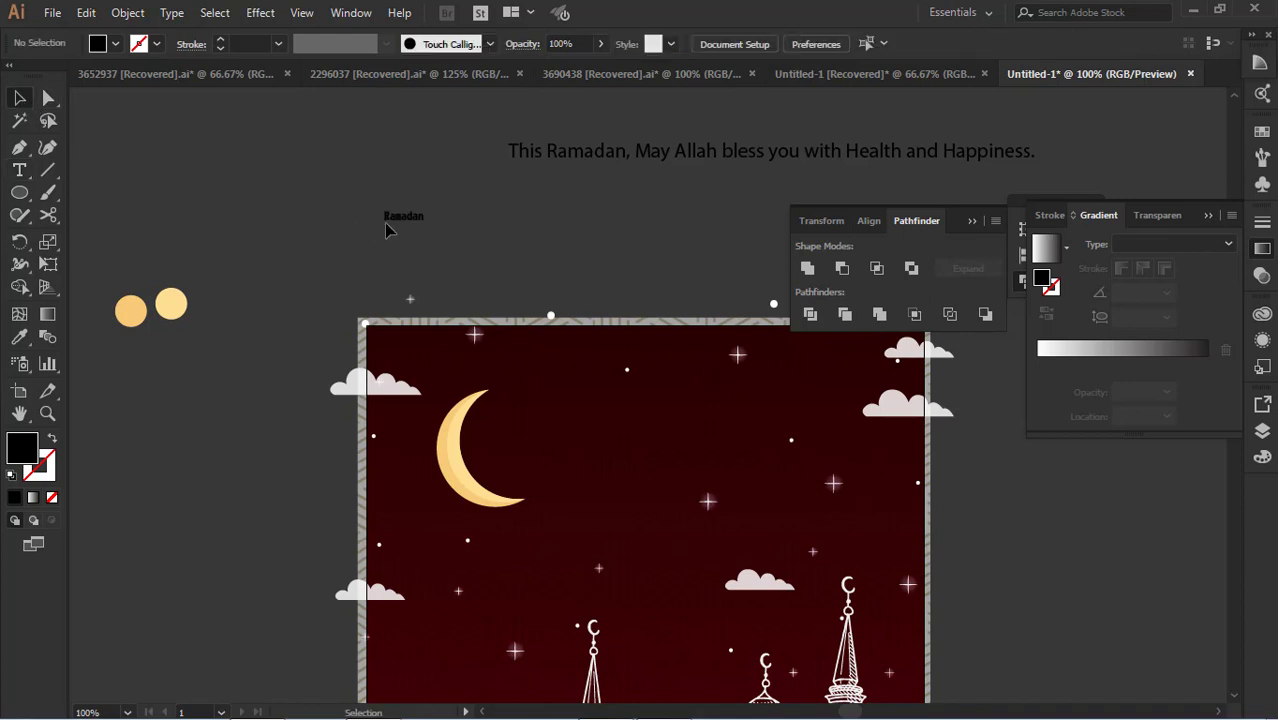
left_click_drag(567, 316, 536, 234)
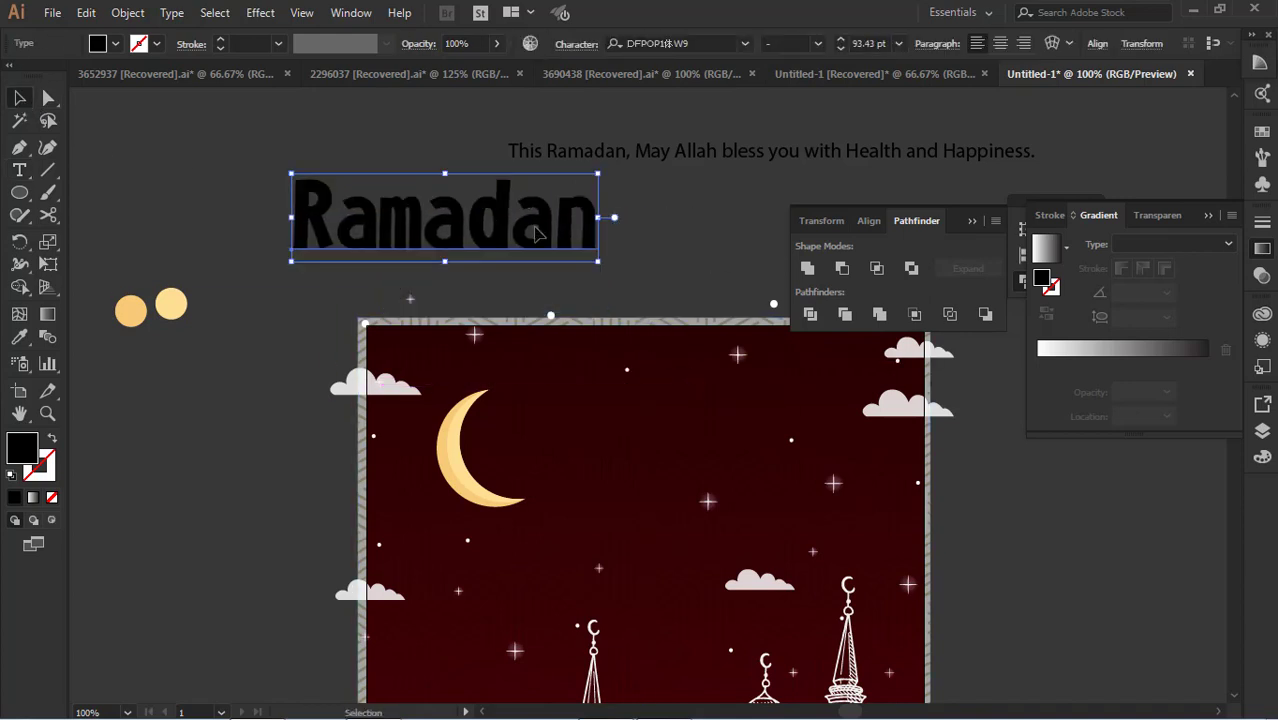
Try several other fonts on the enlarged Ramadan text above the poster
left_click(702, 43)
key("ctrl+a")
key("BackSpace")
key("Down")
key("Down")
key("Down")
key("Down")
key("Down")
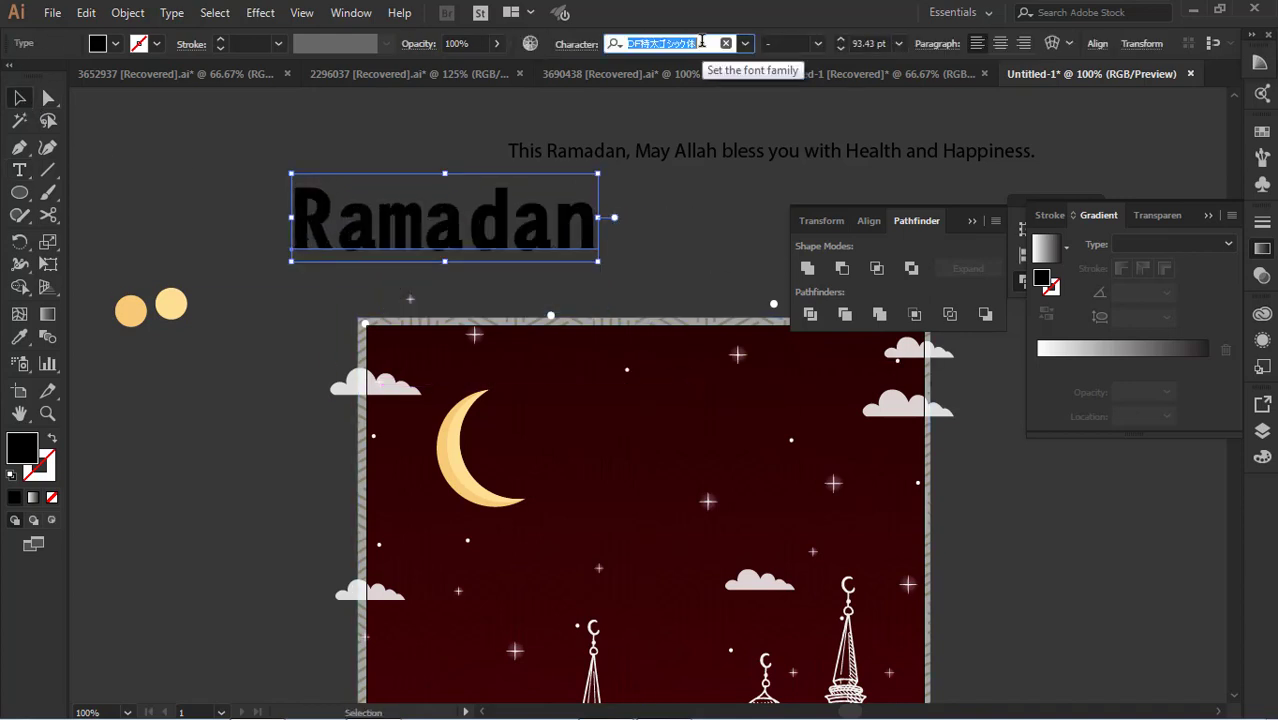
Apply the darker orange sample color to the Ramadan text and move it beside the crescent on the poster
left_click(19, 337)
left_click(129, 308)
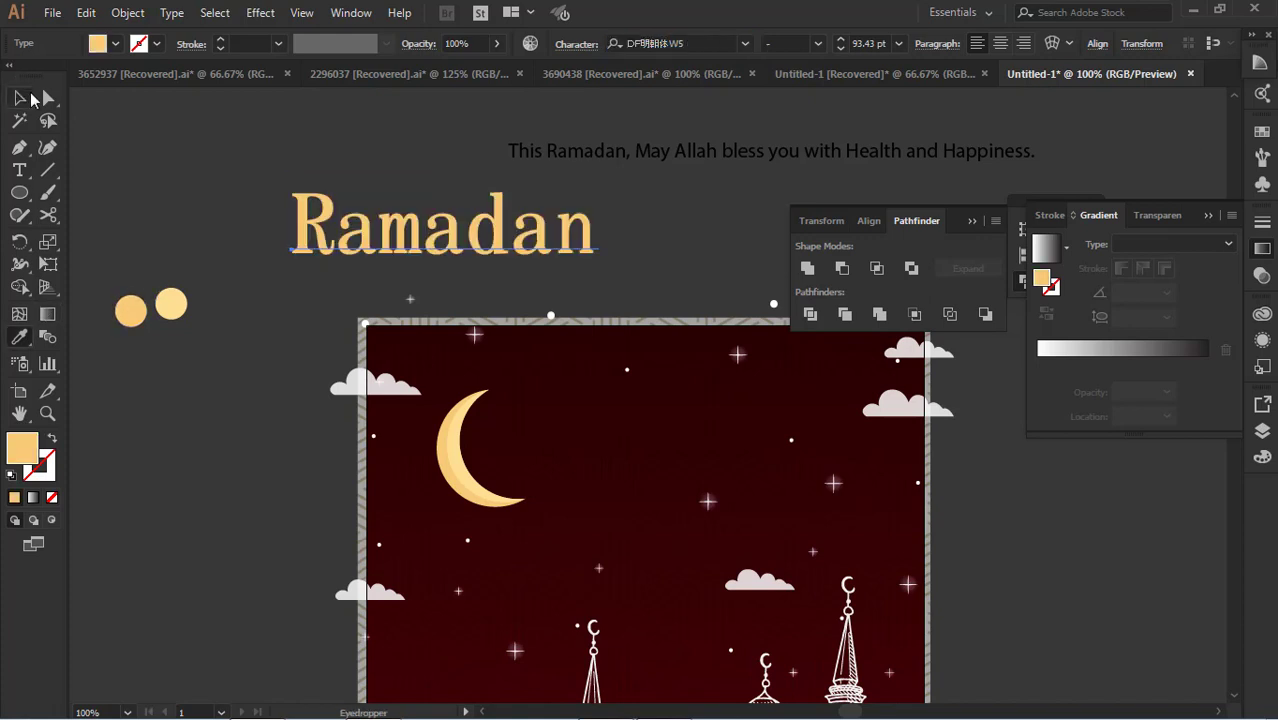
left_click(20, 97)
left_click(240, 180)
left_click_drag(406, 241, 610, 455)
Preview many different fonts on the orange Ramadan title beside the crescent
left_click(697, 43)
key("Down")
key("Down")
key("Down")
key("Down")
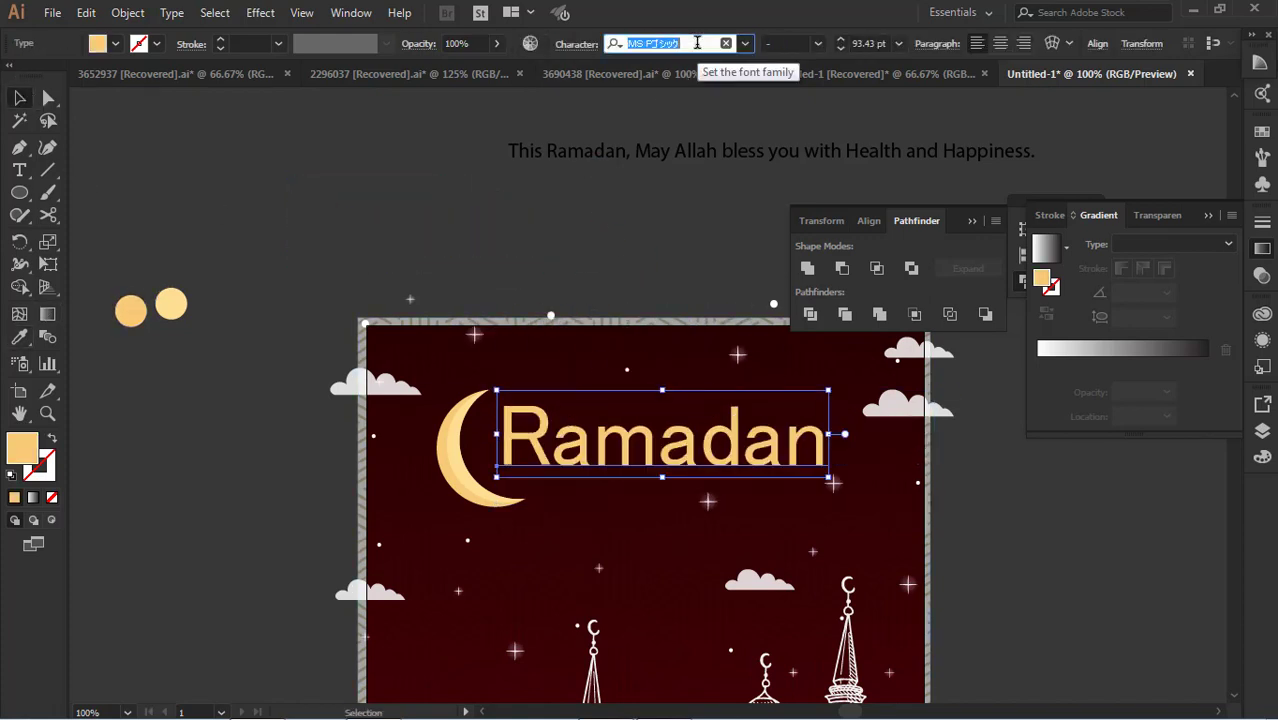
key("Down")
key("Down")
key("Down")
key("Down")
key("Down")
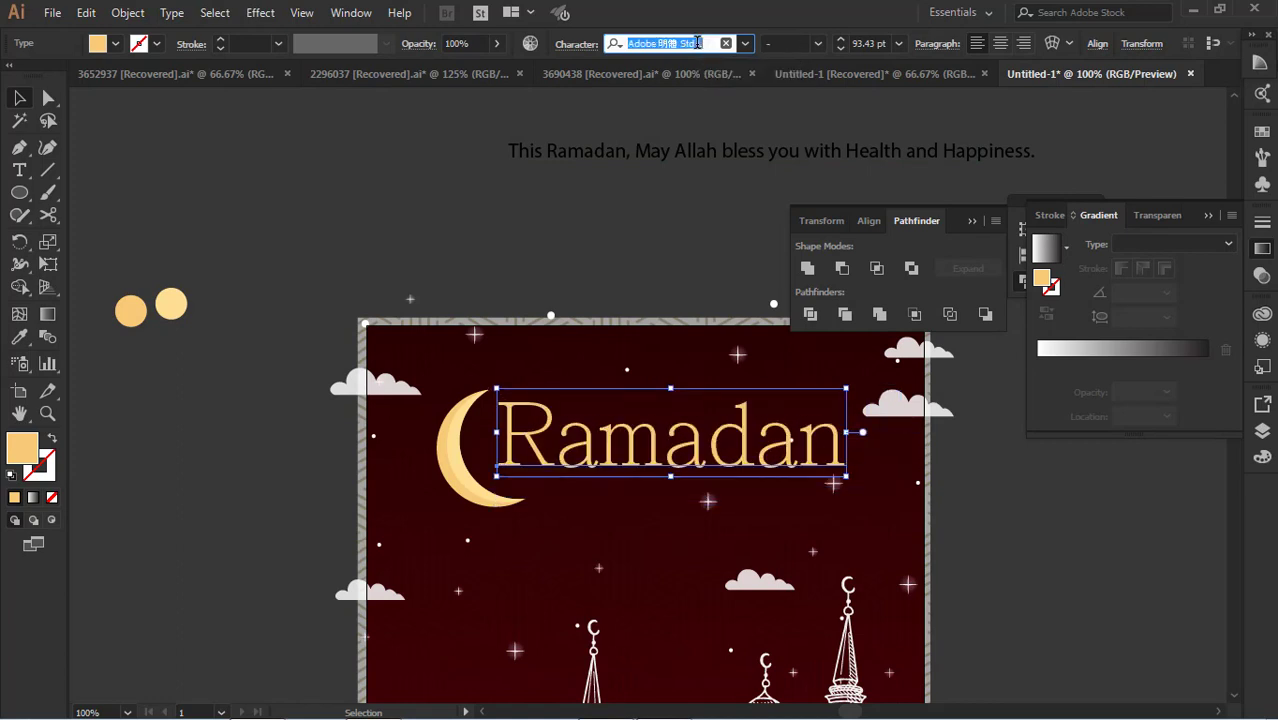
key("Down")
key("Down")
key("Down")
key("Down")
key("Down")
key("Down")
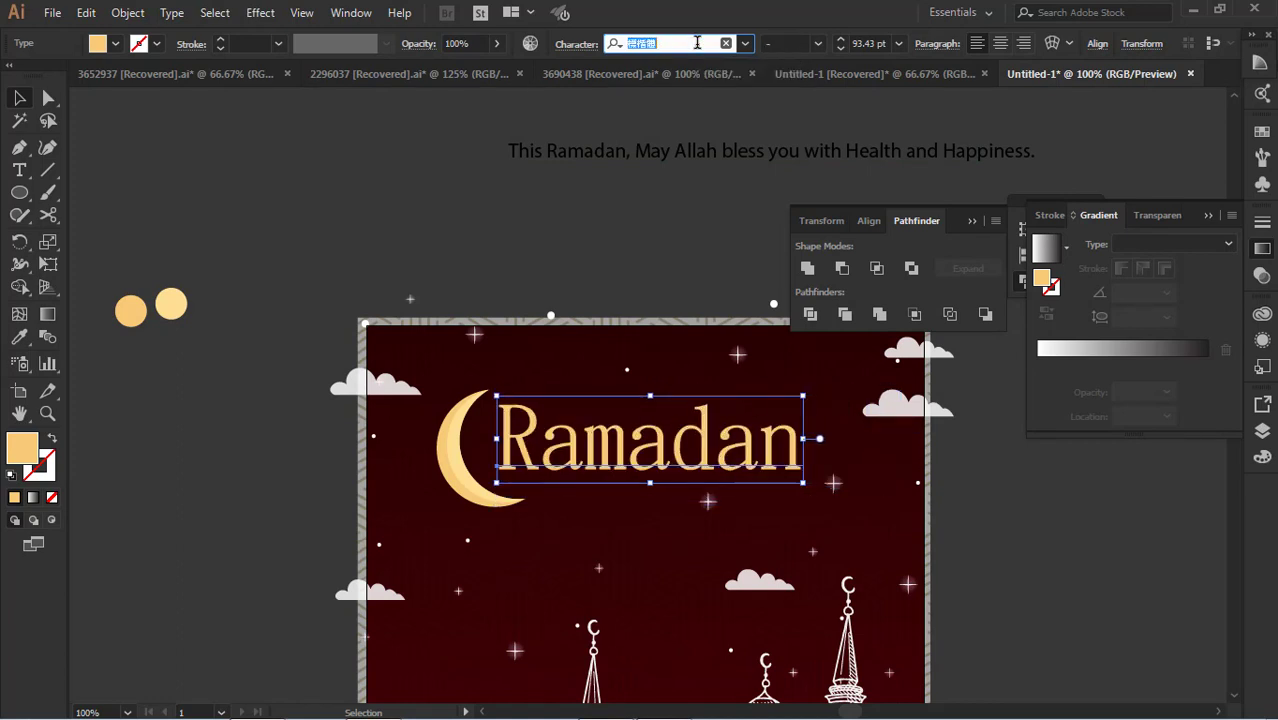
key("Down")
key("Down")
key("Down")
key("Down")
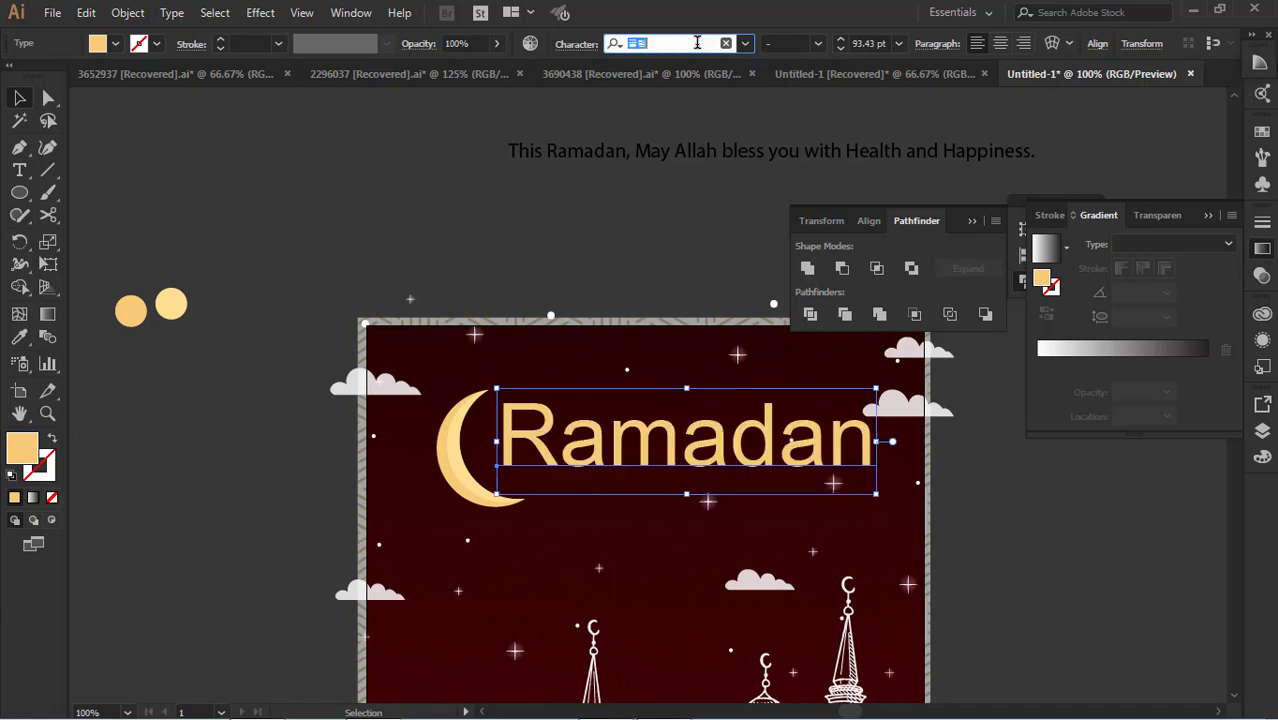
key("Down")
key("Down")
key("Down")
key("Down")
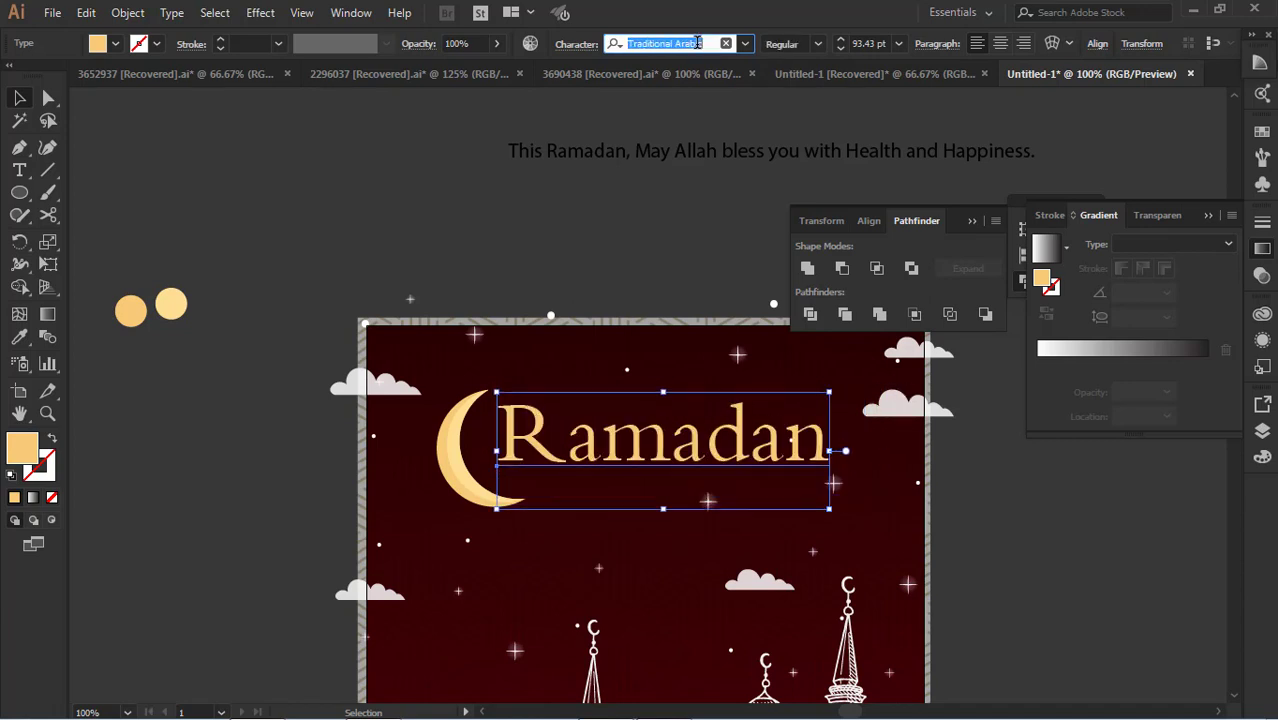
key("Down")
key("Down")
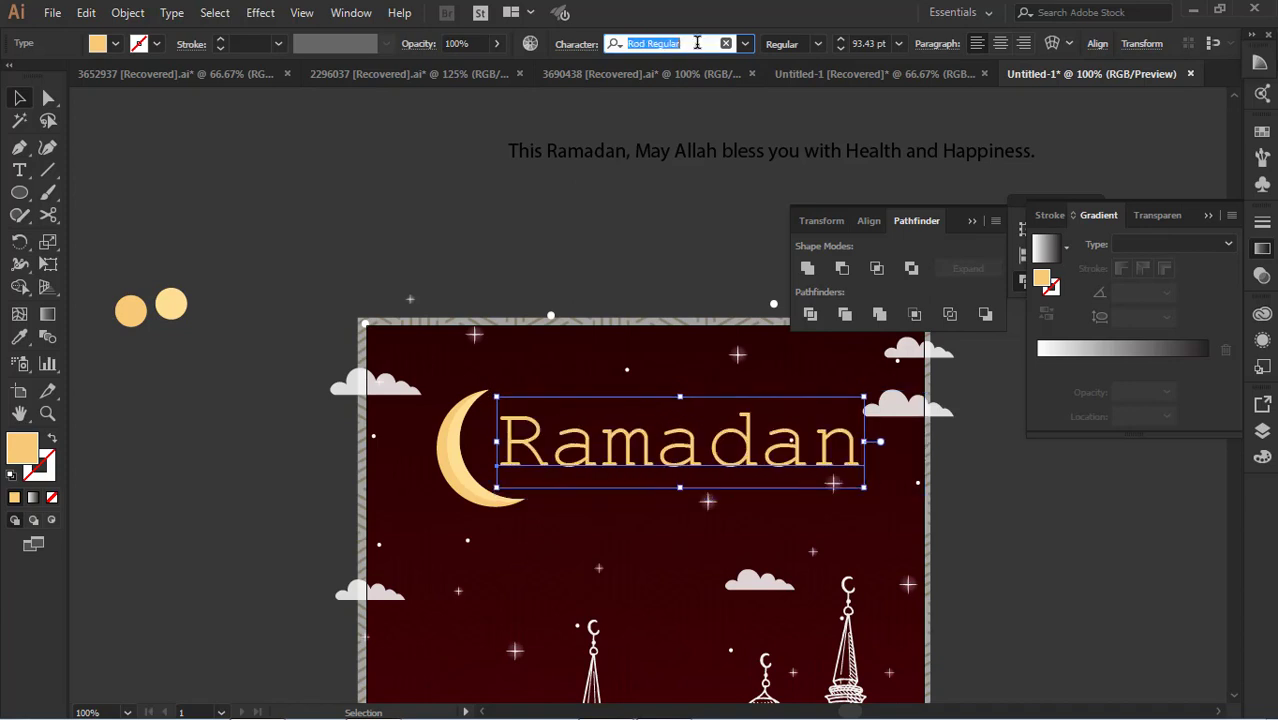
key("Down")
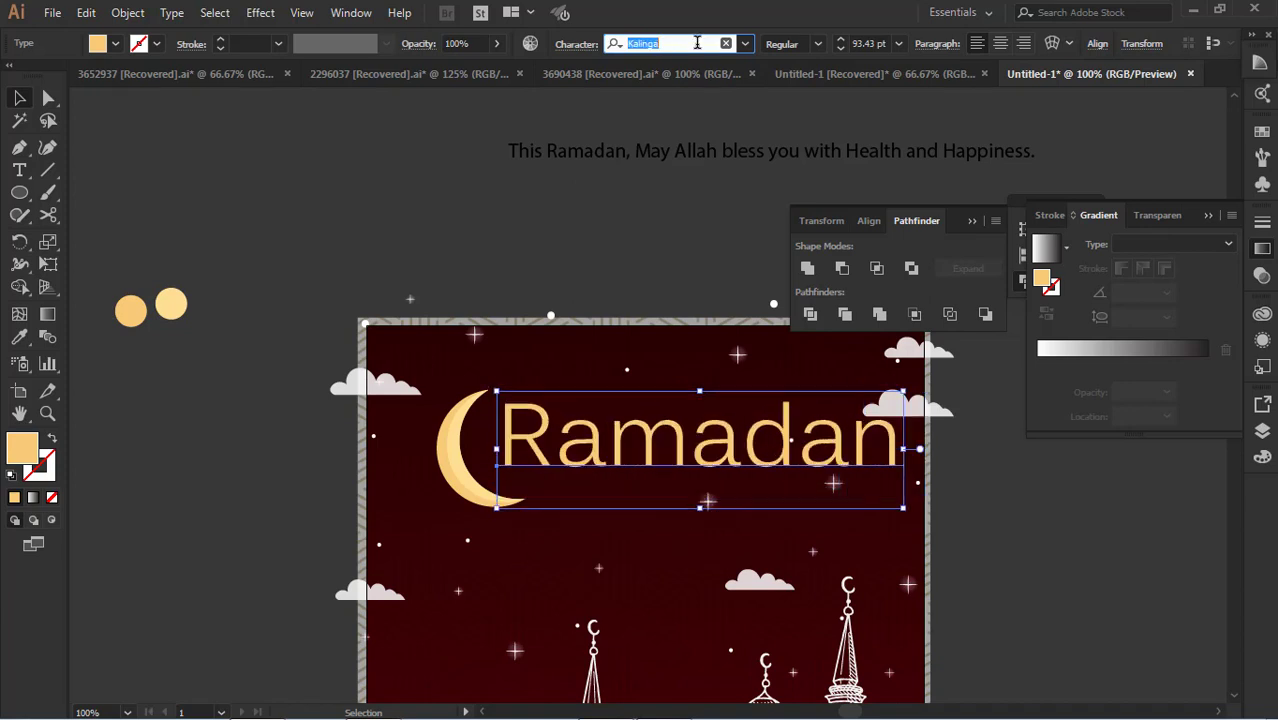
Set the Ramadan title's font to Blacksword and fill it with white
type("bla")
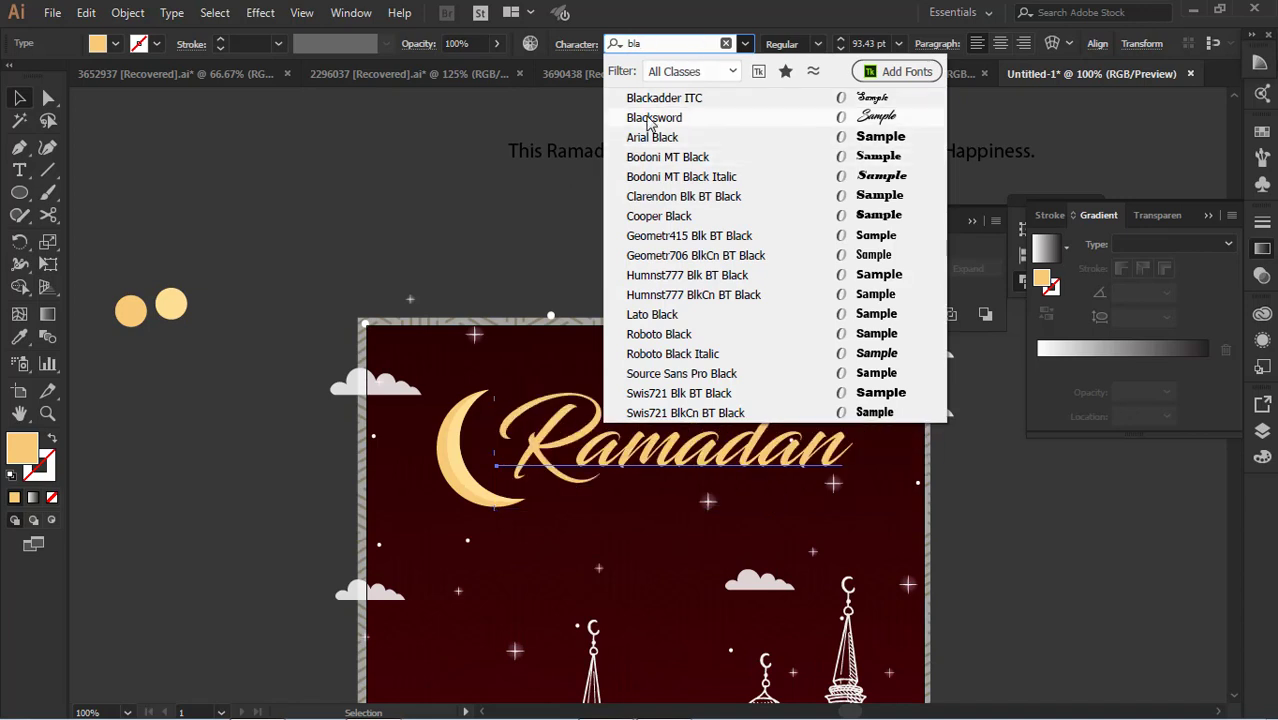
left_click(652, 118)
left_click(115, 45)
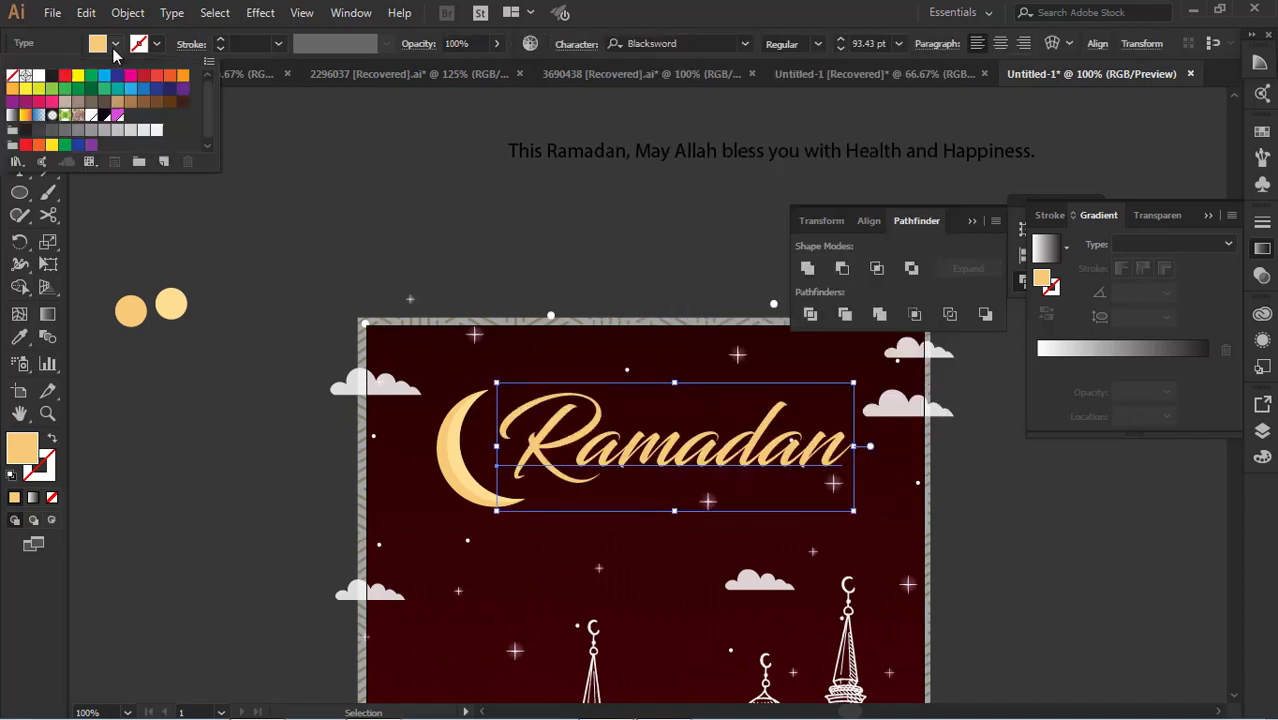
left_click(39, 75)
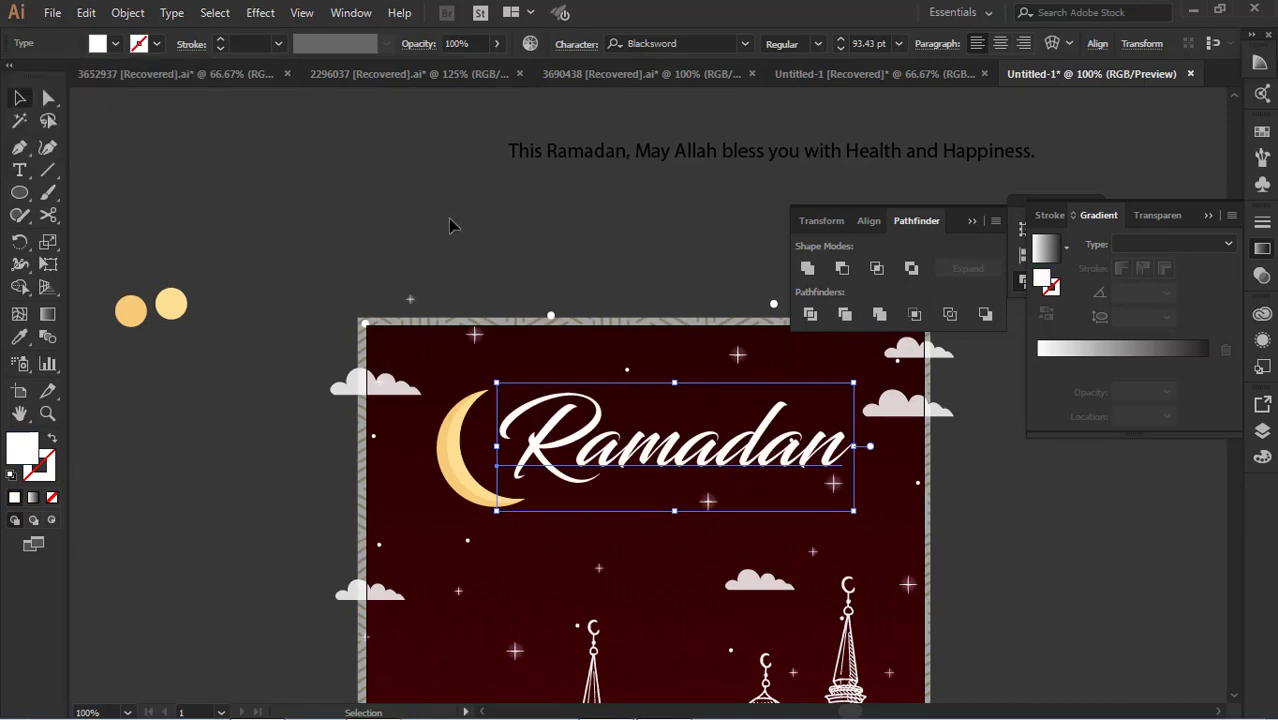
Scale the Ramadan title down to about 78 pt and deselect it
left_click_drag(853, 383, 820, 410)
scroll(1004, 476, "down", 3)
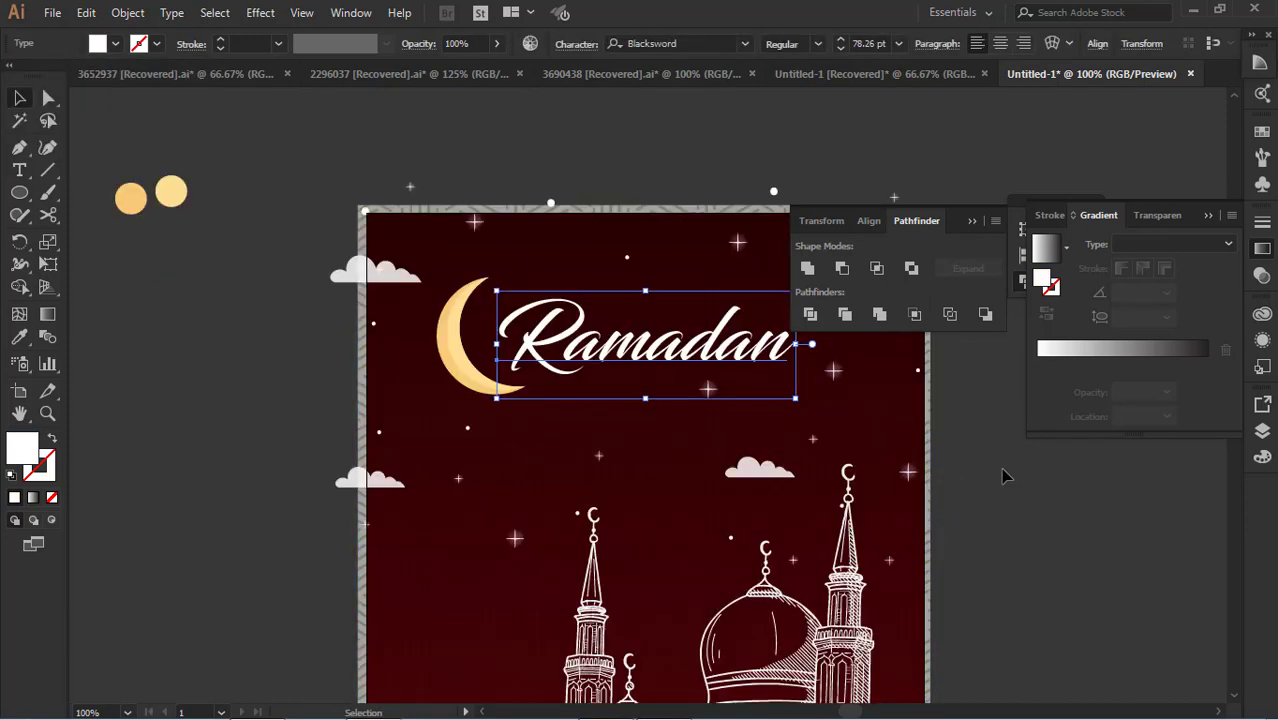
left_click(1004, 476)
Group the crescent's two parts, then scale the grouped moon down slightly
left_click(481, 383)
left_click(447, 354, "shift")
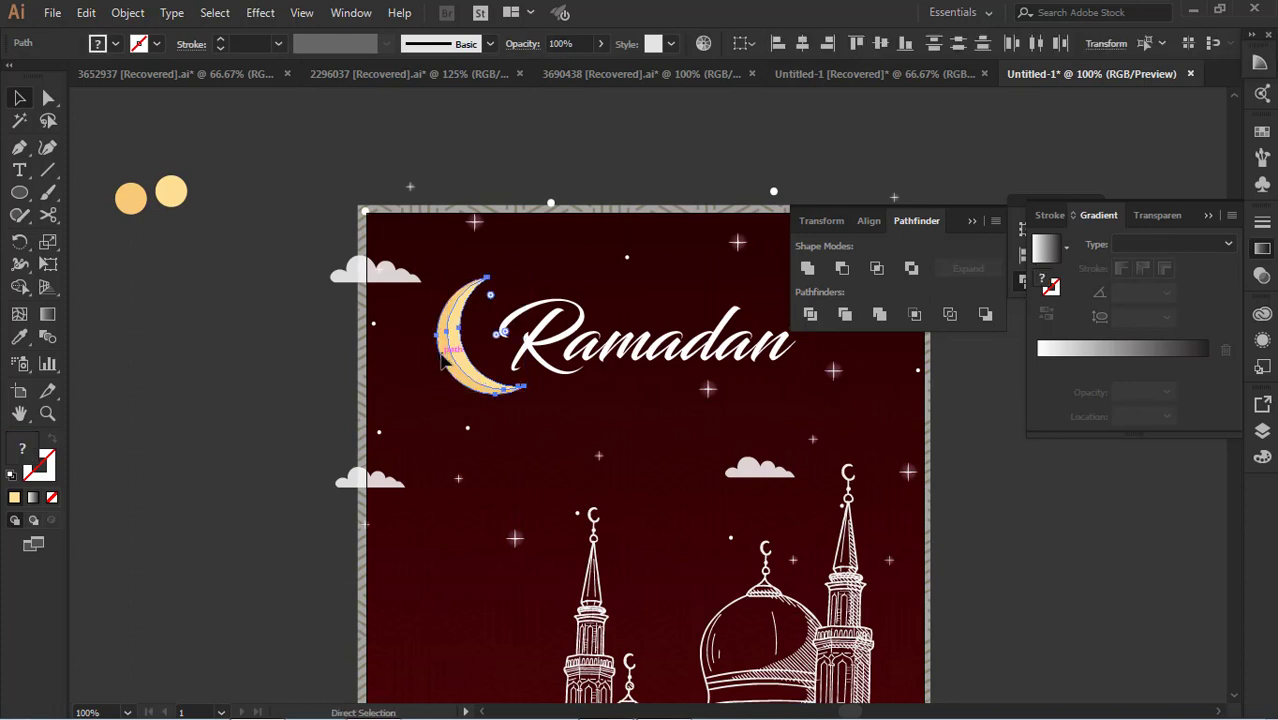
key("ctrl+g")
left_click_drag(526, 395, 492, 370)
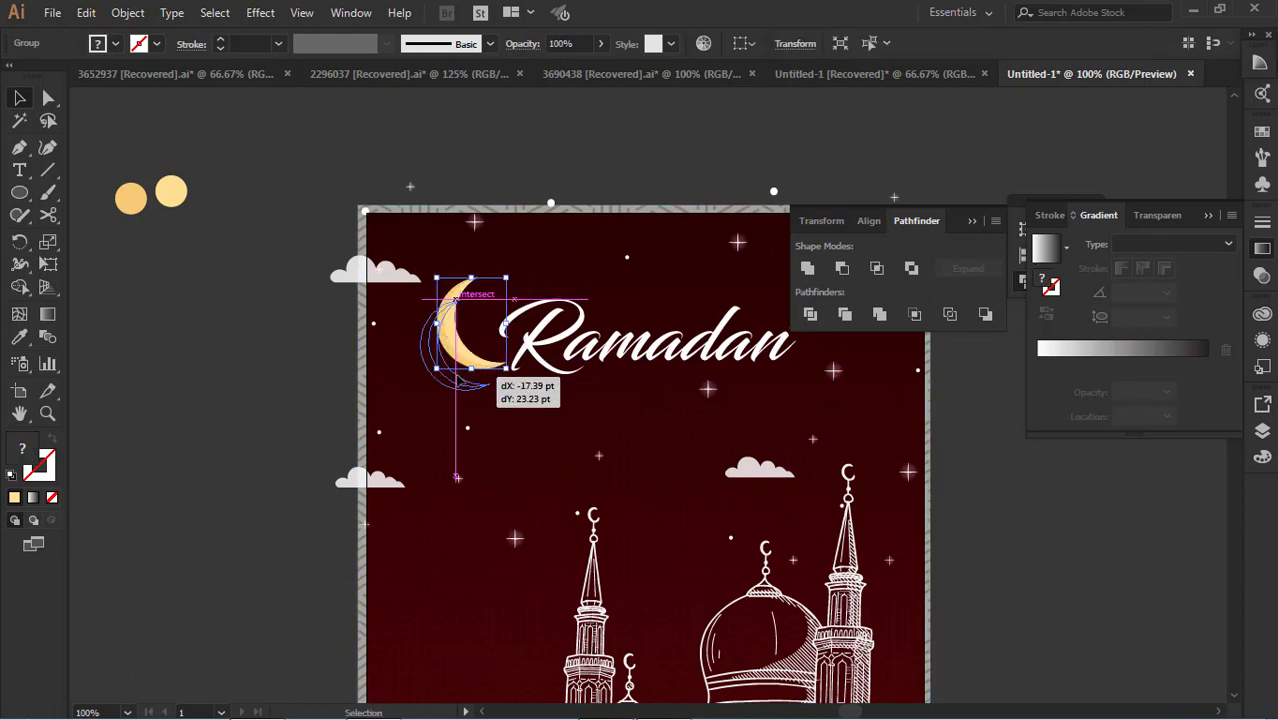
Move the Ramadan title closer to the smaller crescent and scale it down to about 74 pt
left_click_drag(658, 349, 647, 360)
left_click_drag(785, 405, 767, 403)
left_click(452, 350)
Collapse the Pathfinder panel covering the poster's upper-right corner
scroll(700, 330, "down", 1)
left_click(972, 220)
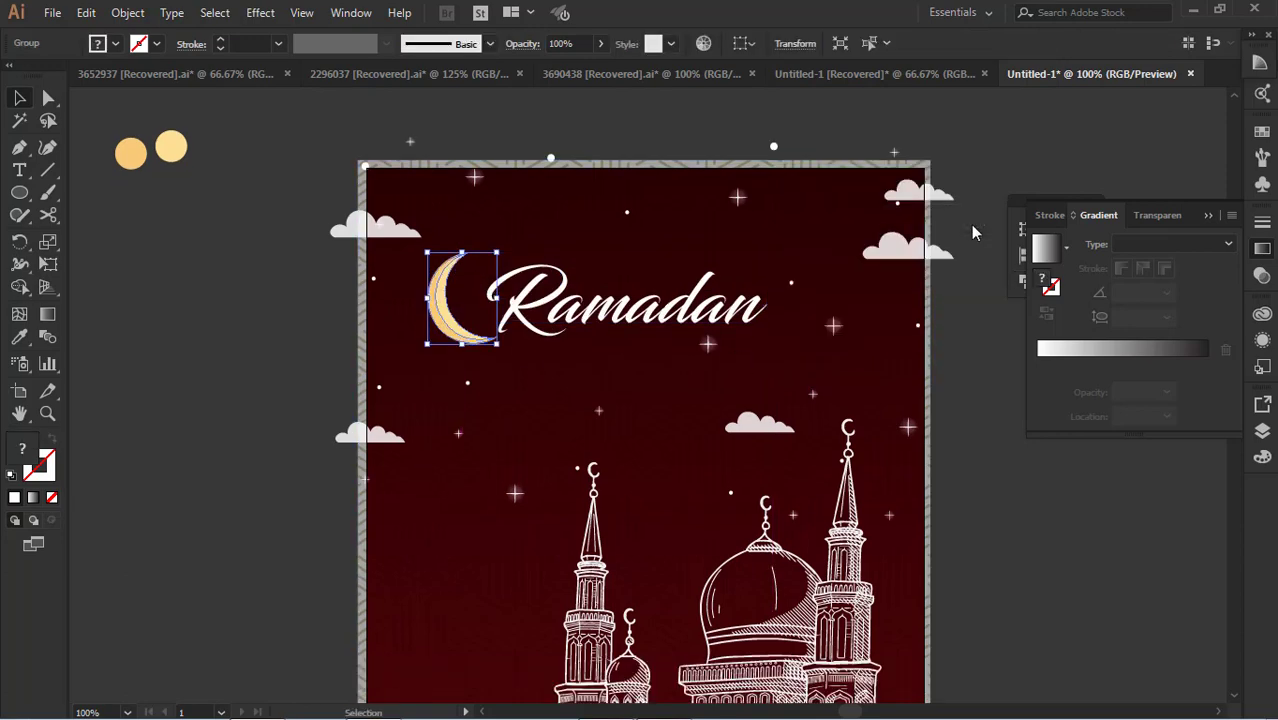
scroll(932, 343, "down", 3)
scroll(800, 330, "up", 2)
Nudge the Ramadan title and the crescent slightly upward and enlarge the title to about 81 pt
left_click(657, 318)
scroll(657, 318, "up", 2)
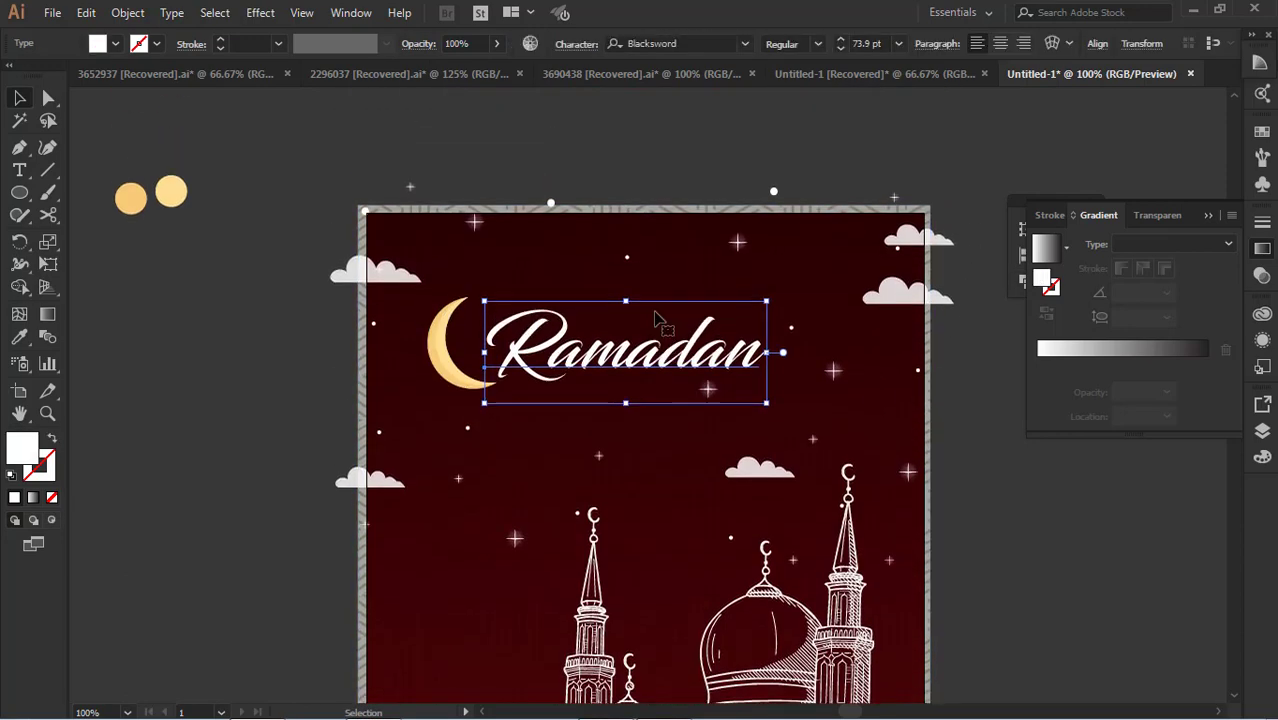
left_click_drag(635, 345, 635, 337)
left_click_drag(446, 362, 442, 353)
scroll(705, 340, "down", 1)
left_click(686, 314)
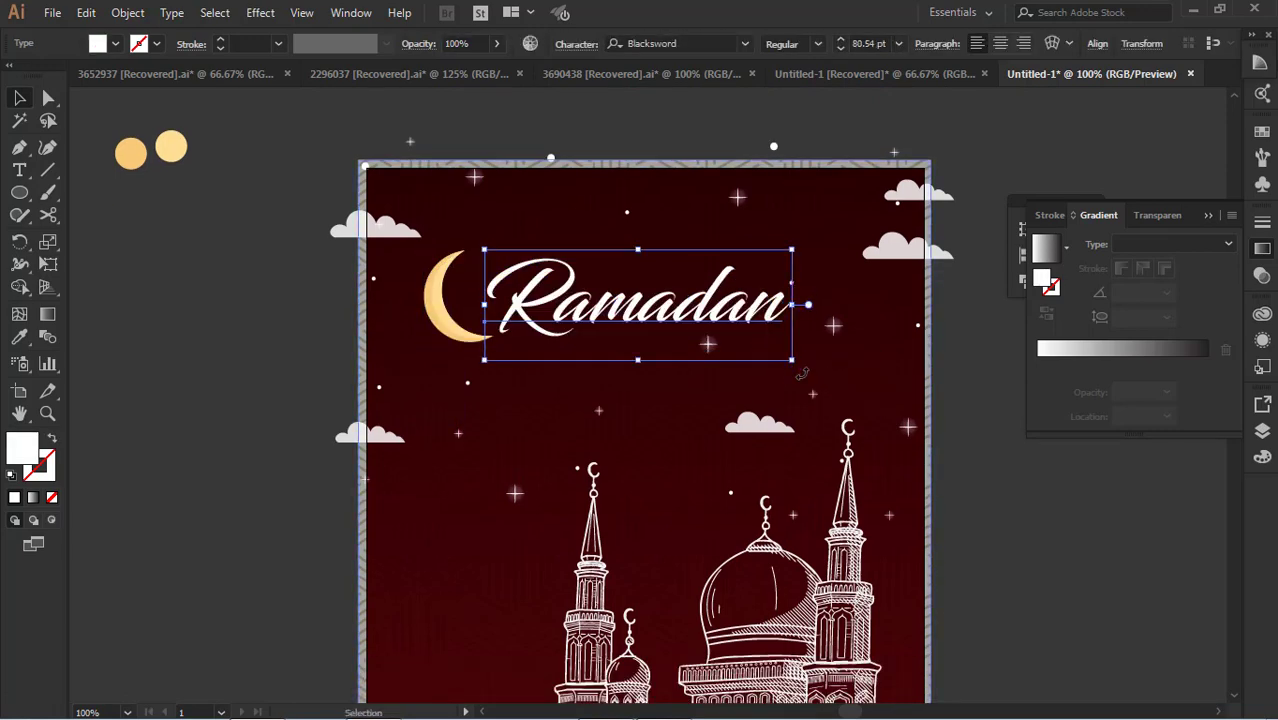
Recolor the Ramadan title with the darker orange sample color
left_click(942, 446)
scroll(942, 446, "down", 4)
key("ctrl+minus")
scroll(830, 430, "up", 2)
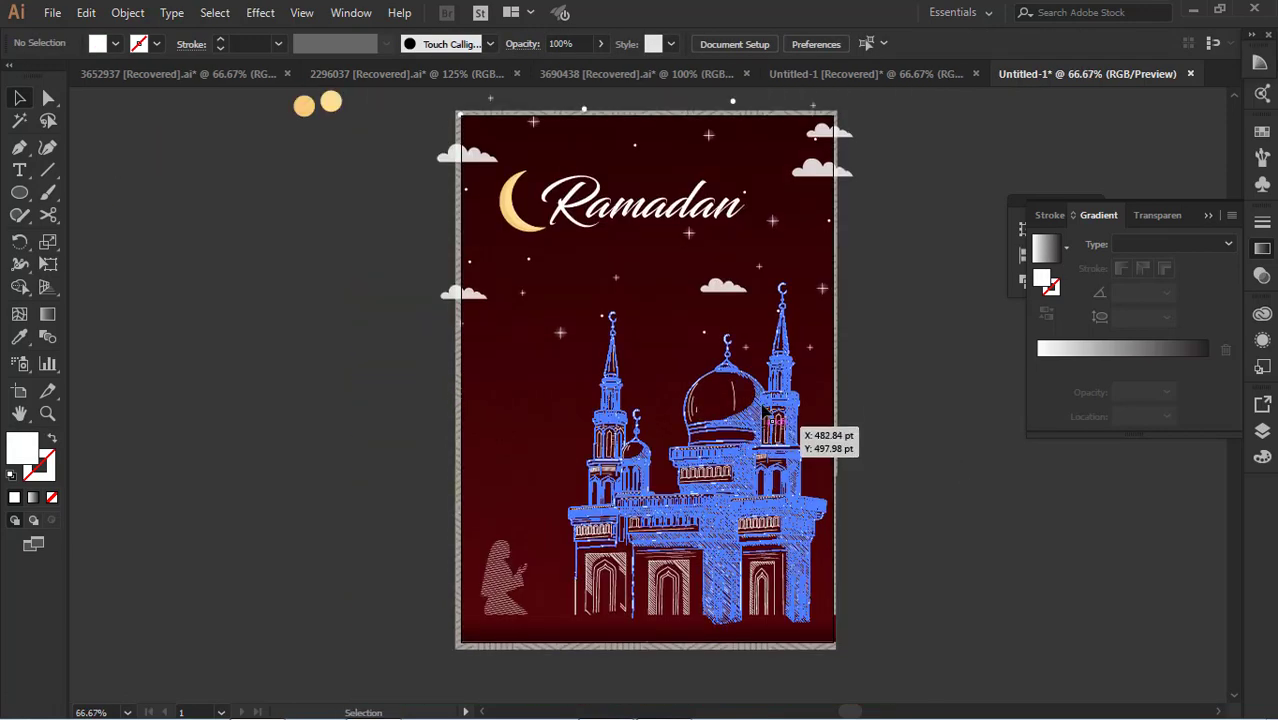
left_click(621, 284)
key("i")
left_click(303, 172)
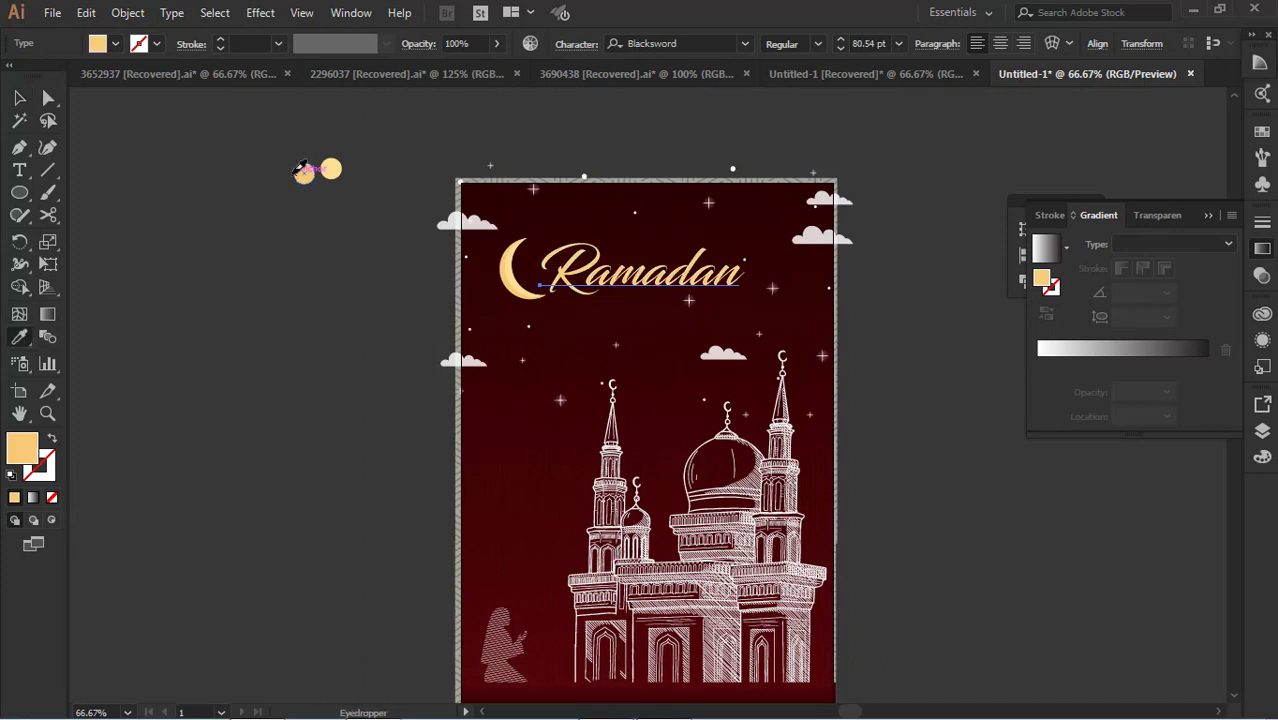
left_click(19, 97)
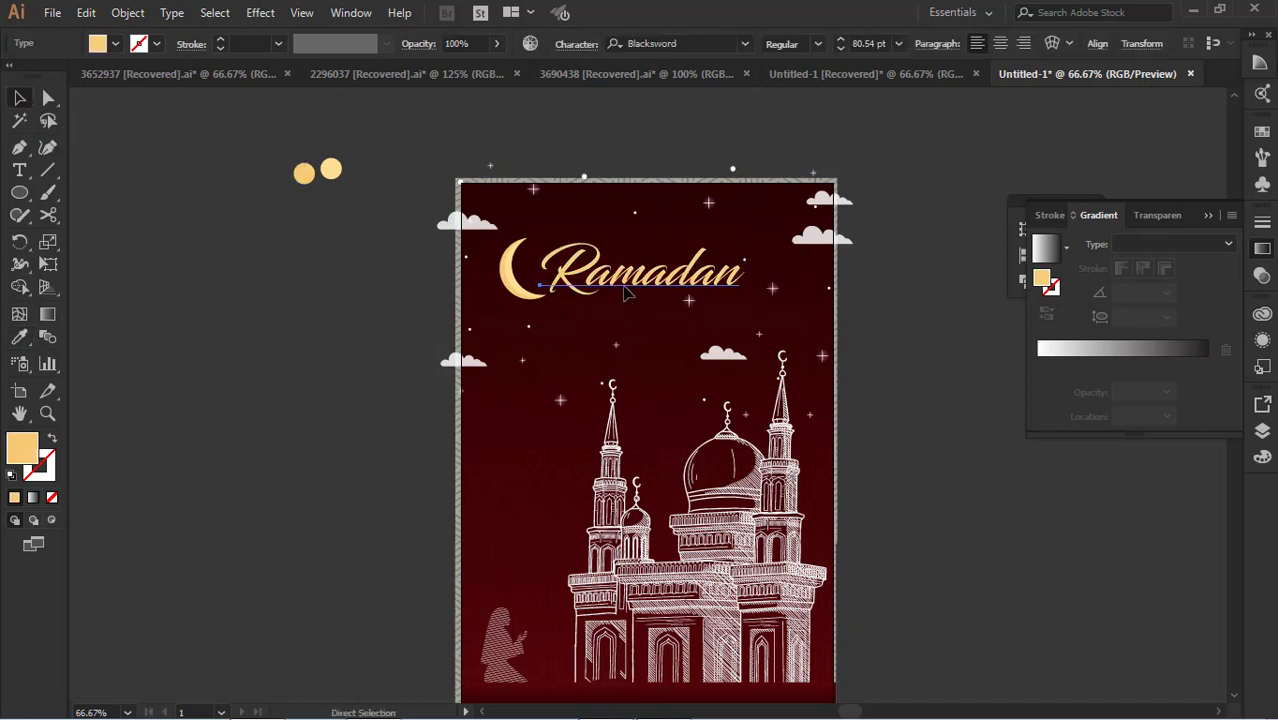
Recolor the top copy of the Ramadan title with the lighter yellow sample color and offset it slightly downward
key("i")
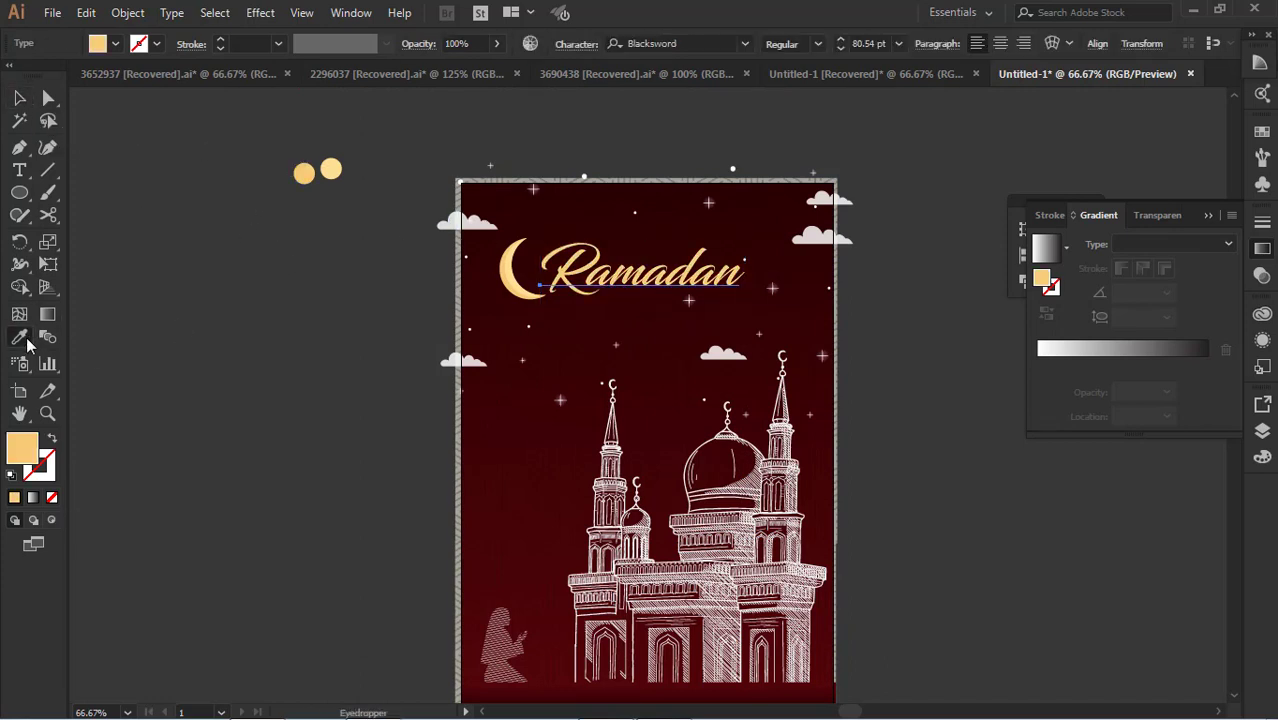
left_click(331, 168)
key("v")
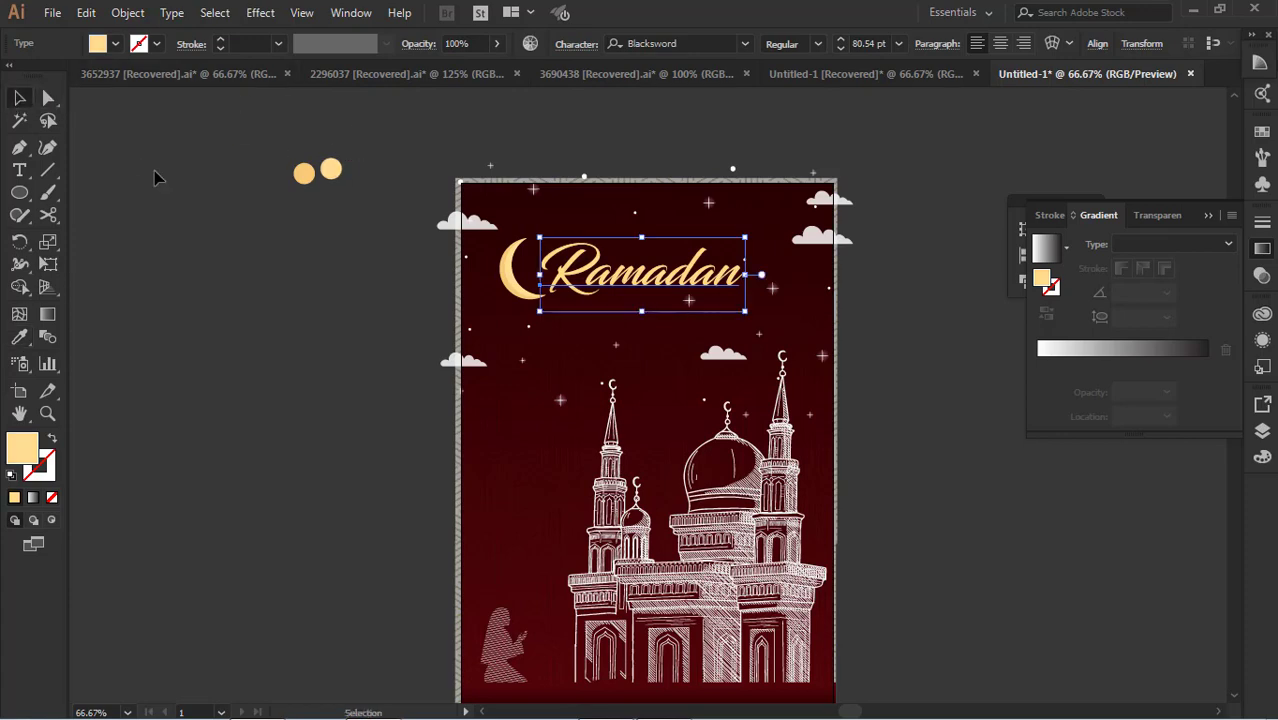
key("ctrl+plus")
key("ctrl+plus")
key("ctrl+plus")
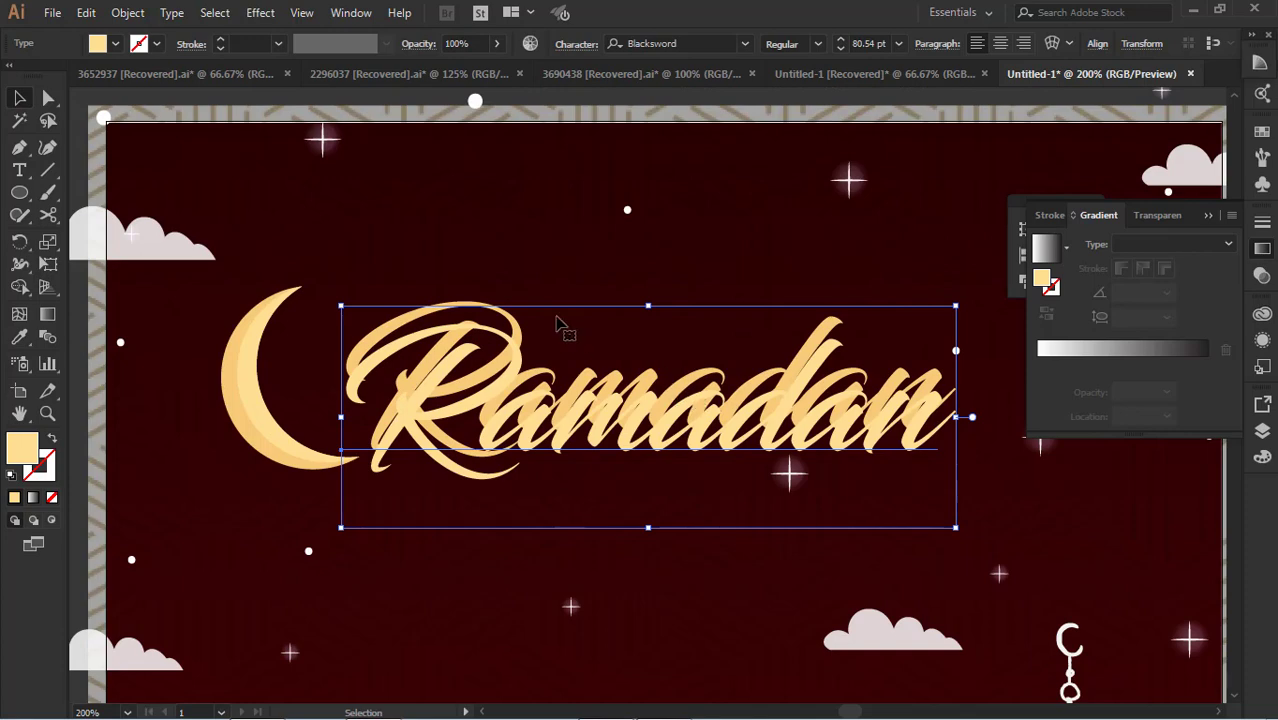
Undo the offset light-yellow copy of the Ramadan title, keeping only the darker orange one
left_click(520, 318)
left_click(504, 312)
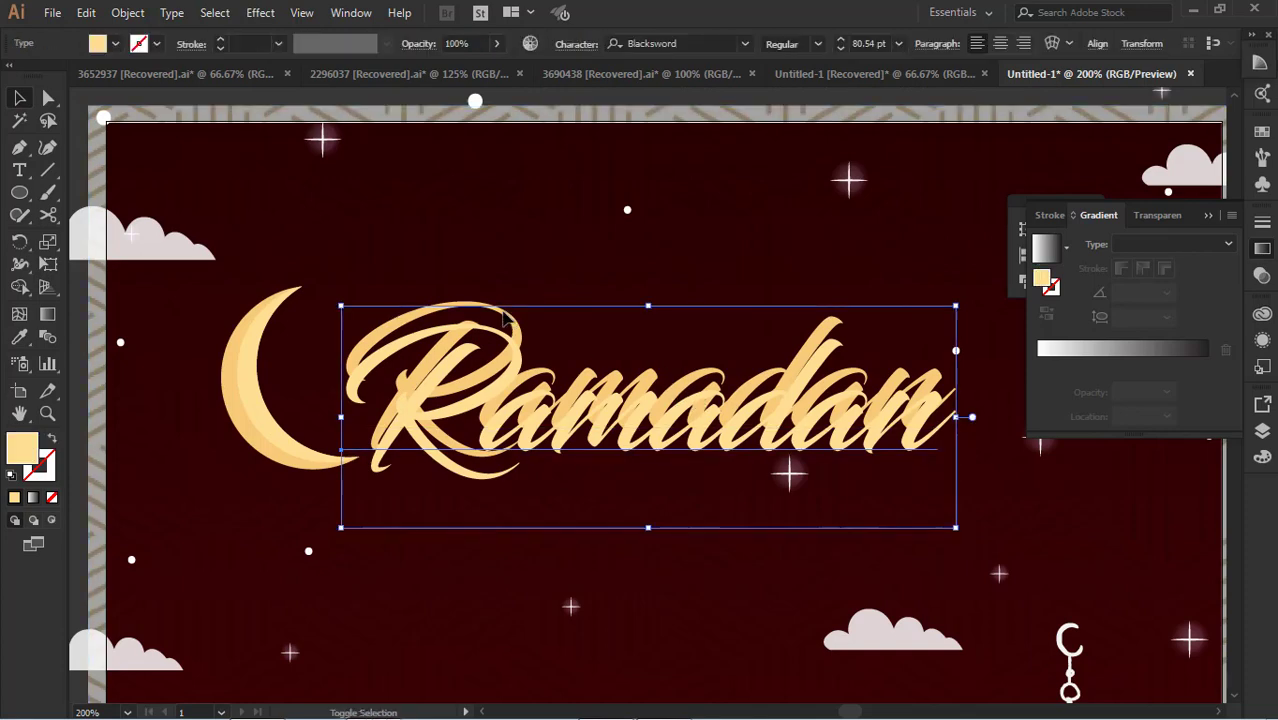
key("ctrl+shift+[")
left_click(1021, 508)
key("ctrl+z")
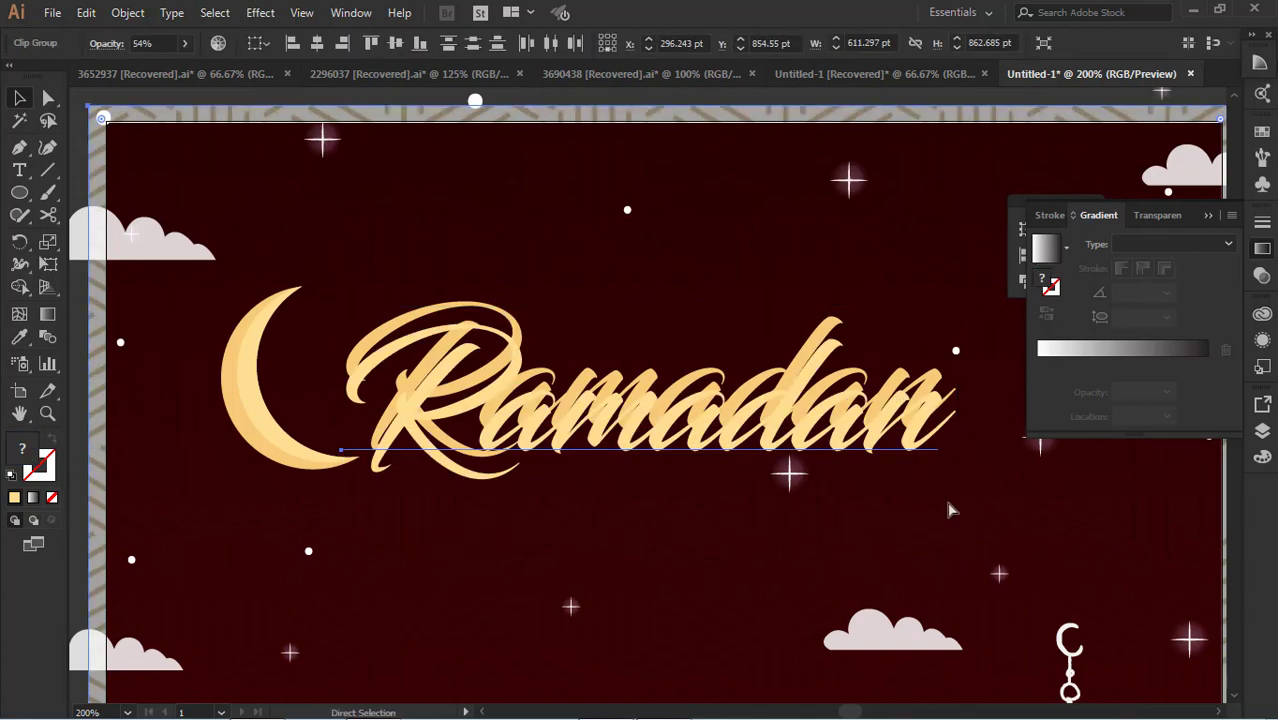
left_click_drag(638, 455, 636, 556)
key("ctrl+z")
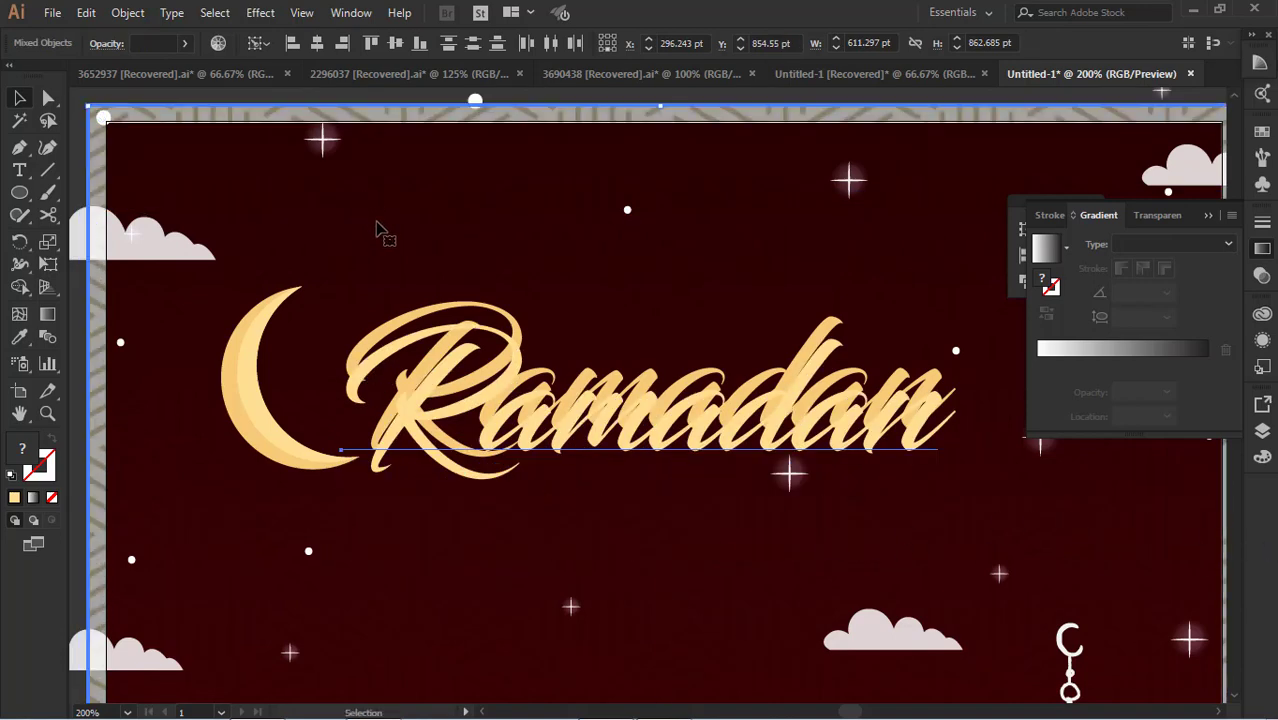
scroll(397, 214, "up", 3)
left_click(405, 194)
scroll(557, 380, "down", 2)
left_click_drag(577, 488, 642, 624)
key("ctrl+z")
left_click(584, 486)
scroll(583, 488, "down", 2)
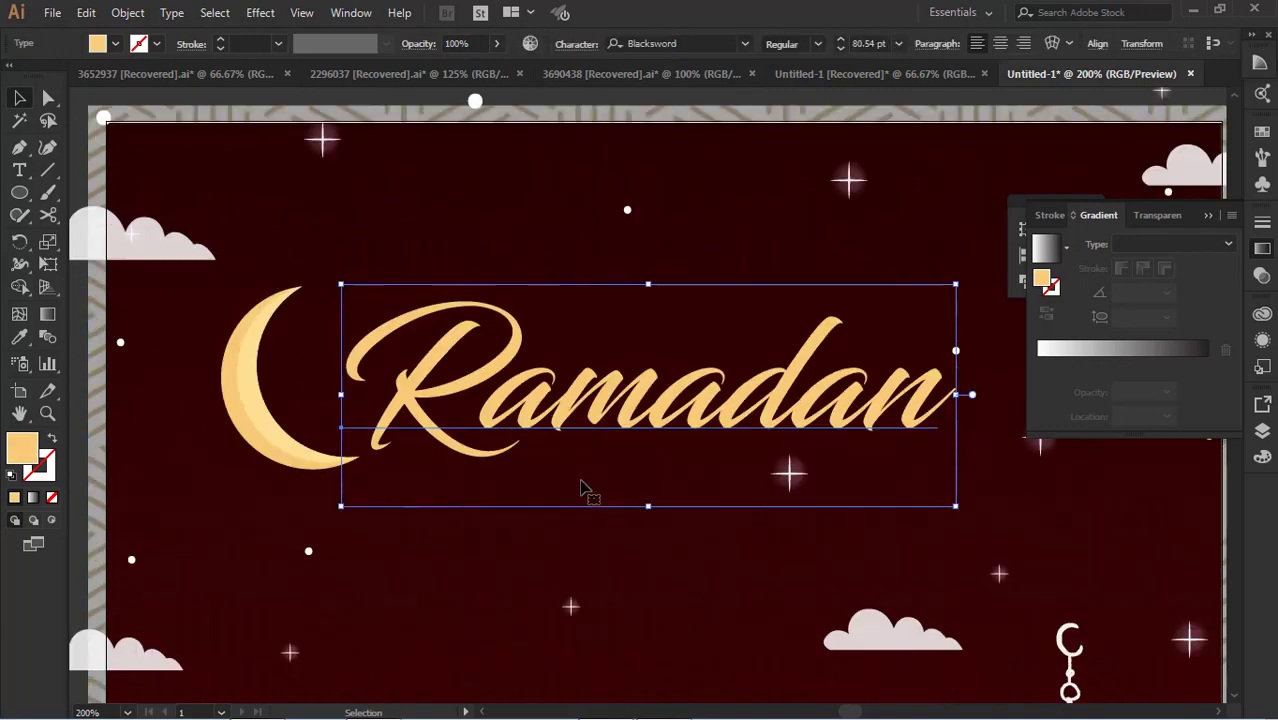
Rotate the golden crescent beside the Ramadan title slightly counter-clockwise
scroll(584, 488, "down", 10)
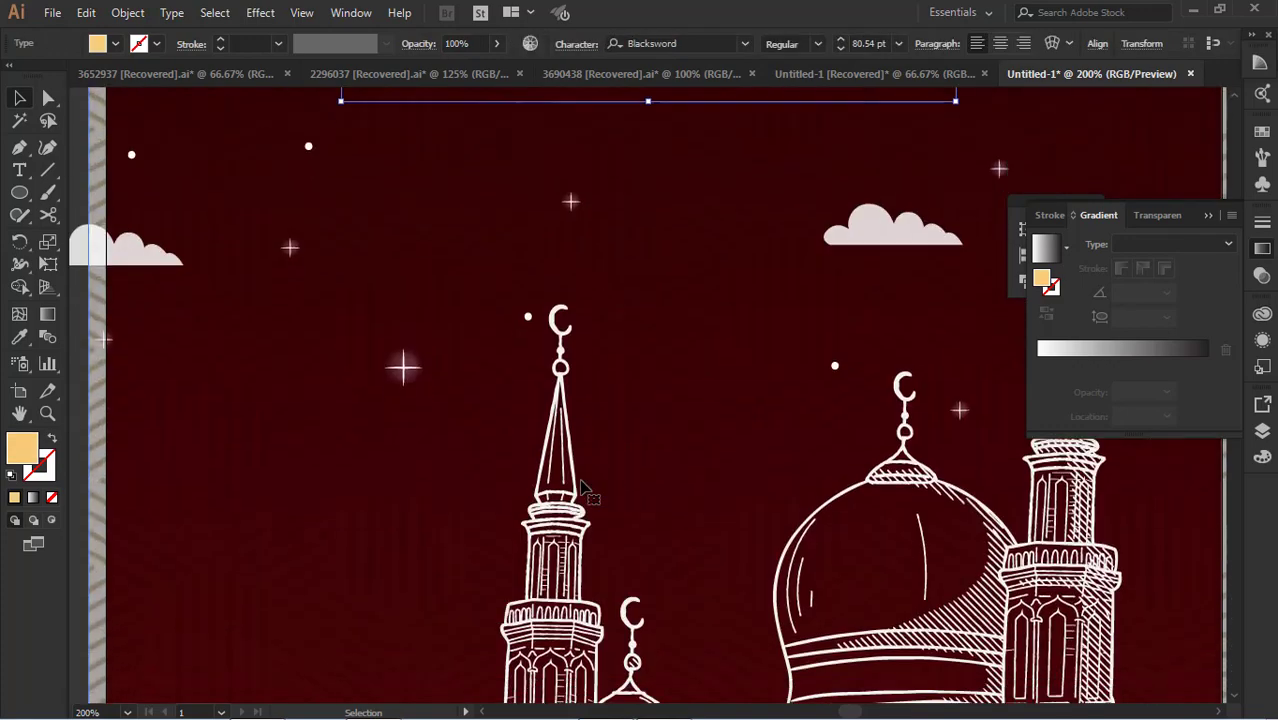
key("ctrl+minus")
key("ctrl+minus")
key("ctrl+minus")
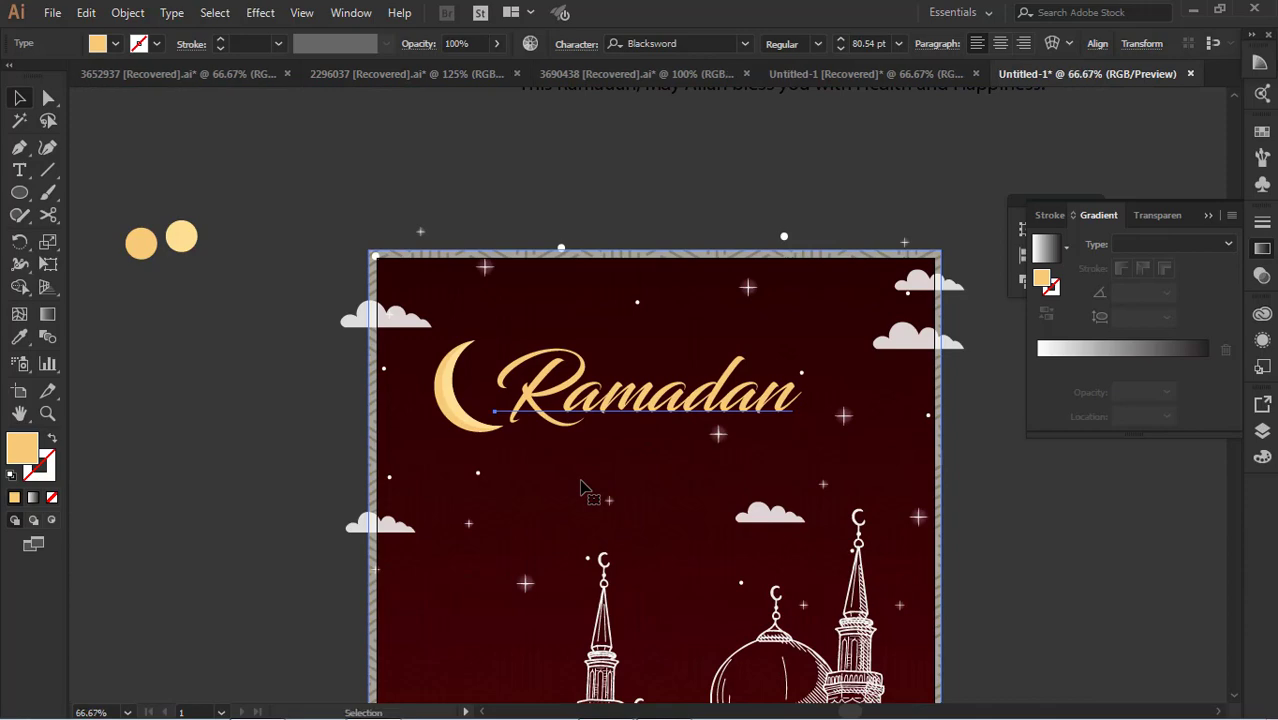
scroll(582, 488, "down", 1)
scroll(956, 509, "down", 4)
left_click(956, 509)
scroll(860, 510, "up", 1)
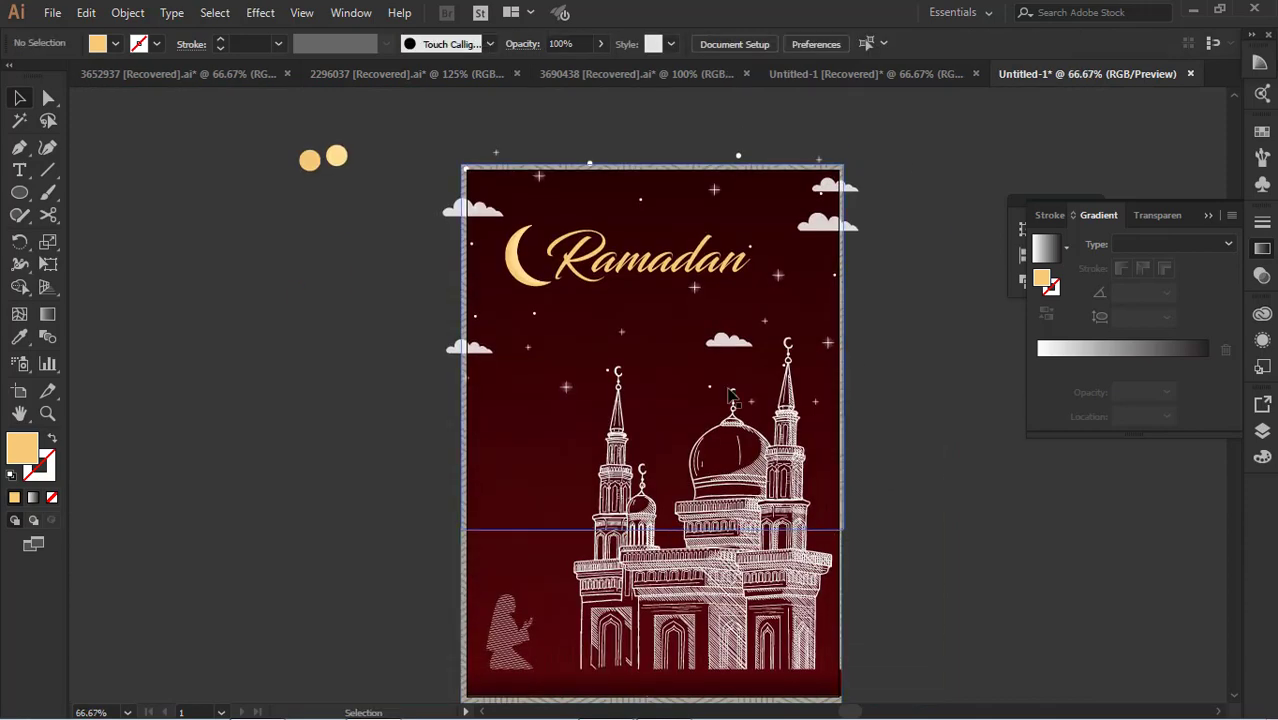
left_click(661, 274)
left_click(527, 262)
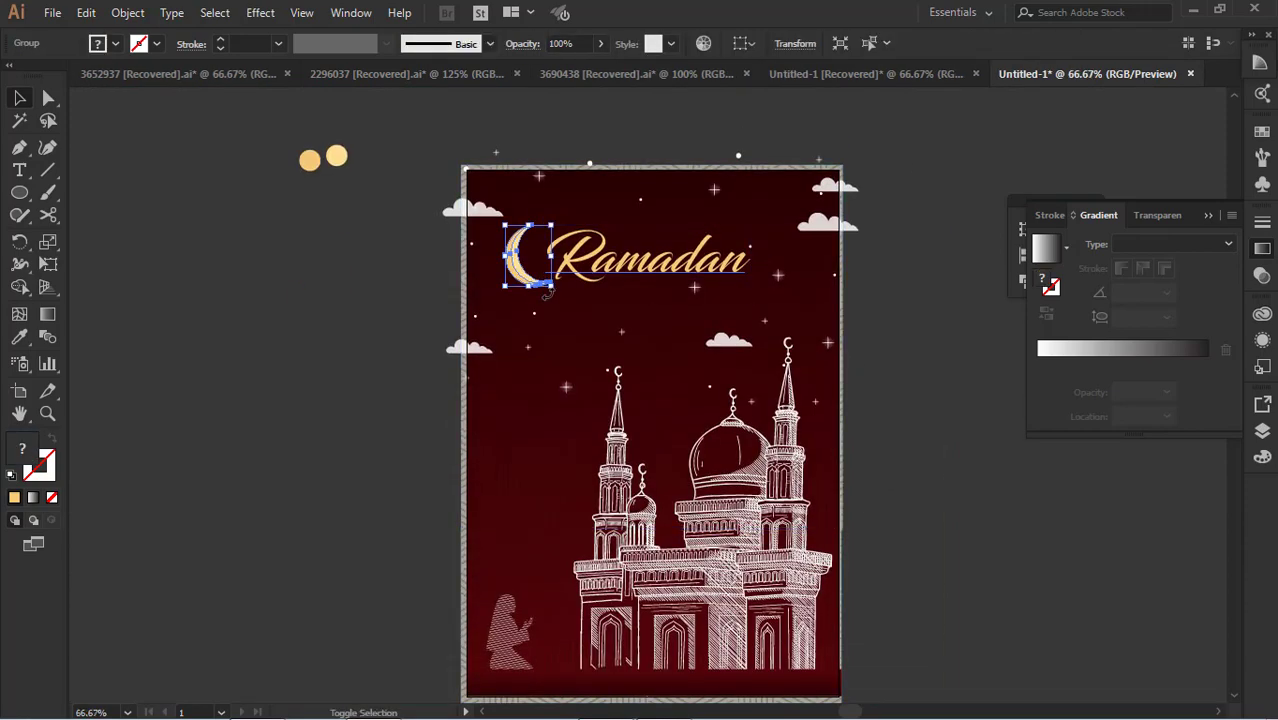
mouse_move(548, 294)
left_mouse_down()
mouse_move(569, 287)
mouse_move(562, 295)
left_mouse_up()
left_click_drag(543, 221, 540, 230)
left_click(676, 705)
left_click(1200, 650)
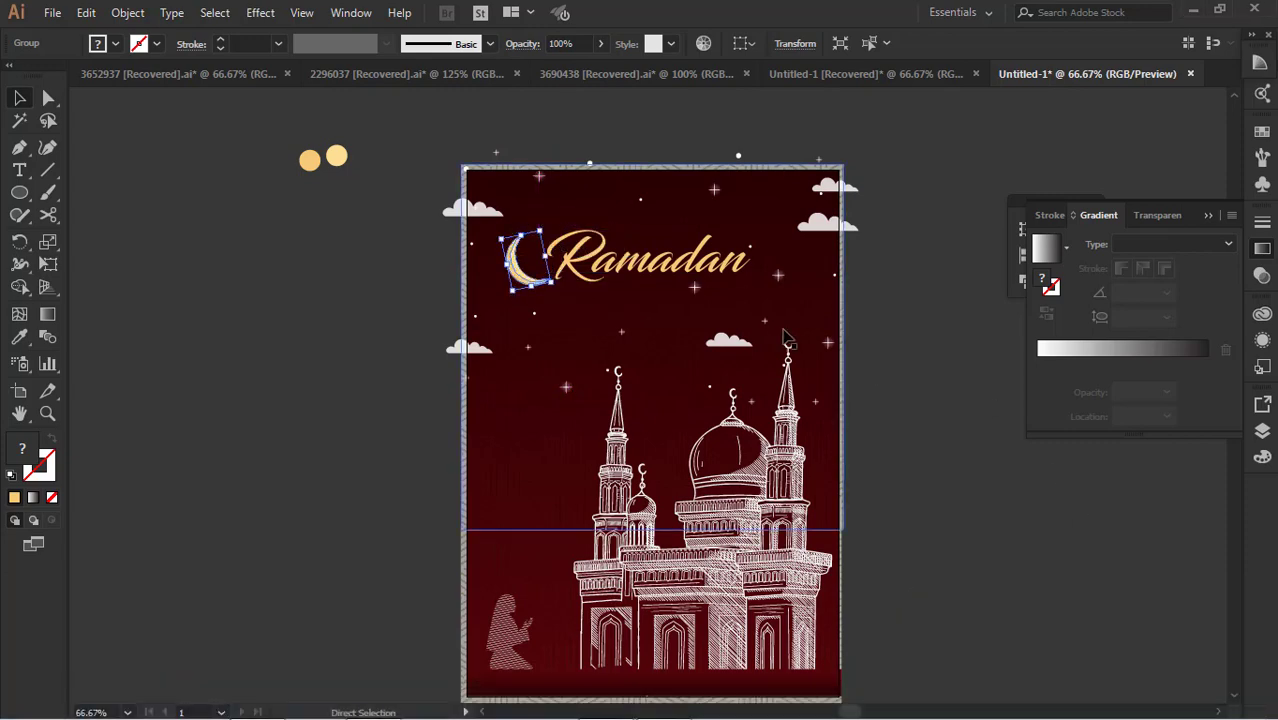
Enlarge the crescent and shift the Ramadan title left so its R nests inside the crescent's curve
key("ctrl+equal")
key("ctrl+equal")
left_click(522, 398)
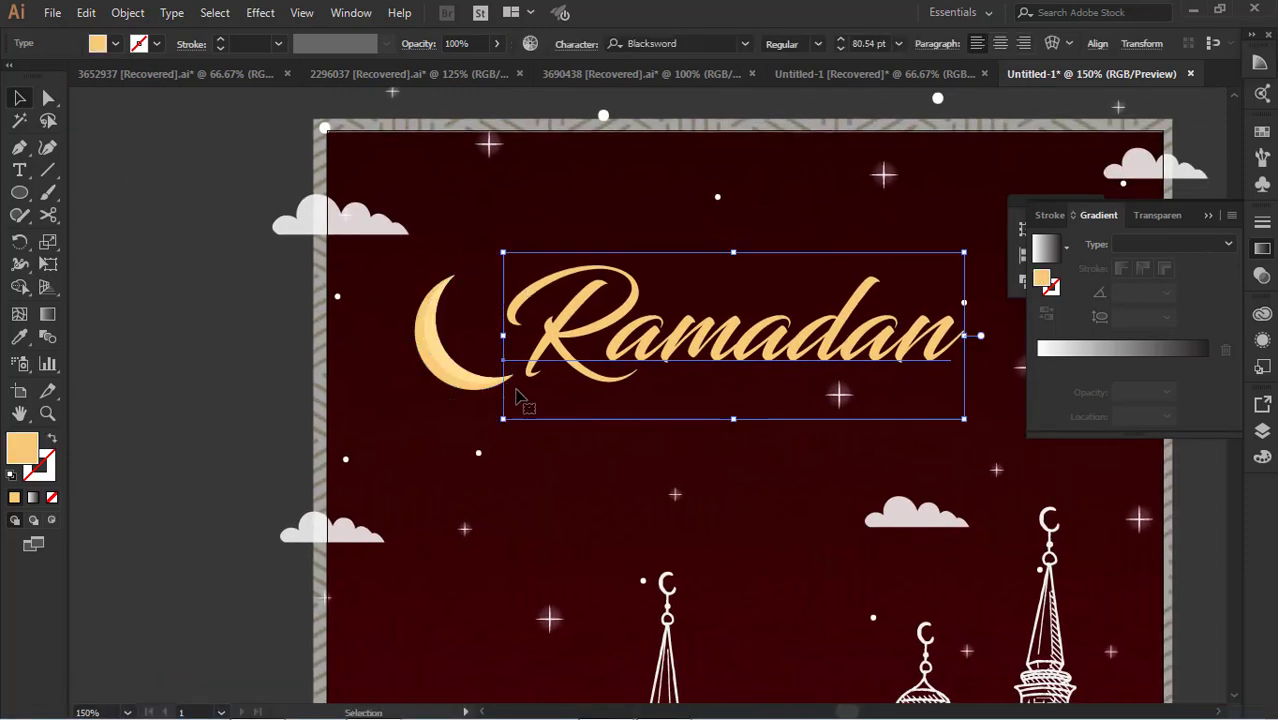
left_click(508, 390)
left_click_drag(508, 390, 576, 427)
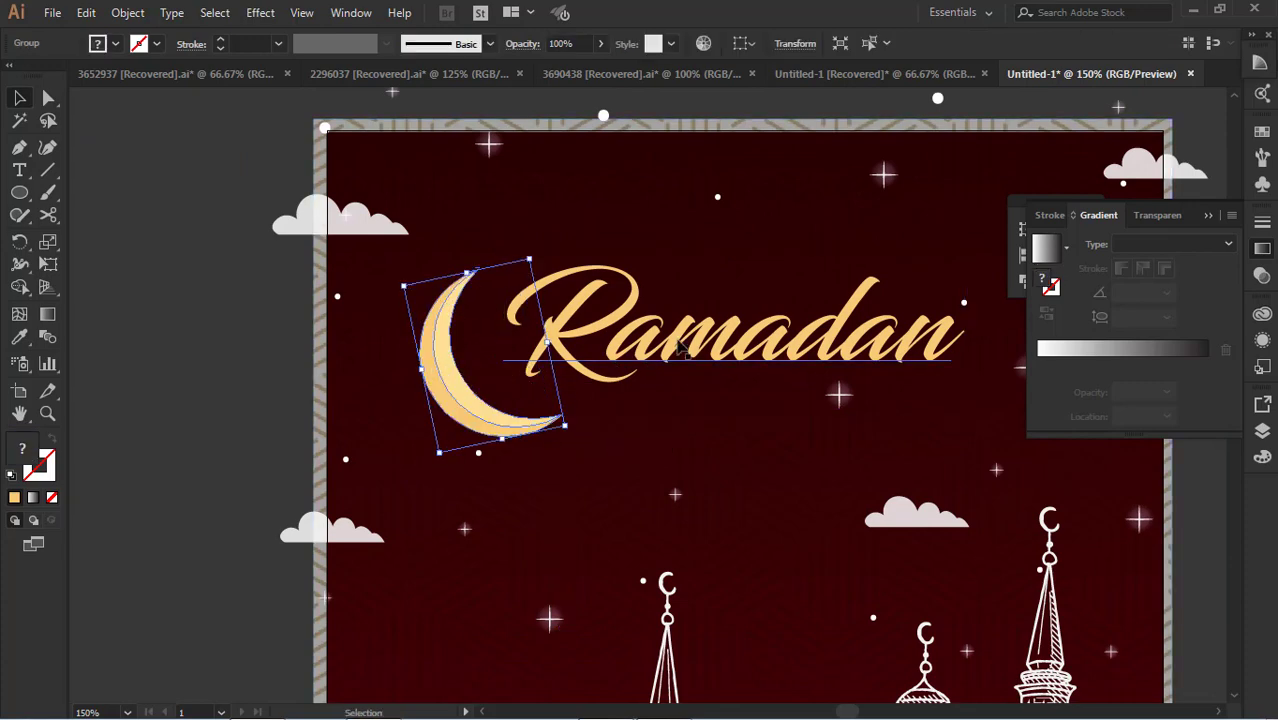
left_click_drag(679, 336, 655, 343)
key("Left")
key("Left")
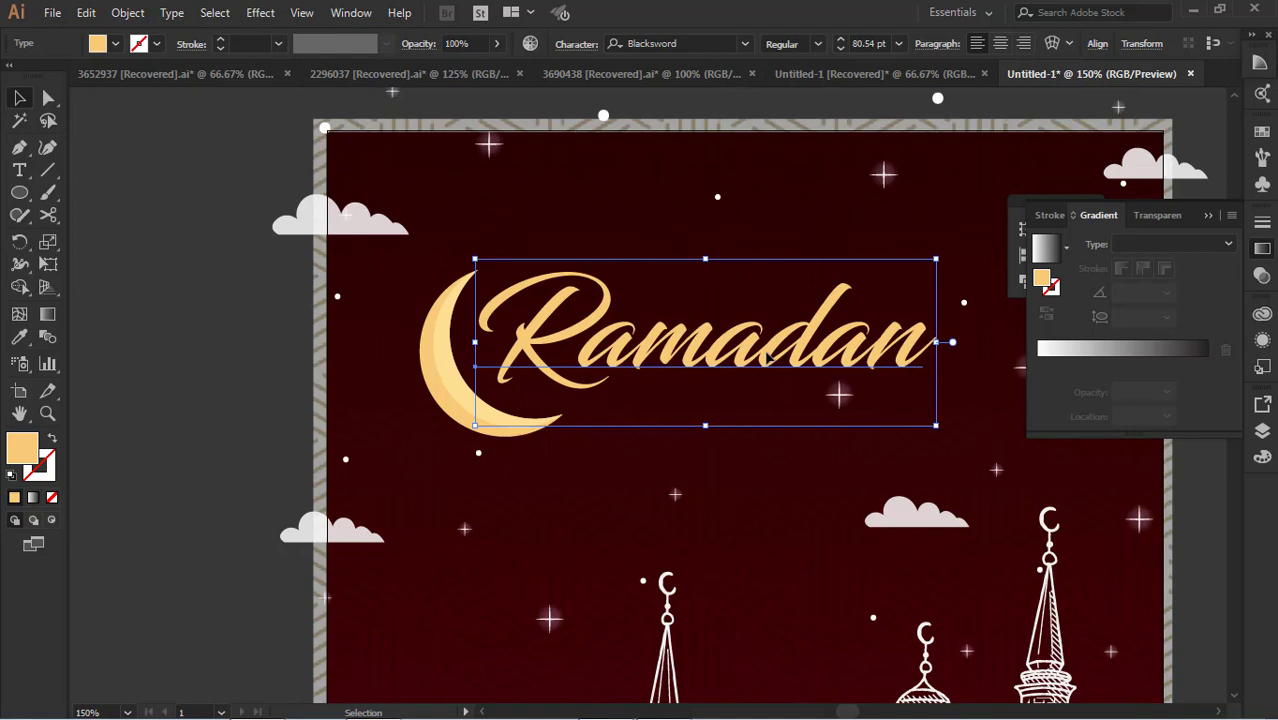
Add a separate text object reading "Mubarak" below the crescent
left_click(20, 168)
left_click(630, 420)
left_click(19, 98)
left_click(78, 284)
left_click(19, 169)
left_click(387, 477)
type("Mubarak")
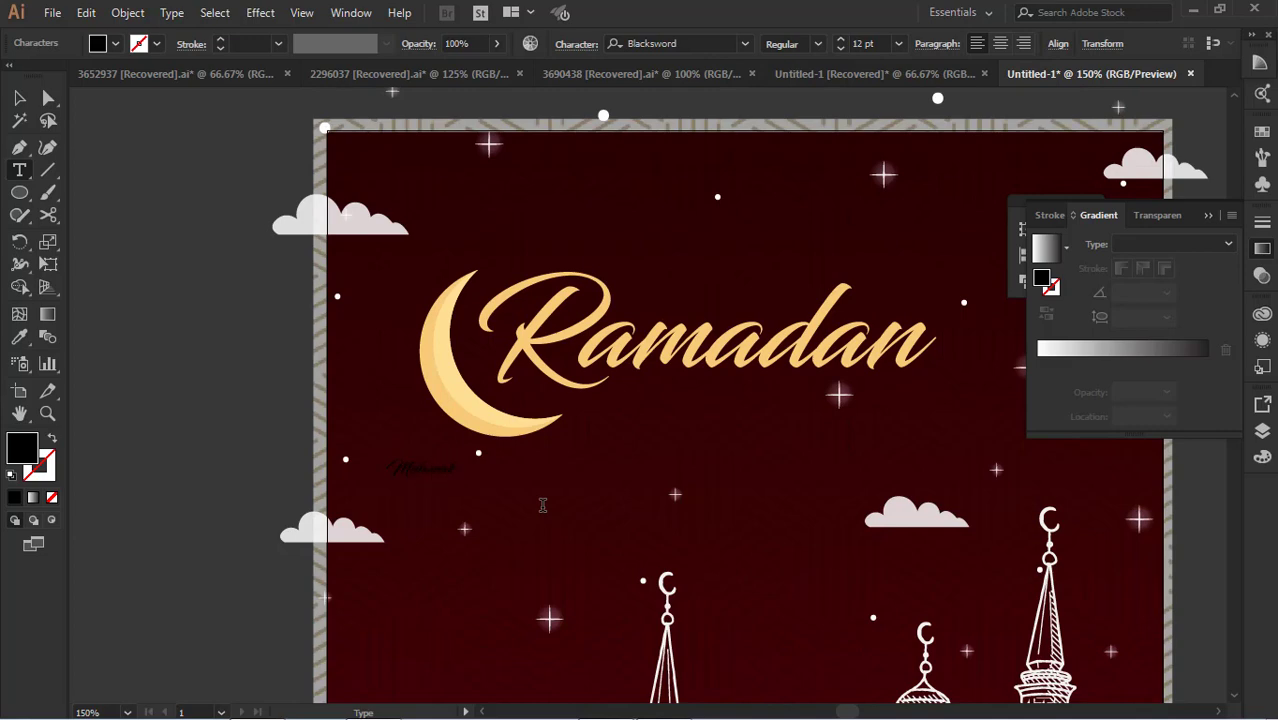
Place the Mubarak text beneath the right part of the Ramadan title and scale it up to about 45 pt
left_click(19, 98)
left_click(190, 280)
left_click_drag(428, 470, 880, 462)
left_click_drag(826, 423, 827, 416)
left_click_drag(882, 457, 899, 465)
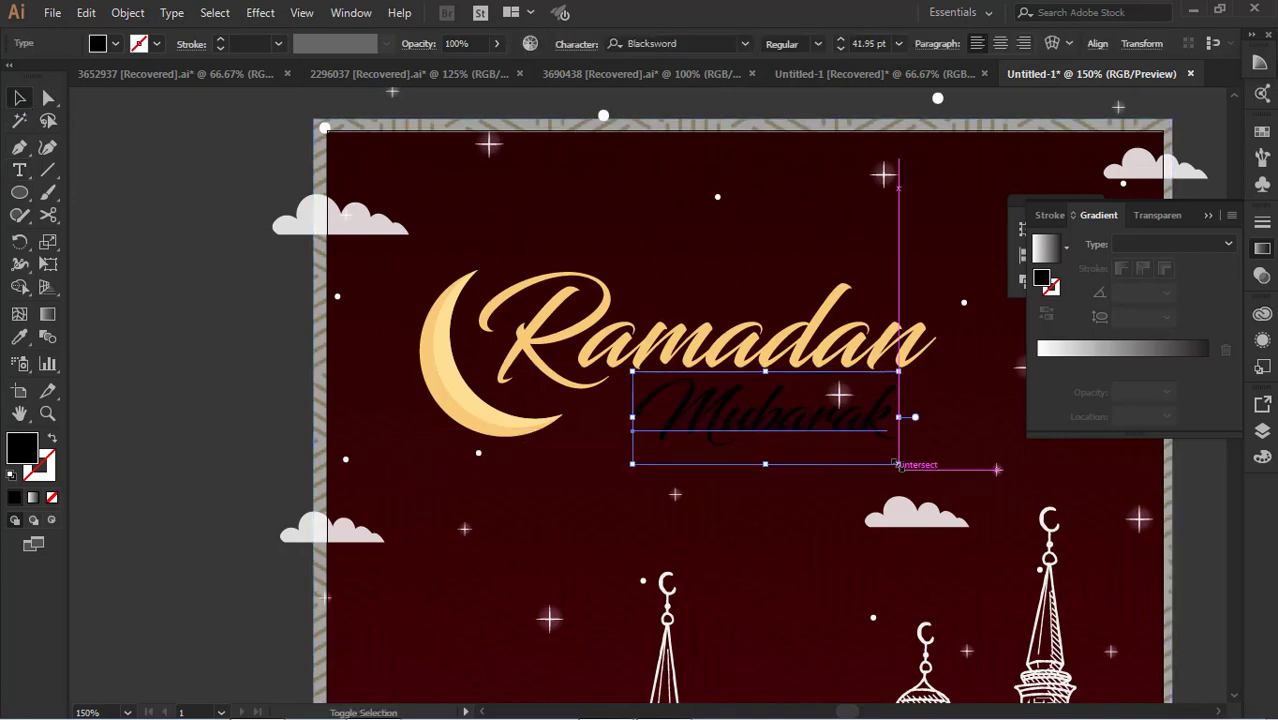
Fill the Mubarak text with white
left_click(117, 42)
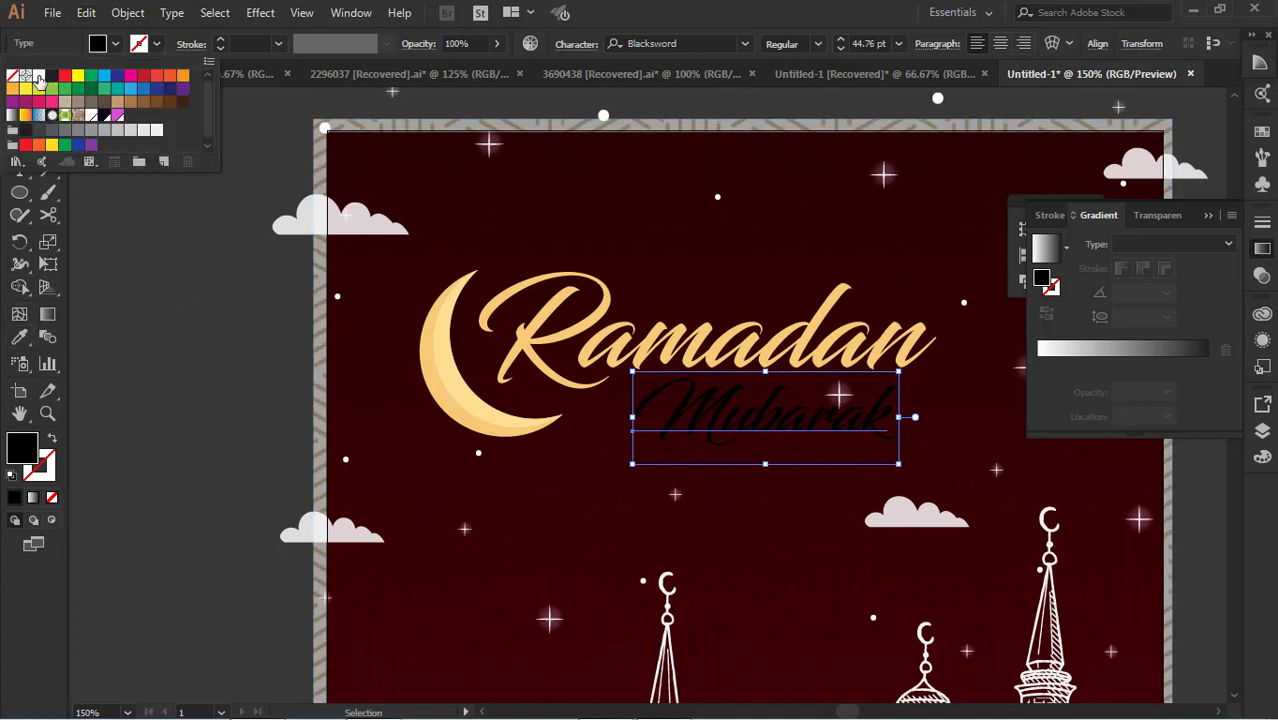
left_click(41, 83)
left_click(755, 443)
left_click(645, 435)
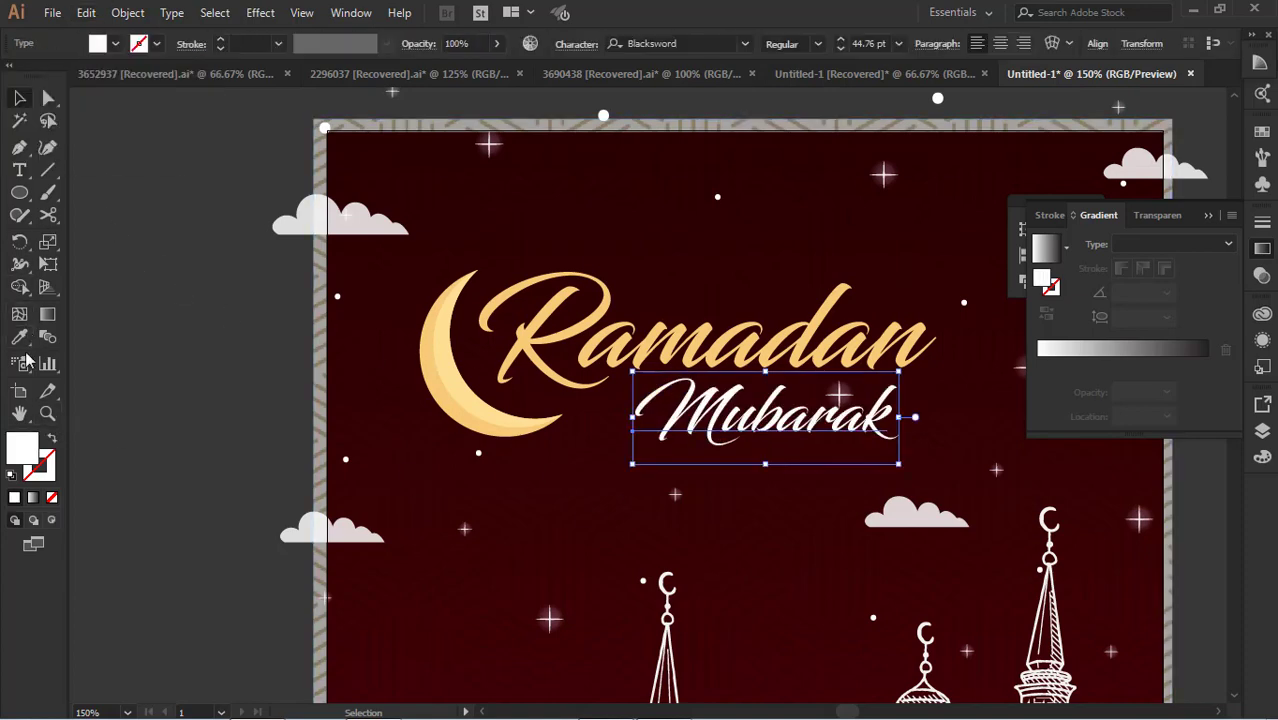
Recolor the Mubarak text with the light yellow sampled from the crescent
left_click(19, 337)
left_click(465, 378)
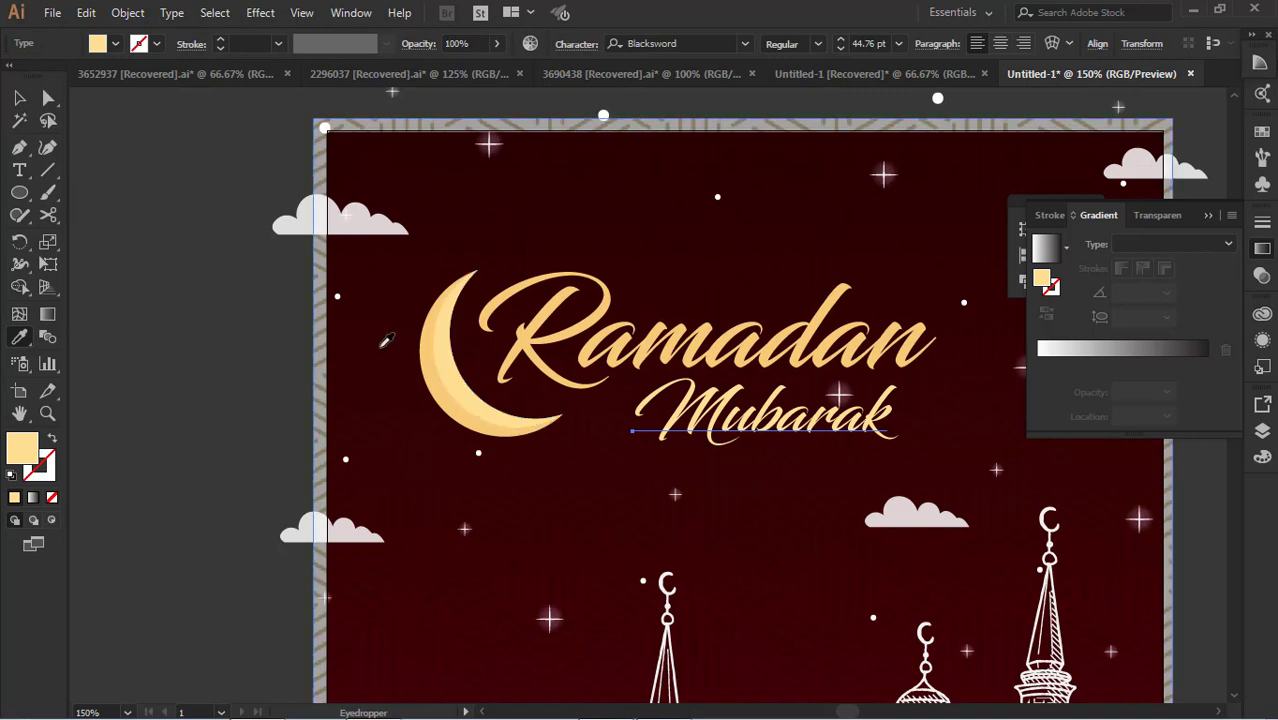
left_click(19, 97)
left_click(498, 336)
Move the sparkle star overlapping the Mubarak text to the empty sky on its right, editing it inside its group
scroll(498, 336, "up", 2)
key("t")
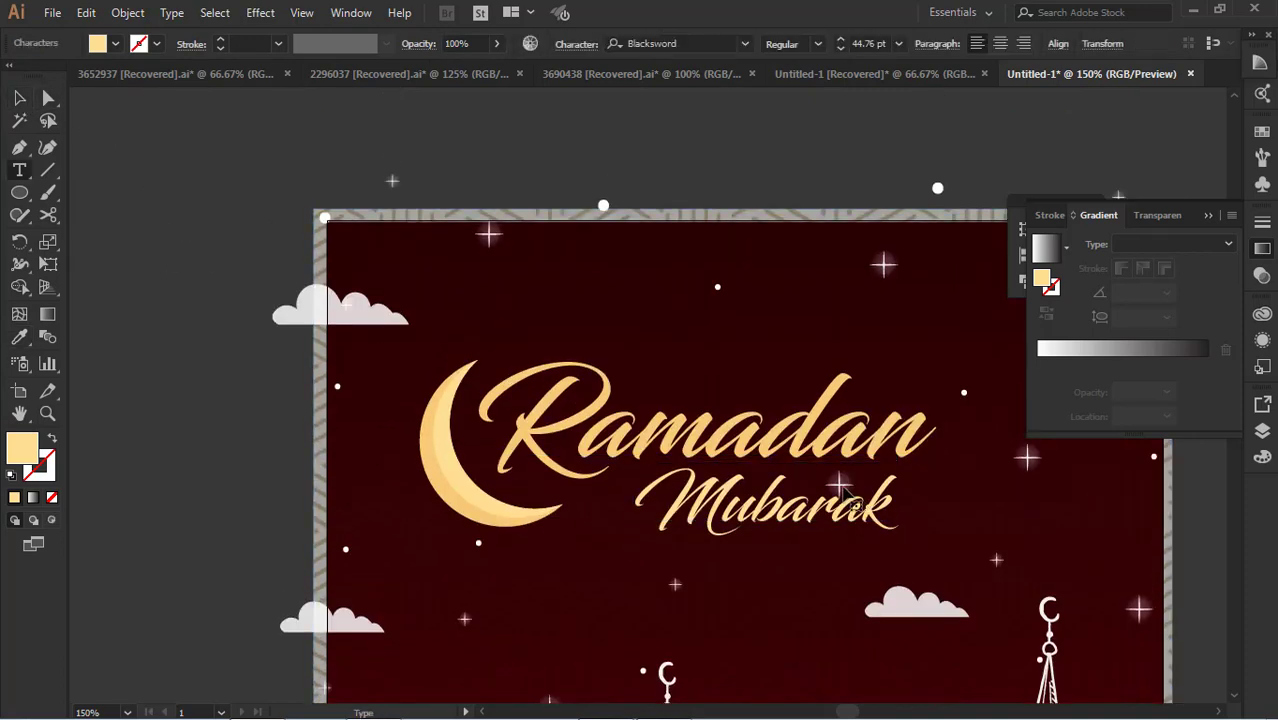
key("Escape")
double_click(488, 238)
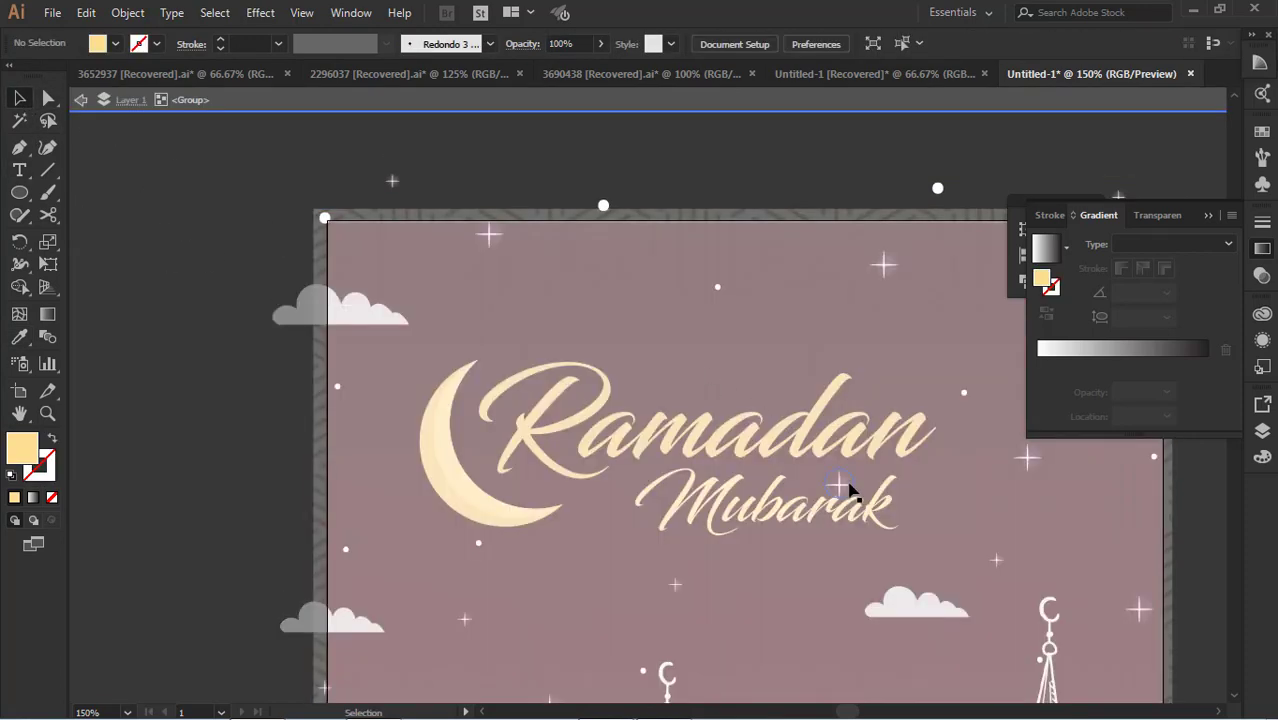
left_click_drag(840, 487, 1023, 522)
left_click(82, 101)
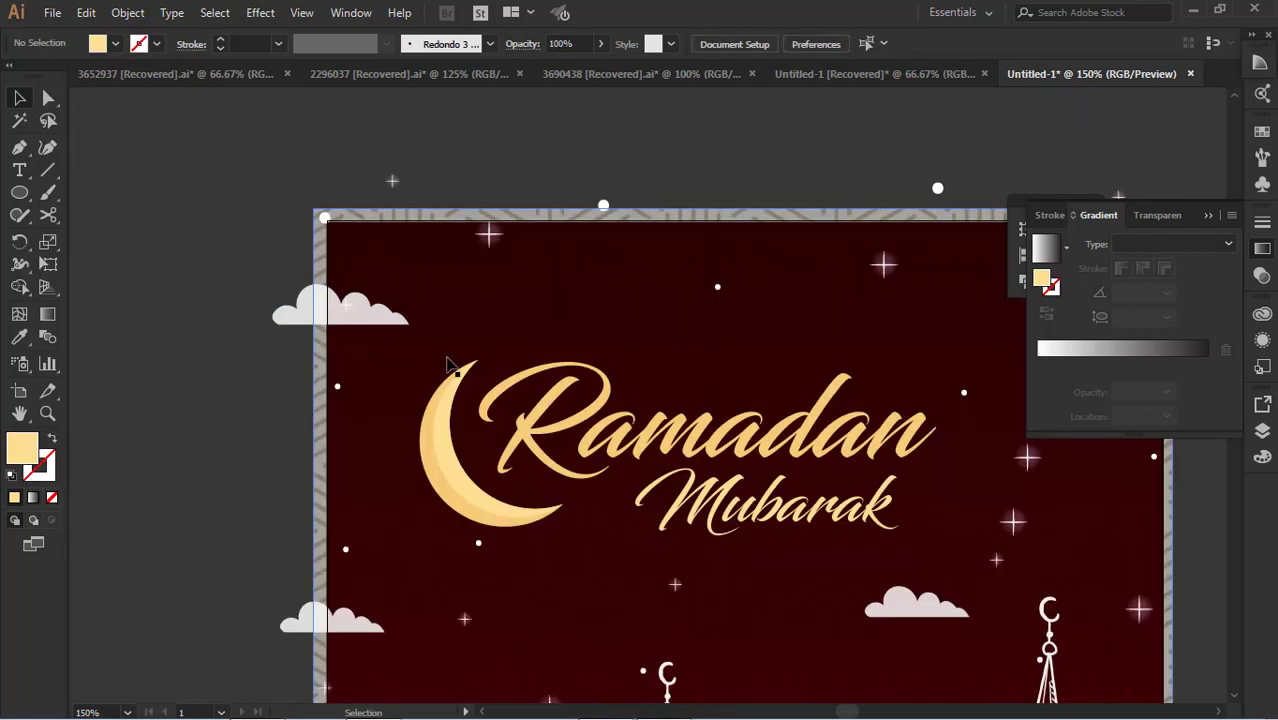
Move the blessing sentence from above the poster to just below the Ramadan Mubarak title
left_click(760, 505)
scroll(813, 282, "up", 3)
left_click_drag(716, 104, 737, 585)
scroll(729, 540, "down", 2)
left_click_drag(982, 306, 713, 450)
Break the blessing sentence into two lines after the word "bless"
key("t")
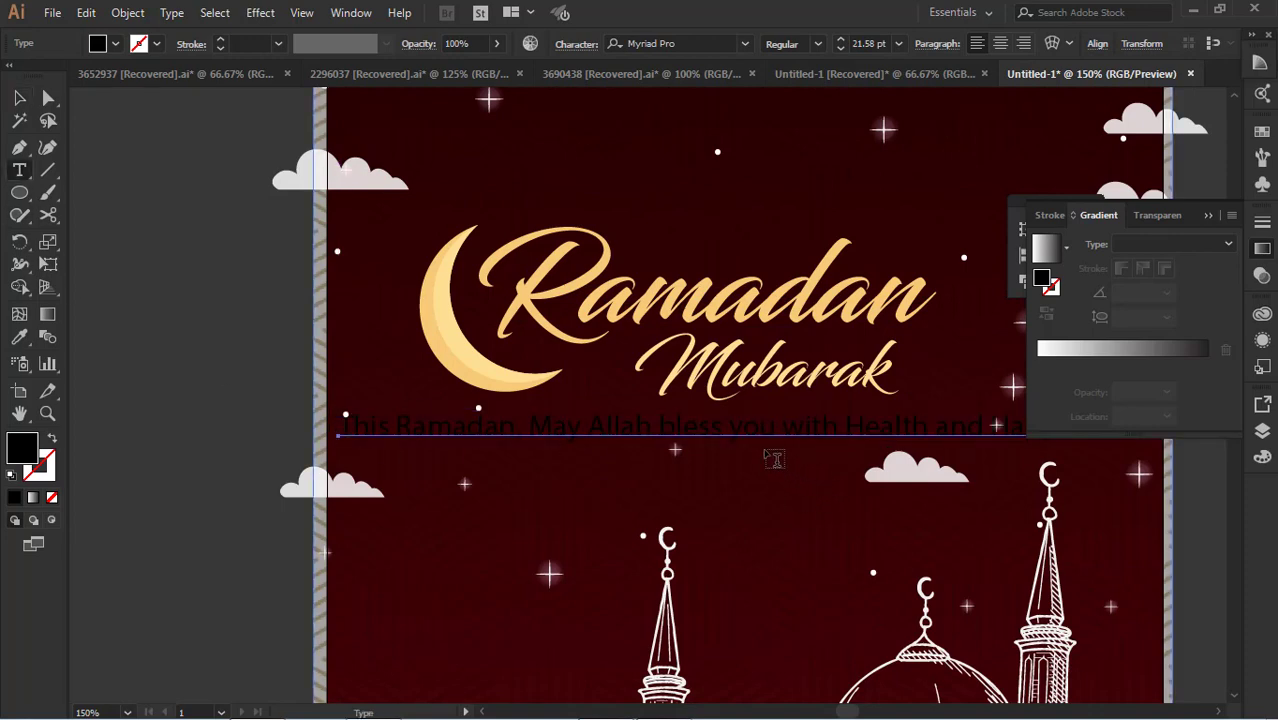
left_click(718, 429)
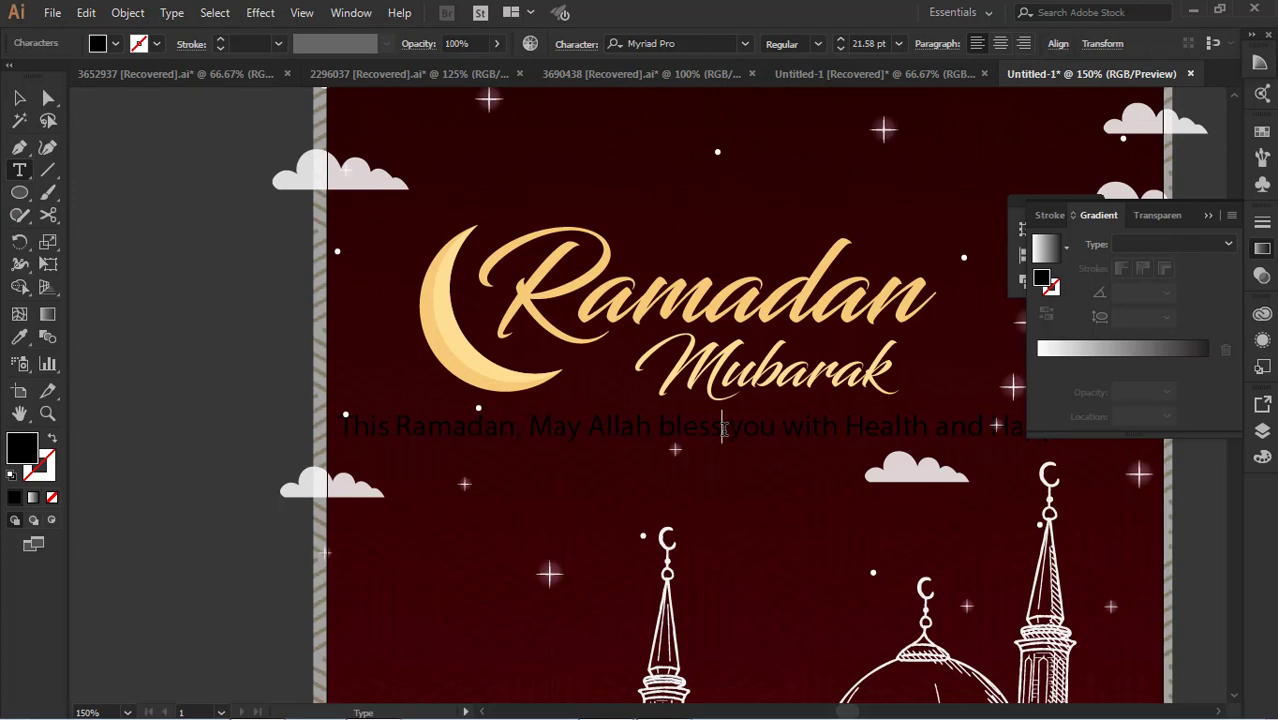
key("Return")
Set the font of the entire two-line blessing sentence to Latha
left_click_drag(779, 458, 496, 219)
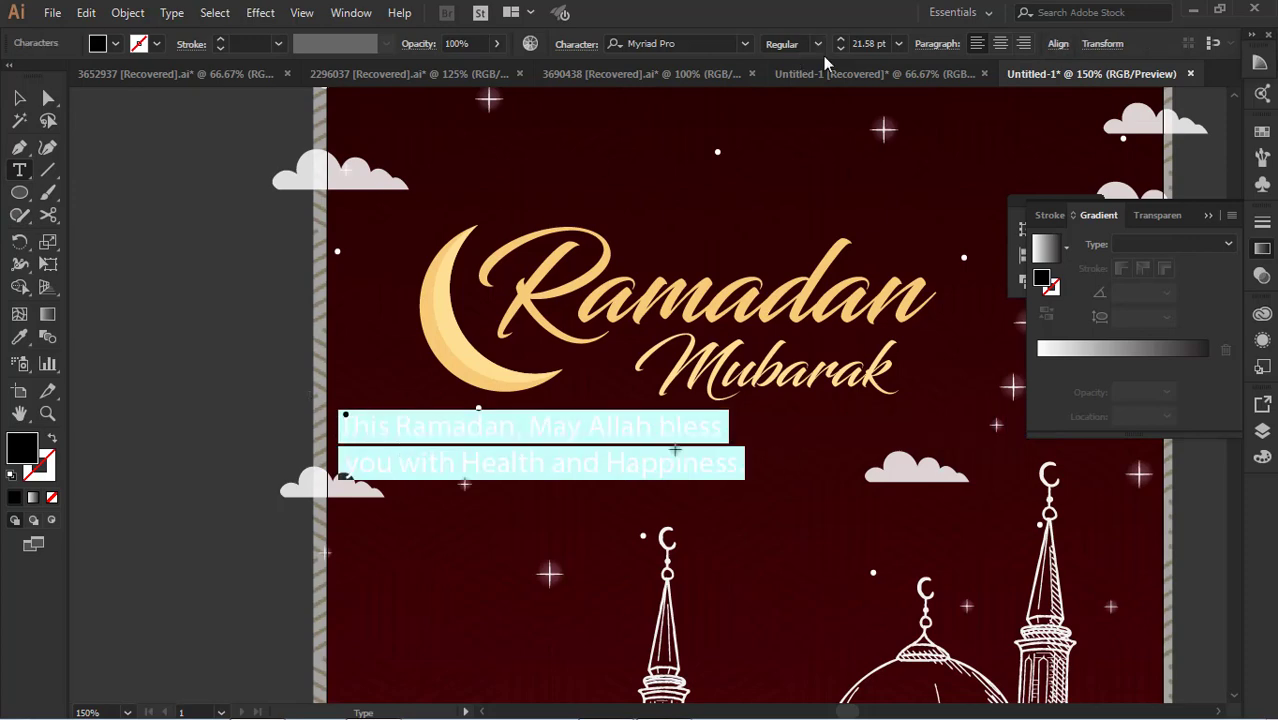
left_click(691, 43)
type("lat")
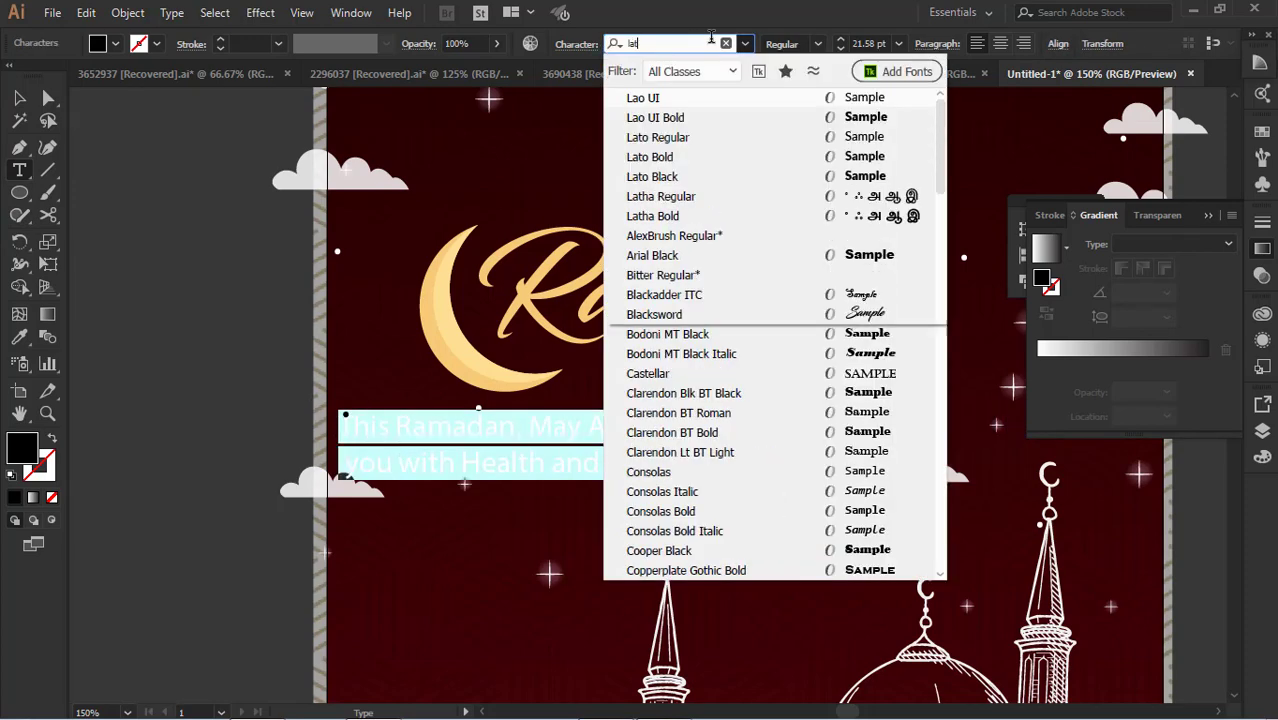
left_click(654, 165)
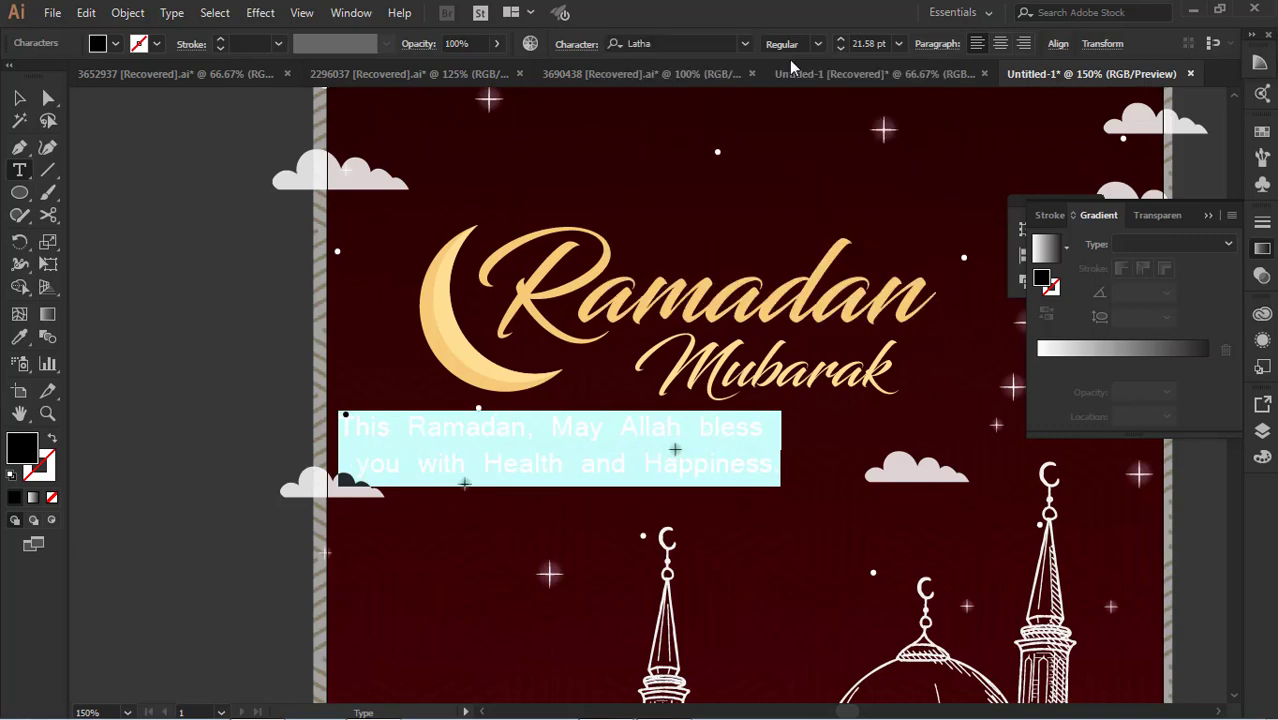
Tighten the blessing sentence's leading to 16 pt and finish editing its text
left_click(577, 44)
left_click(583, 156)
left_click(614, 217)
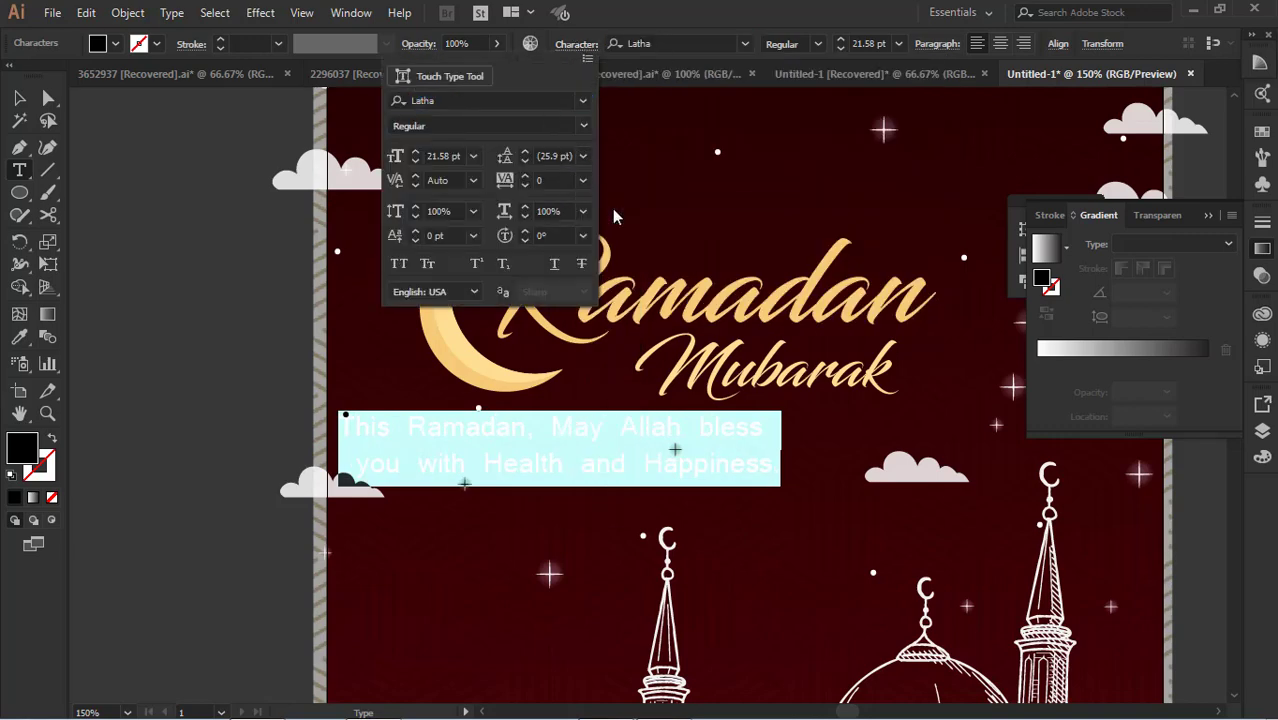
left_click_drag(574, 156, 529, 154)
scroll(529, 154, "down", 10)
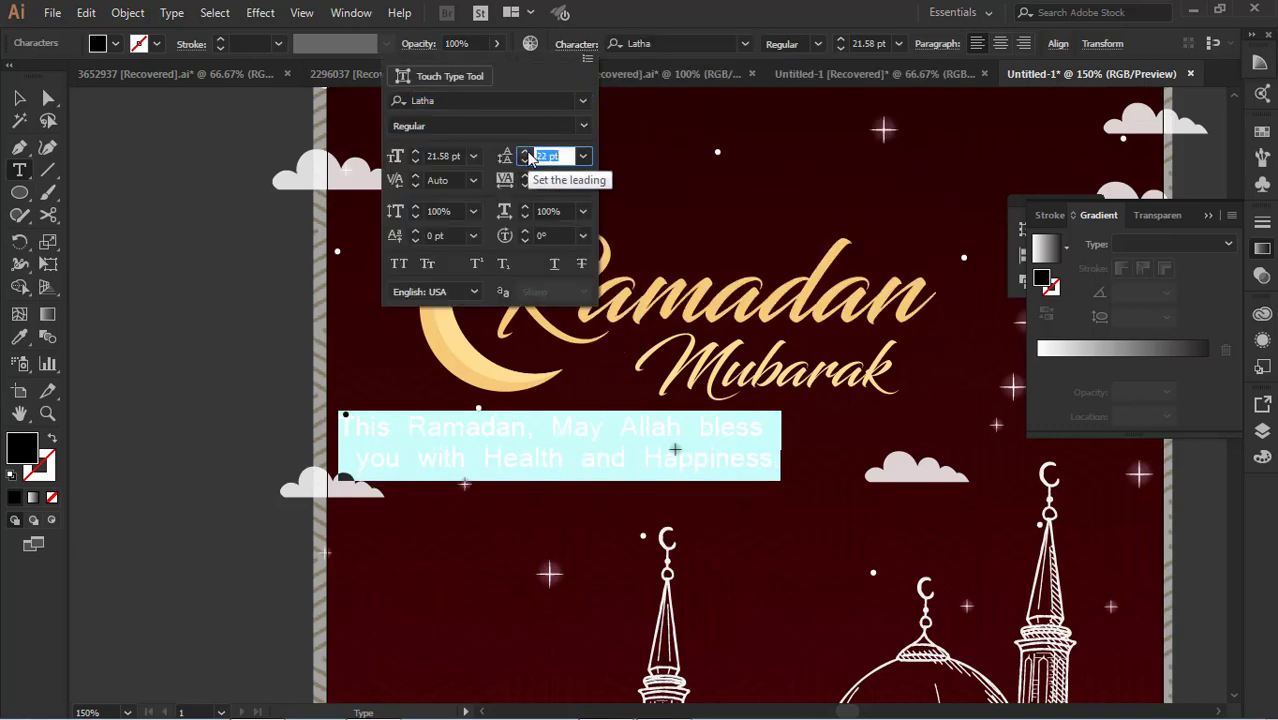
left_click(19, 99)
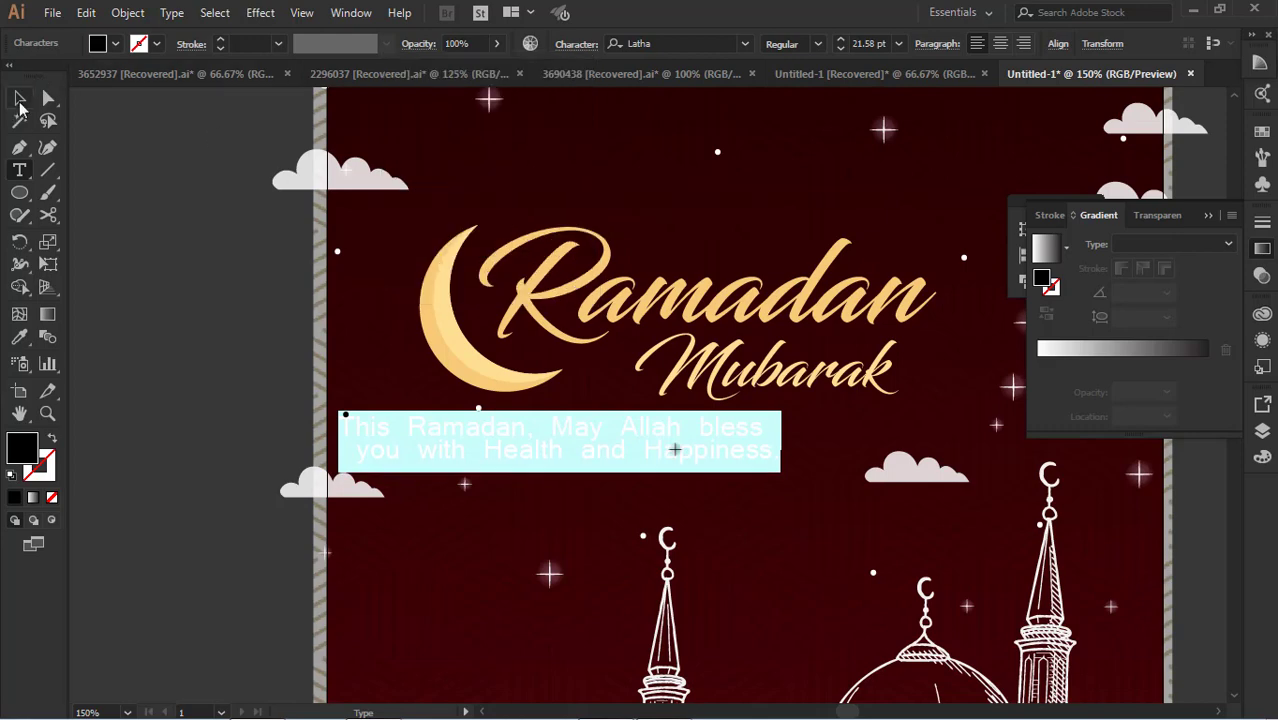
key("Left")
key("Escape")
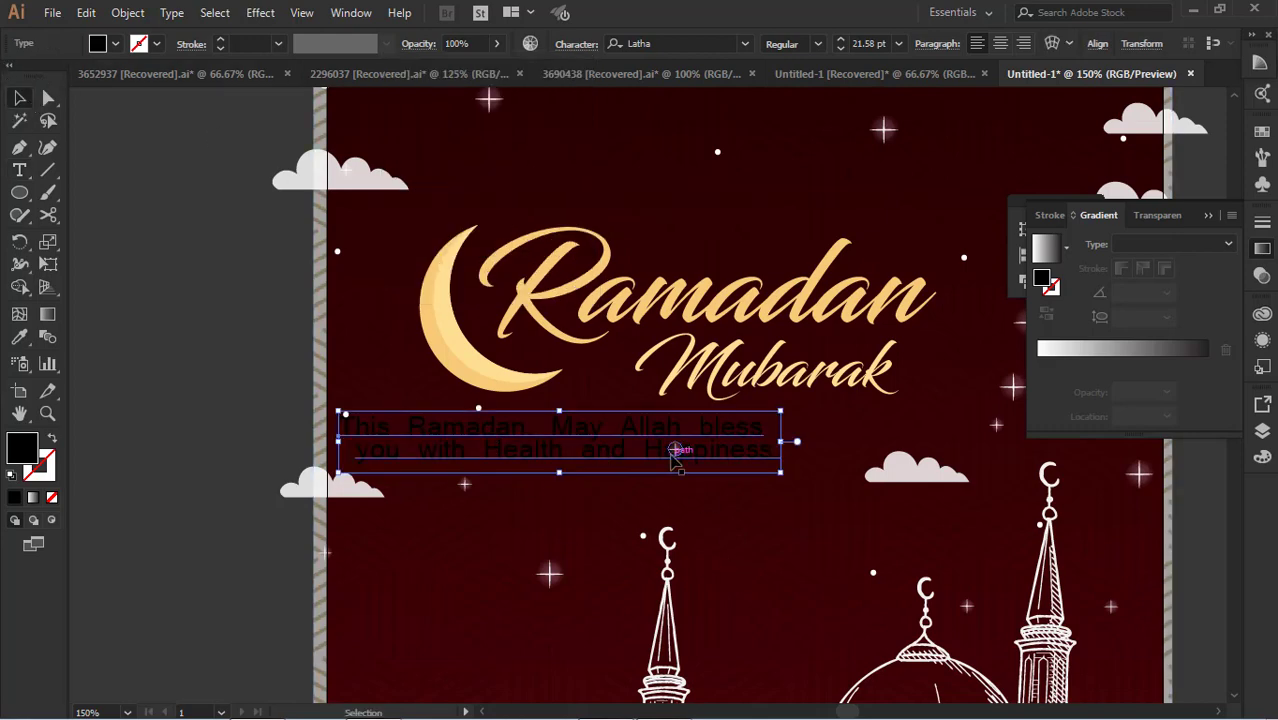
Reapply the Latha Regular font to the blessing text object
left_click(690, 44)
type("la")
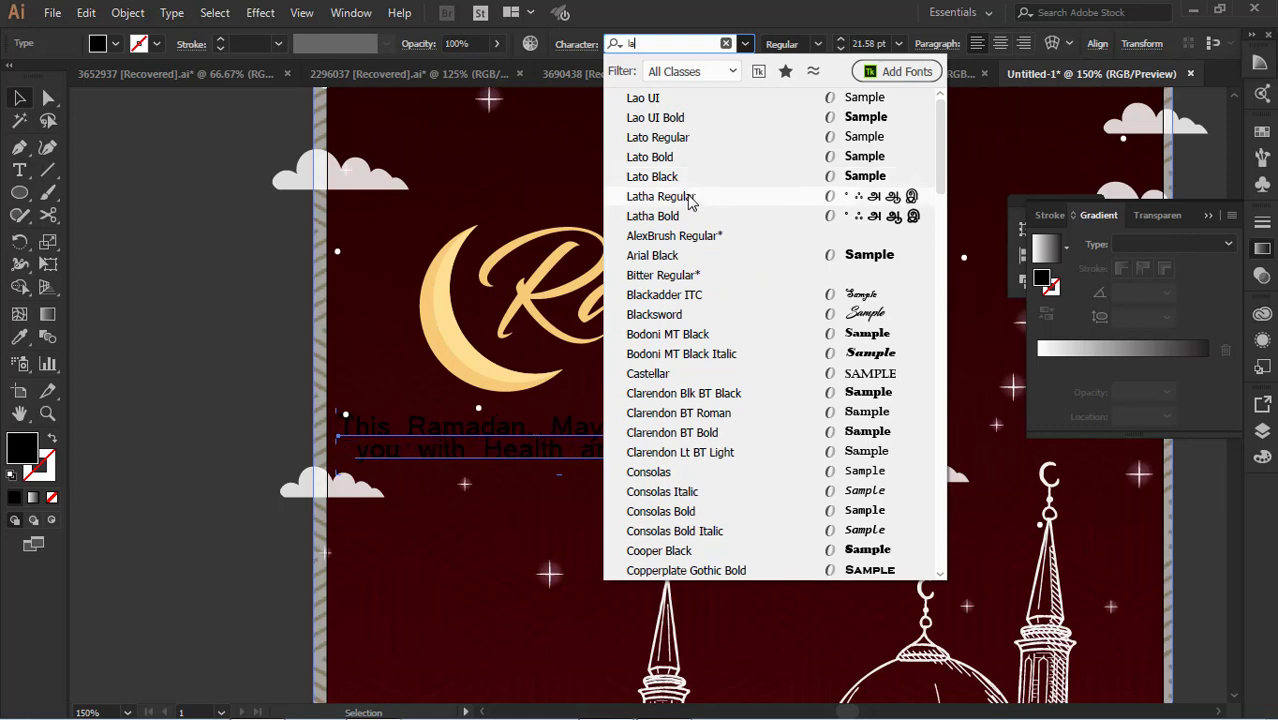
left_click(685, 197)
Try Auto and larger leading on the blessing text, ending back at 16 pt
left_click(576, 44)
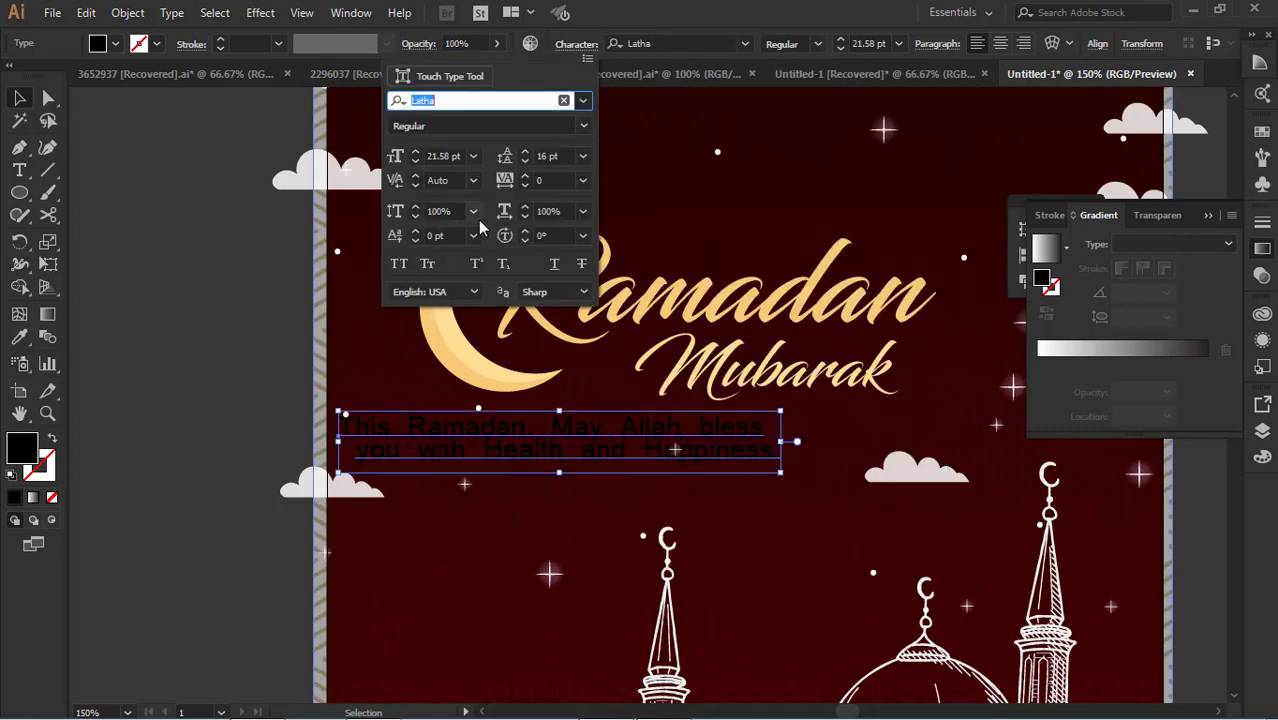
left_click(583, 156)
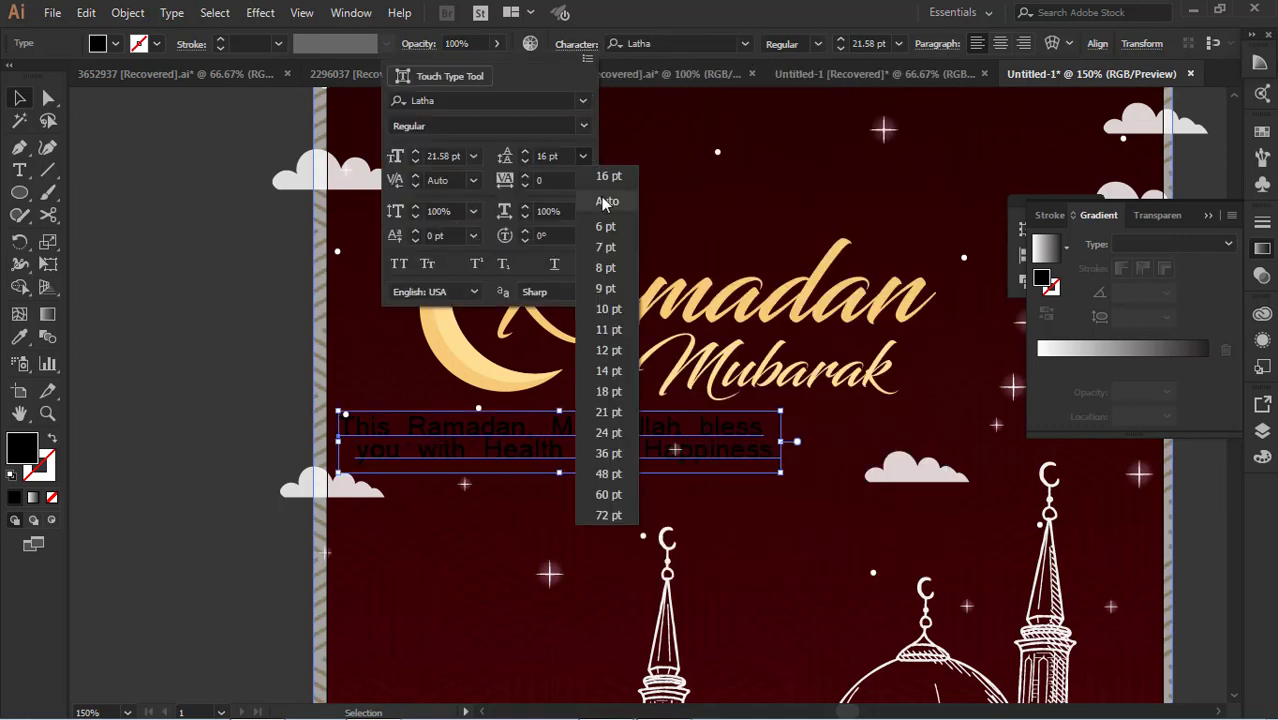
left_click(607, 202)
left_click(518, 154)
key("Down")
key("Down")
key("Down")
key("Down")
key("Down")
key("Down")
key("Down")
key("Down")
key("Down")
key("Down")
key("Down")
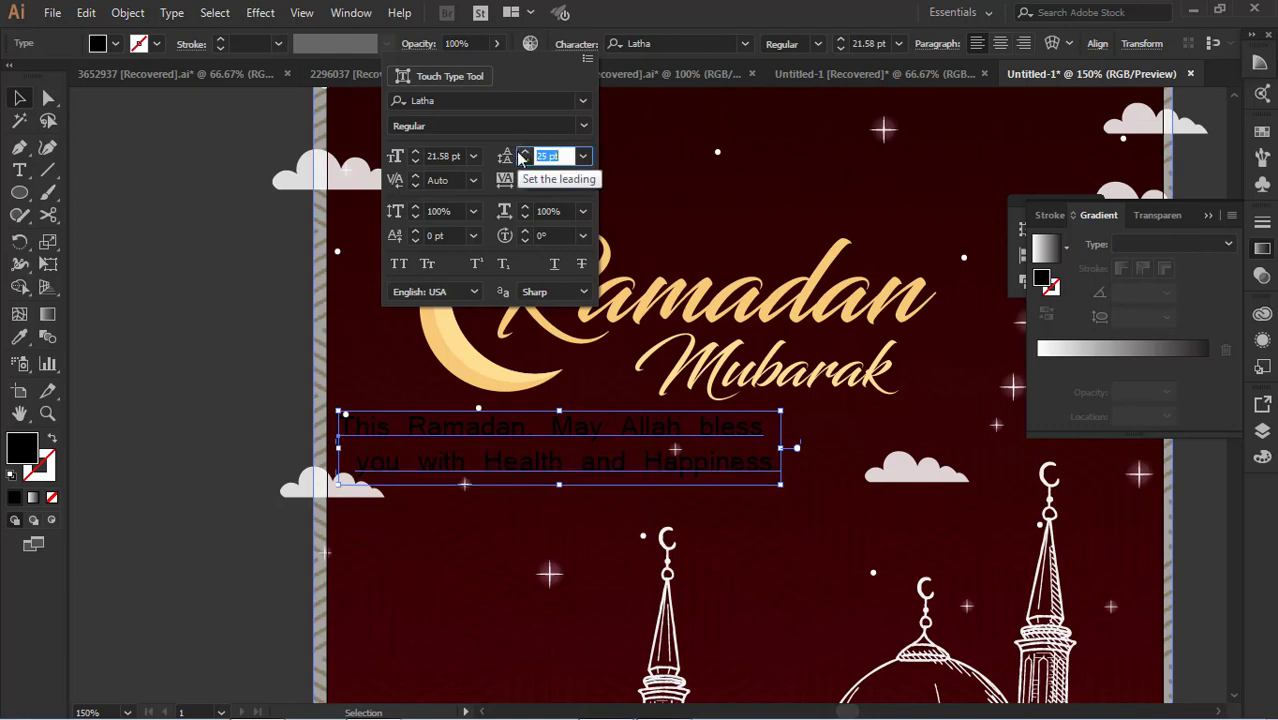
key("Up")
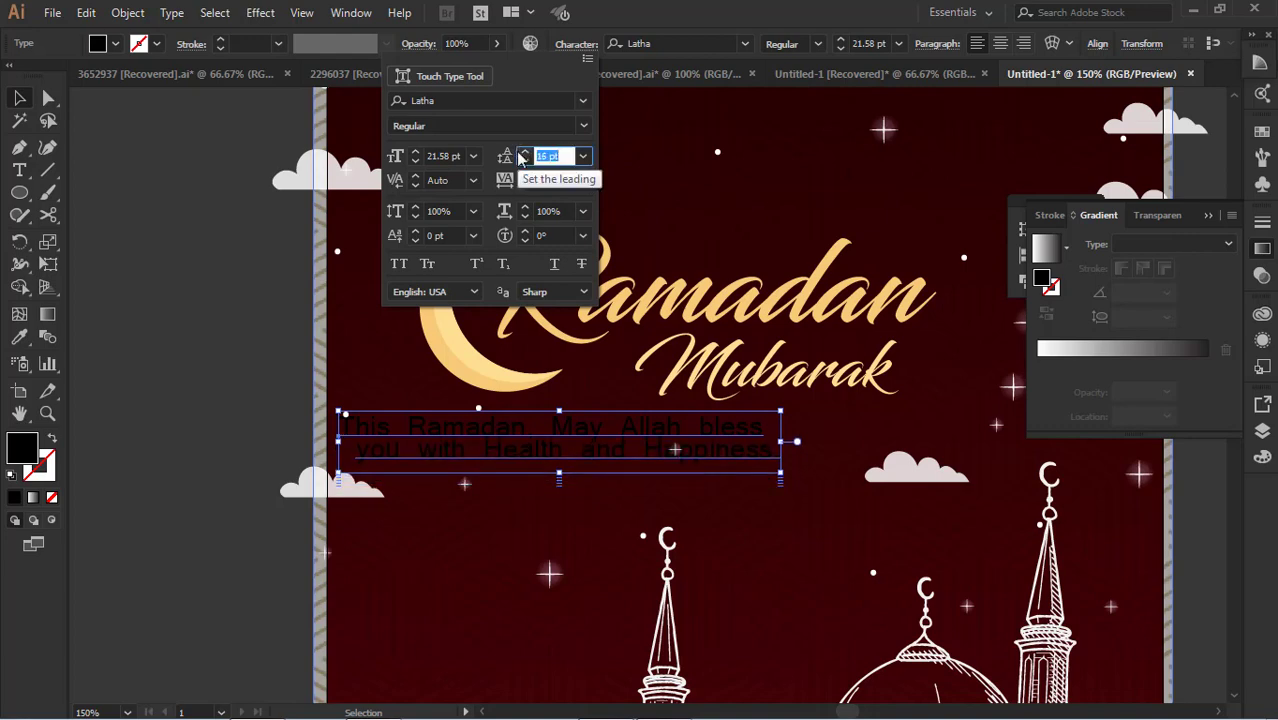
left_click(479, 213)
left_click(486, 214)
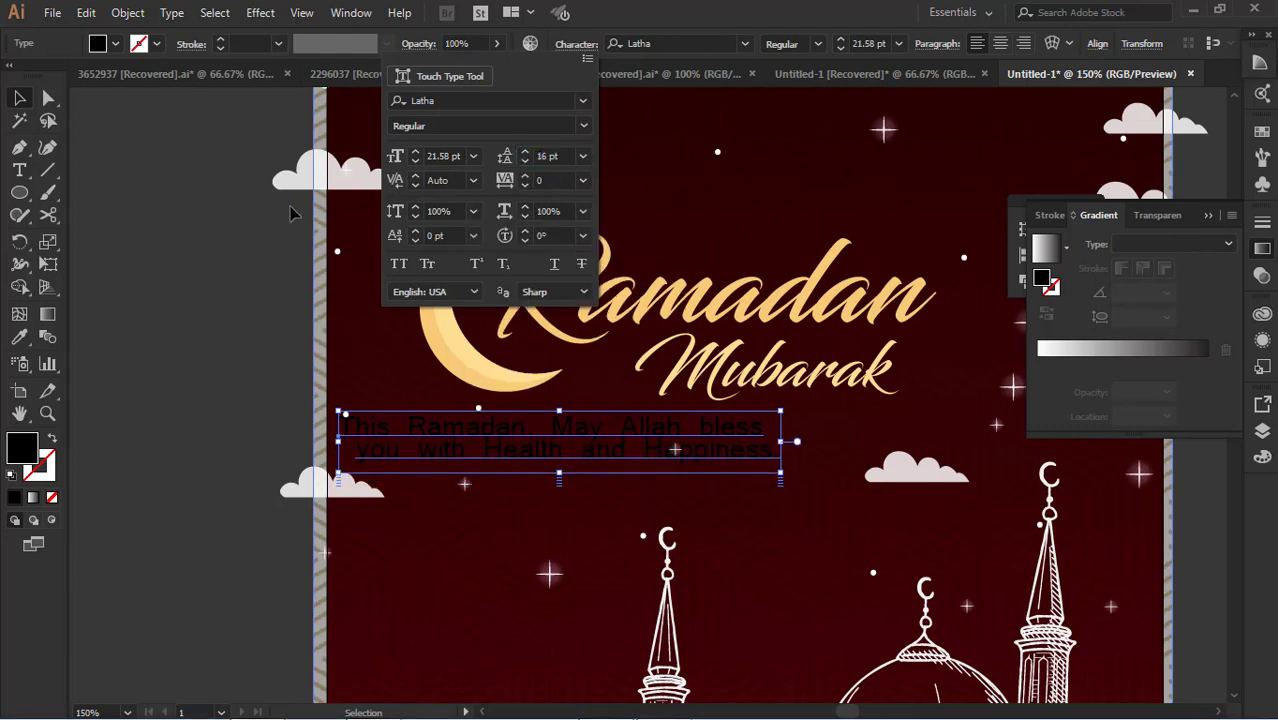
left_click(19, 97)
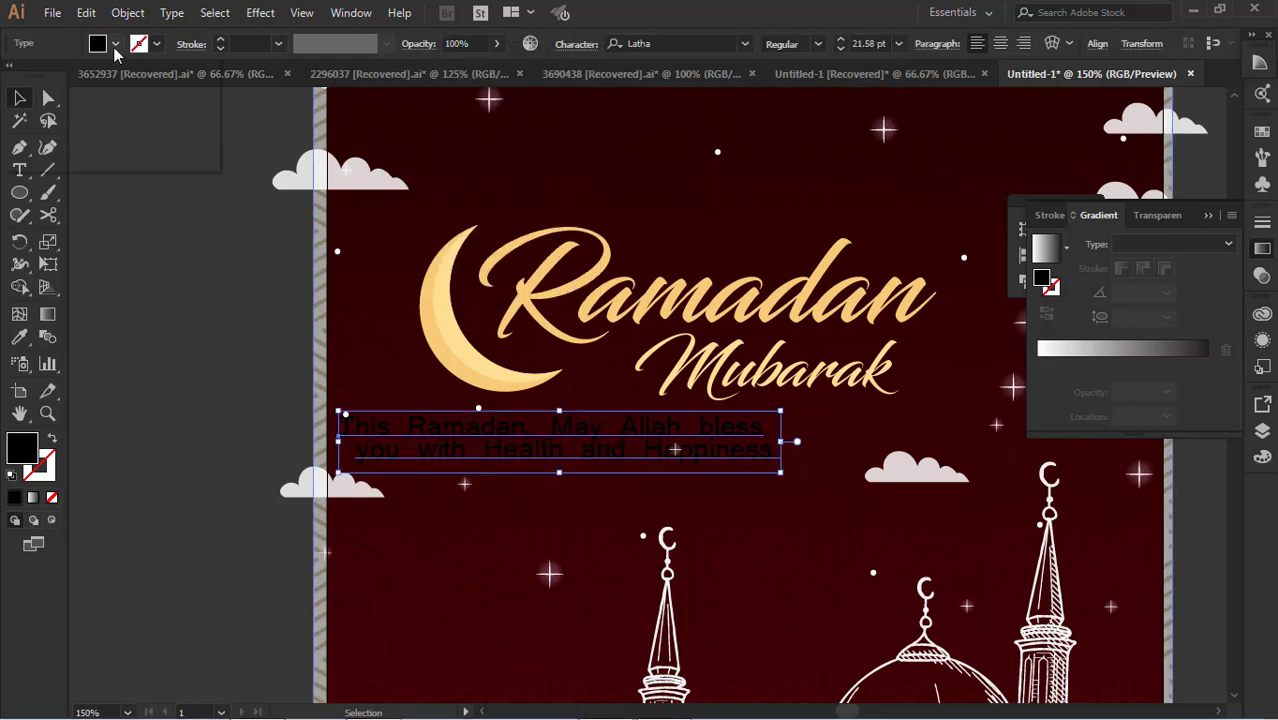
Fill the blessing text with white and set its font size to 12 pt
left_click(115, 44)
left_click(38, 75)
left_click(899, 44)
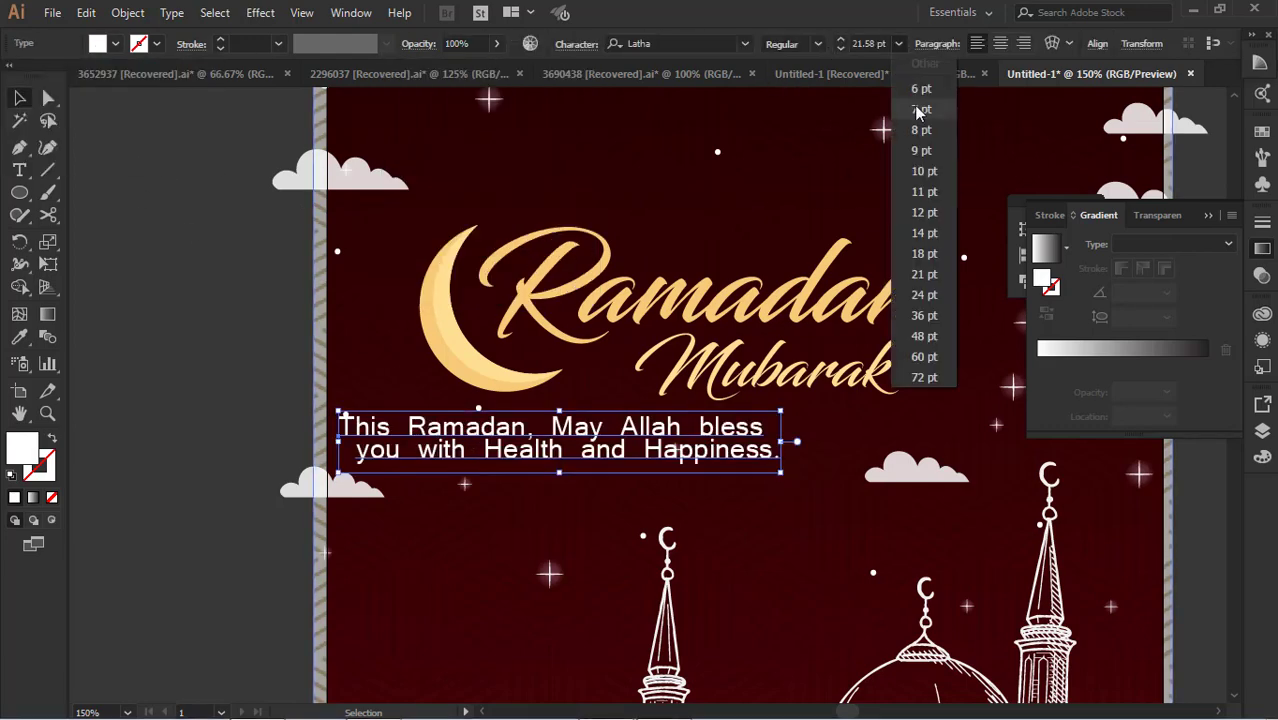
left_click(930, 218)
left_click(548, 496)
left_click(490, 456)
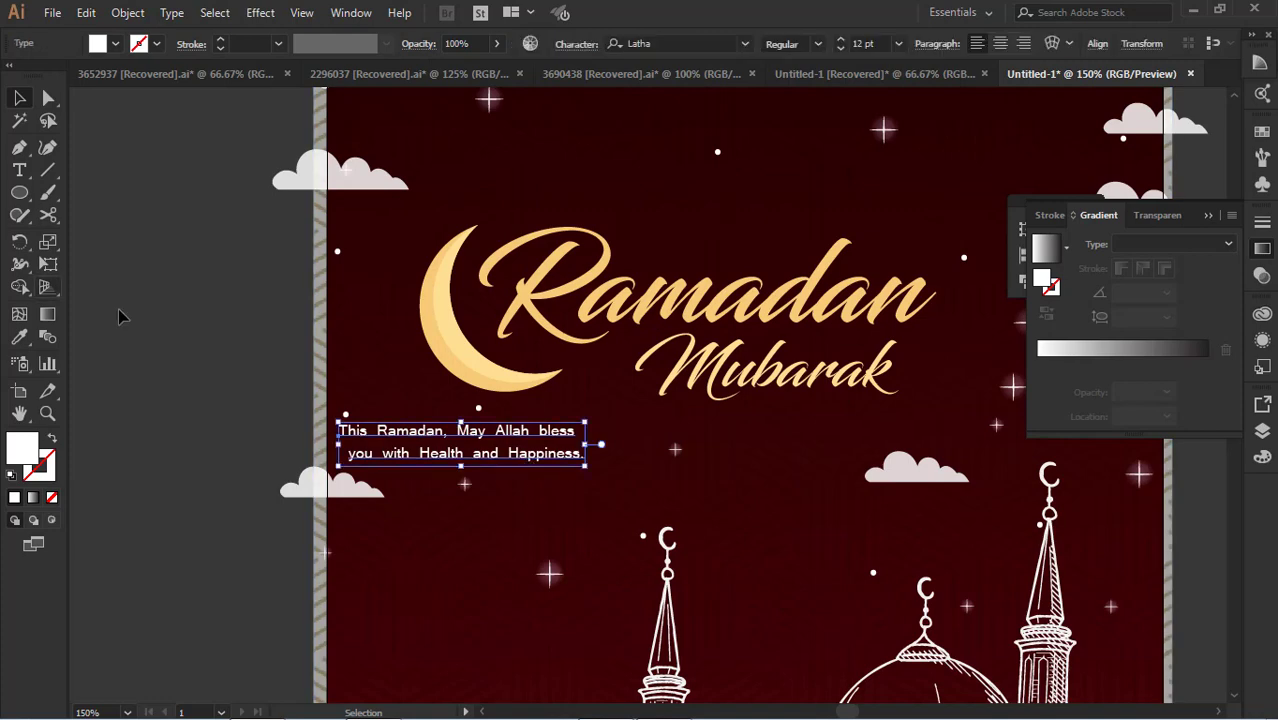
Remove the leading spaces and the line break before "you" so the blessing runs on one line
left_click(19, 170)
left_click(352, 453)
key("BackSpace")
key("BackSpace")
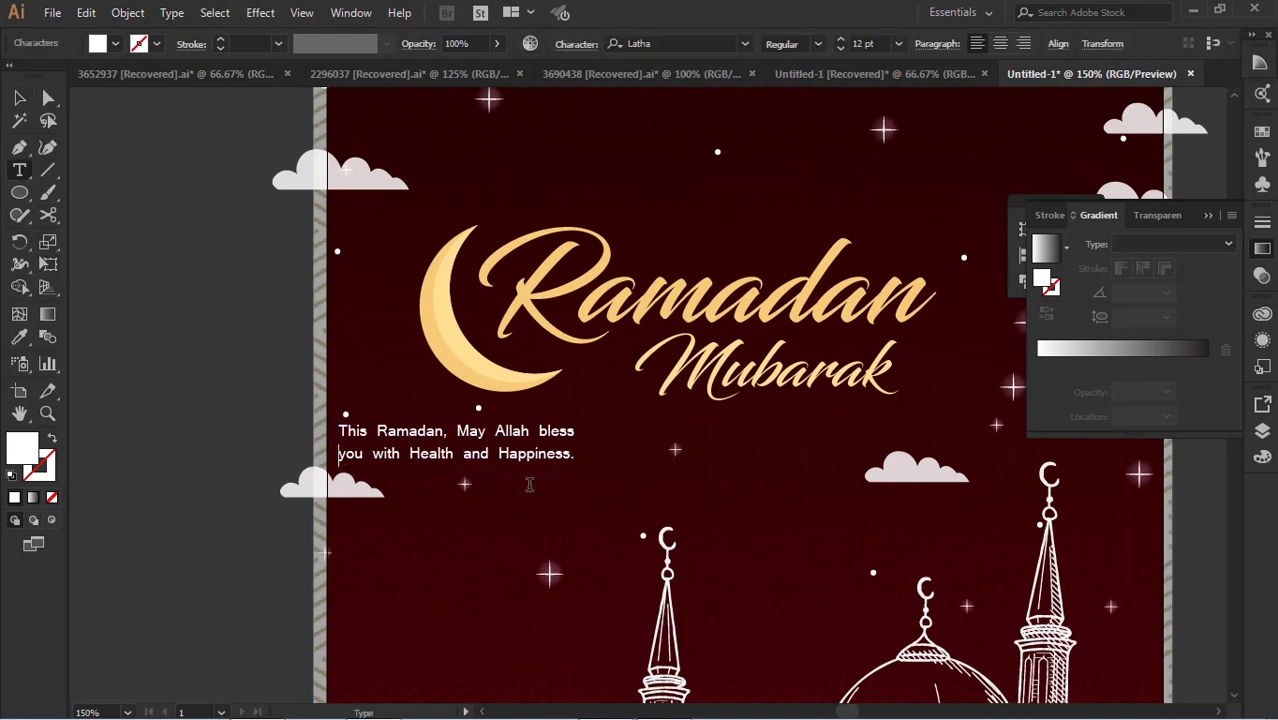
key("BackSpace")
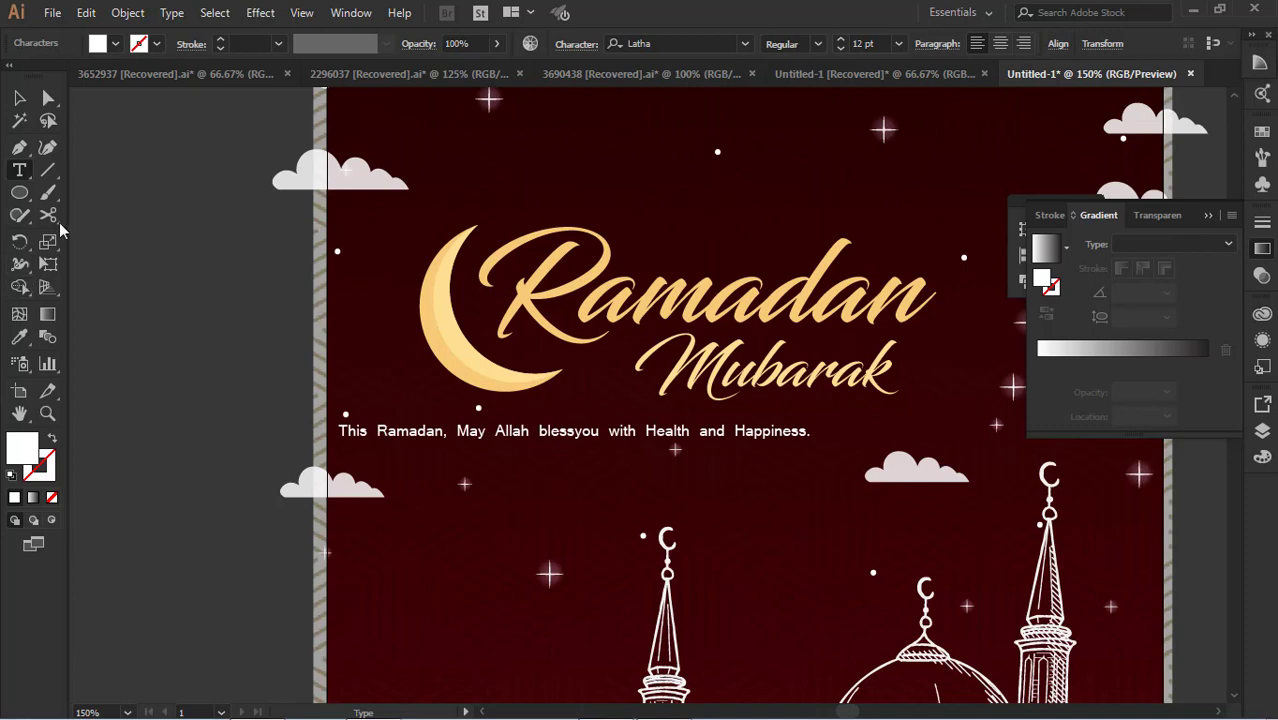
left_click(19, 98)
left_click(885, 425)
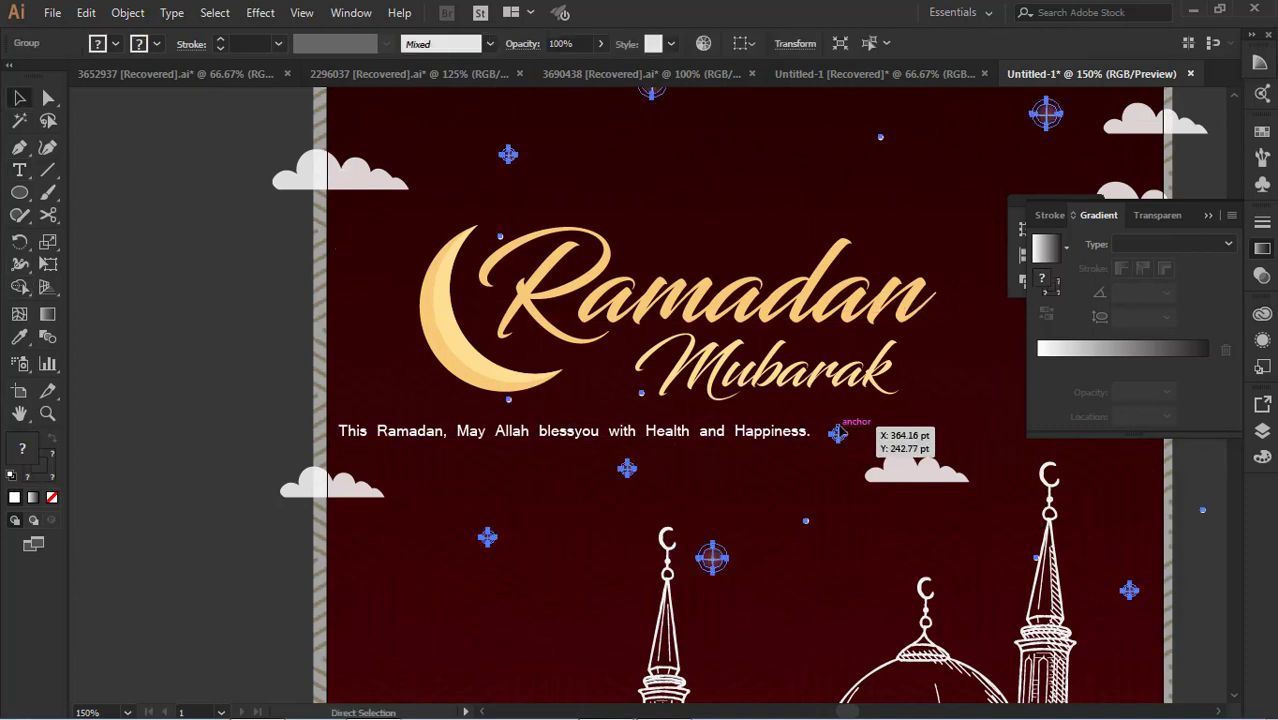
left_click(256, 398)
Place the blessing line beneath the Mubarak title and scale it down to about 10.71 pt
left_click_drag(428, 430, 547, 402)
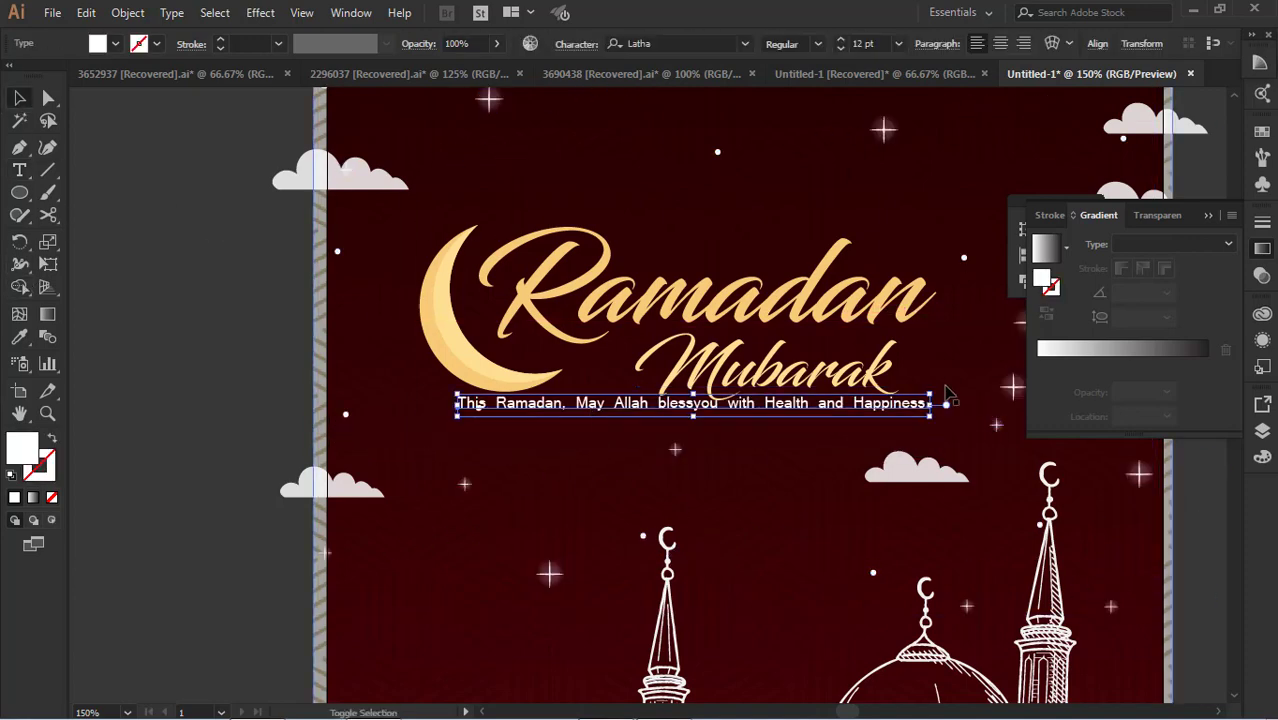
left_click_drag(931, 393, 922, 399)
left_click_drag(780, 398, 824, 399)
key("ctrl+z")
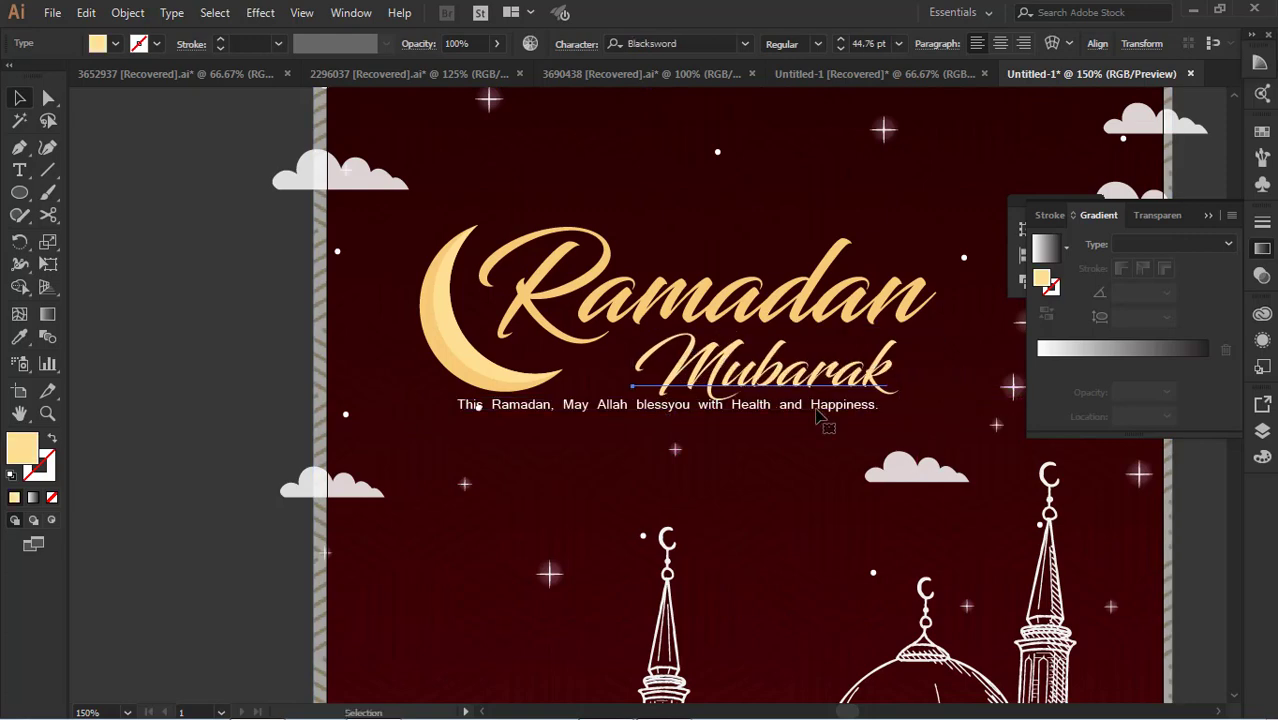
left_click(612, 382)
Shift the blessing line further right under Mubarak and shrink it to about 9.43 pt
left_click_drag(565, 405, 664, 420)
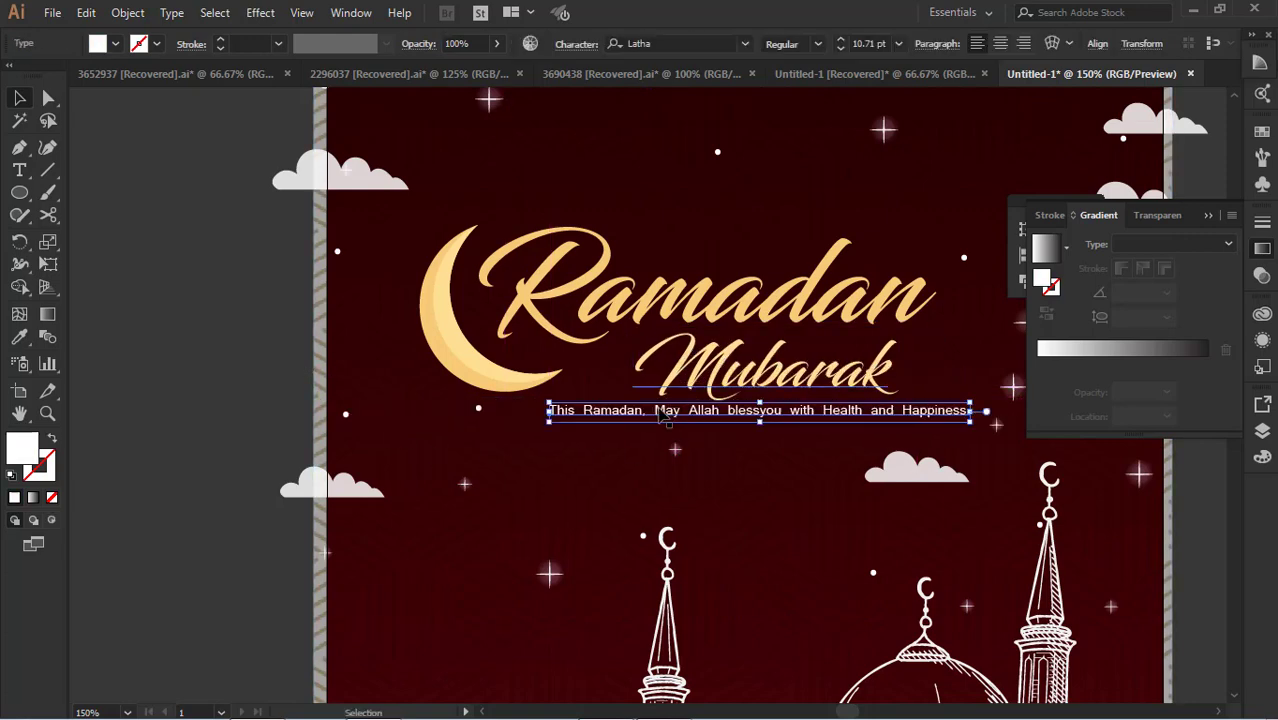
left_click_drag(973, 411, 918, 412)
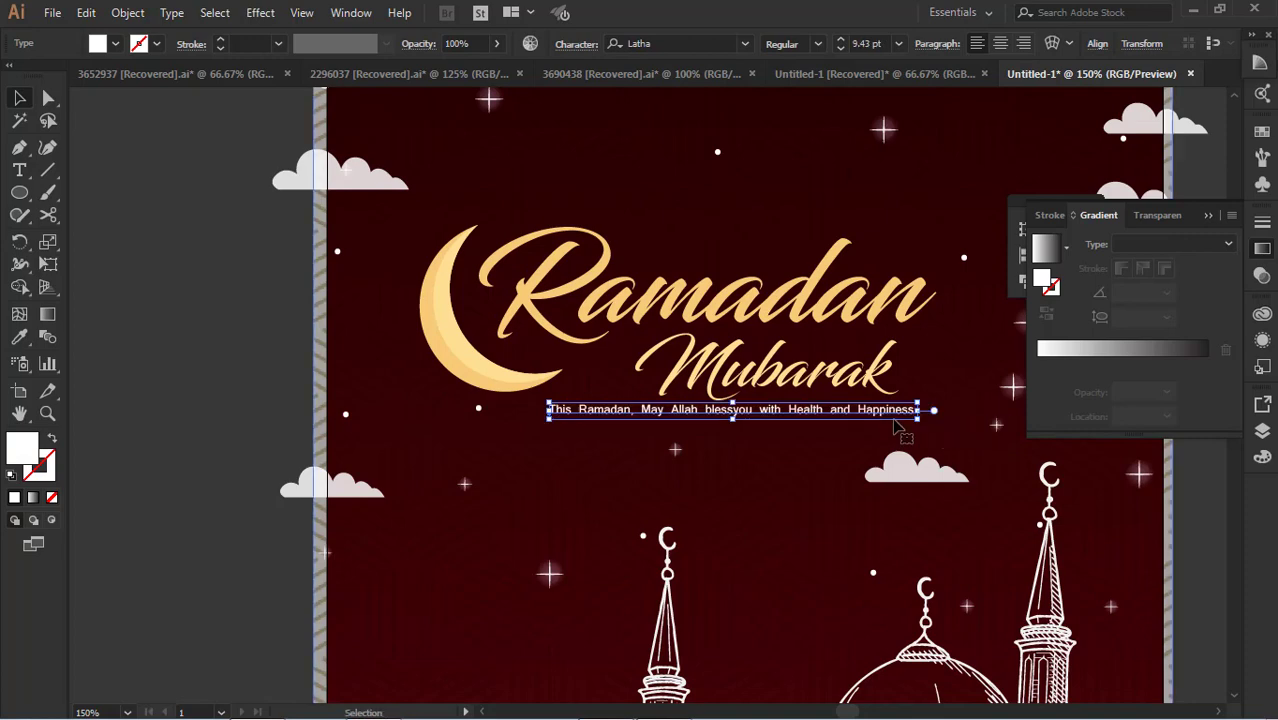
left_click_drag(816, 419, 806, 419)
key("ctrl+z")
left_click(733, 446)
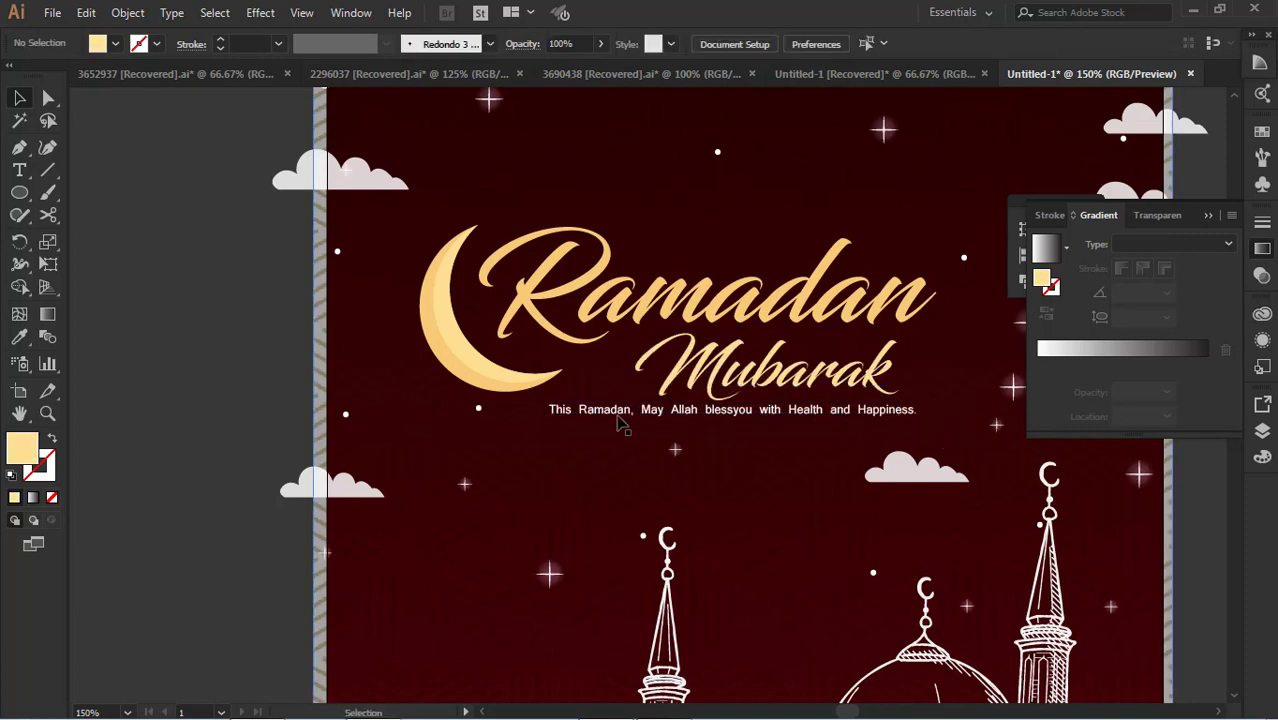
left_click_drag(616, 414, 604, 418)
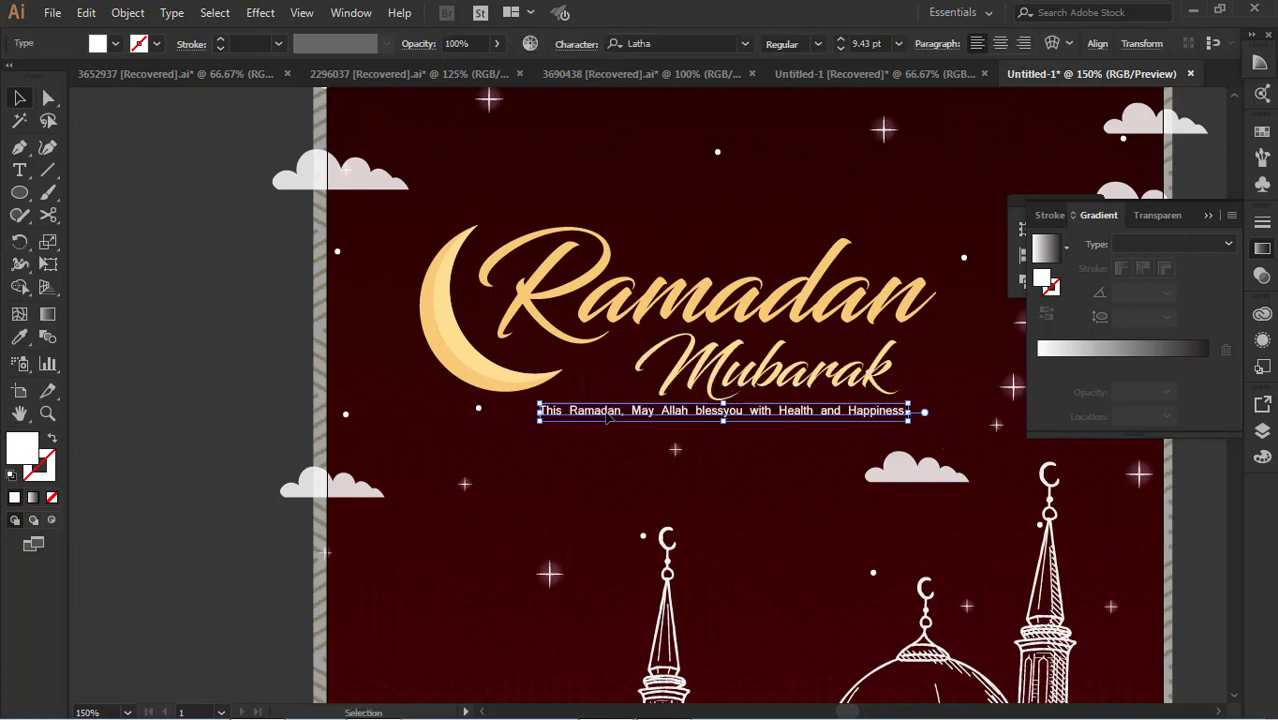
Change the font of the blessing line to Lato Regular
left_click(745, 45)
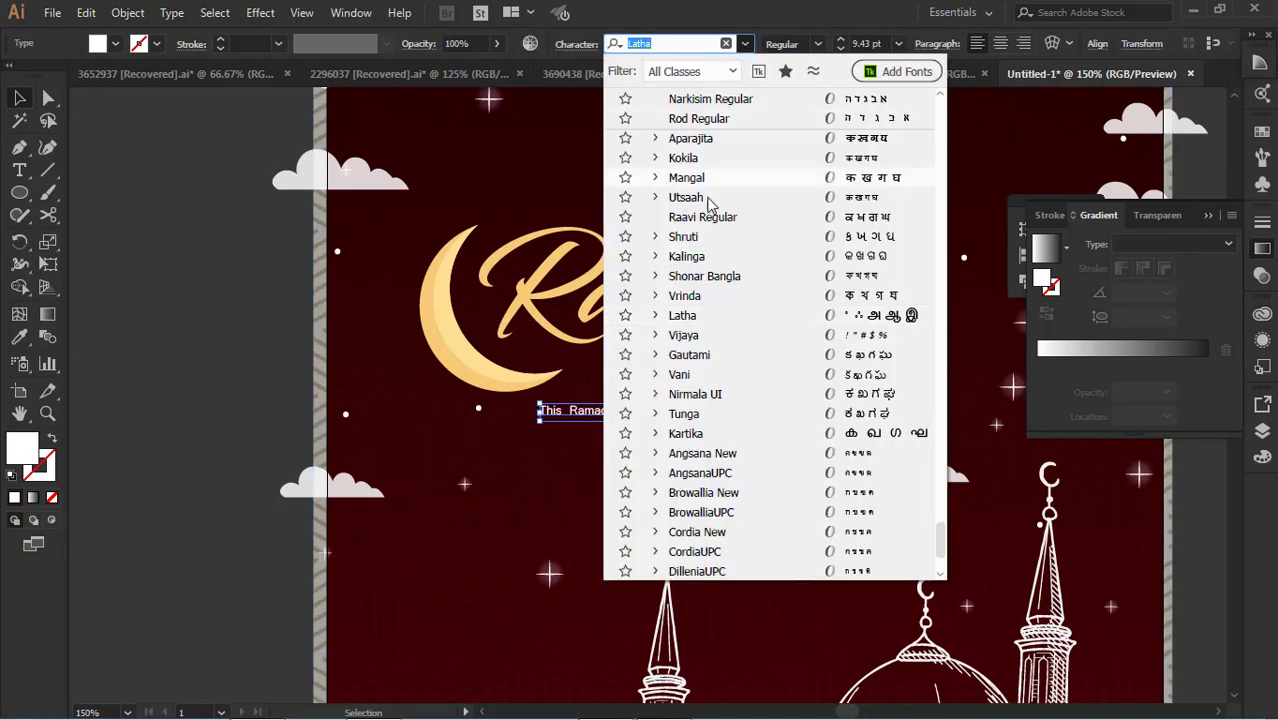
left_click(689, 43)
type("l")
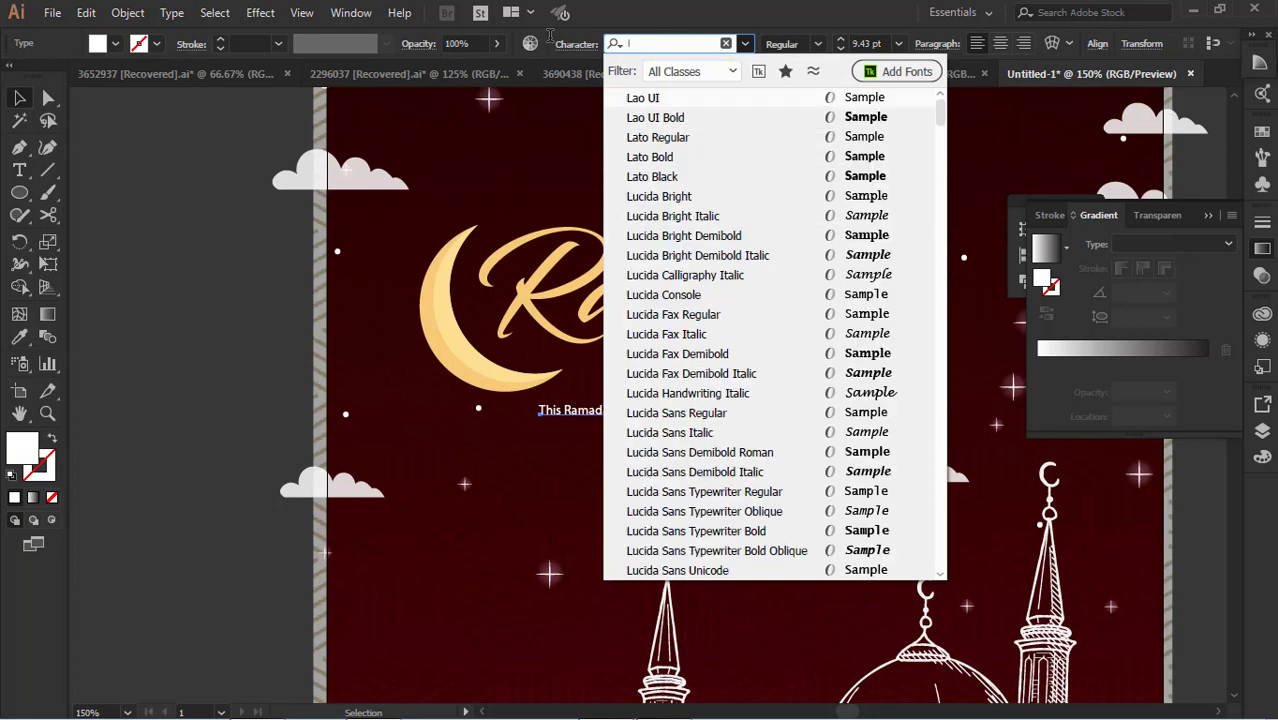
left_click(693, 141)
left_click(206, 372)
left_click(860, 413)
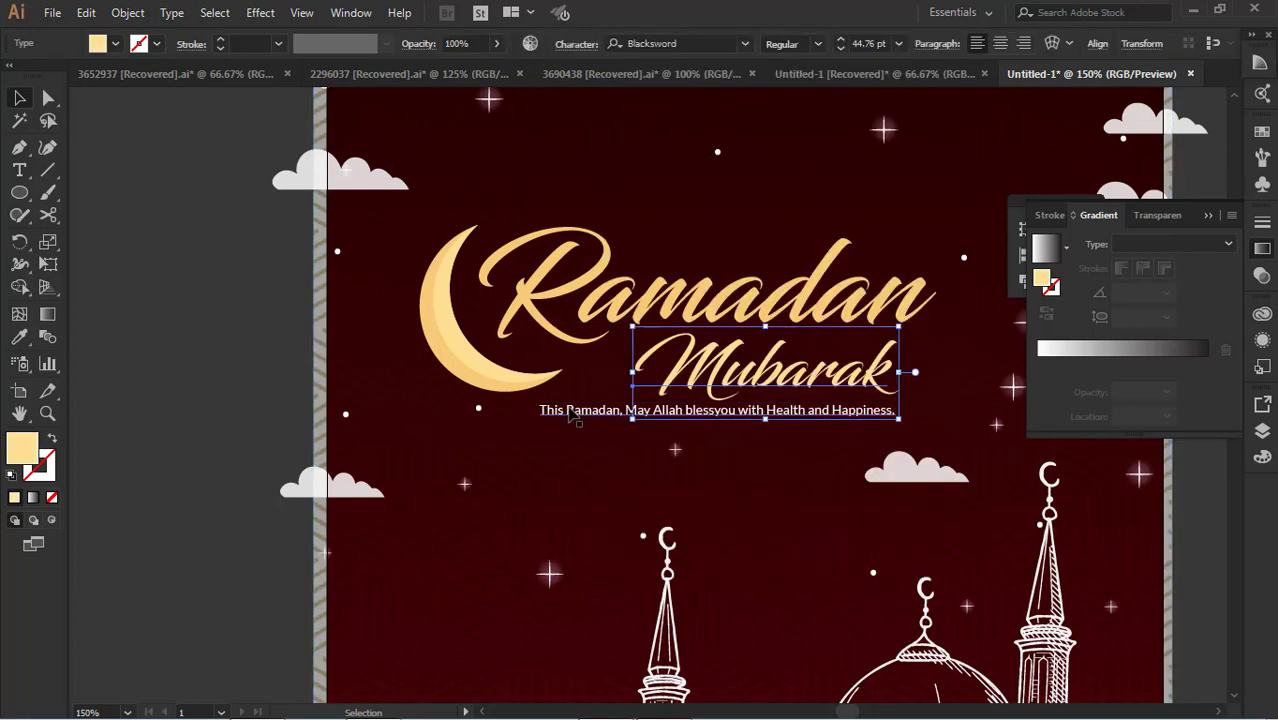
left_click(570, 414)
Select the crescent, both title words and the blessing line, and move them together slightly up and left
scroll(175, 369, "up", 3)
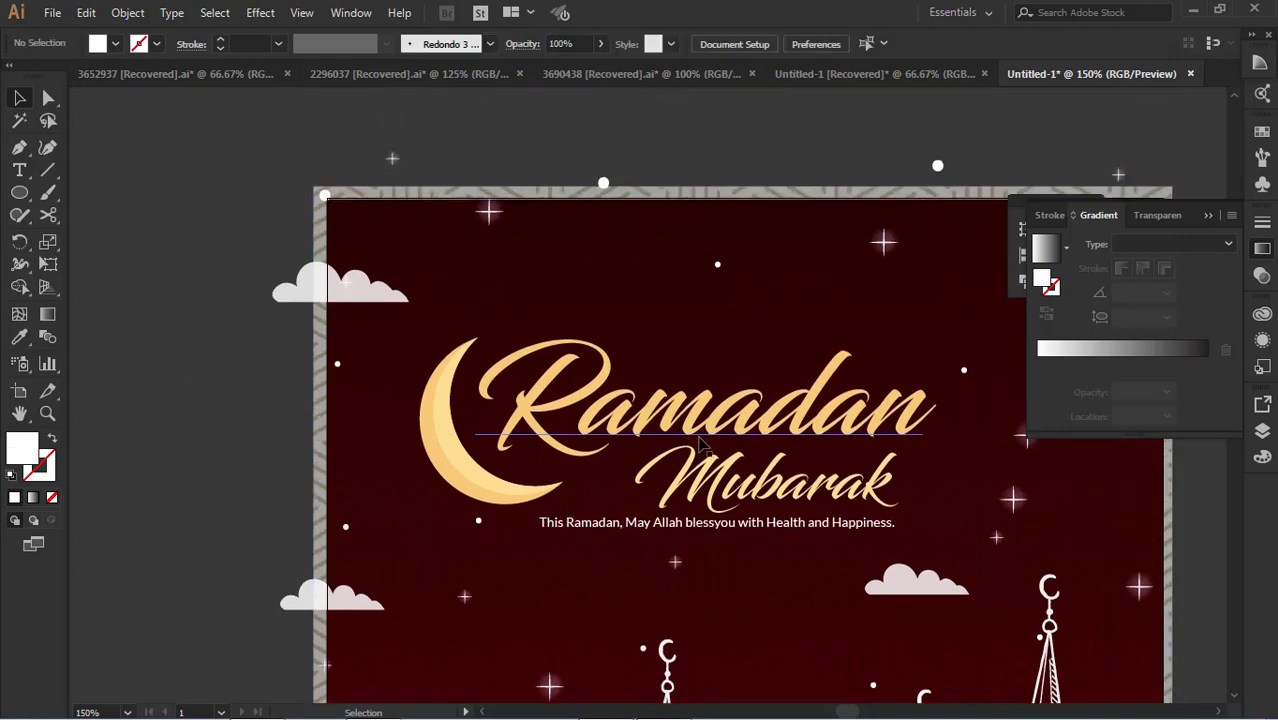
left_click(543, 464, "shift")
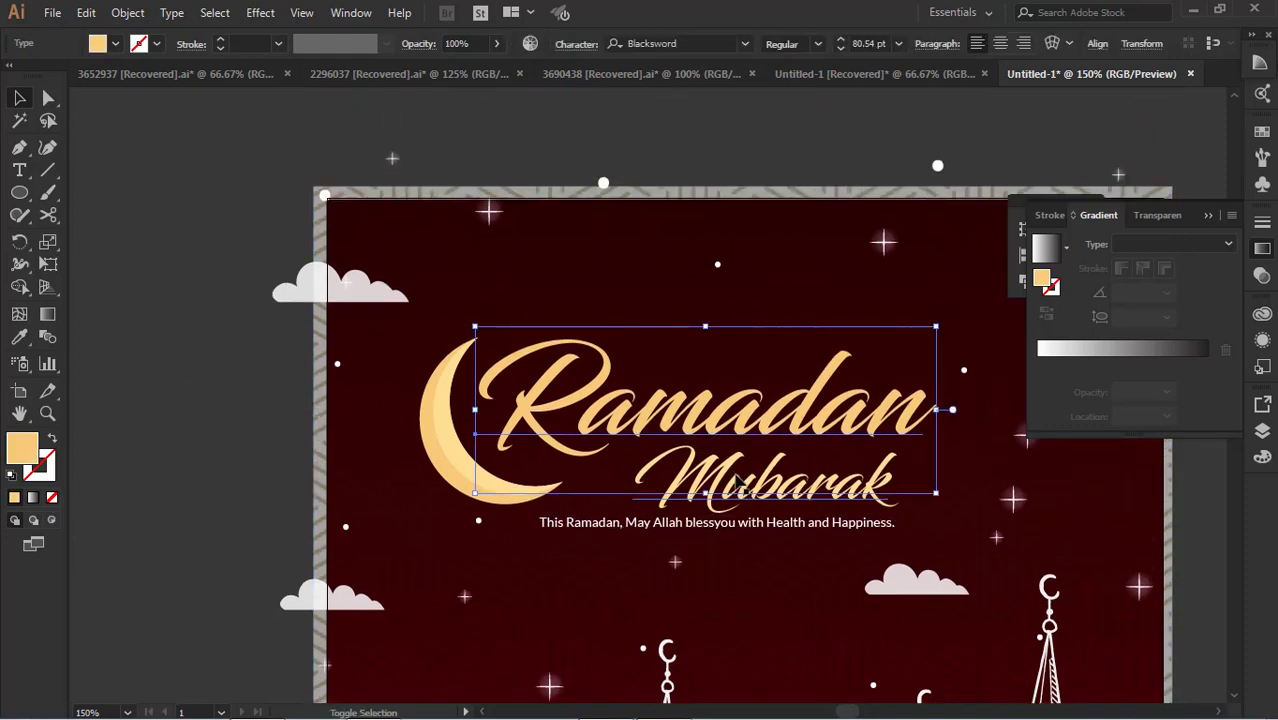
left_click(479, 501, "shift")
scroll(567, 530, "down", 5)
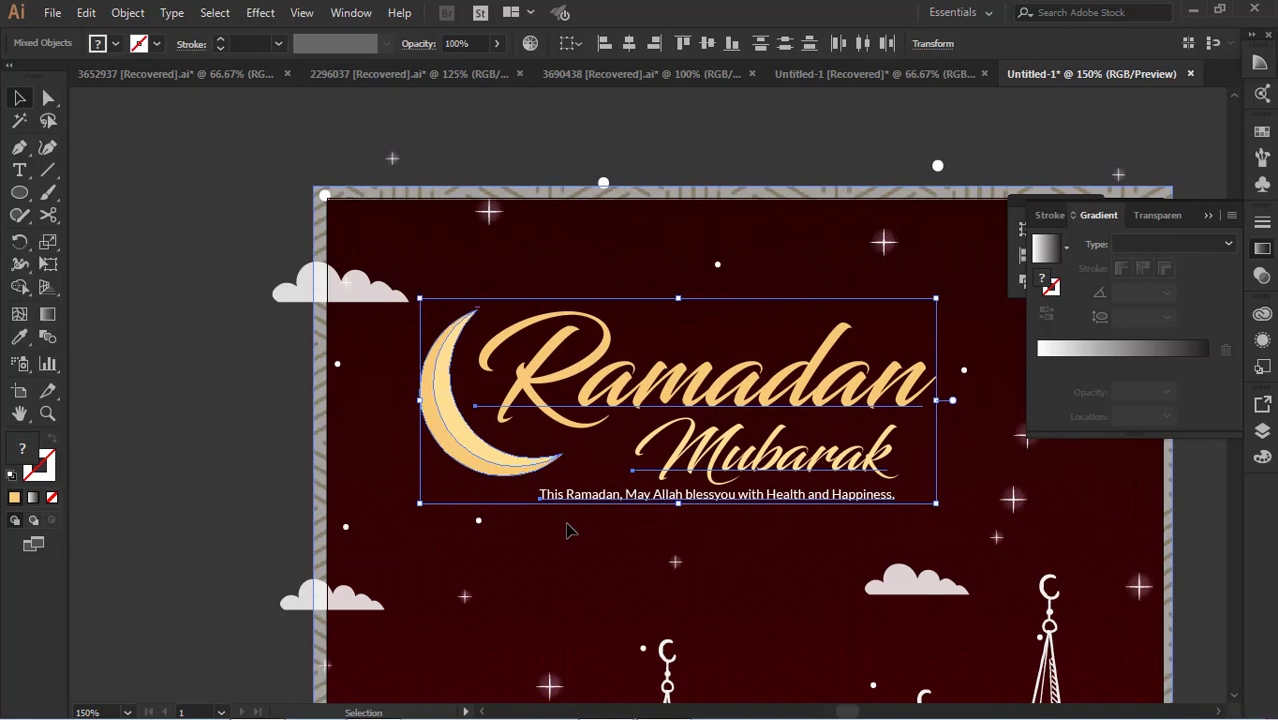
key("shift+Left")
key("shift+Left")
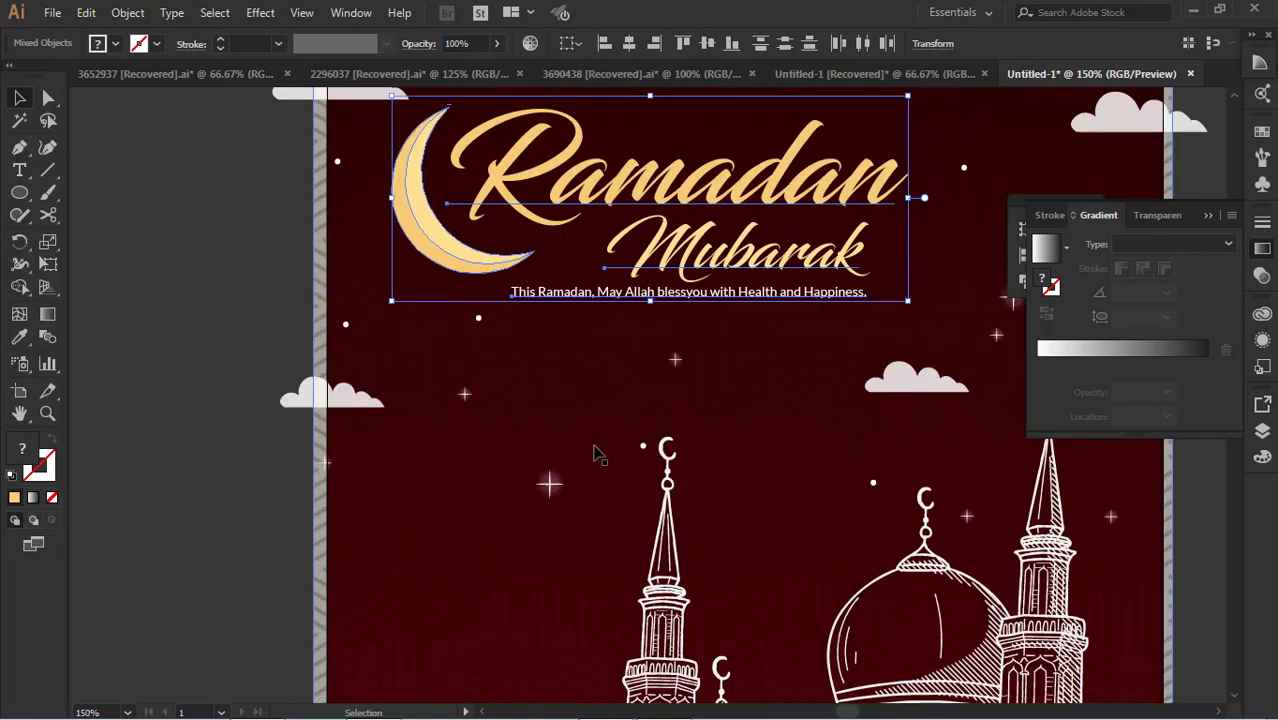
Move the cloud at the poster's upper-left edge slightly up and to the right
scroll(593, 450, "up", 3)
left_click_drag(354, 214, 354, 182)
key("ctrl+z")
left_click(249, 229)
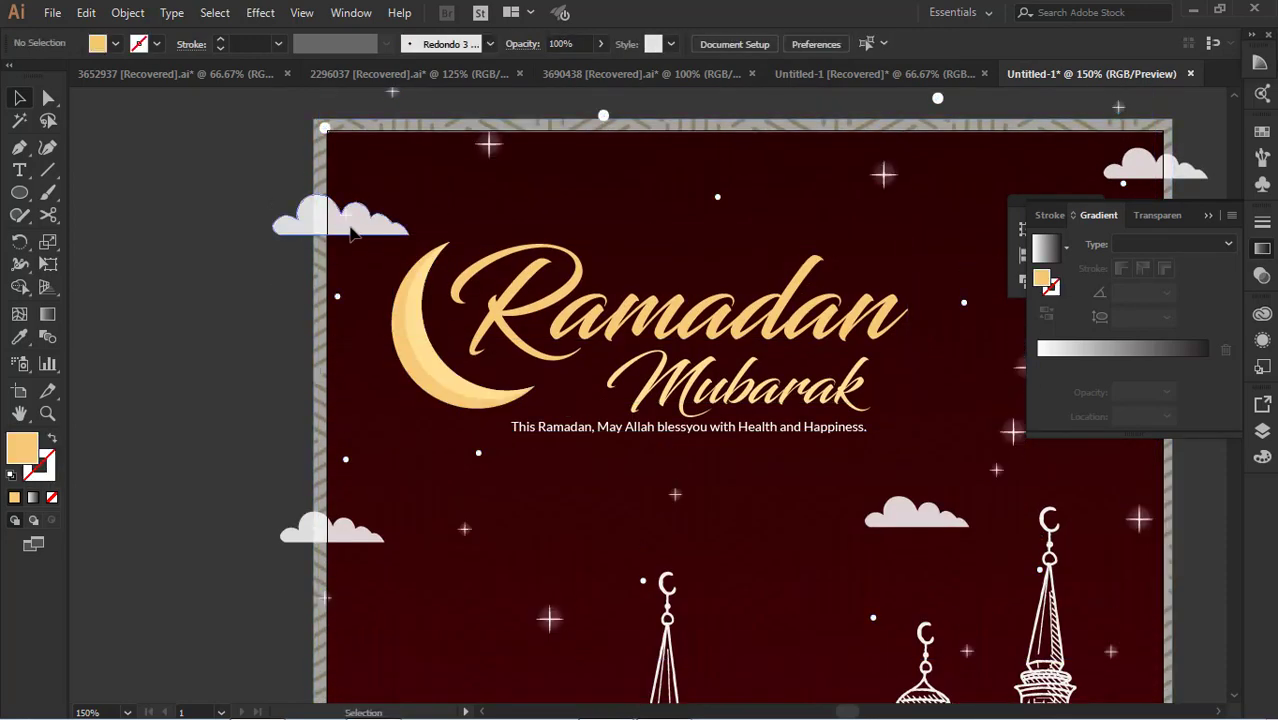
left_click_drag(351, 231, 357, 208)
left_click(249, 214)
scroll(858, 297, "up", 2)
scroll(858, 297, "down", 3)
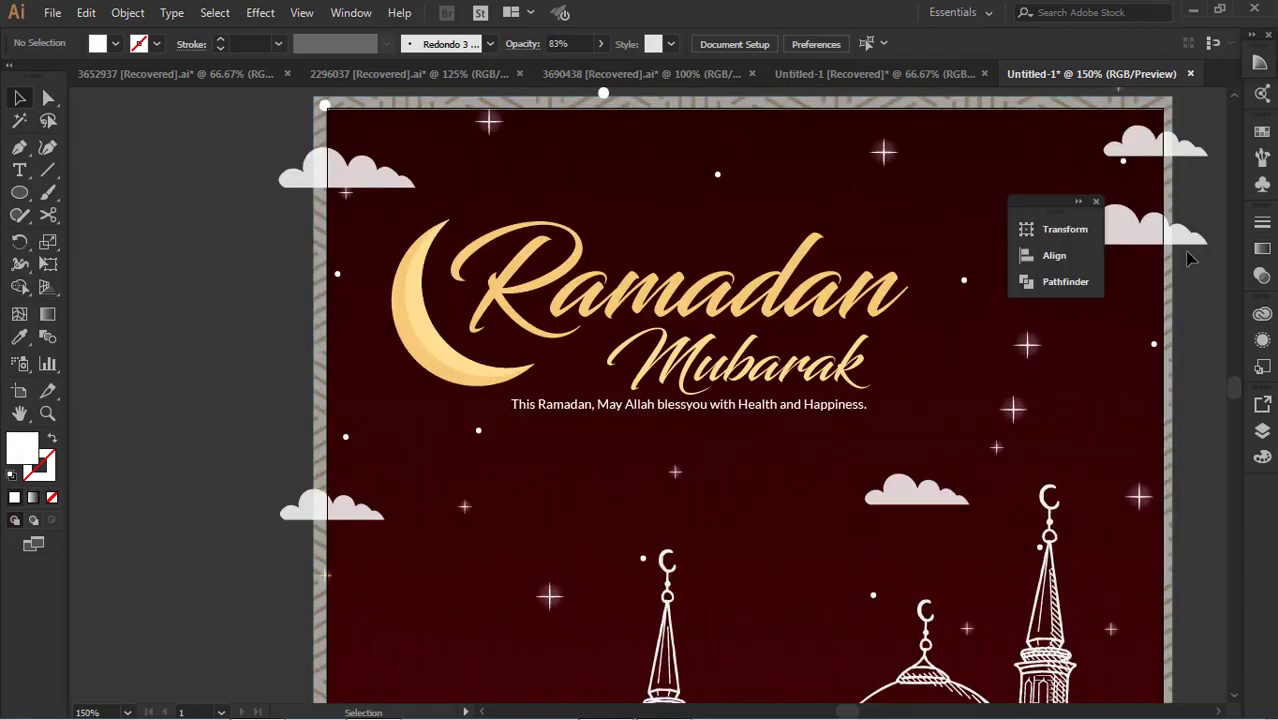
Select the mosque illustration and nudge it slightly left, away from the poster's right border
scroll(1092, 245, "down", 1)
scroll(1095, 250, "down", 3)
scroll(1004, 374, "down", 4)
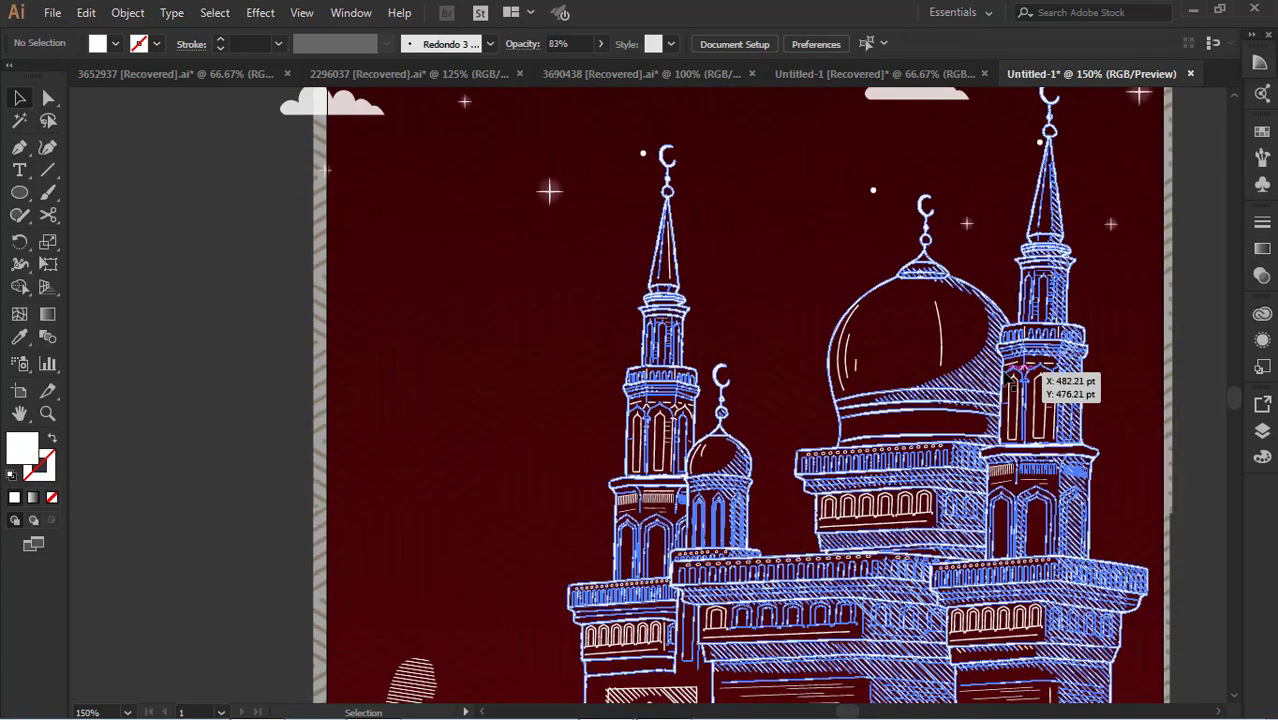
left_click_drag(1130, 419, 901, 257)
left_click(790, 455)
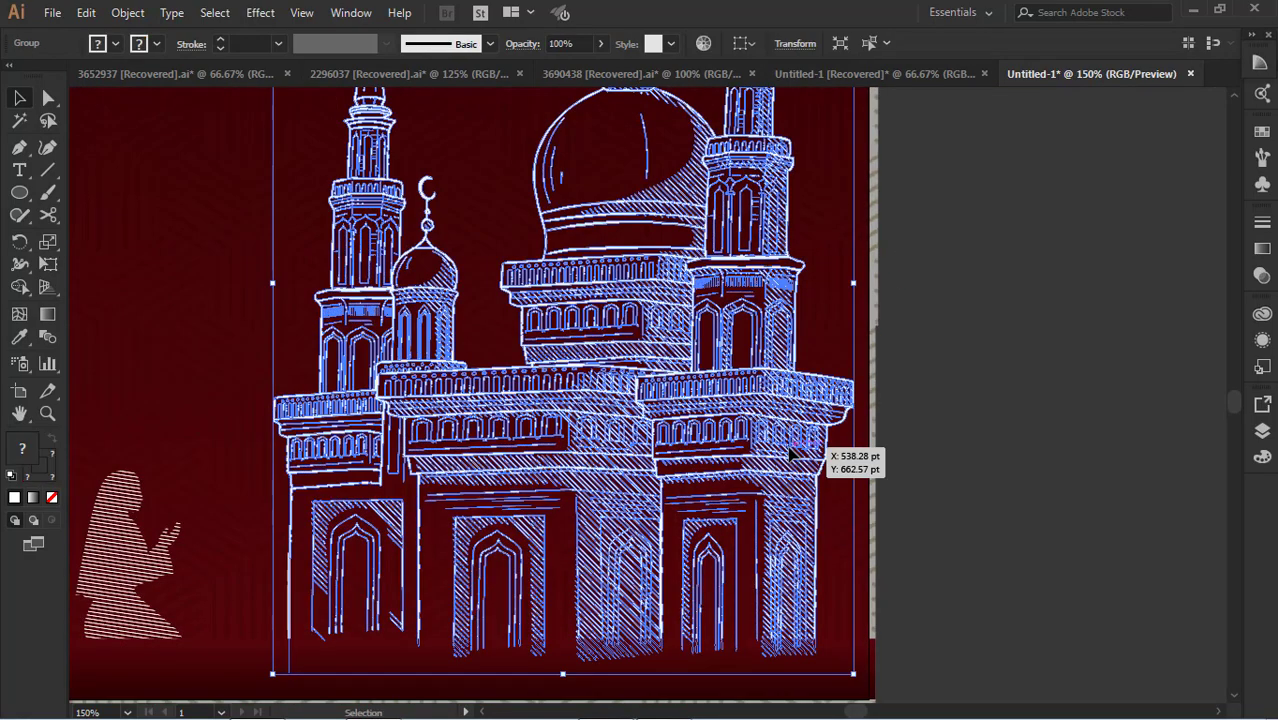
key("Left")
key("Left")
key("Left")
key("Left")
key("Left")
key("Left")
key("Left")
key("Left")
key("Left")
key("Left")
key("Left")
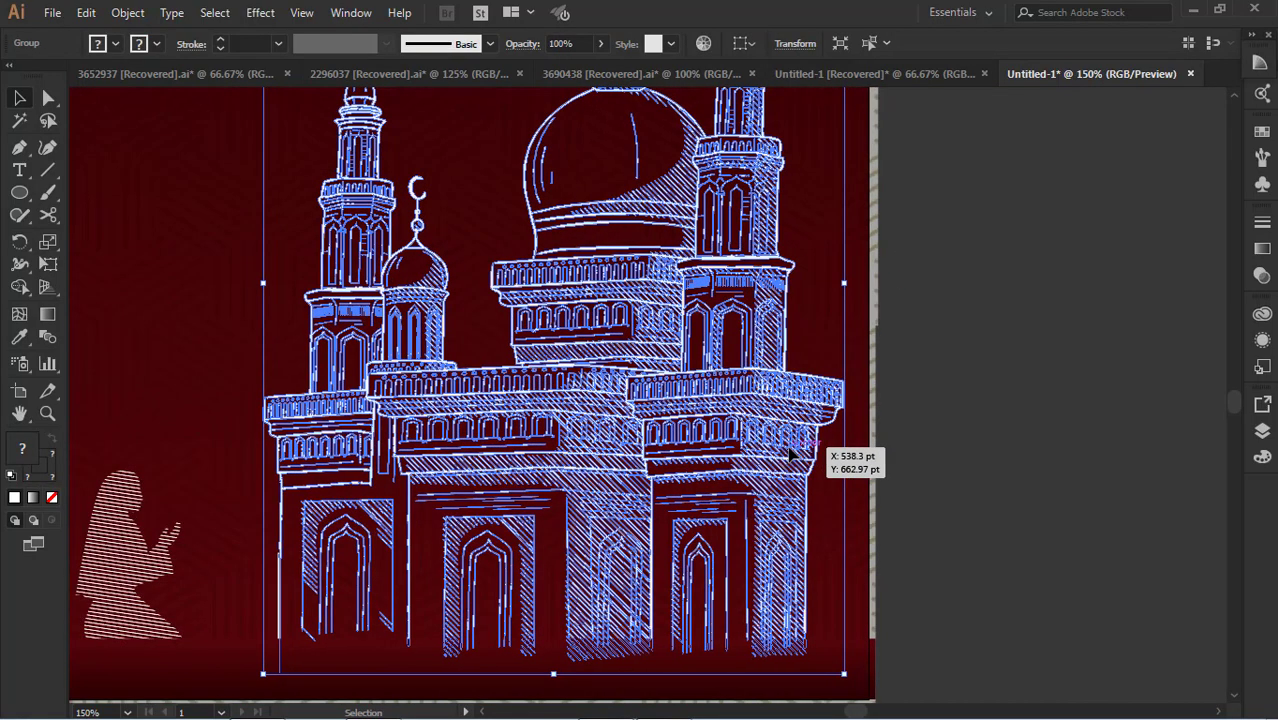
left_click(981, 456)
Adjust the top edge of the dark red ground strip slightly upward along the mosque's base
scroll(981, 456, "up", 7)
scroll(577, 441, "down", 2, "alt")
scroll(580, 410, "down", 1)
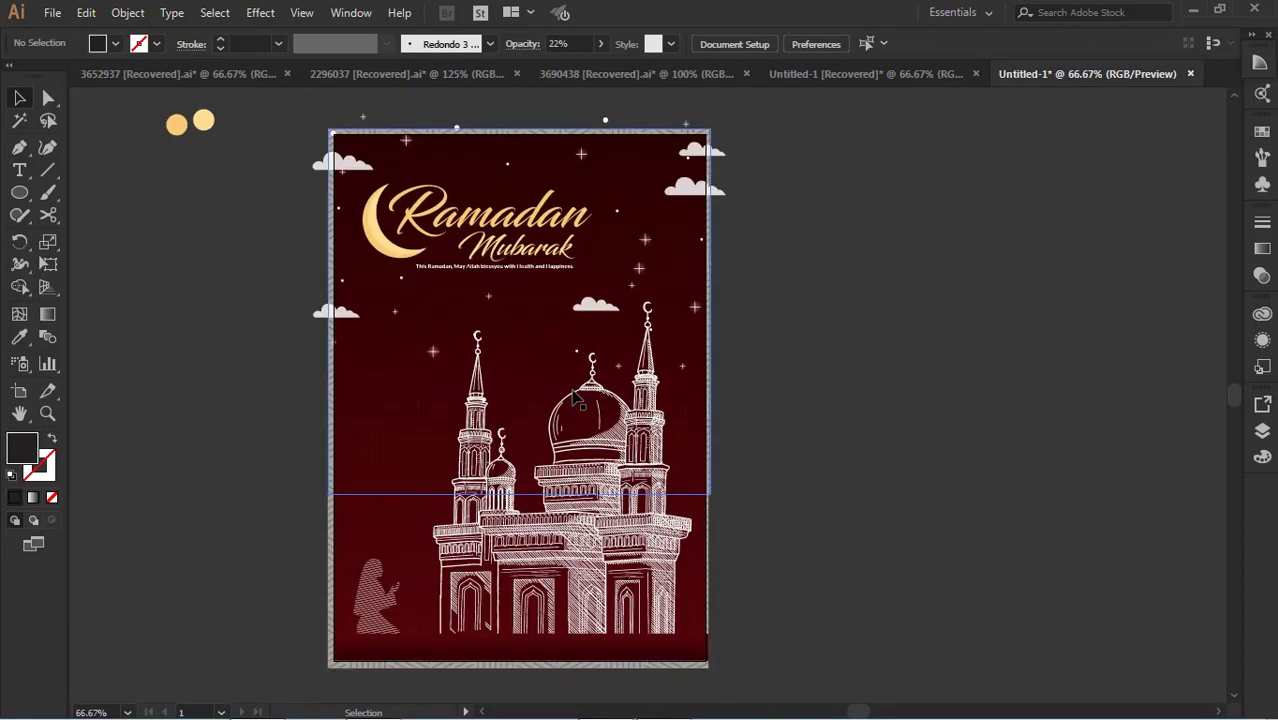
scroll(520, 400, "down", 1)
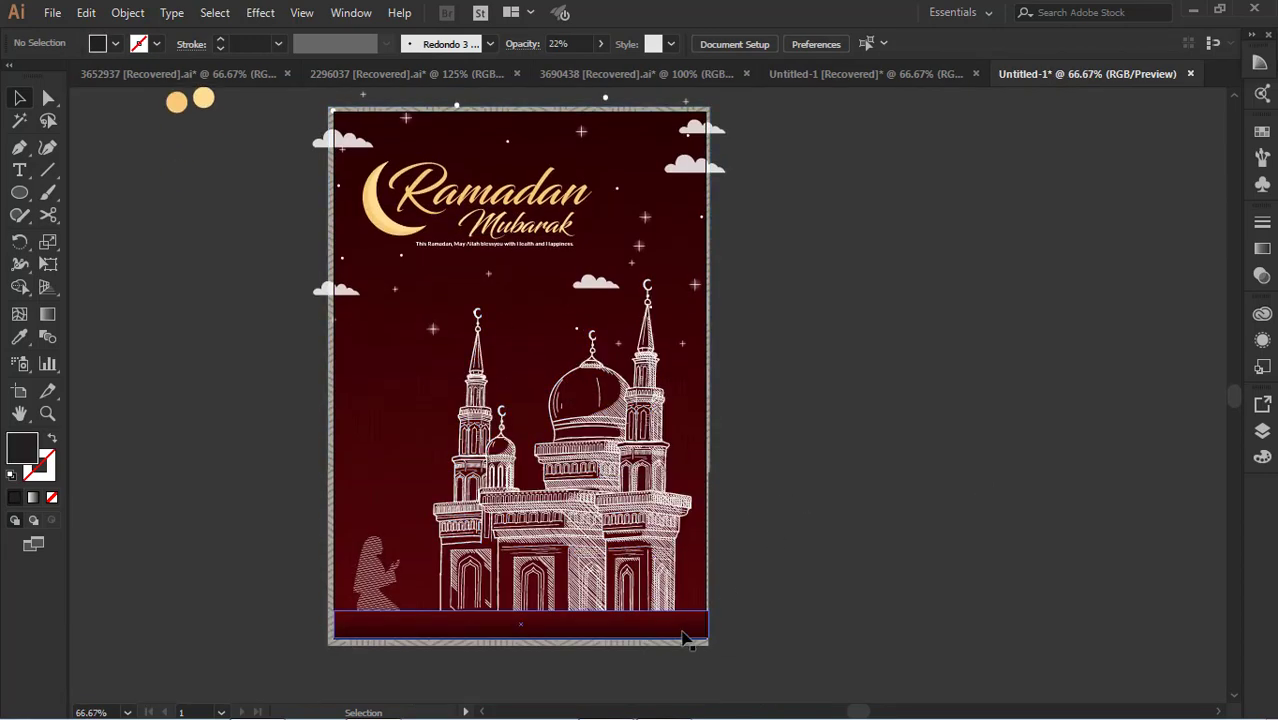
left_click(521, 620)
left_click_drag(521, 611, 526, 608)
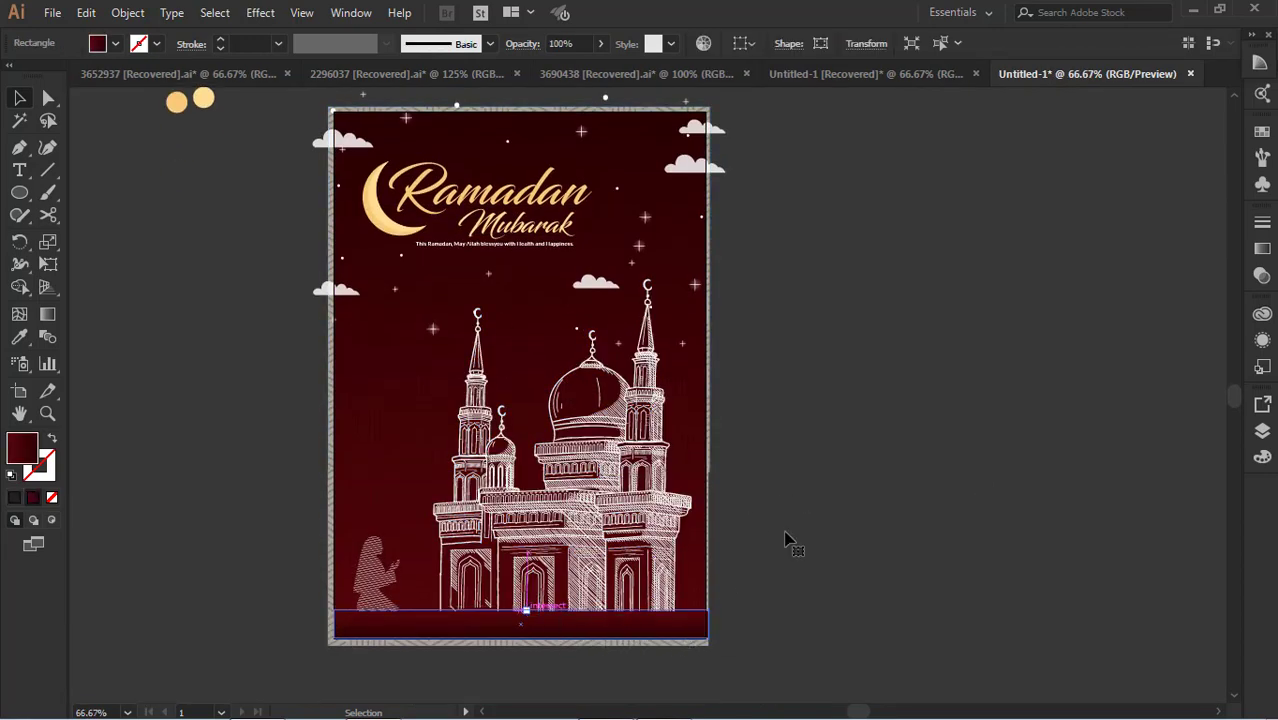
left_click(785, 535)
scroll(785, 535, "up", 4)
left_click(503, 483)
scroll(560, 485, "down", 5)
left_click(747, 500)
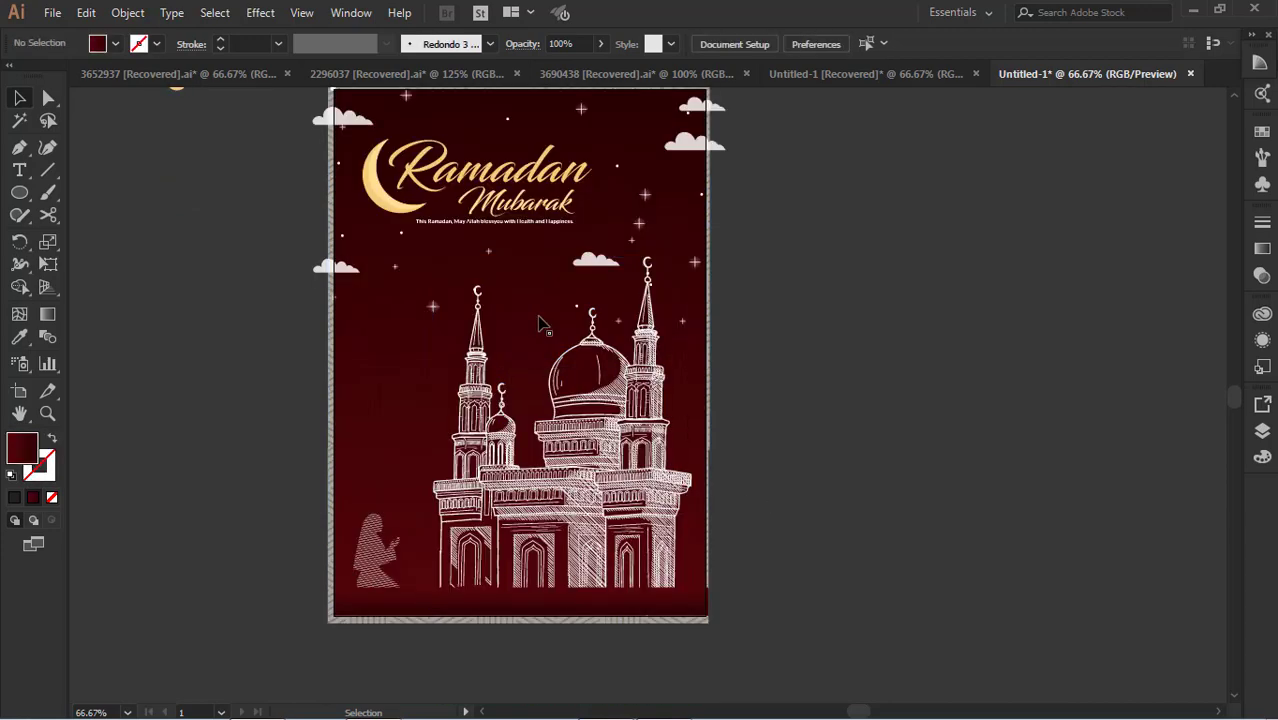
Apply a Multiply drop shadow at 50% opacity to the crescent, both title words and the blessing line
key("ctrl+plus")
scroll(522, 322, "up", 6)
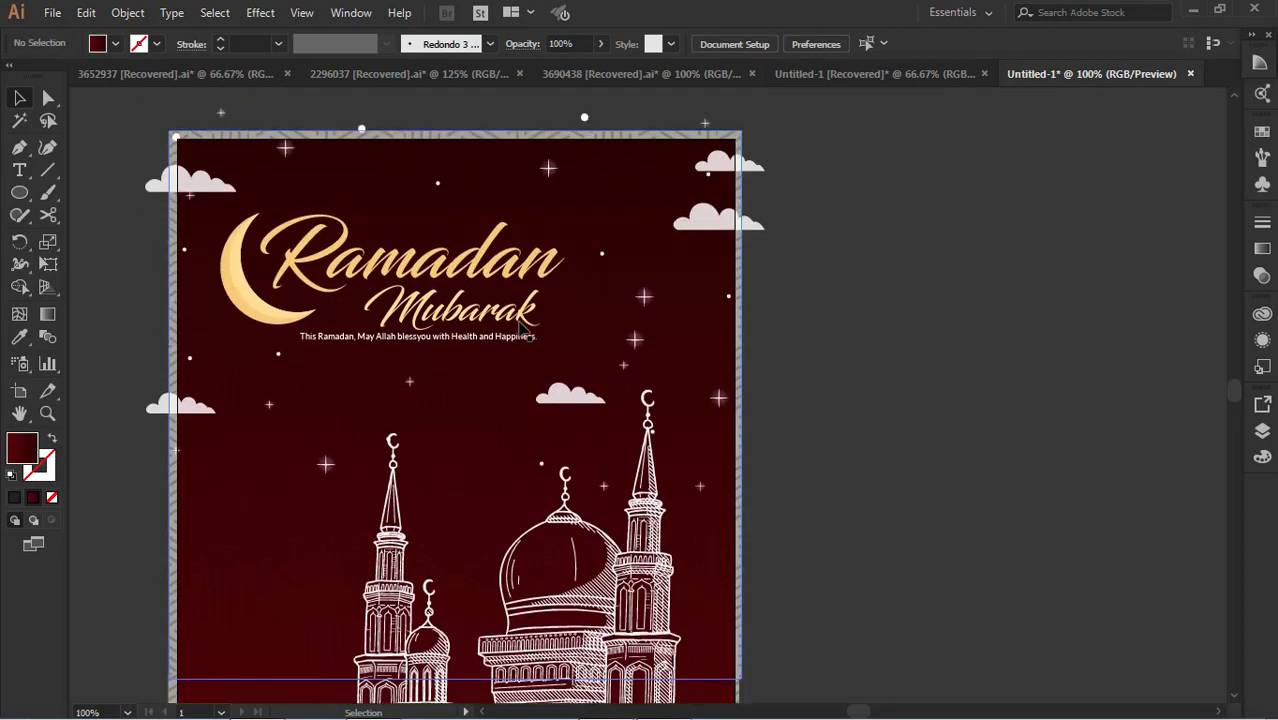
left_click(467, 292)
left_click(362, 270, "shift")
left_click(241, 285, "shift")
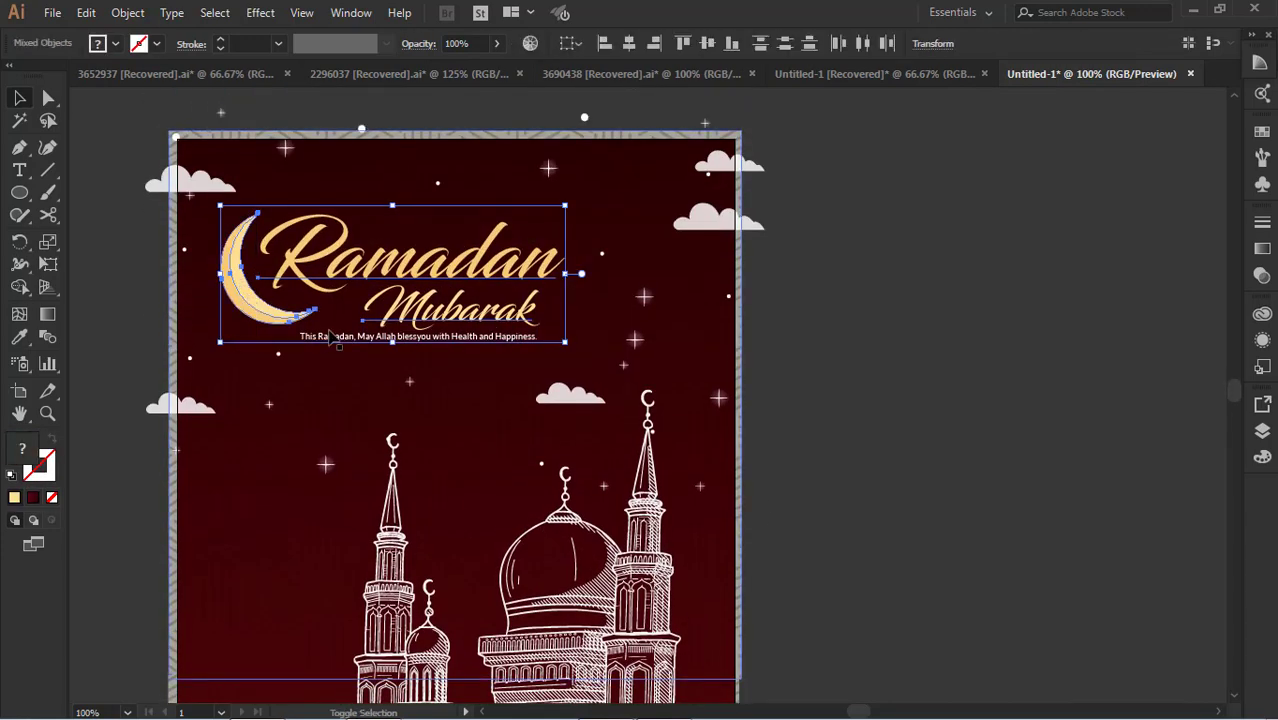
left_click(261, 14)
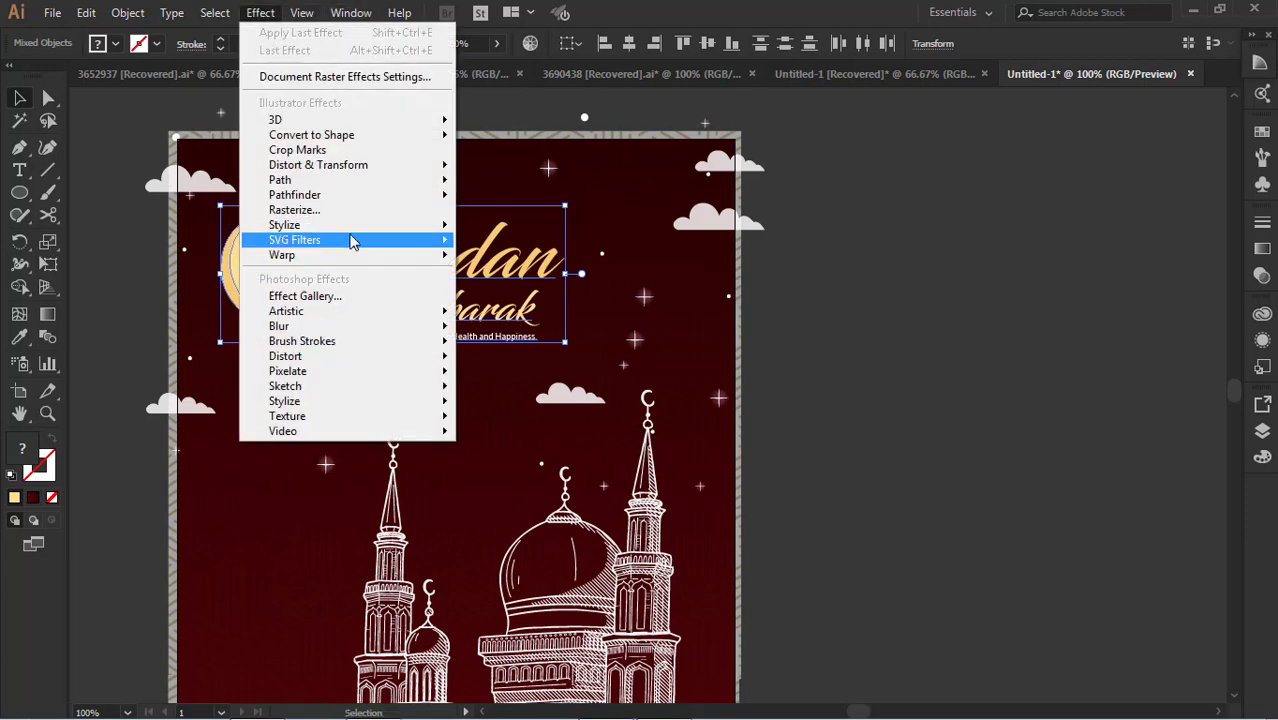
mouse_move(290, 220)
left_click(515, 220)
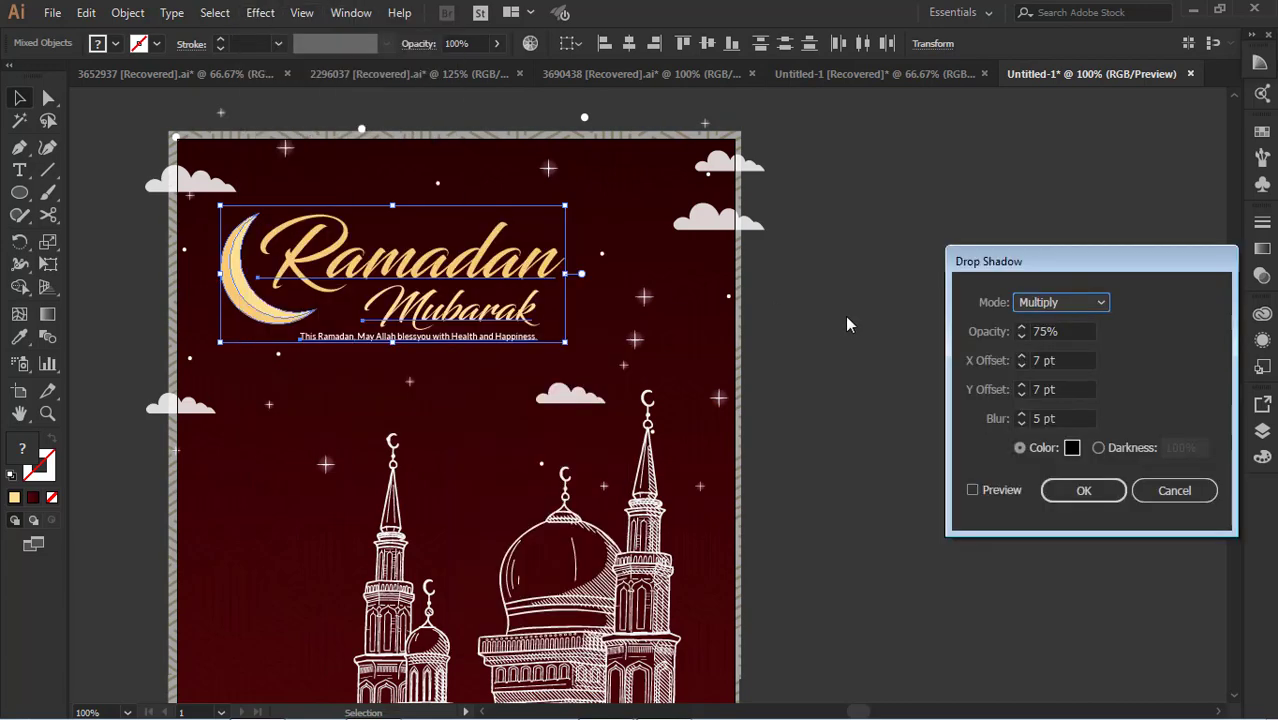
left_click(972, 490)
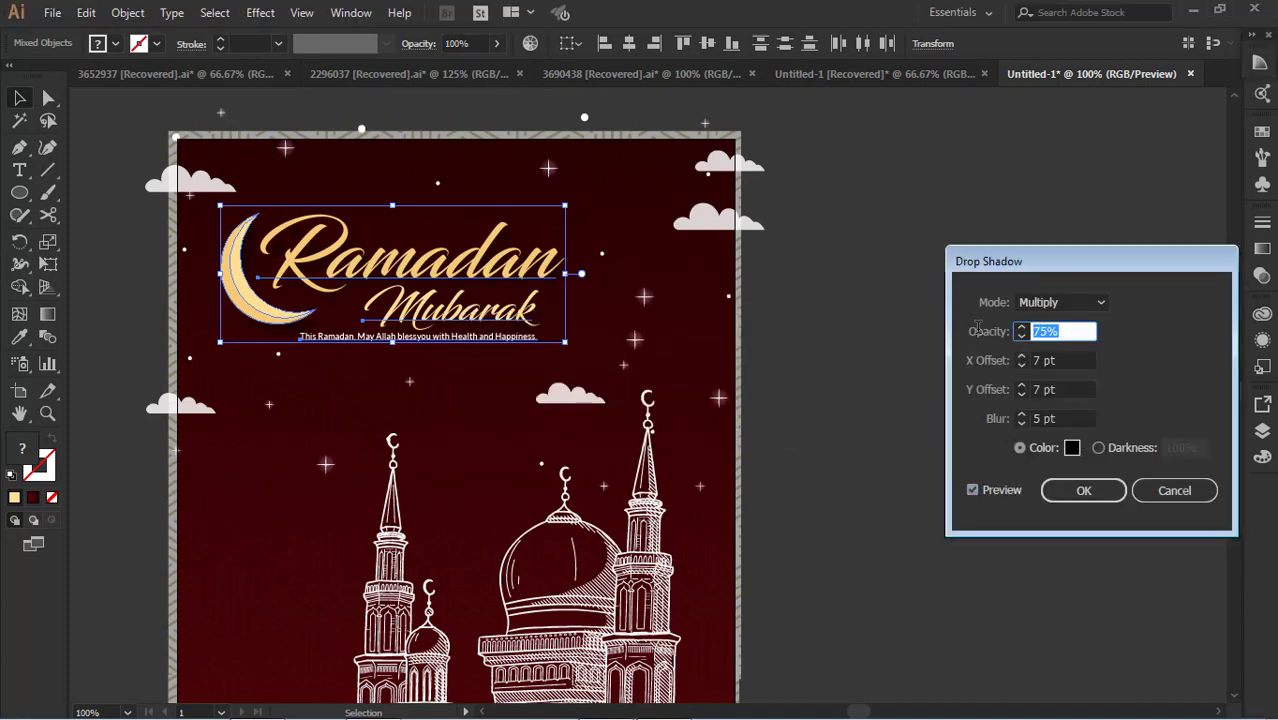
left_click(972, 491)
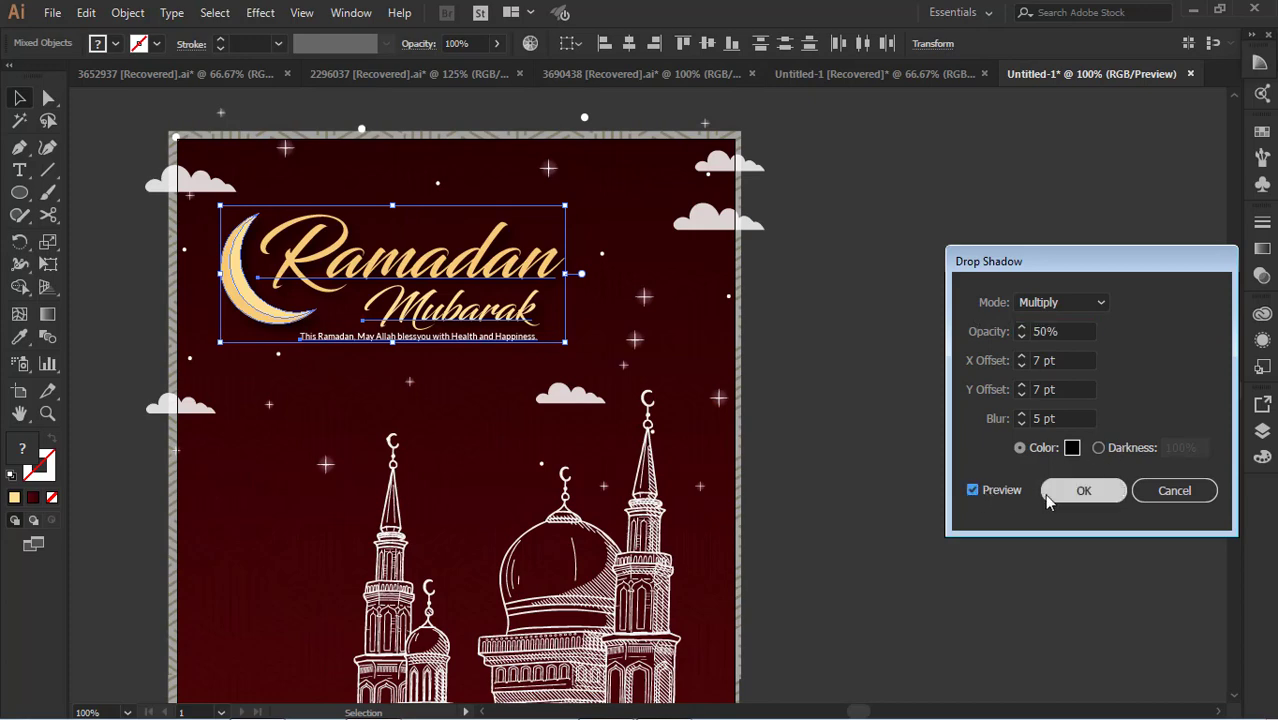
left_click(1050, 497)
left_click(845, 455)
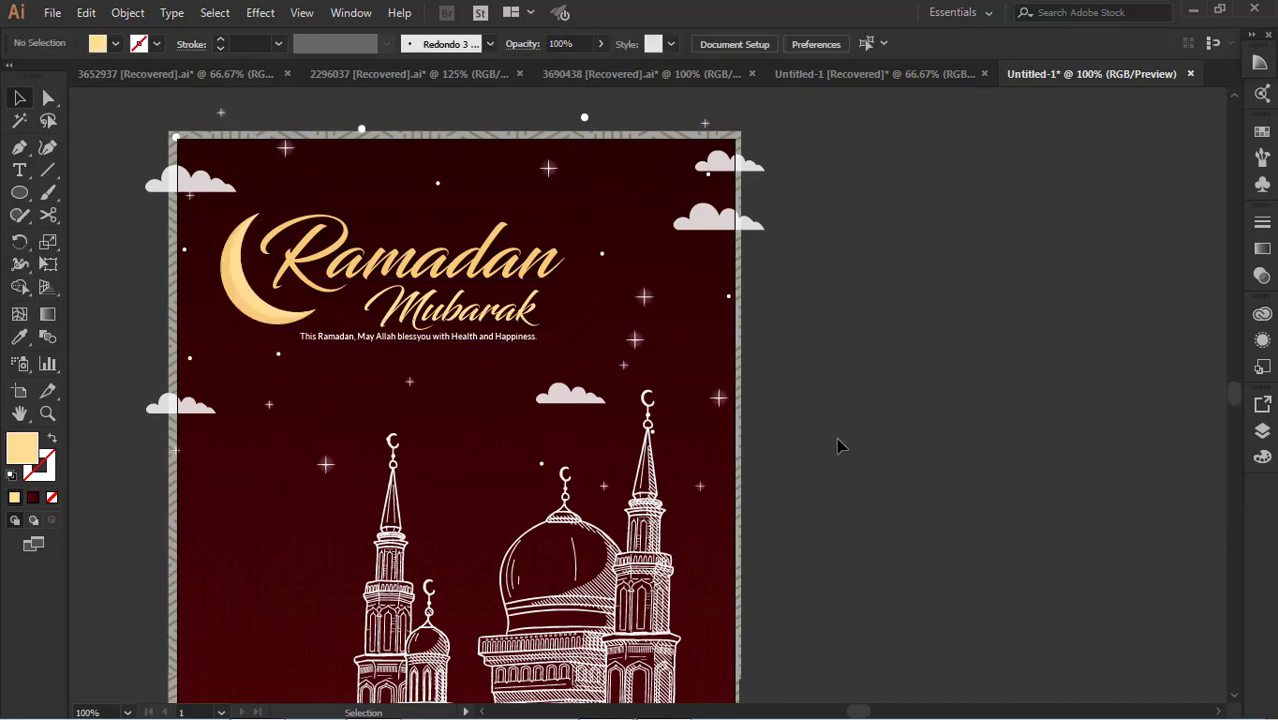
Apply a Multiply drop shadow at 25% opacity to the mosque illustration
scroll(650, 490, "down", 3)
left_click(649, 491)
left_click(260, 12)
mouse_move(365, 222)
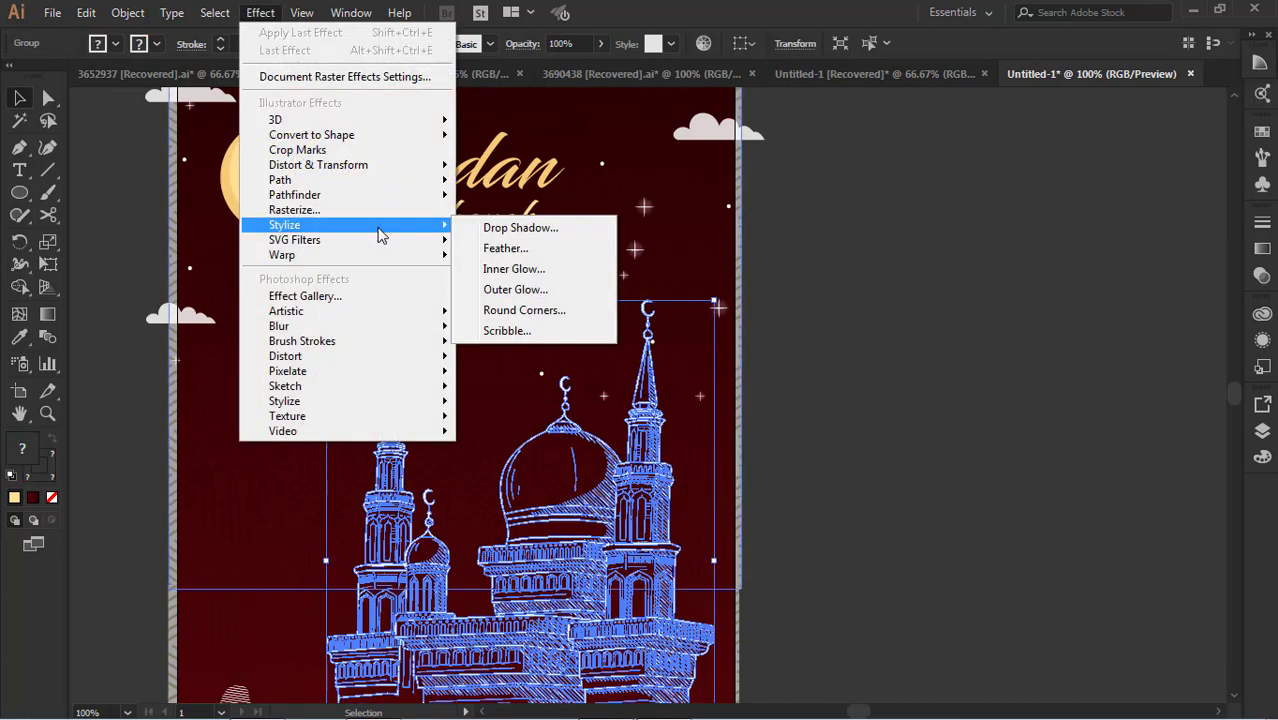
left_click(545, 226)
left_click(972, 490)
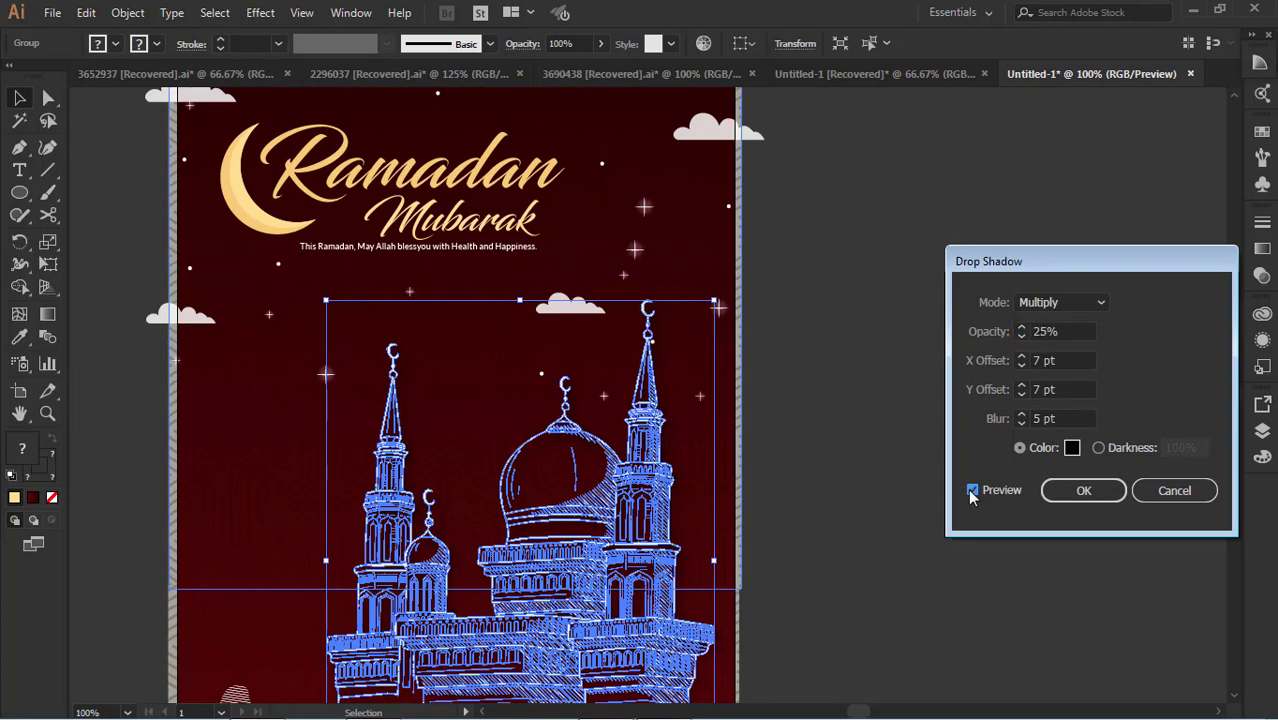
key("Return")
left_click(775, 462)
scroll(775, 462, "down", 4)
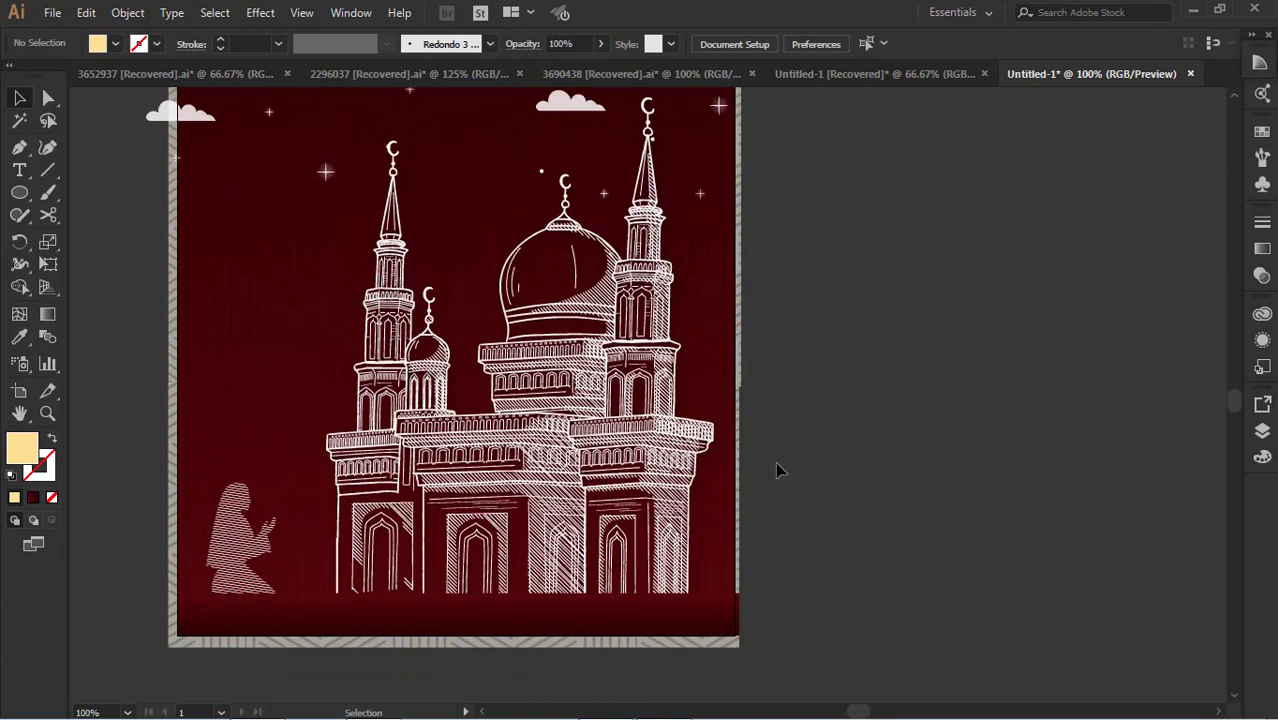
scroll(807, 460, "up", 4)
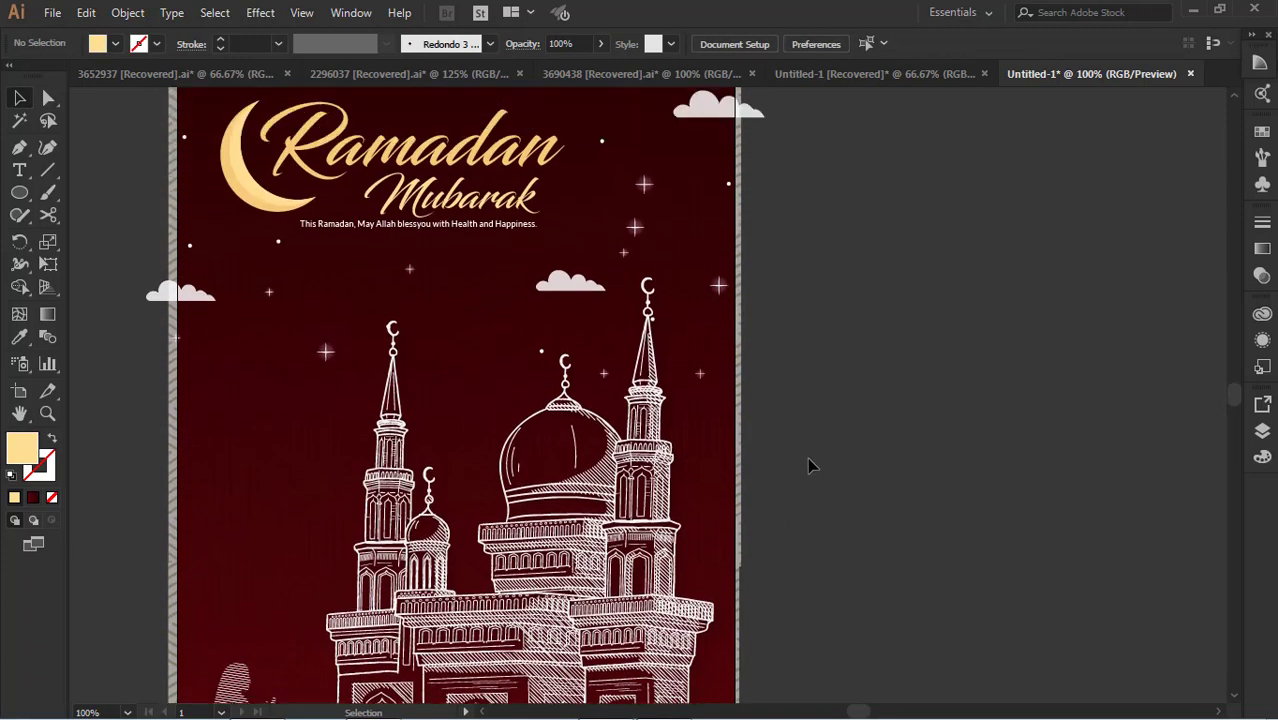
scroll(808, 462, "down", 2)
key("ctrl+minus")
scroll(762, 485, "up", 2)
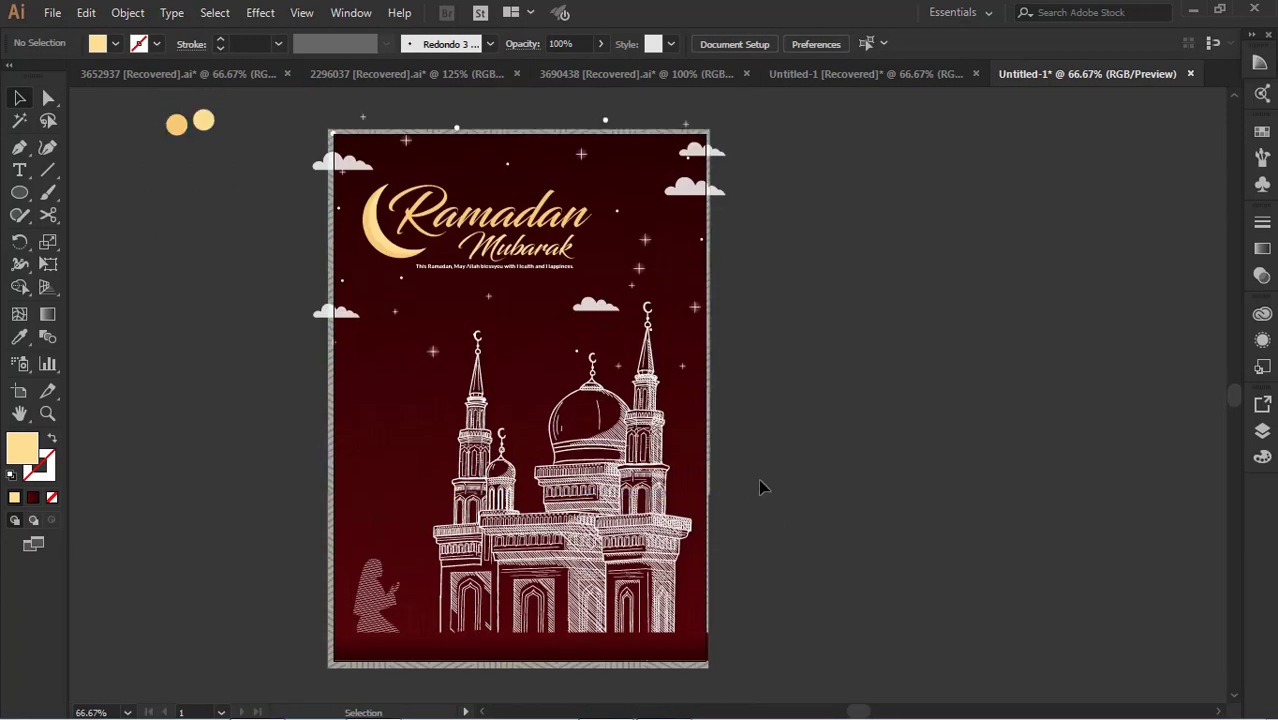
scroll(785, 437, "down", 2)
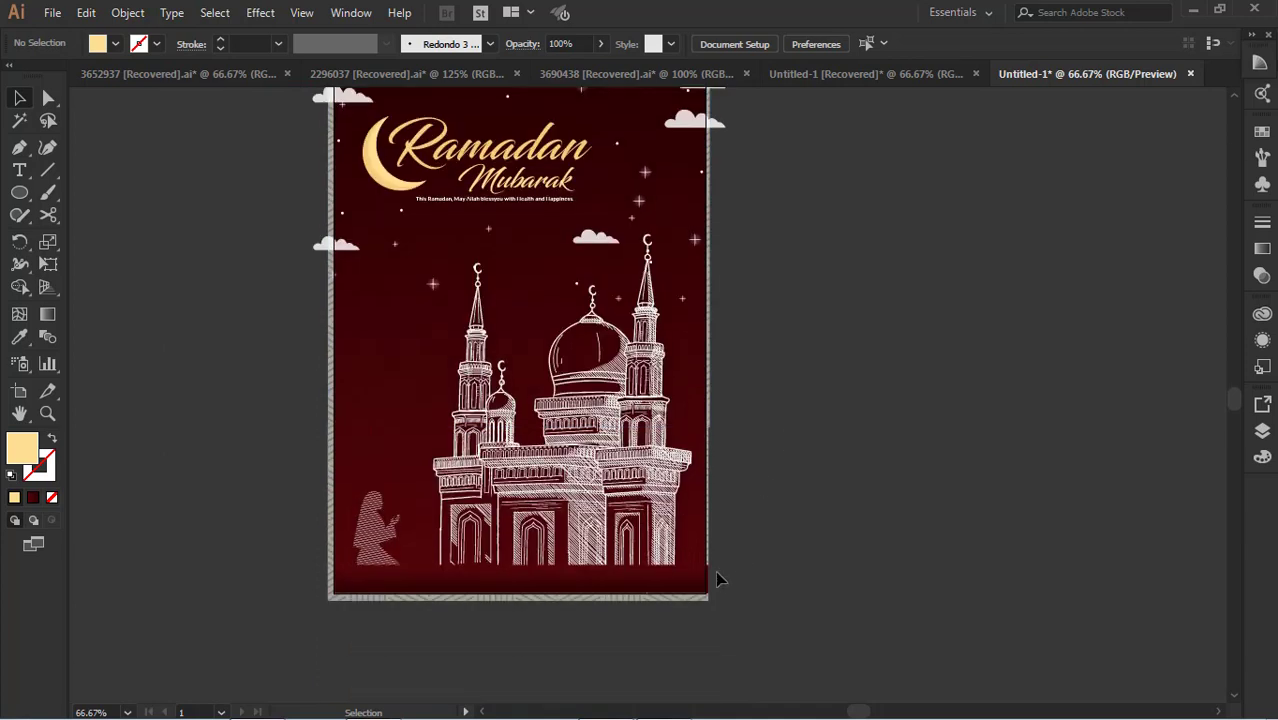
Try recolouring the ground strip from a cloud's style, ending with solid white at 100% opacity
left_click(702, 581)
key("i")
left_click(330, 246)
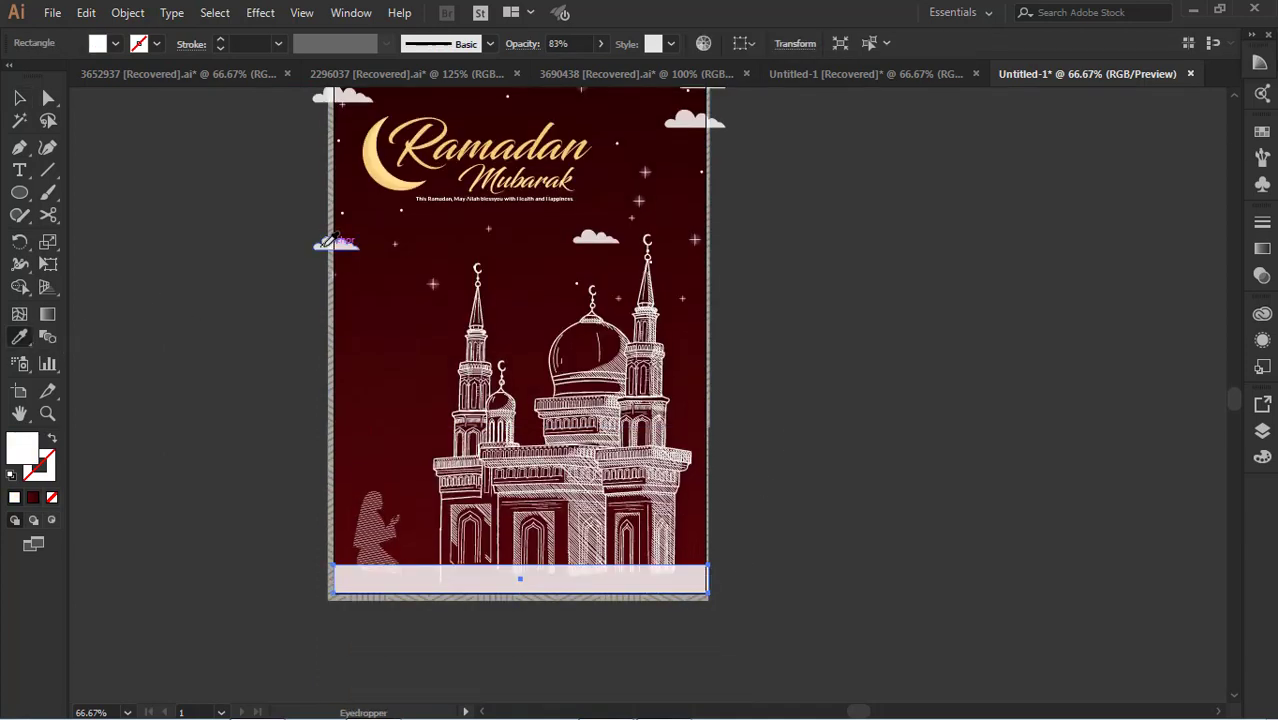
left_click(115, 43)
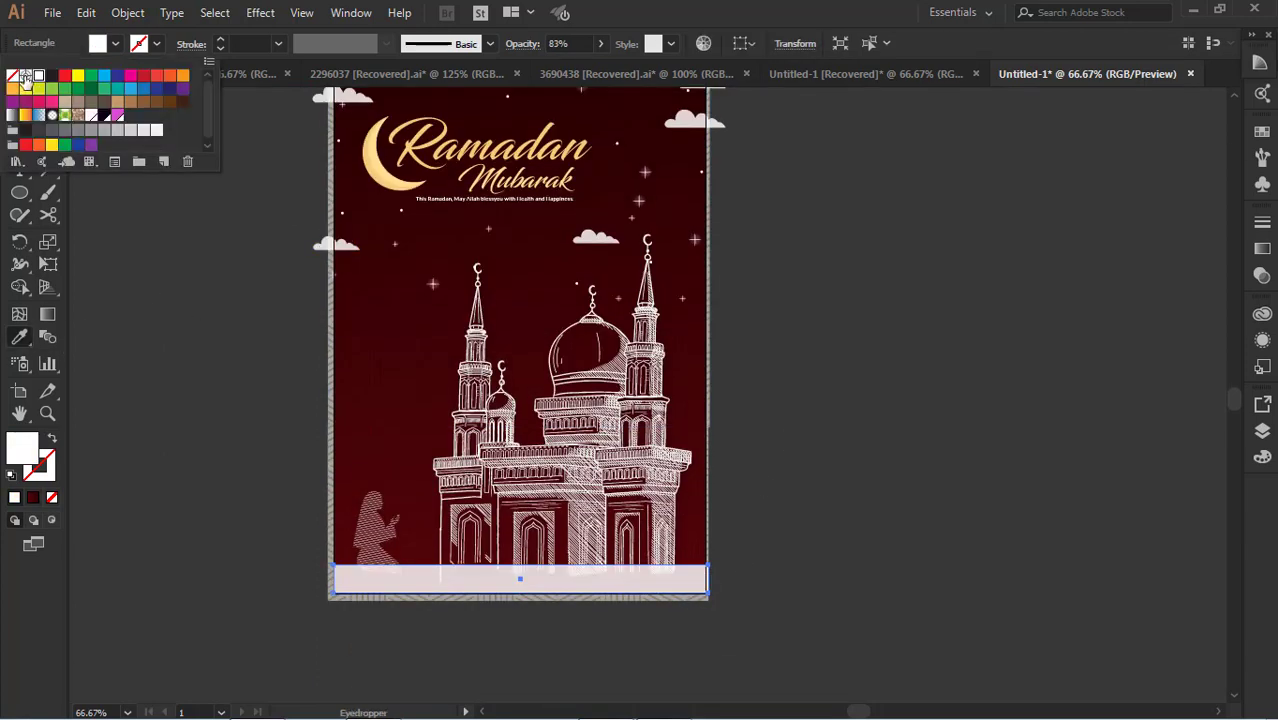
left_click(601, 44)
left_click_drag(586, 66, 619, 76)
left_click(784, 463)
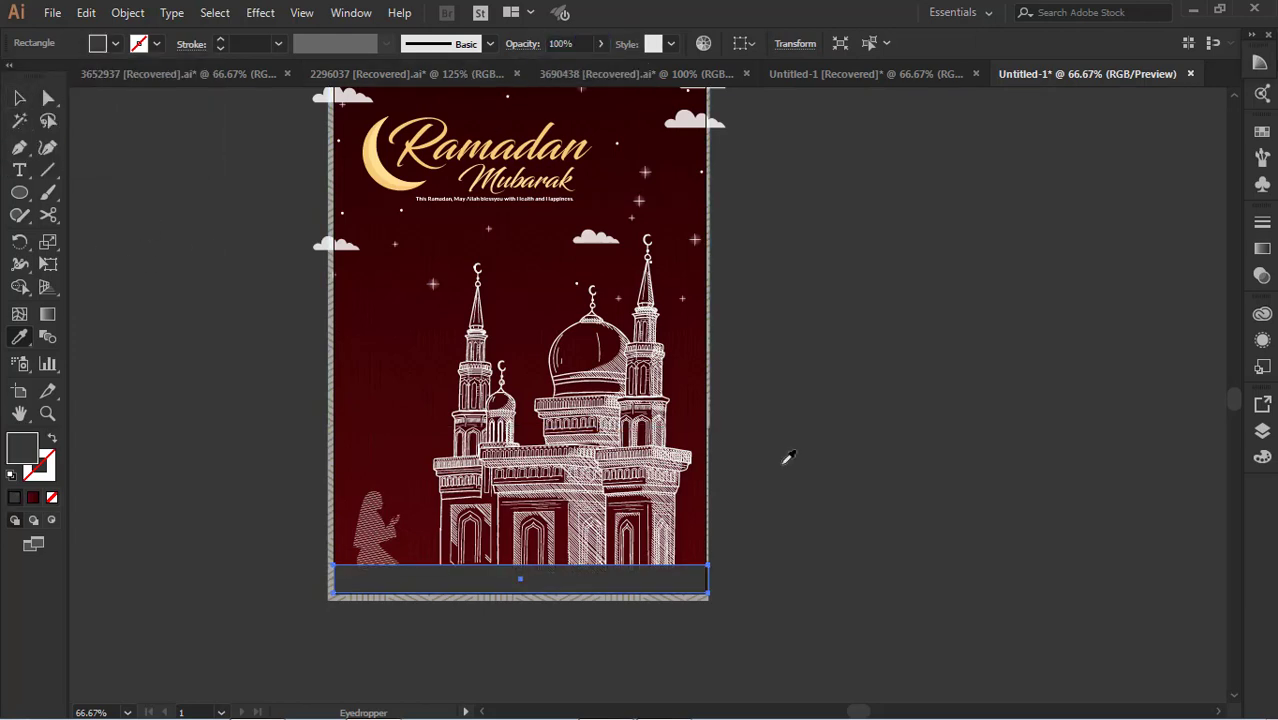
left_click(115, 43)
left_click(38, 77)
key("Escape")
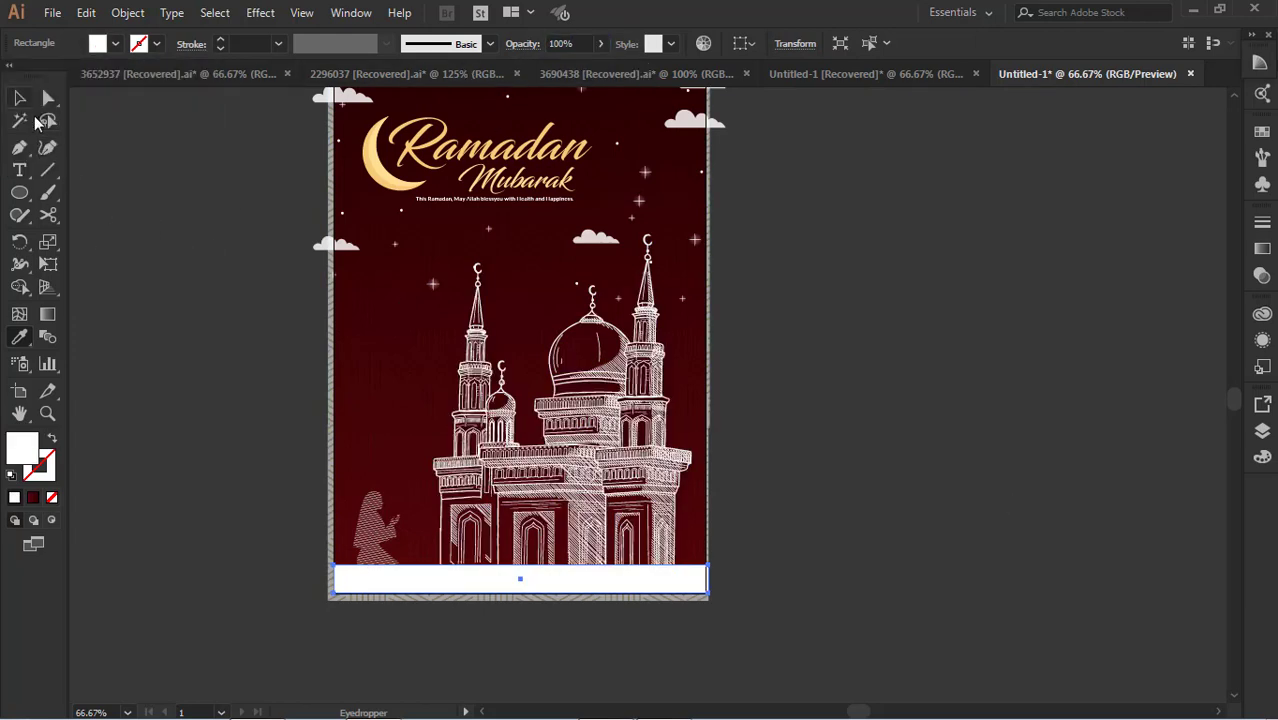
Try filling the white ground strip with the pale gold sampled from the crescent
left_click(847, 488)
left_click(665, 582)
left_click(16, 340)
left_click(369, 155)
left_click(19, 97)
left_click(250, 268)
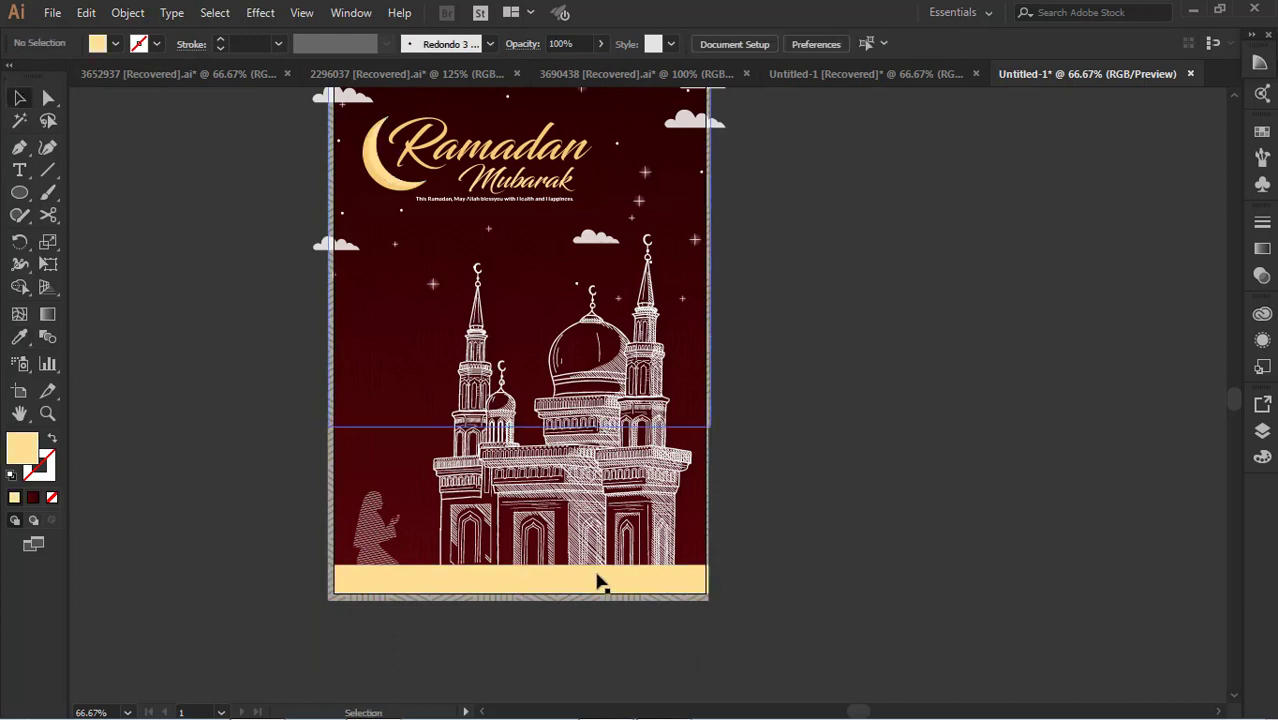
Try overlaying a slightly shorter band on the pale gold ground strip and fill it with the title's deeper gold
left_click(600, 582)
left_click(812, 551)
left_click(642, 587)
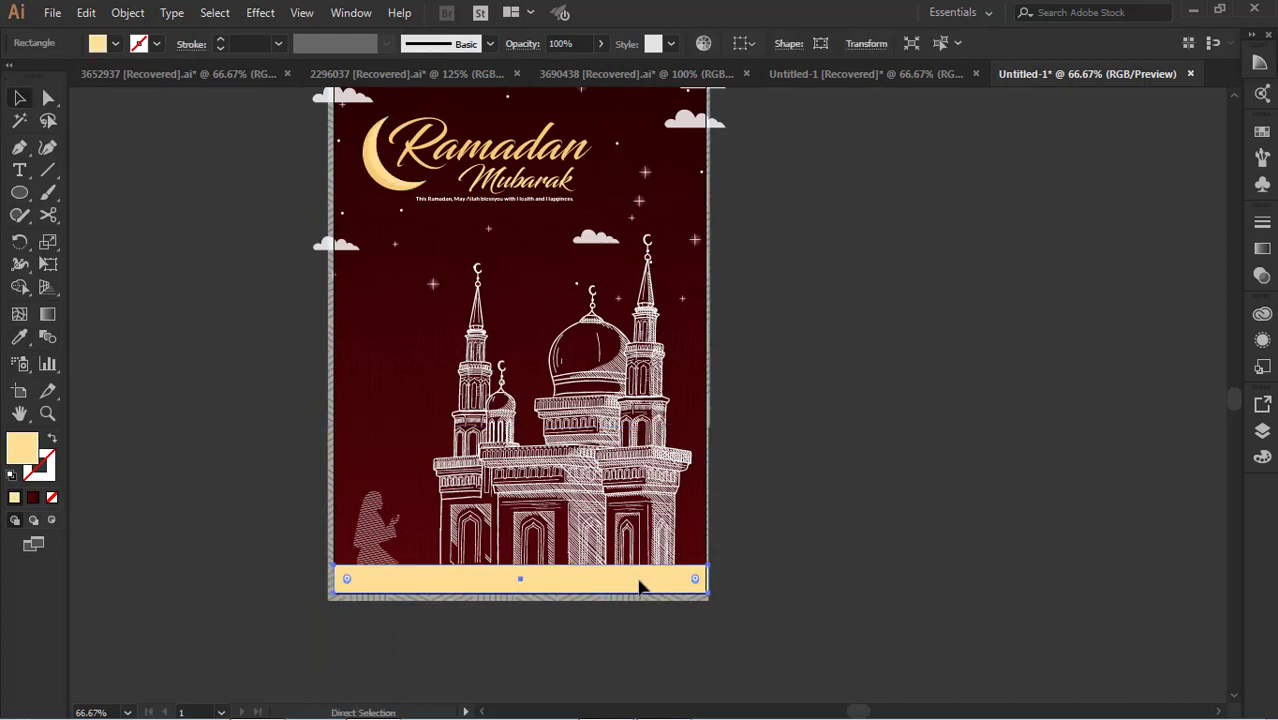
left_click_drag(521, 566, 522, 569)
left_click(19, 337)
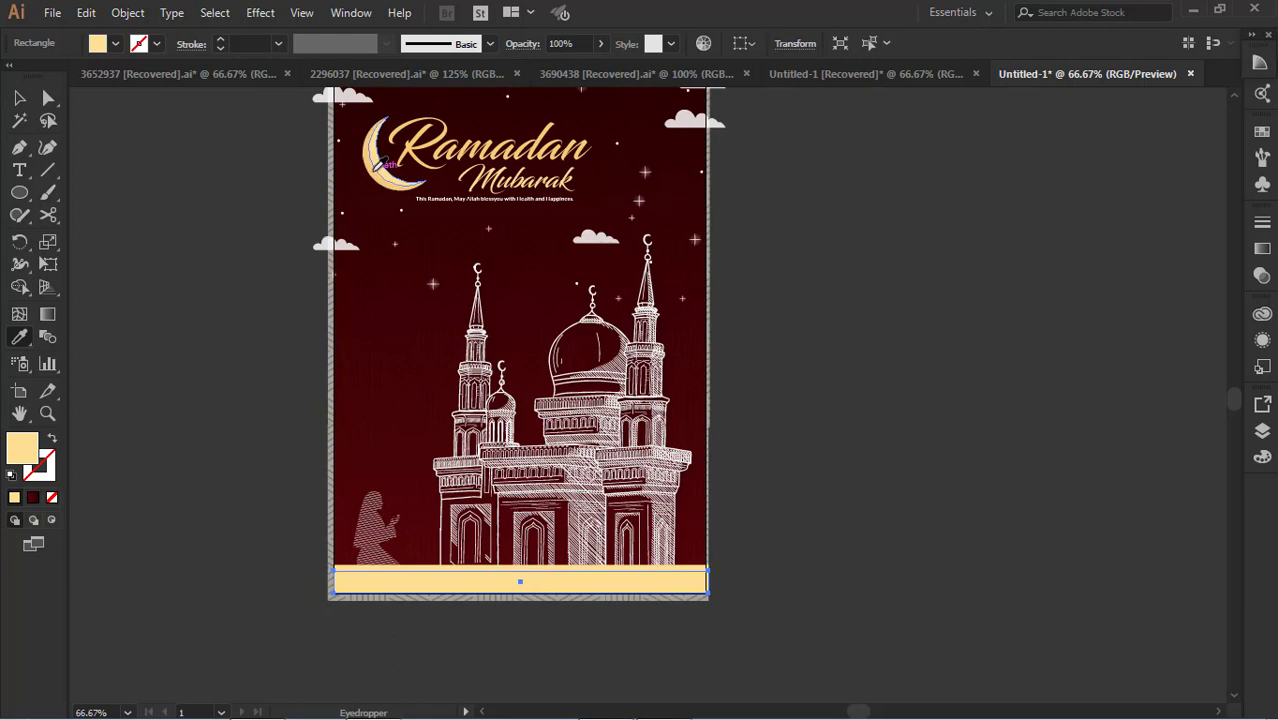
left_click(476, 149)
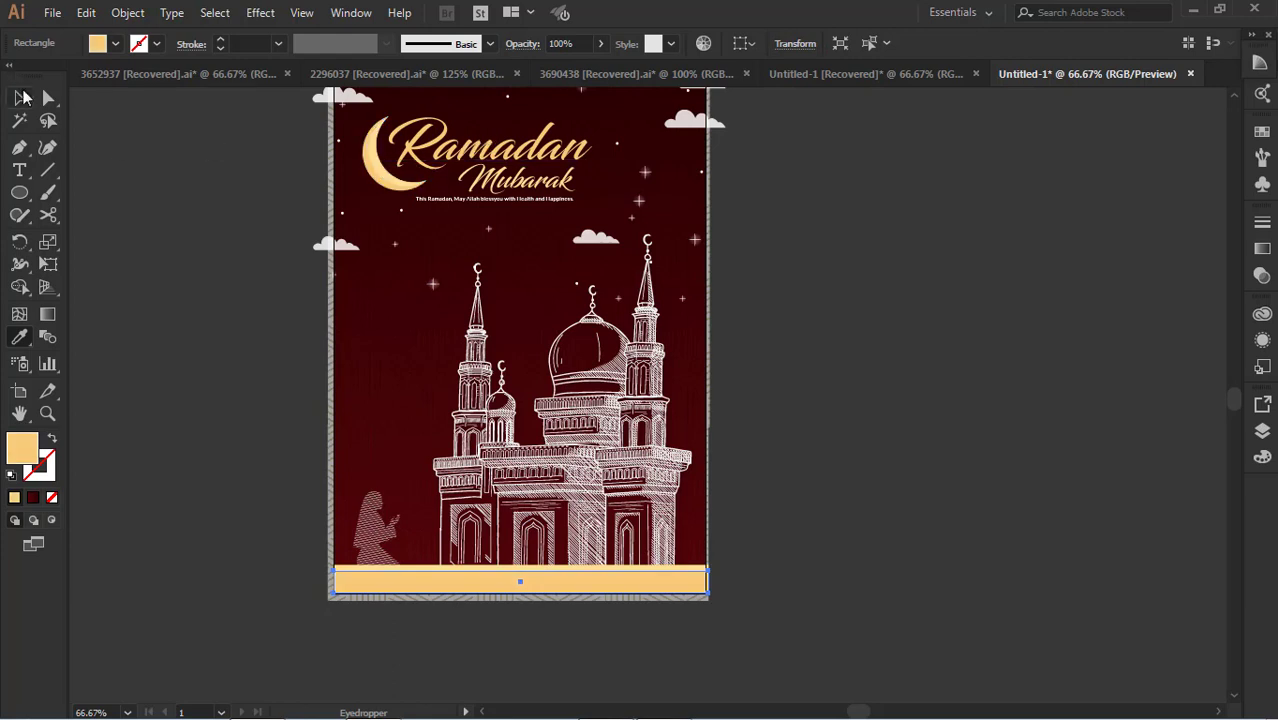
key("v")
left_click(793, 594)
scroll(879, 534, "up", 1)
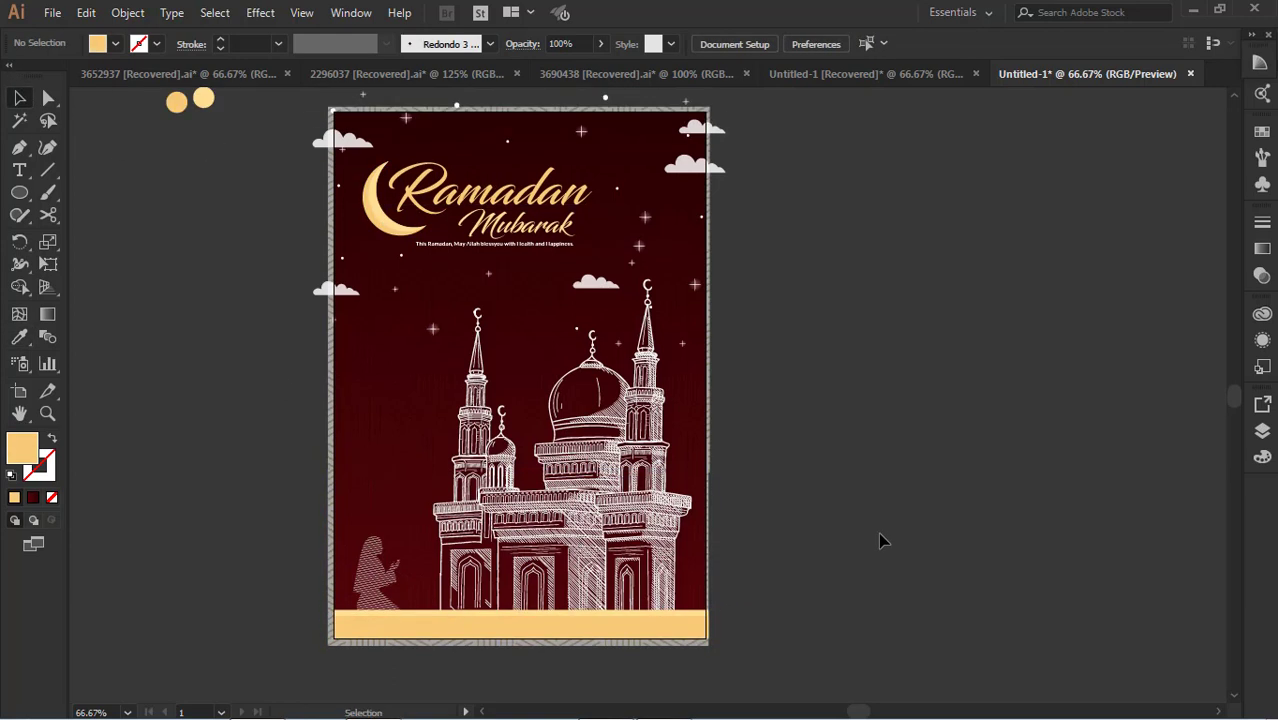
Undo the gold and white recolouring of the ground strip, together with the overlaid band
key("a")
left_click(658, 636)
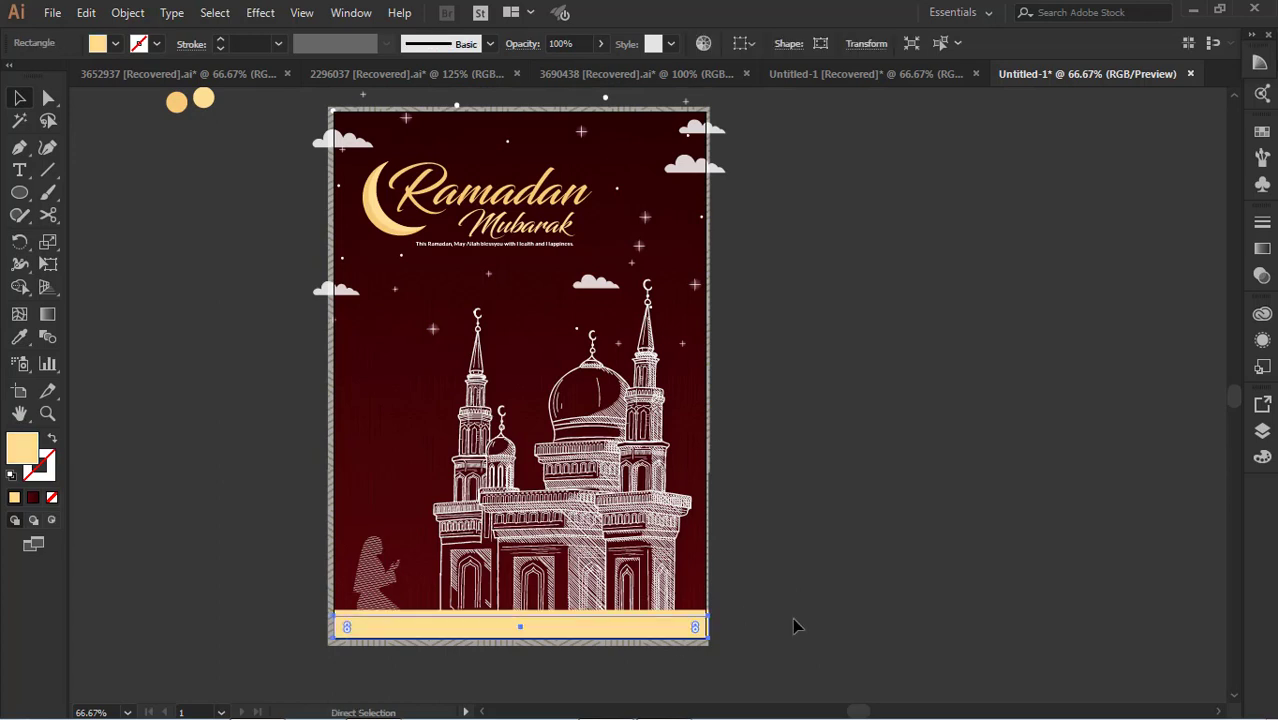
key("ctrl+z")
key("ctrl+z")
key("ctrl+shift+z")
key("ctrl+z")
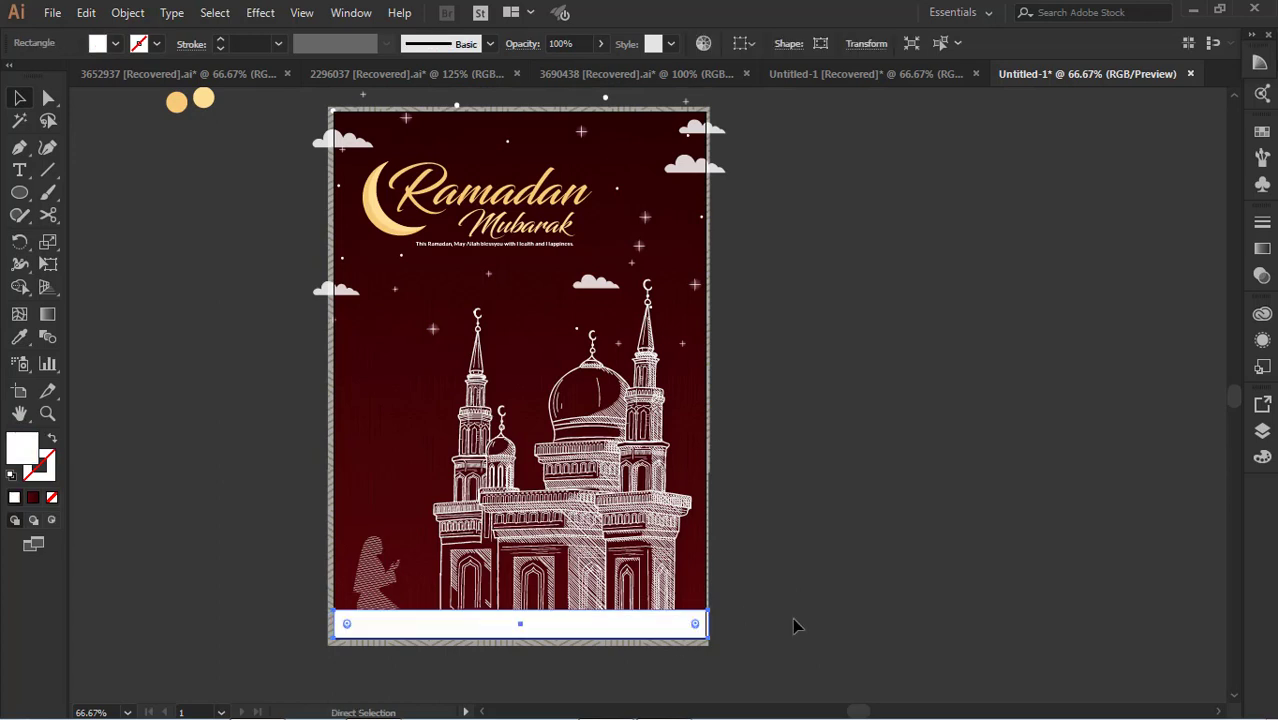
key("ctrl+shift+z")
key("ctrl+shift+z")
Move the dark red ground strip off the poster onto the empty canvas and lower the mosque to the poster's bottom border
left_click(788, 617)
left_click_drag(658, 623, 1188, 599)
left_click_drag(663, 511, 670, 548)
left_click(800, 449)
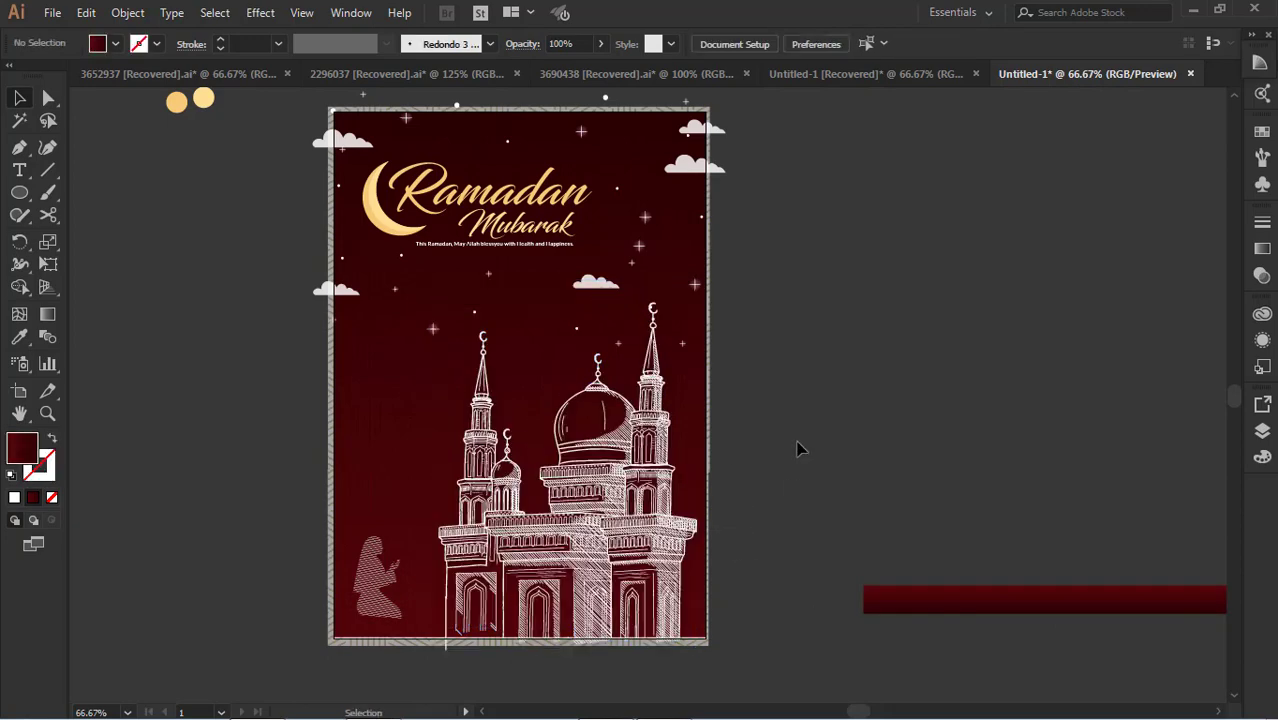
Lower the praying figure to the bottom border and enlarge the mosque slightly to about 423 × 569 pt
left_click_drag(380, 578, 387, 604)
scroll(700, 400, "up", 1)
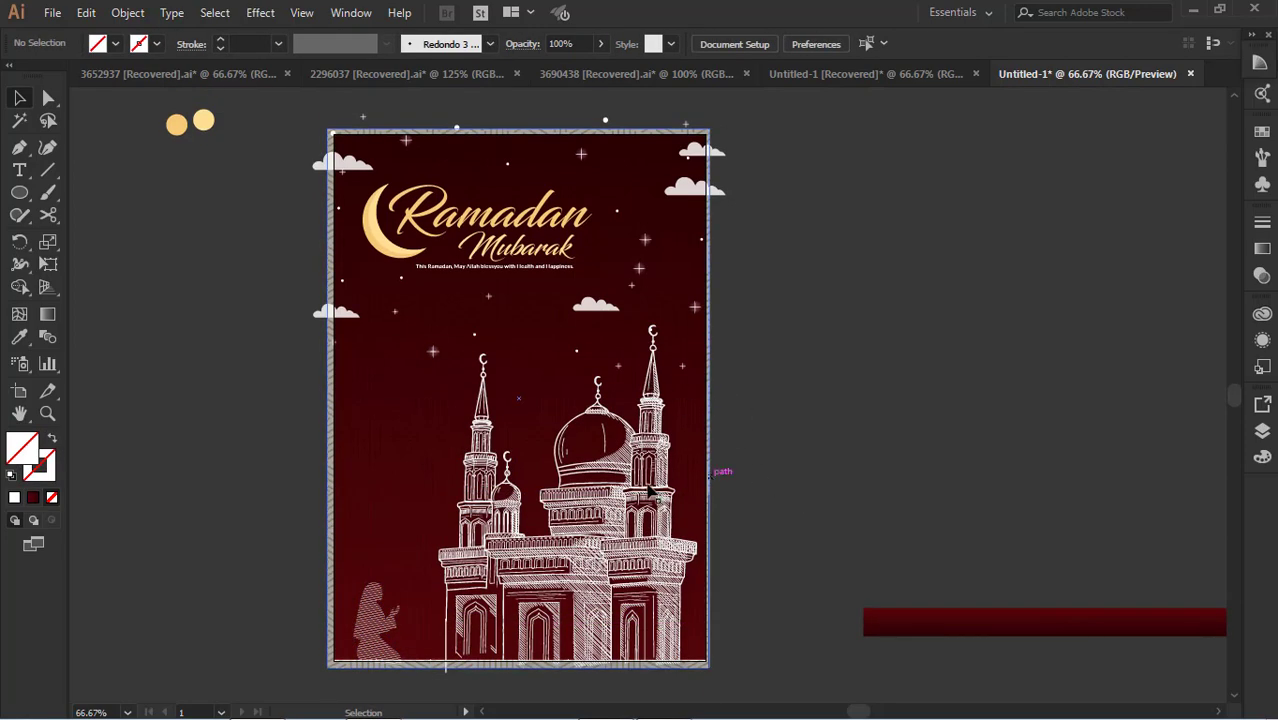
left_click(665, 482)
left_click_drag(438, 325, 432, 316)
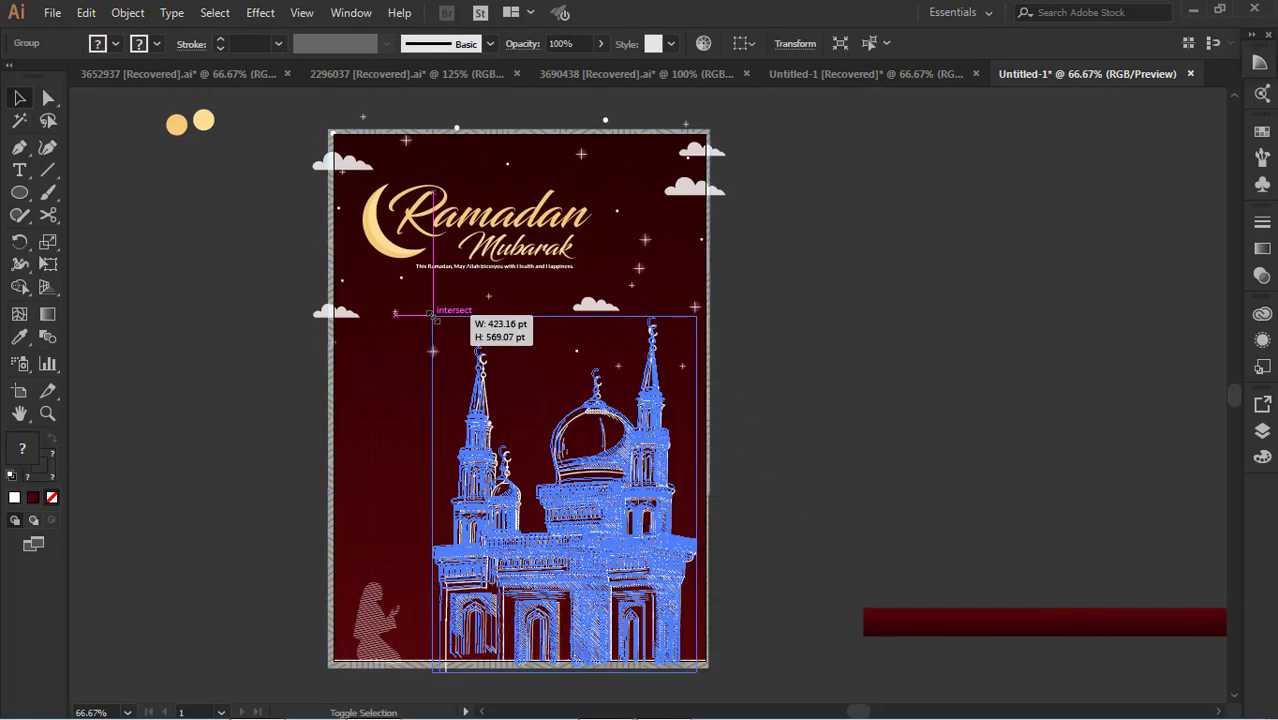
left_click(802, 412)
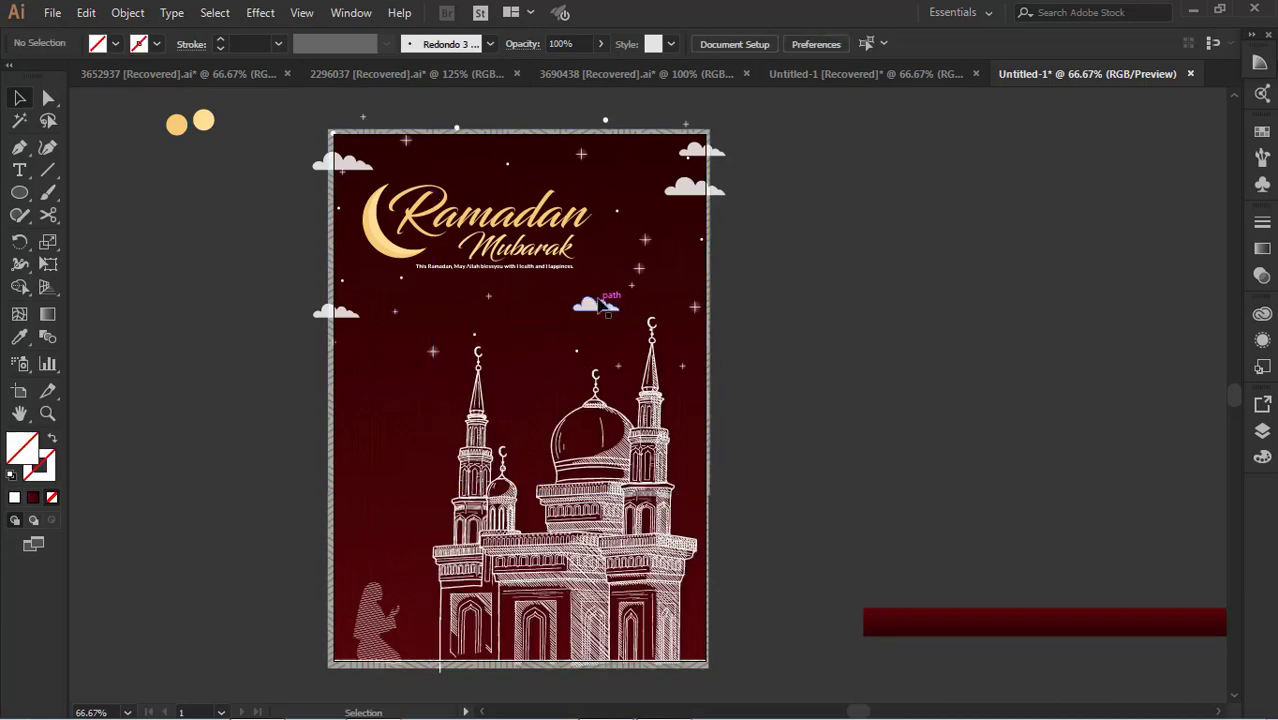
Select all five clouds and lower their opacity so they look fainter against the sky
left_click(599, 300)
left_click(695, 185, "shift")
left_click(700, 150, "shift")
left_click(336, 312, "shift")
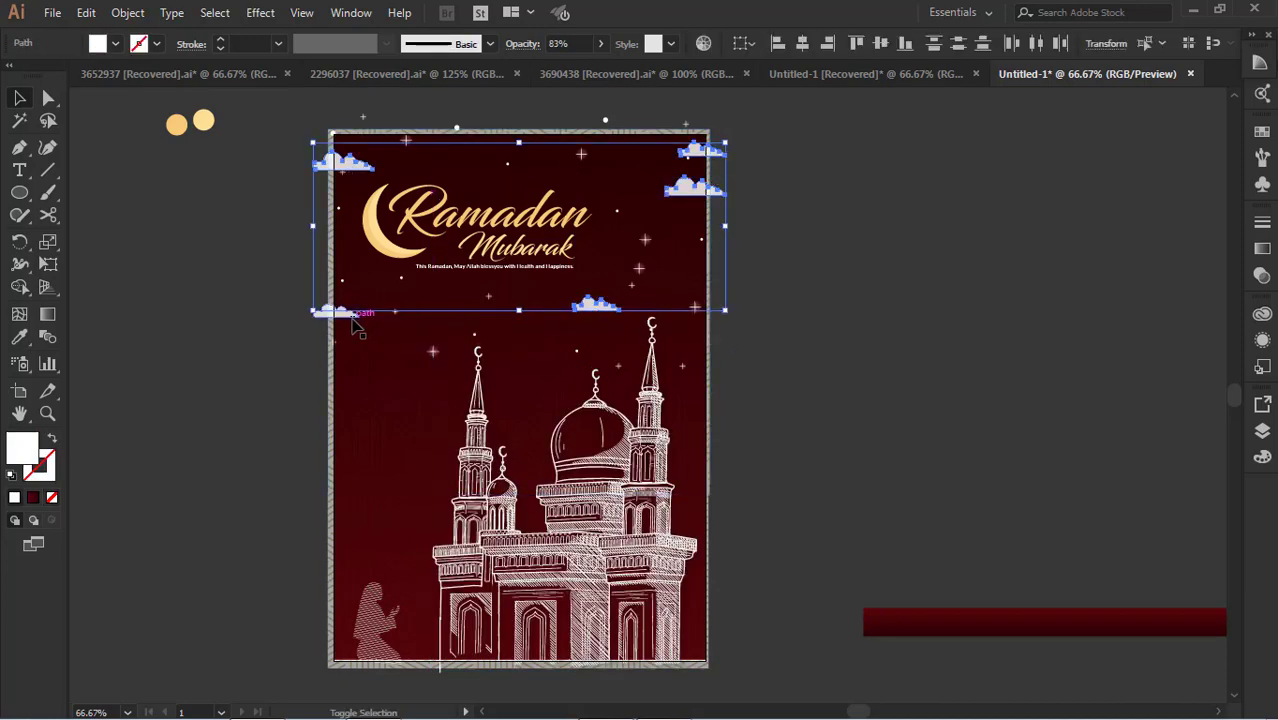
left_click(343, 161, "shift")
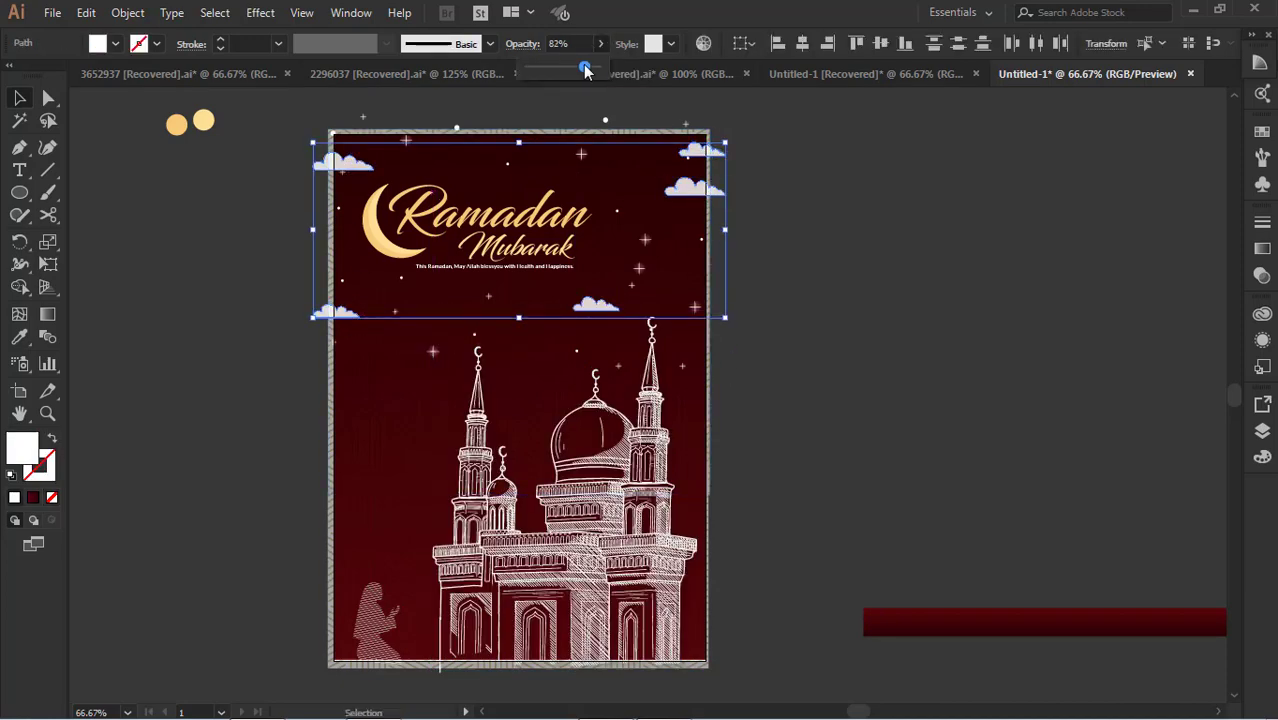
left_click_drag(585, 70, 567, 70)
left_click(760, 312)
Select the crescent, both title words and the blessing line, and enlarge them together slightly
left_click(537, 254)
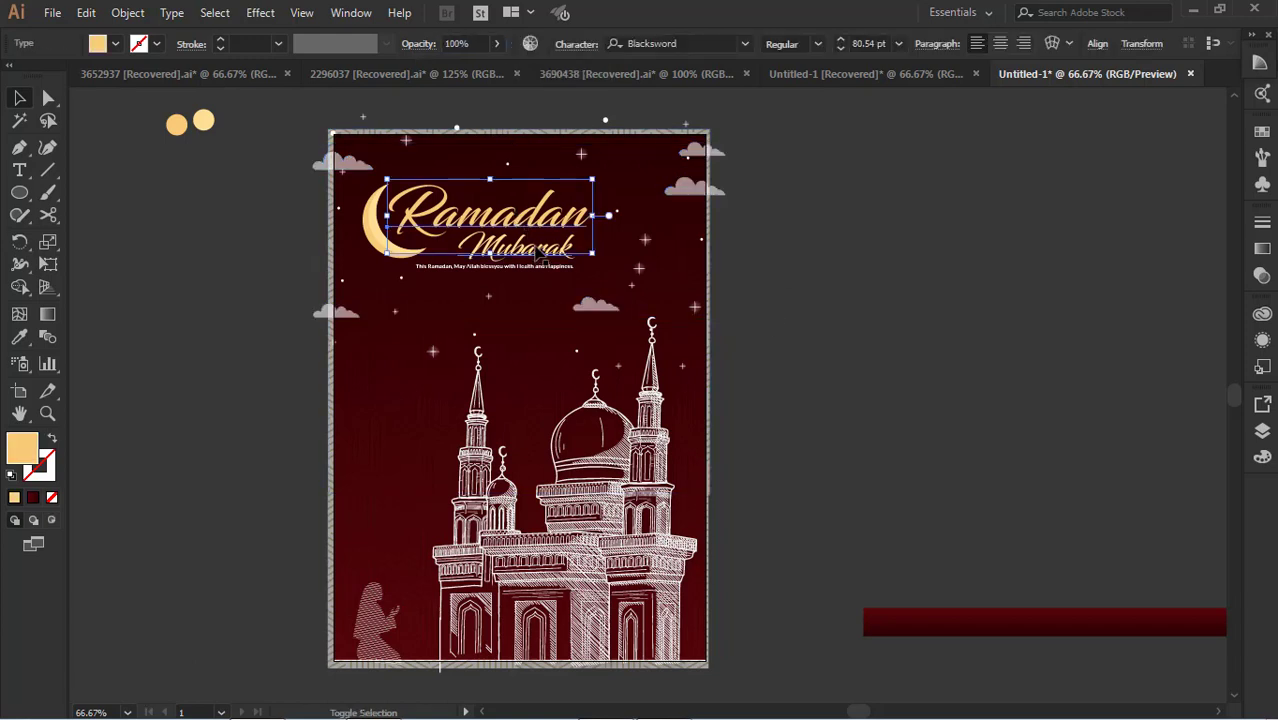
left_click(522, 255, "shift")
left_click(520, 266, "shift")
left_click(519, 268, "shift")
left_click(416, 266, "shift")
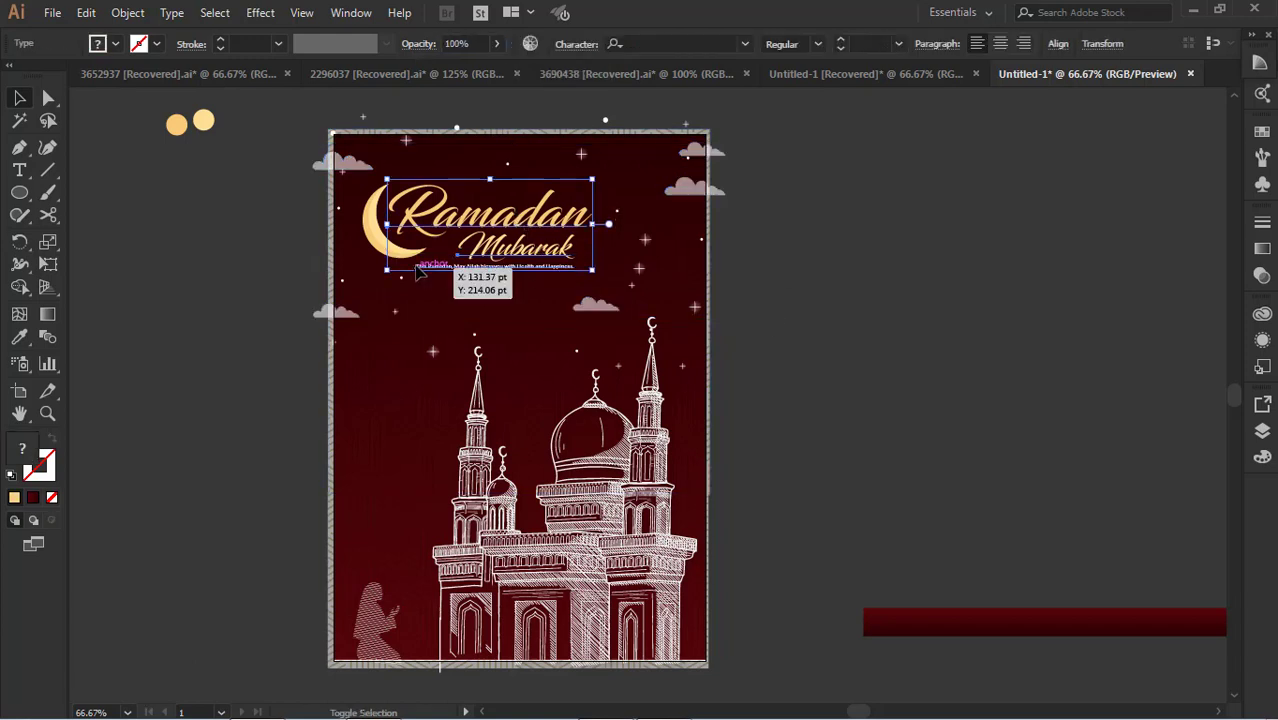
left_click(413, 254, "shift")
left_click_drag(593, 270, 572, 286)
left_click(803, 313)
Isolate the star group and delete the star right of Mubarak and the one above the title near the poster's top border
double_click(639, 269)
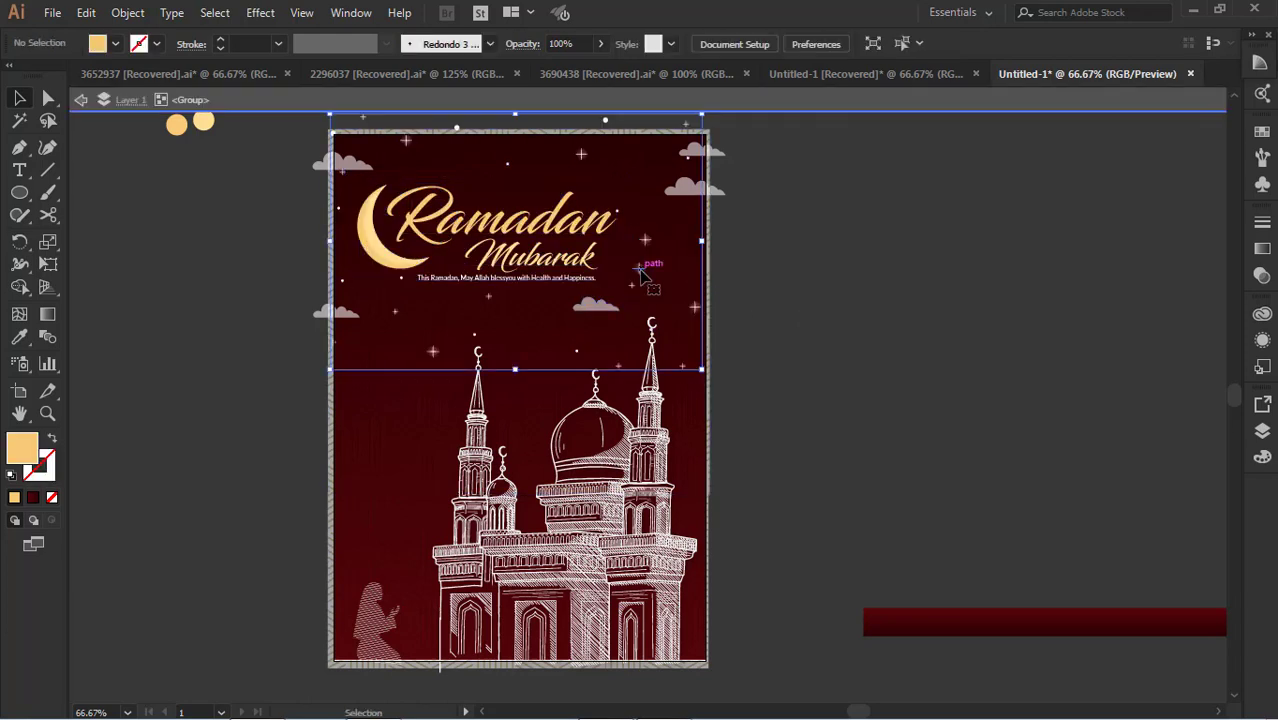
left_click(607, 296)
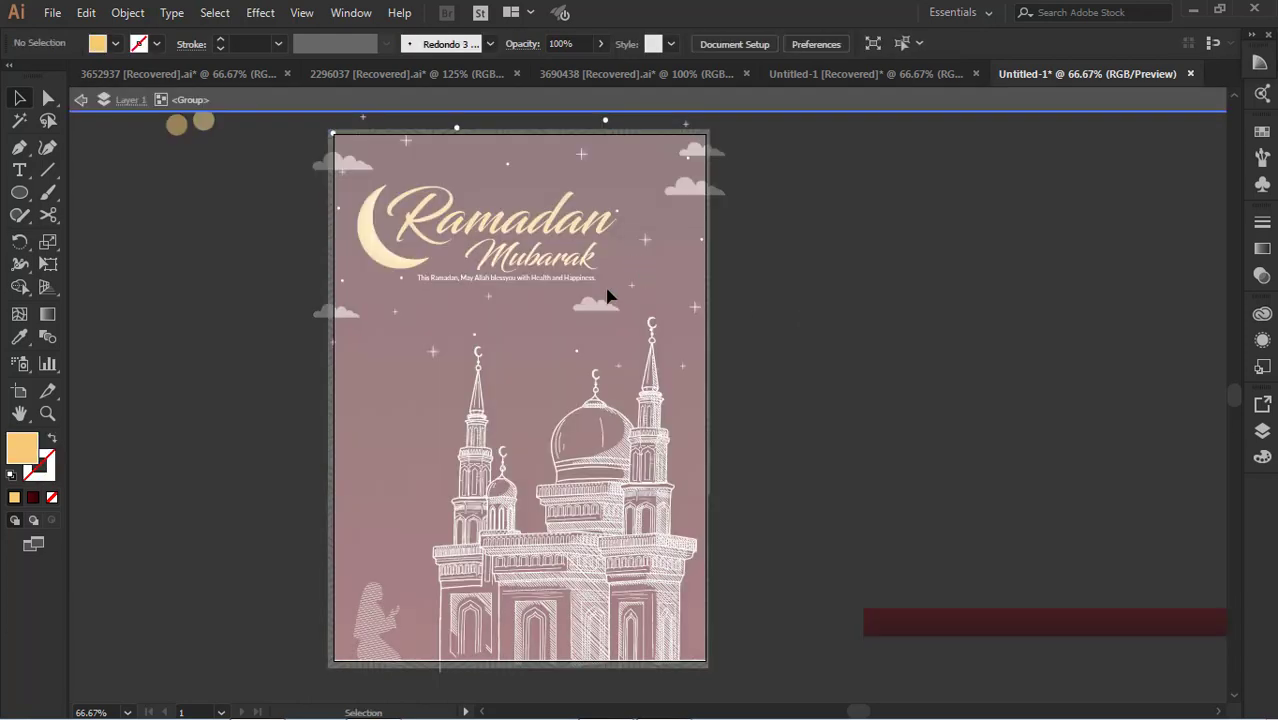
left_click(407, 142)
key("Delete")
left_click(80, 100)
left_click(683, 428)
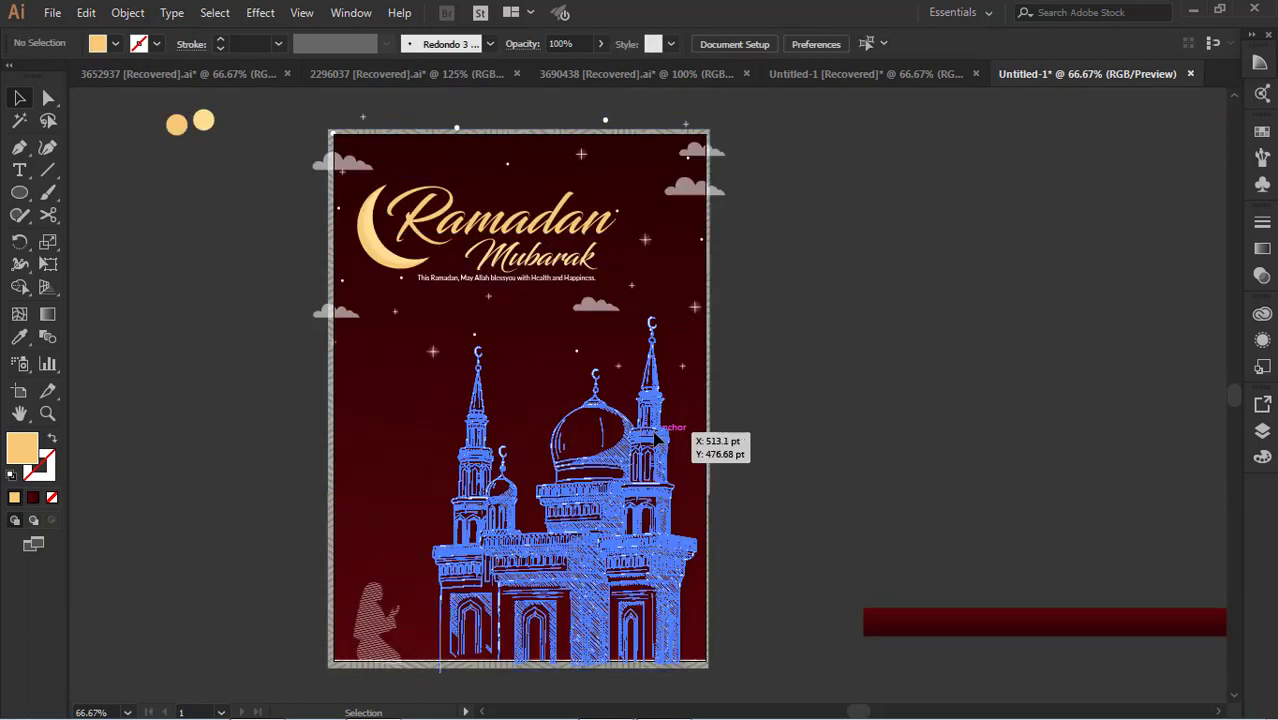
Set the opacity of the mosque's drop shadow to 50%
left_click(1262, 341)
left_click(1100, 380)
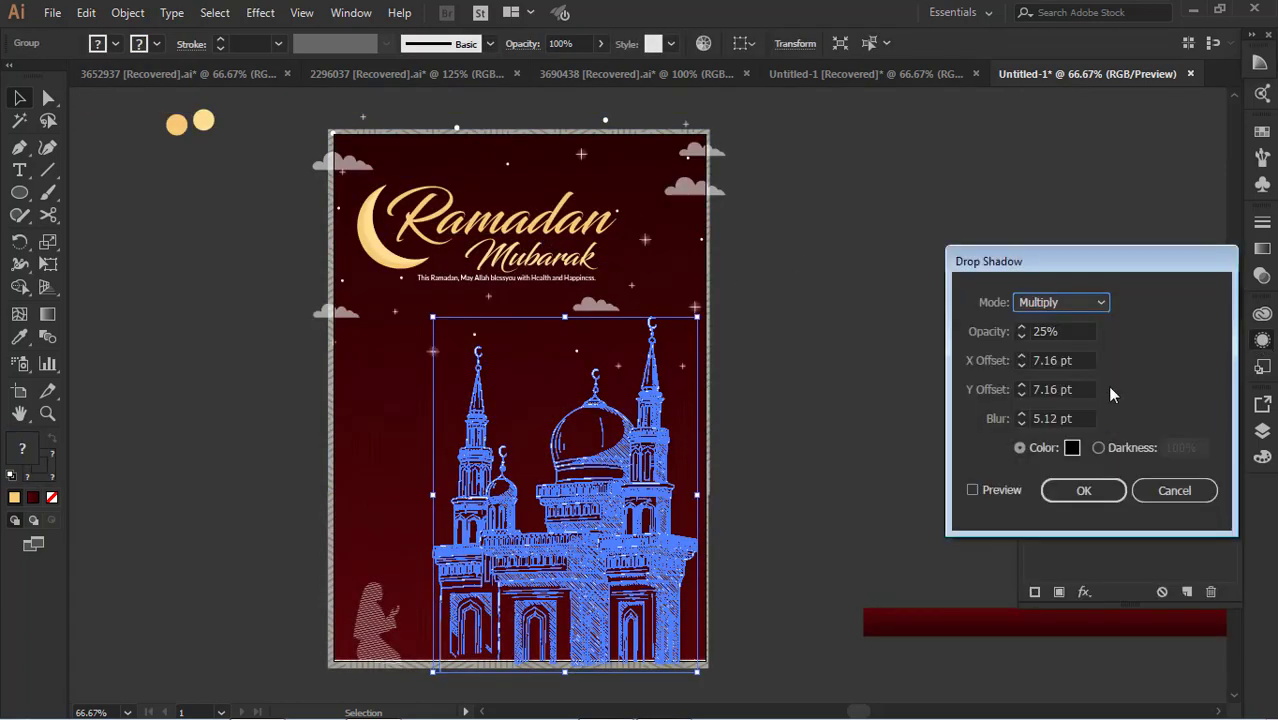
left_click(1062, 486)
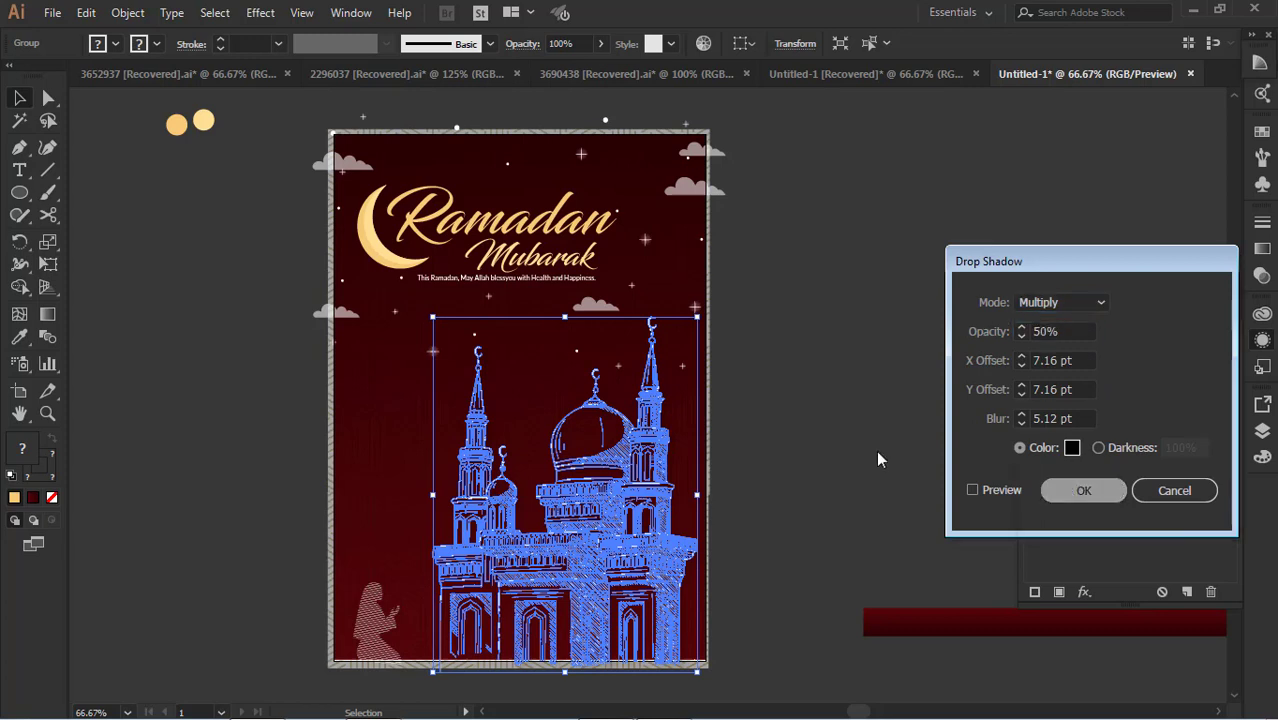
left_click(784, 410)
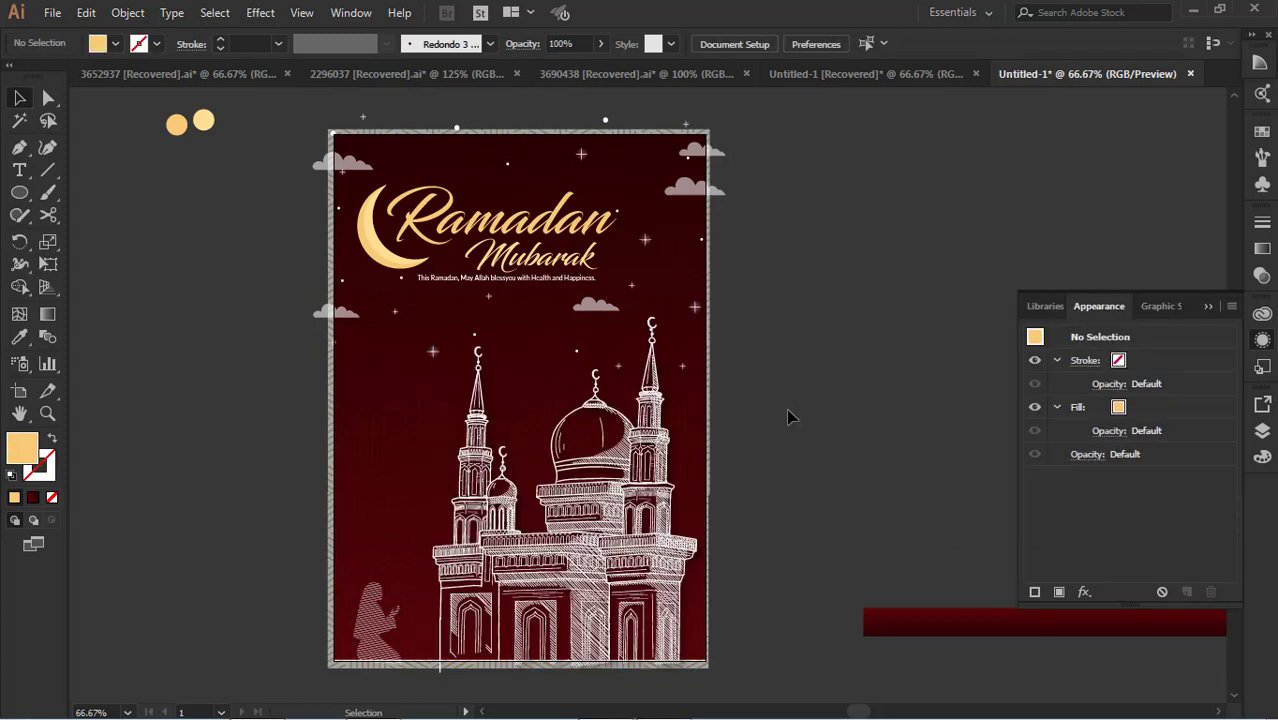
left_click(376, 622)
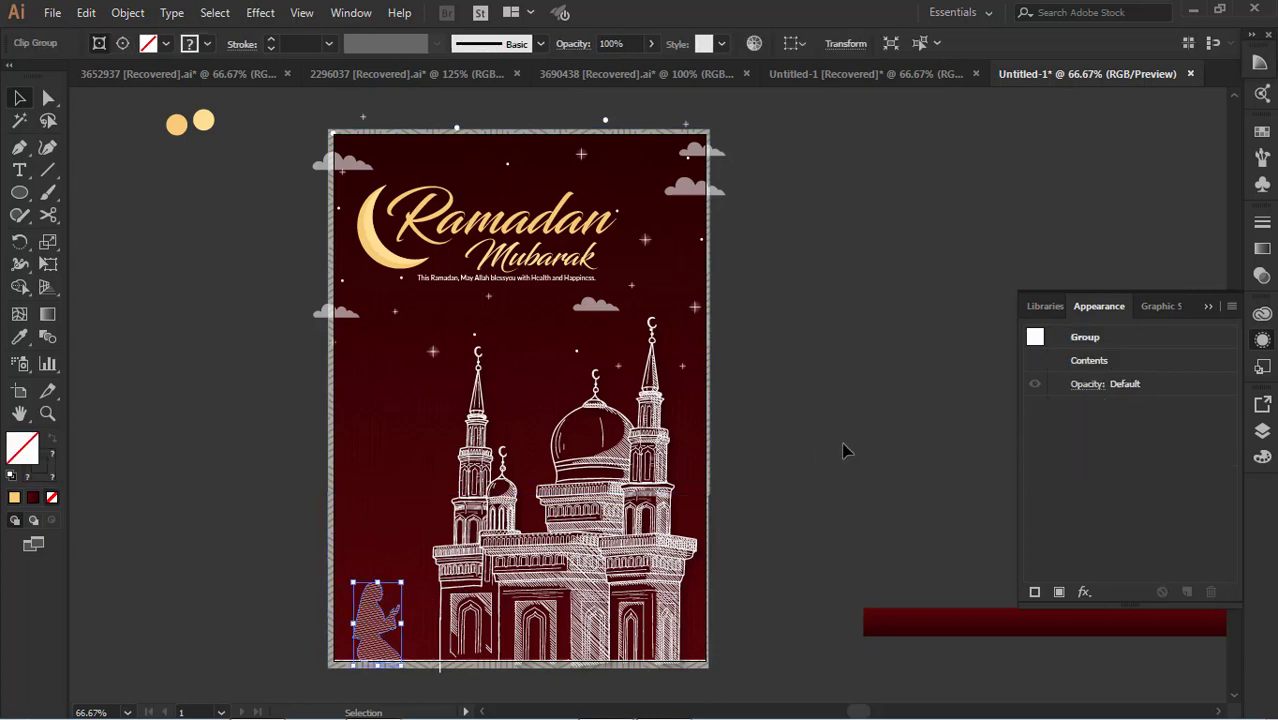
left_click(844, 448)
left_click(665, 288)
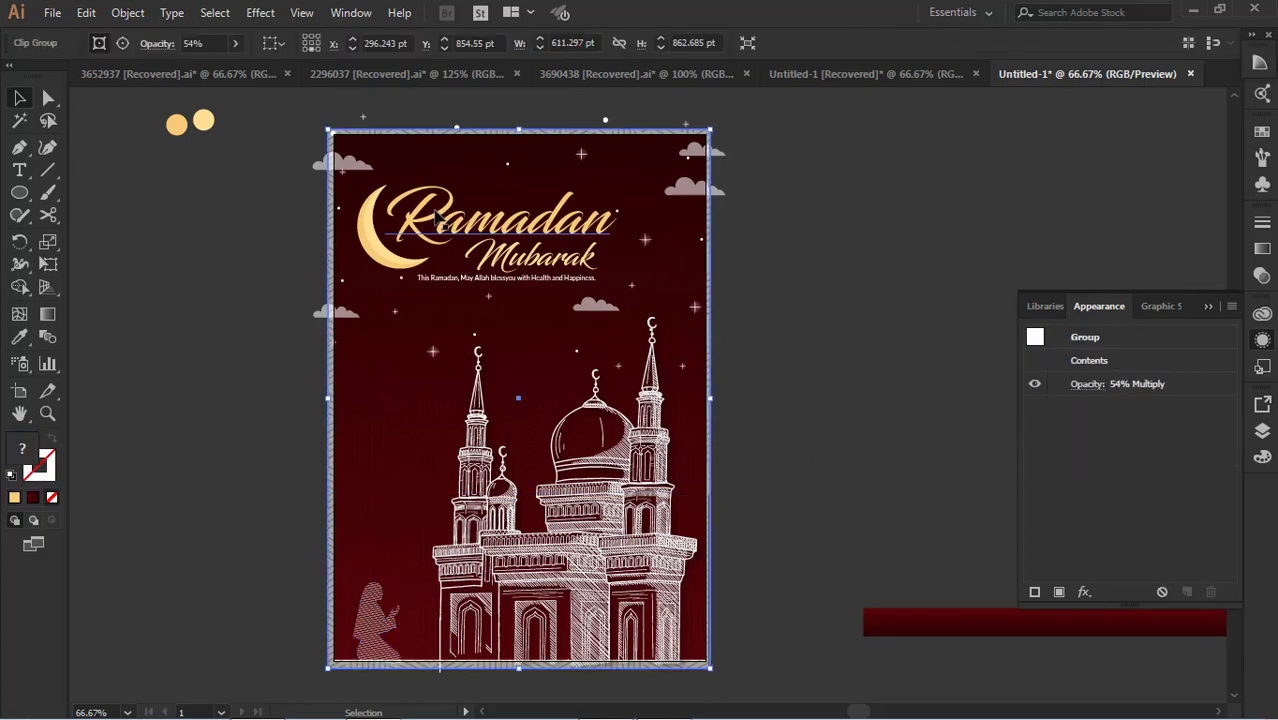
left_click(779, 288)
Duplicate the lower cloud at the poster's right edge and position the copy just above the Ramadan title
scroll(810, 350, "up", 1)
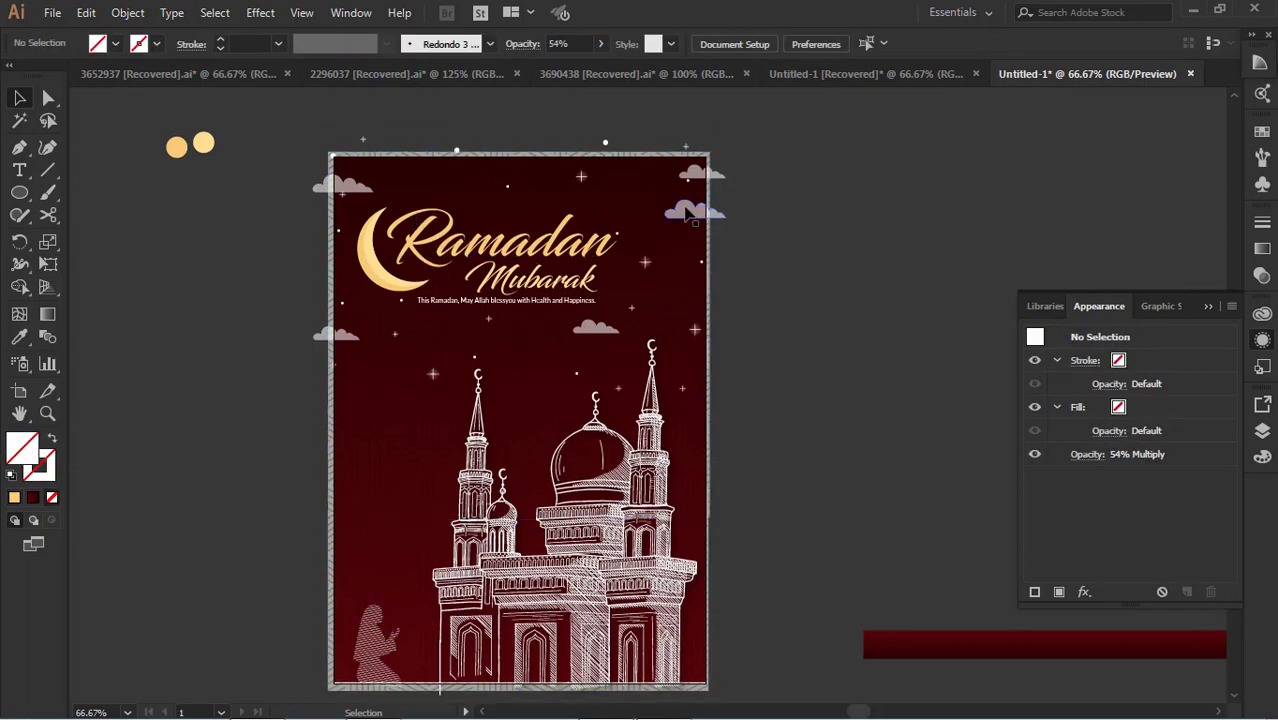
left_click_drag(686, 211, 565, 217, "alt")
key("ctrl+shift+a")
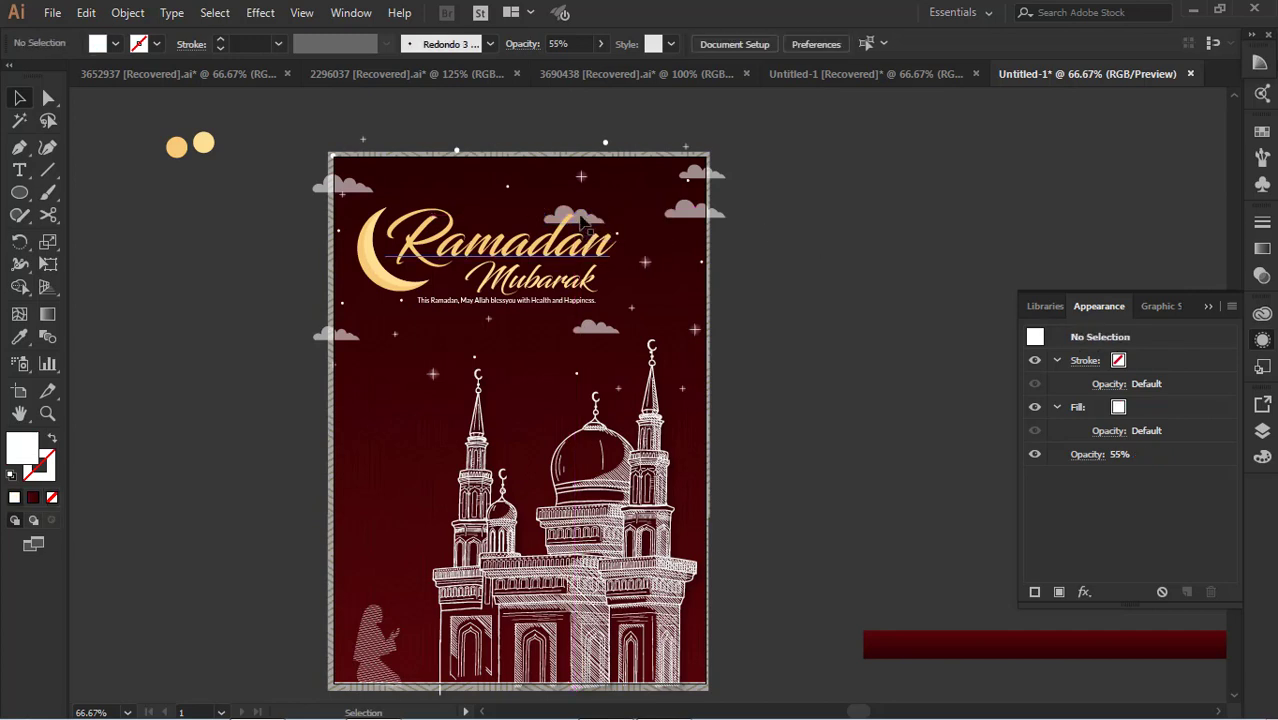
left_click(605, 240)
key("ctrl+shift+a")
left_click(594, 217)
key("ctrl+z")
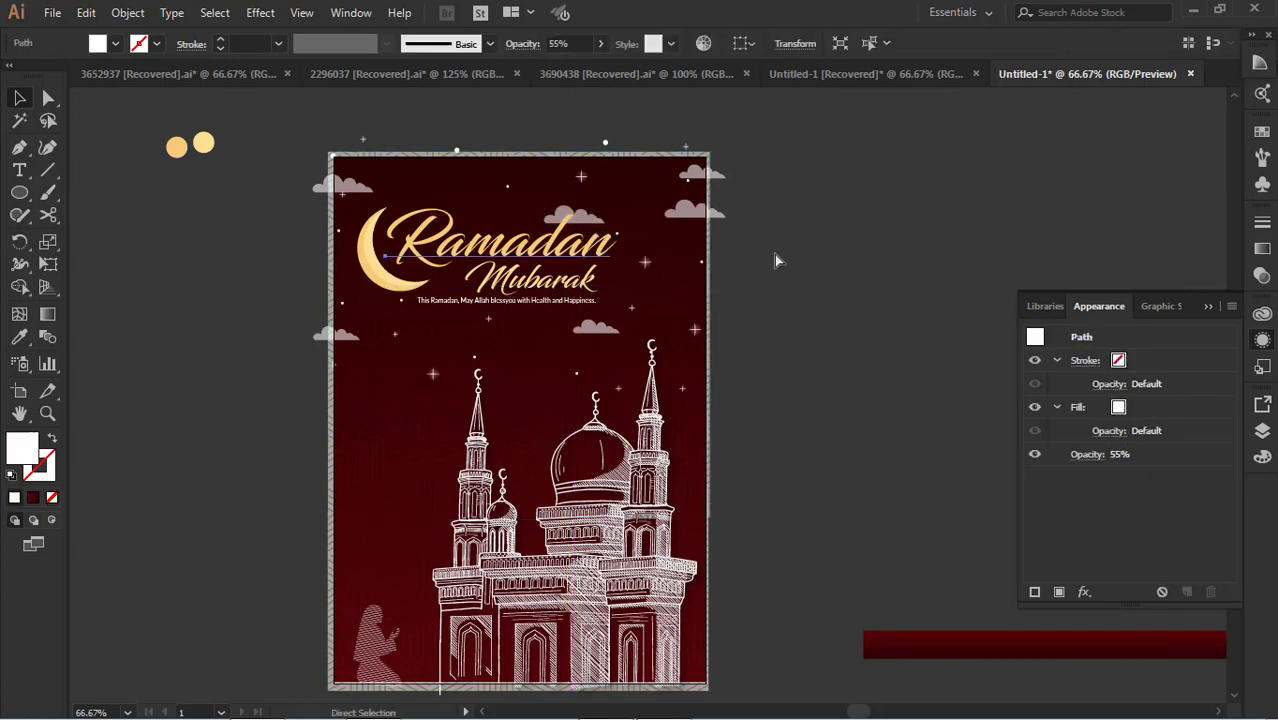
left_click(776, 258)
left_click_drag(685, 217, 514, 201, "alt")
left_click_drag(488, 210, 549, 202)
left_click(843, 211)
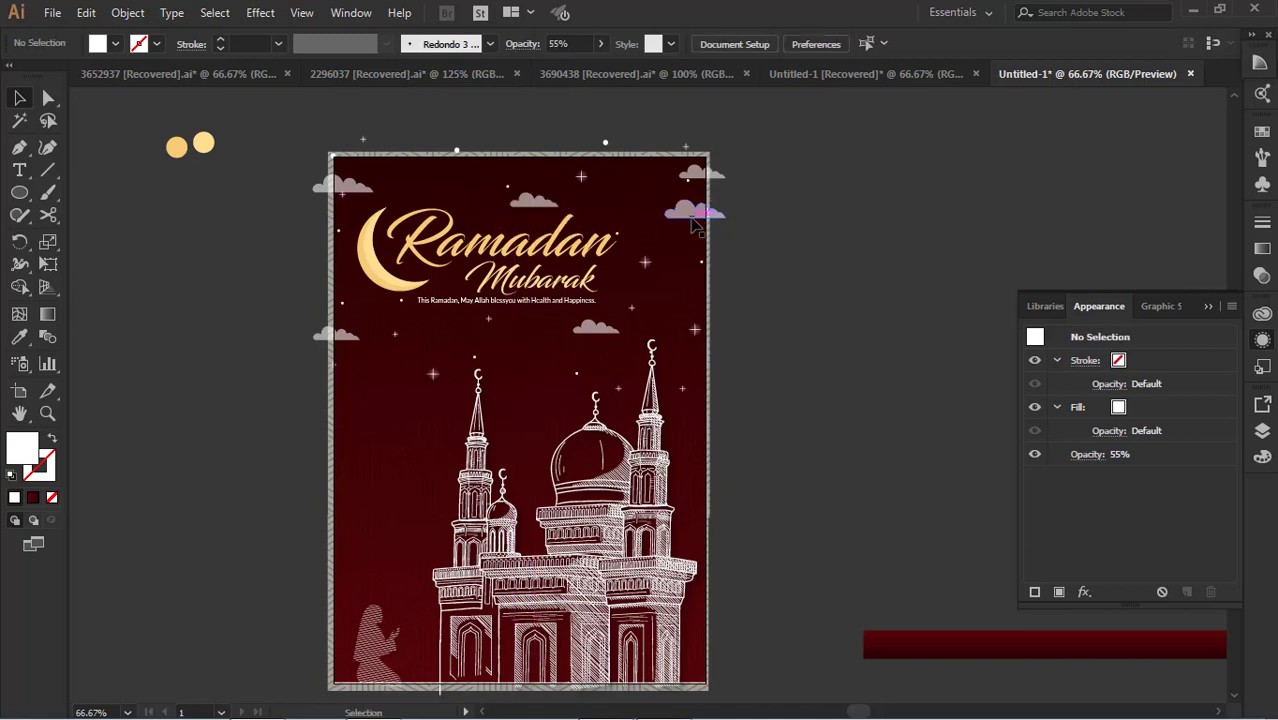
Lower the right-edge cloud slightly and delete the duplicate cloud above the title
left_click_drag(692, 220, 693, 256)
left_click(742, 285)
left_click_drag(550, 206, 645, 206)
key("Delete")
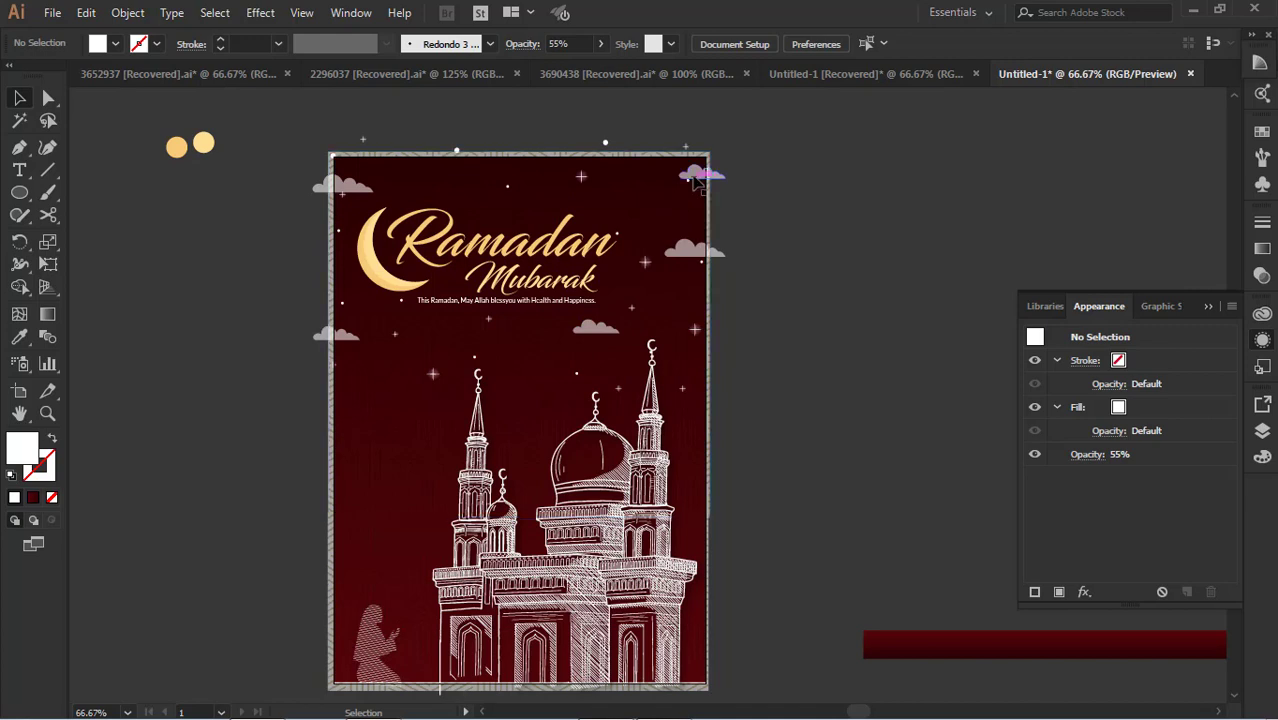
Try the lower right-edge cloud at a smaller size beside the left minaret, and delete it
left_click(697, 180)
left_click_drag(706, 252, 457, 422)
left_click(722, 280)
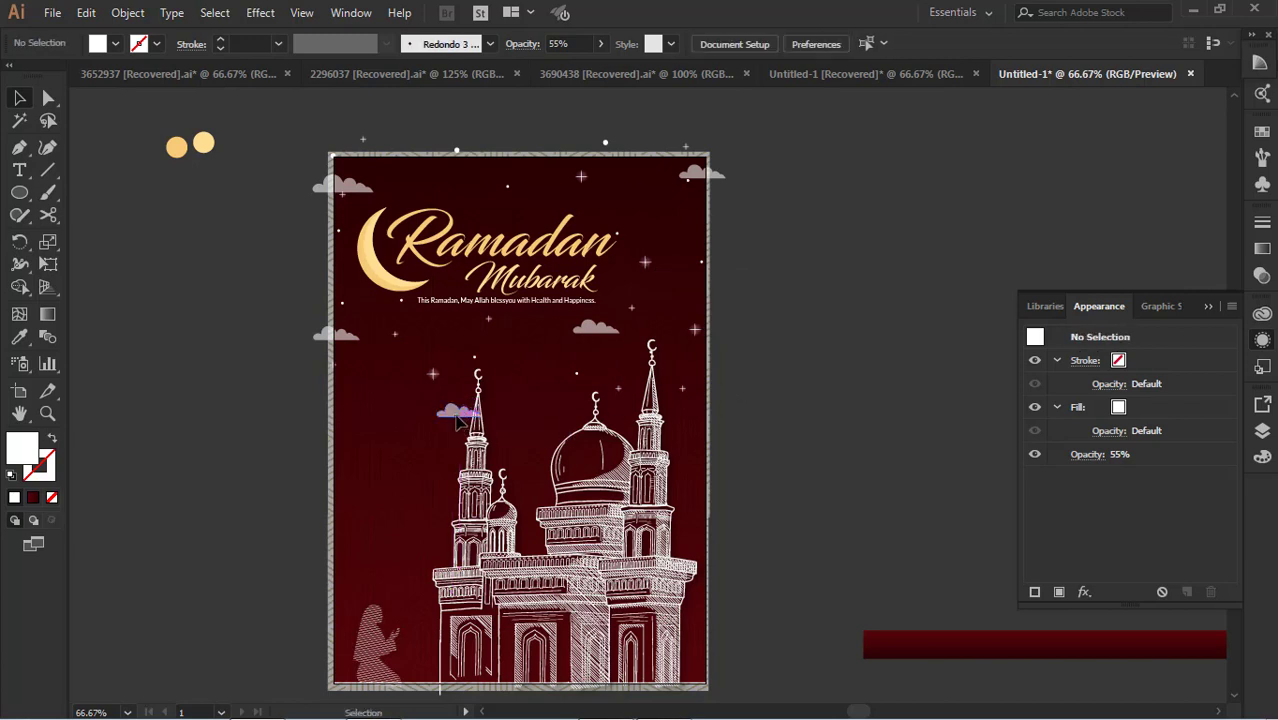
left_click(457, 422)
scroll(577, 351, "down", 1)
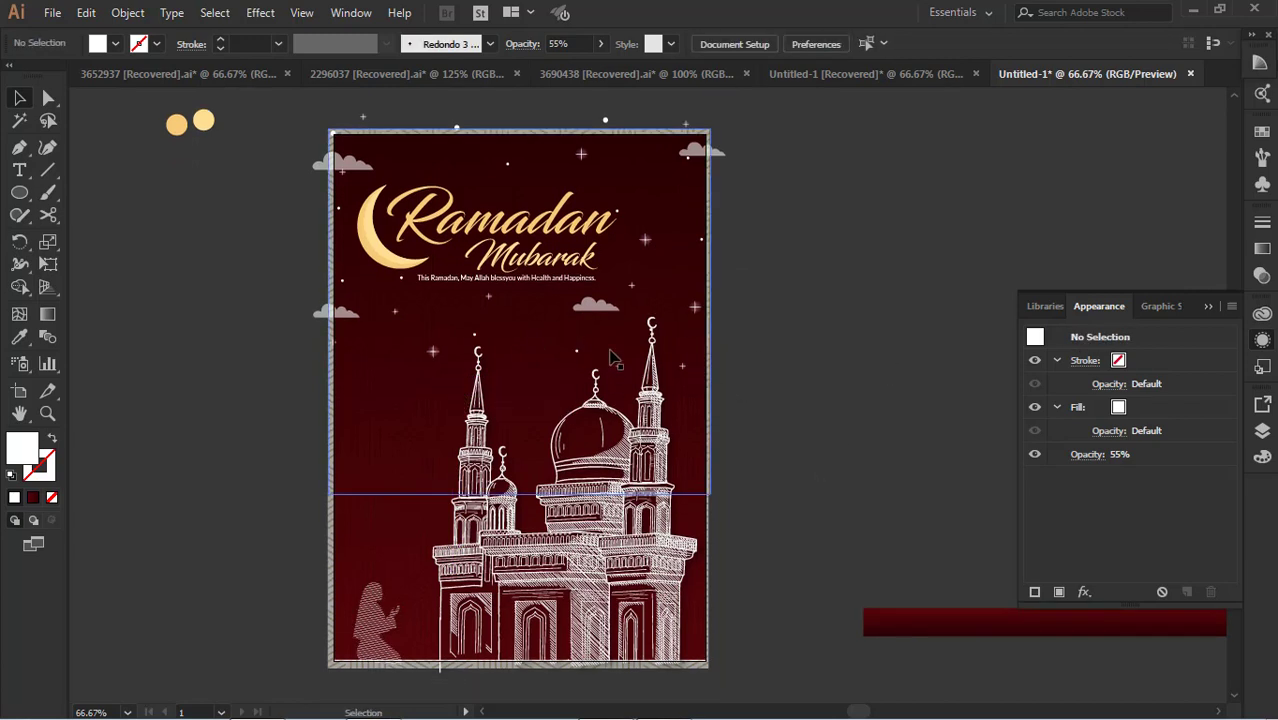
Slide the patterned backing panel upward beyond the red background's top edge
left_click(701, 669)
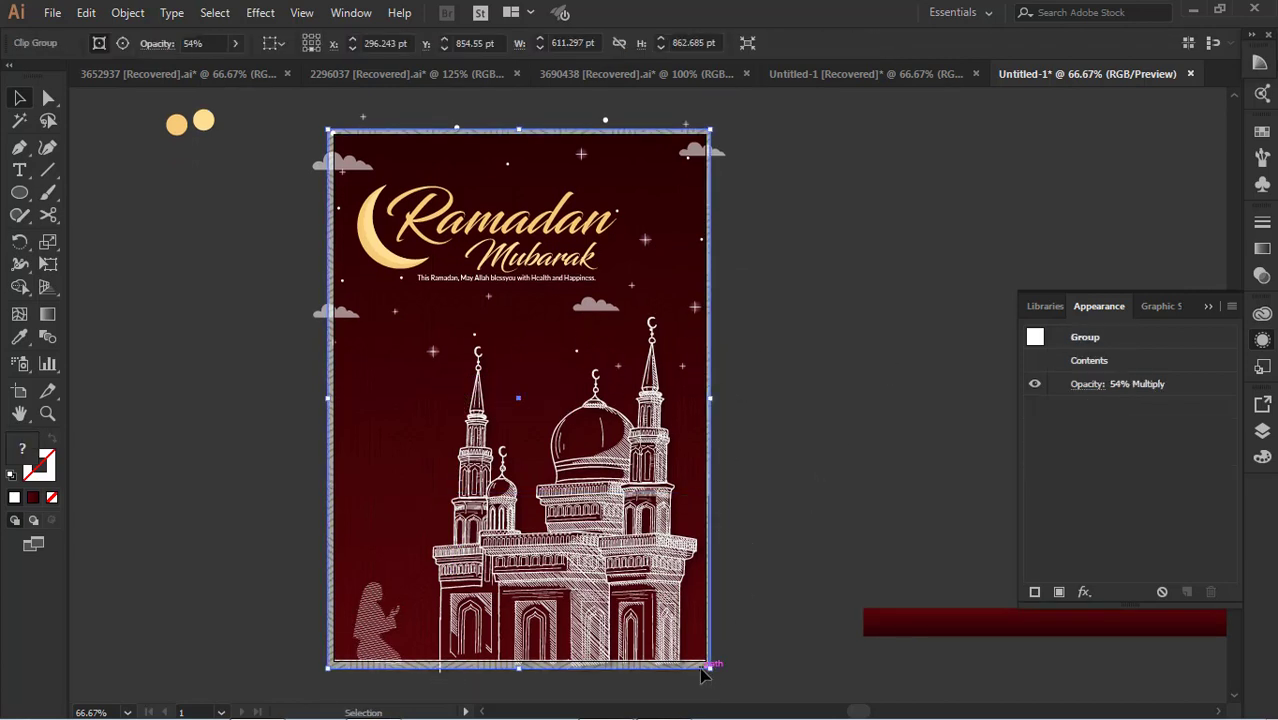
left_click_drag(548, 668, 551, 636)
left_click(530, 662)
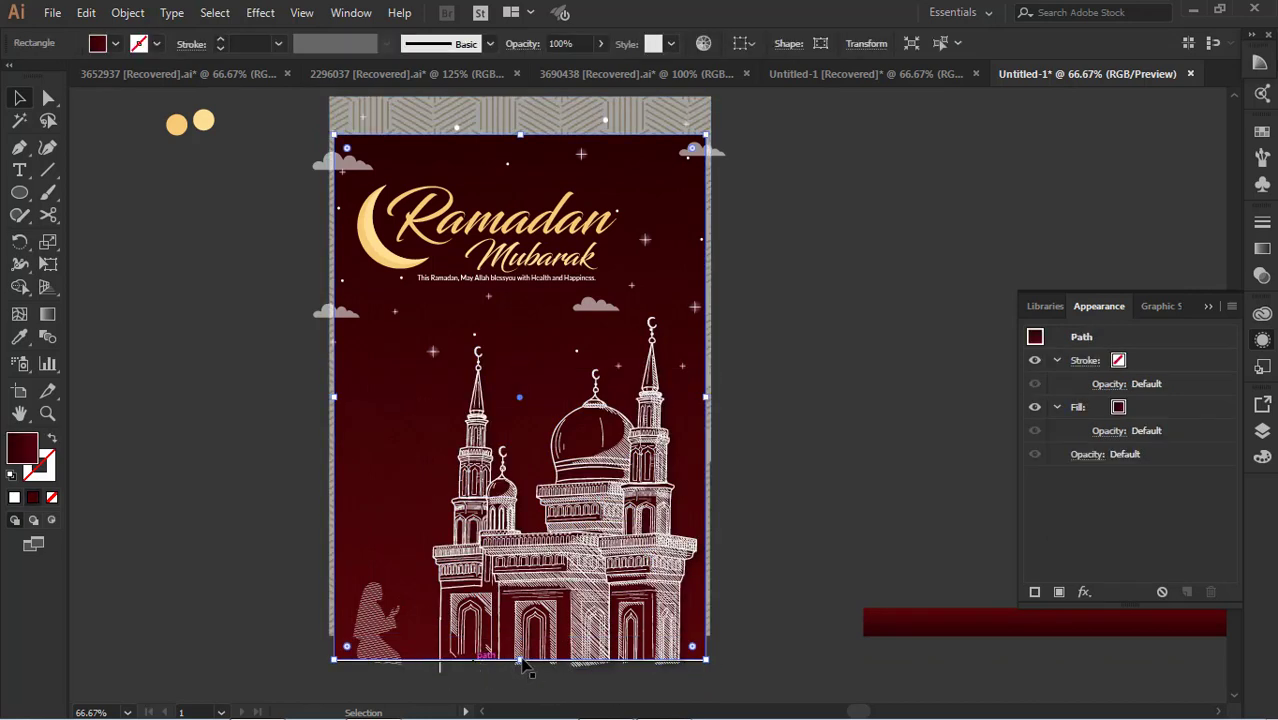
scroll(733, 579, "up", 3)
left_click(802, 305)
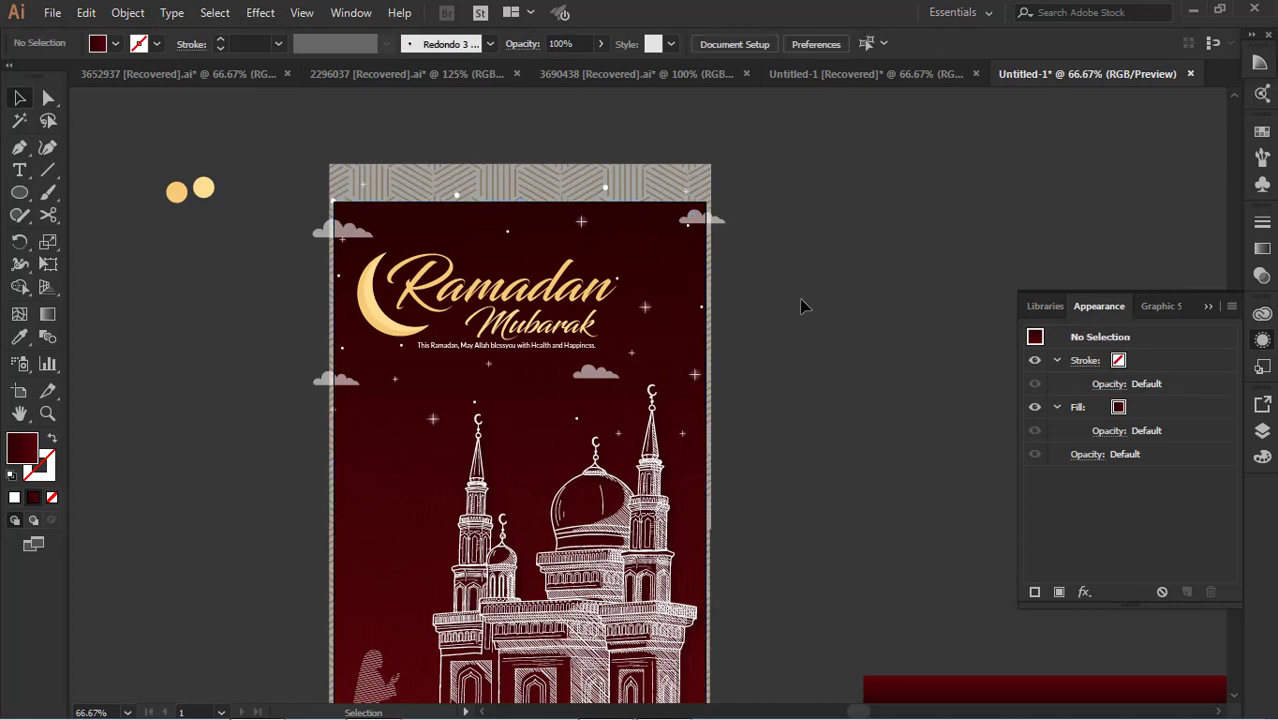
Reposition the patterned backing panel so it forms an even border around the red background
scroll(613, 114, "down", 5)
scroll(652, 220, "up", 3)
left_click_drag(655, 298, 645, 258)
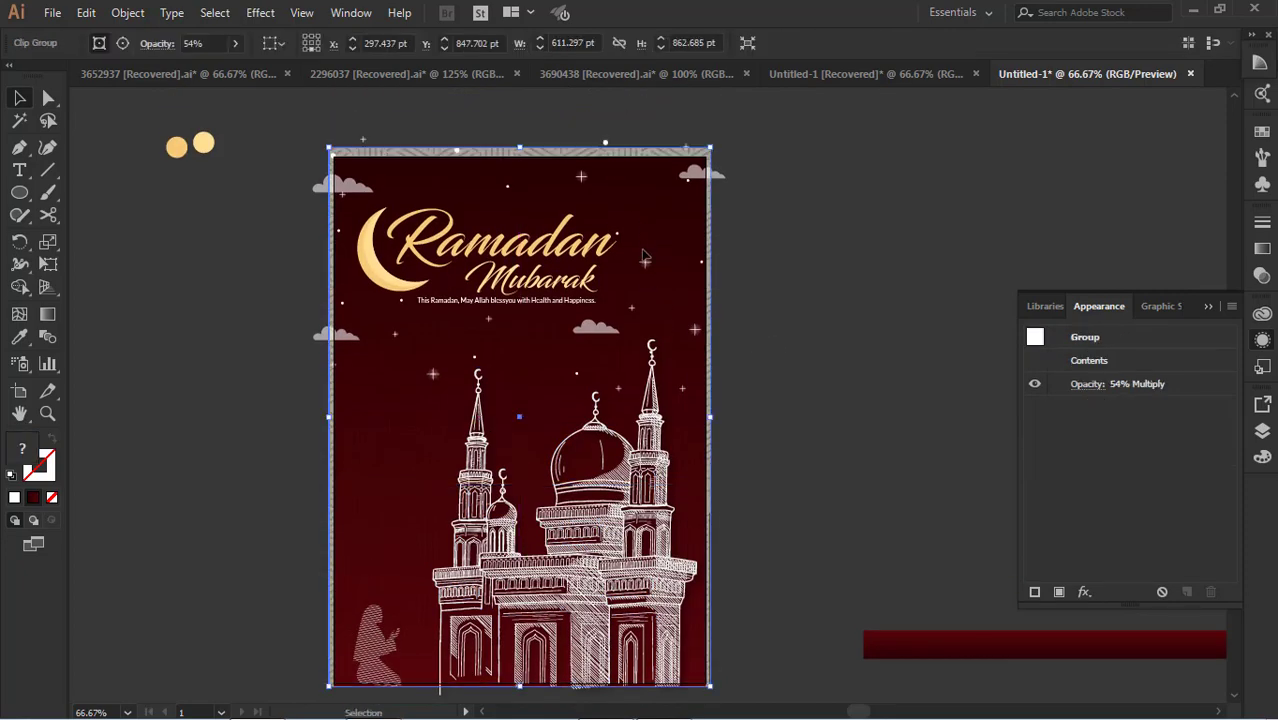
key("shift+Down")
key("shift+Down")
key("Up")
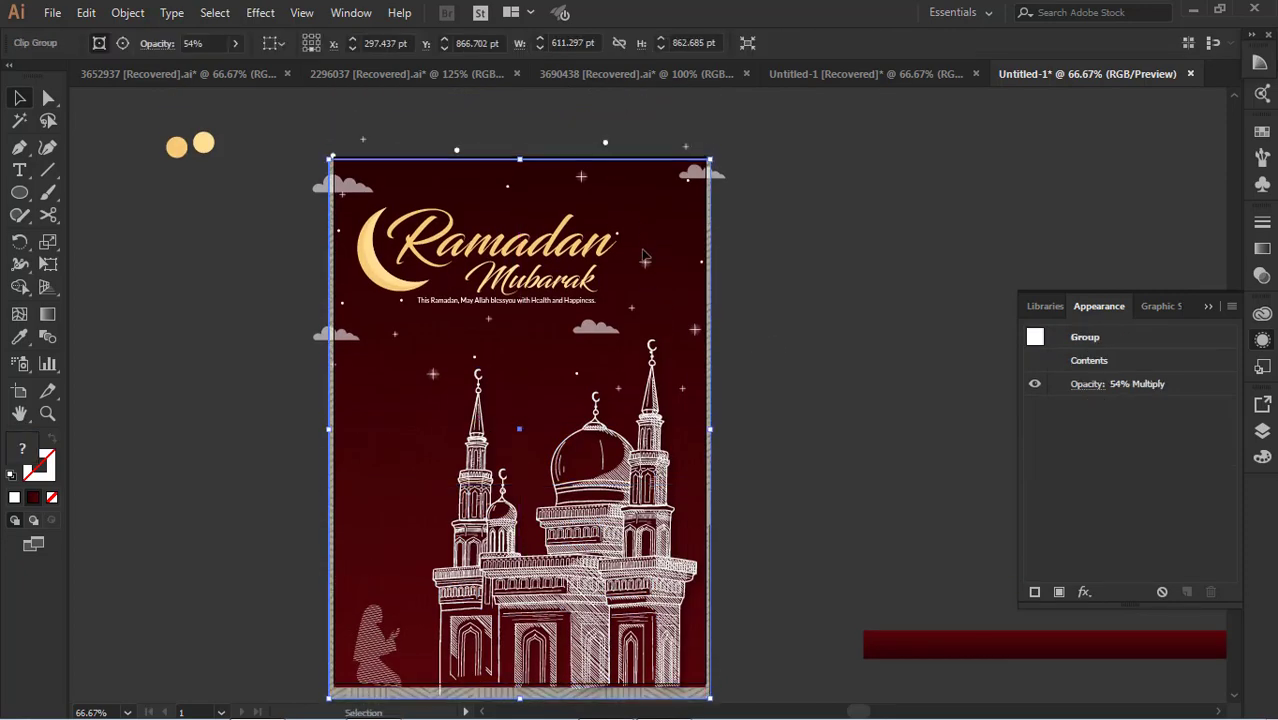
left_click(873, 403)
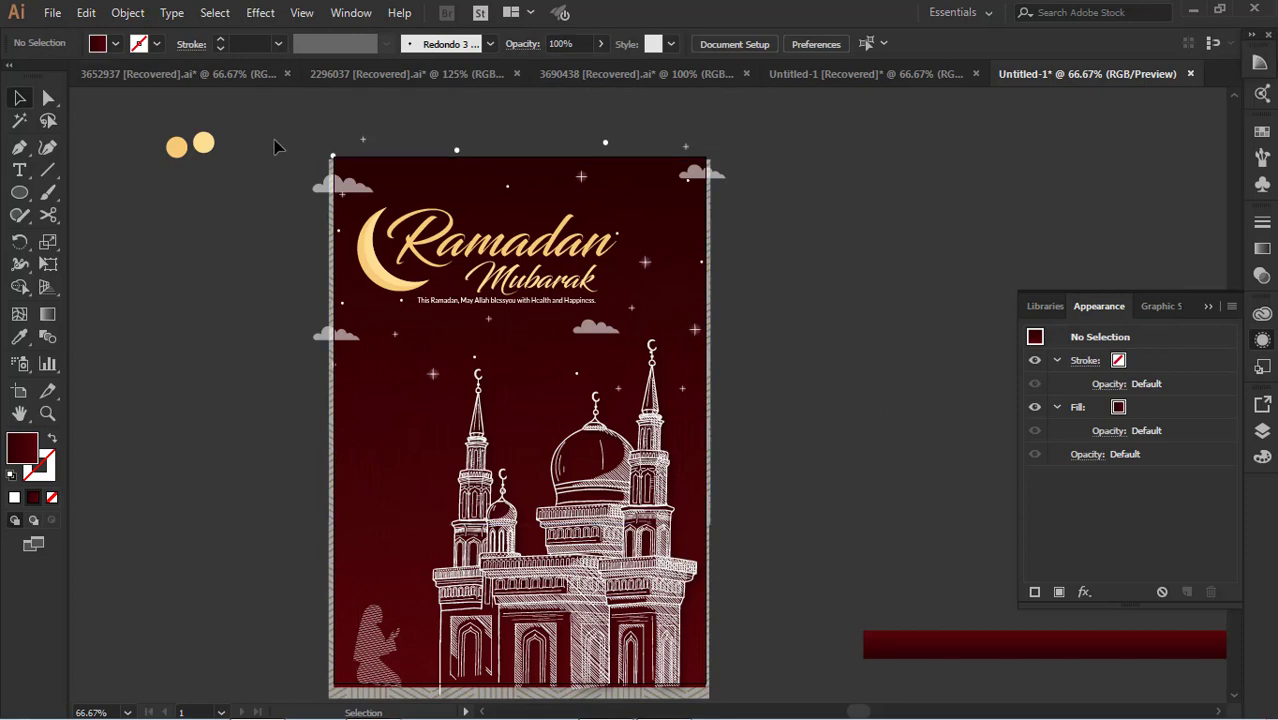
left_click(711, 216)
key("shift+Up")
left_click(847, 304)
scroll(847, 304, "up", 1)
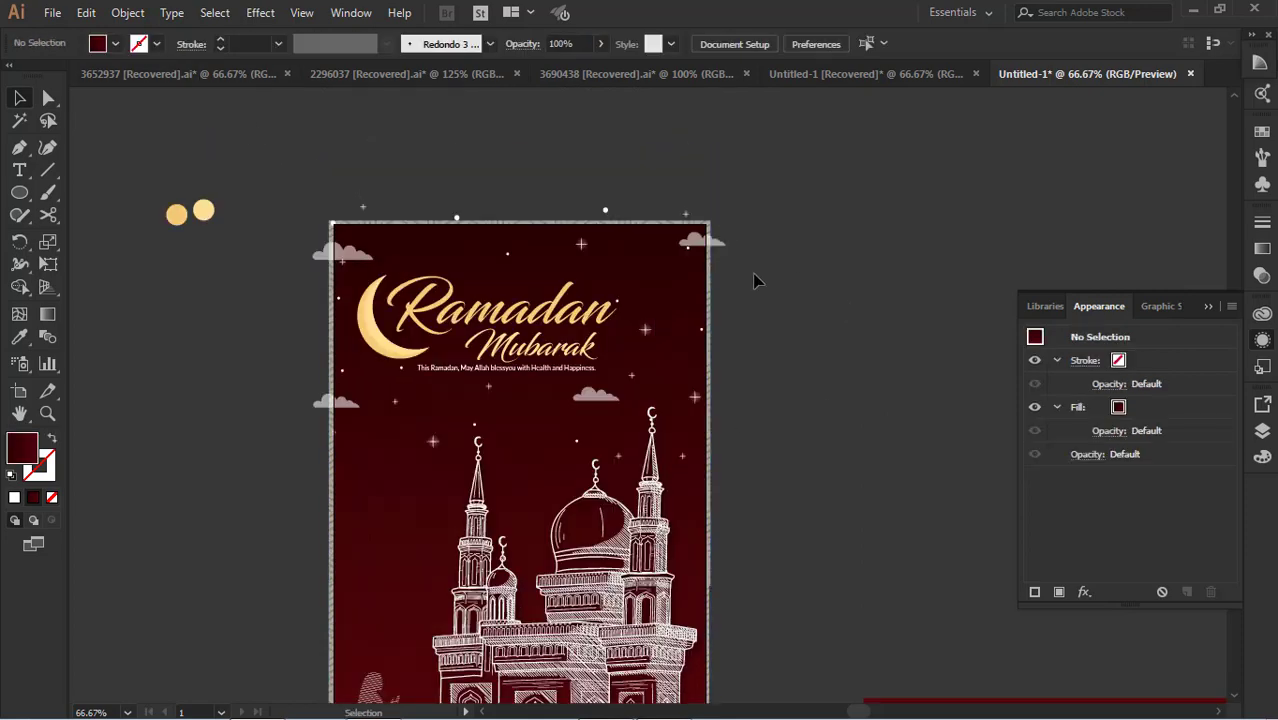
left_click_drag(303, 178, 748, 692)
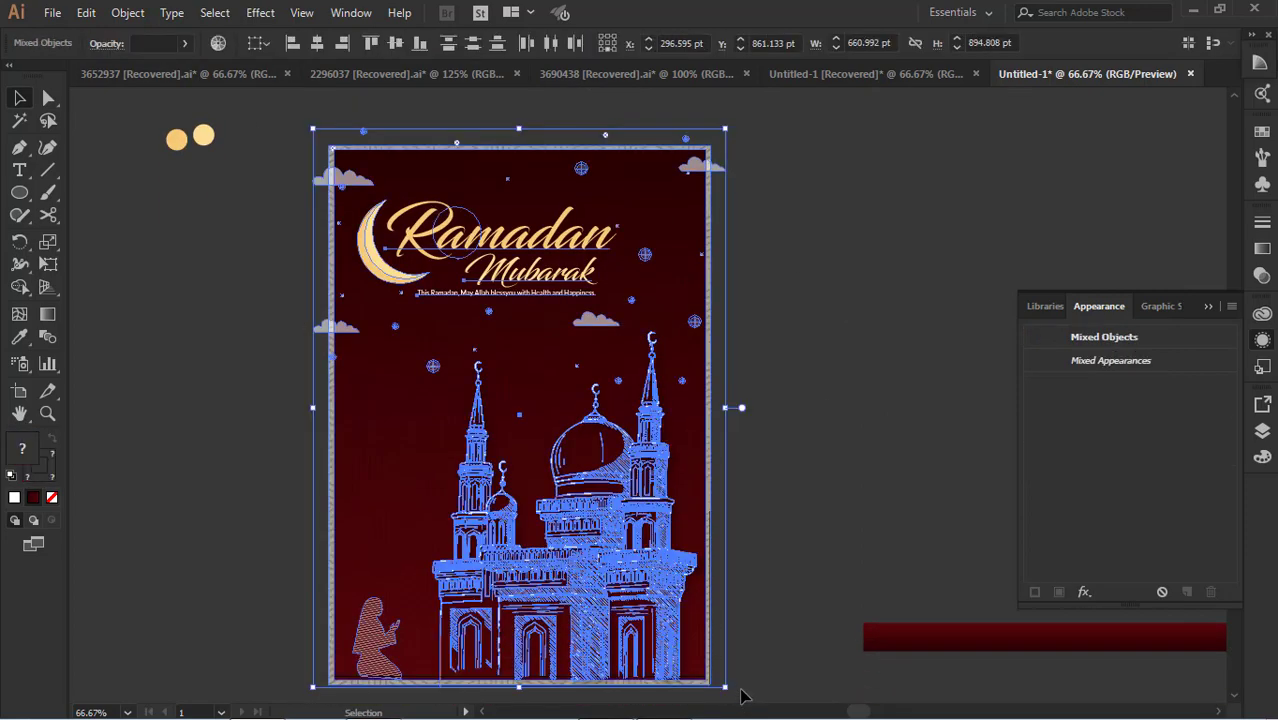
left_click(818, 459)
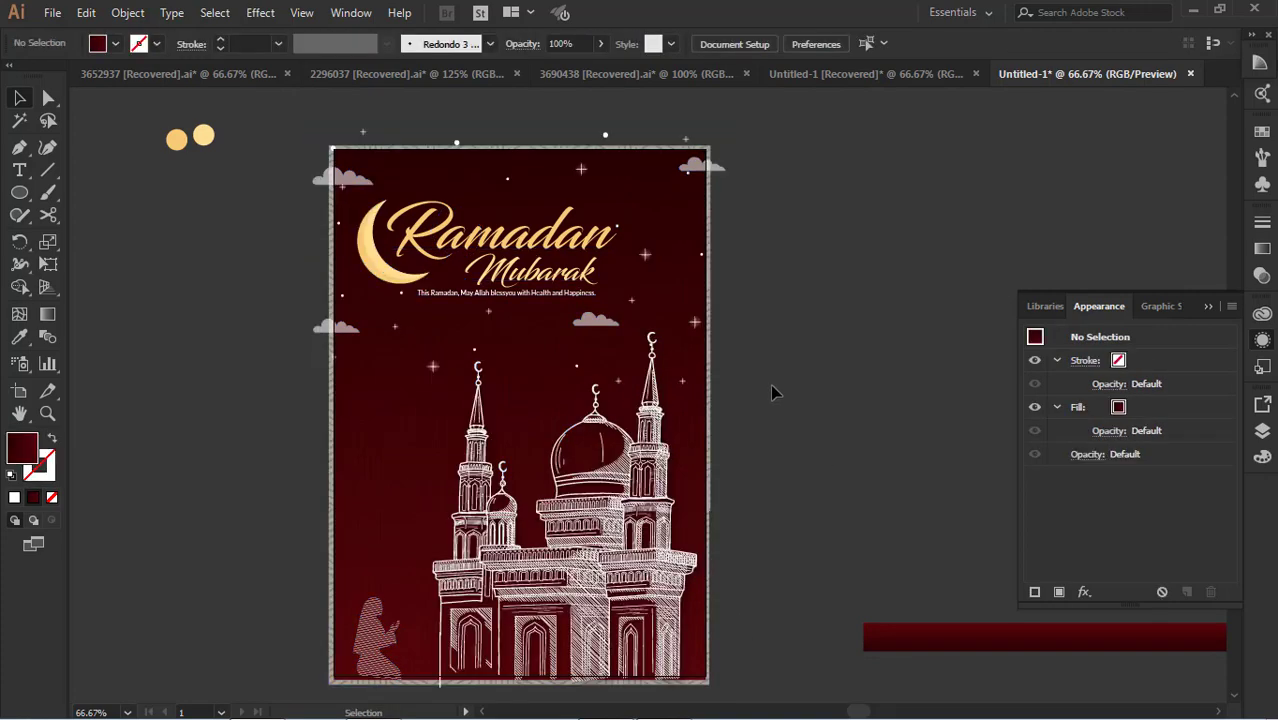
Isolate the star group and move the star near the right minaret's tip slightly left, away from the border
double_click(693, 330)
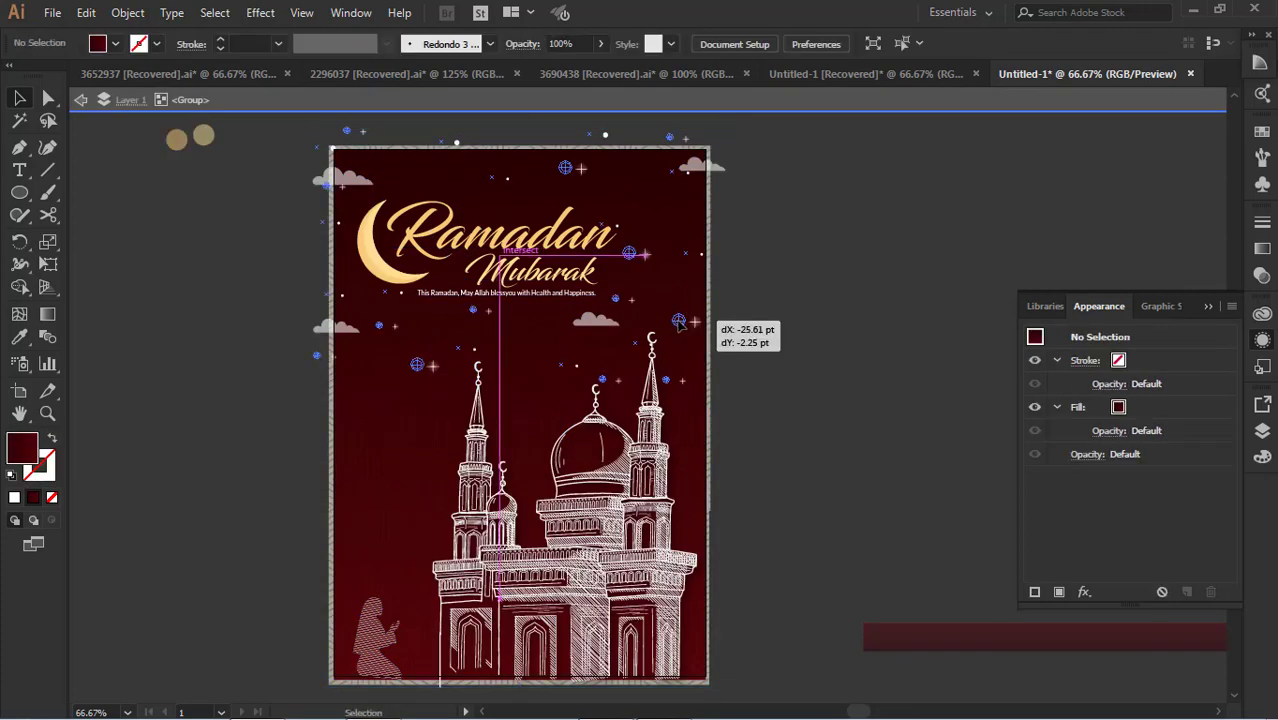
left_click(680, 326)
double_click(695, 323)
left_click_drag(696, 325, 674, 323)
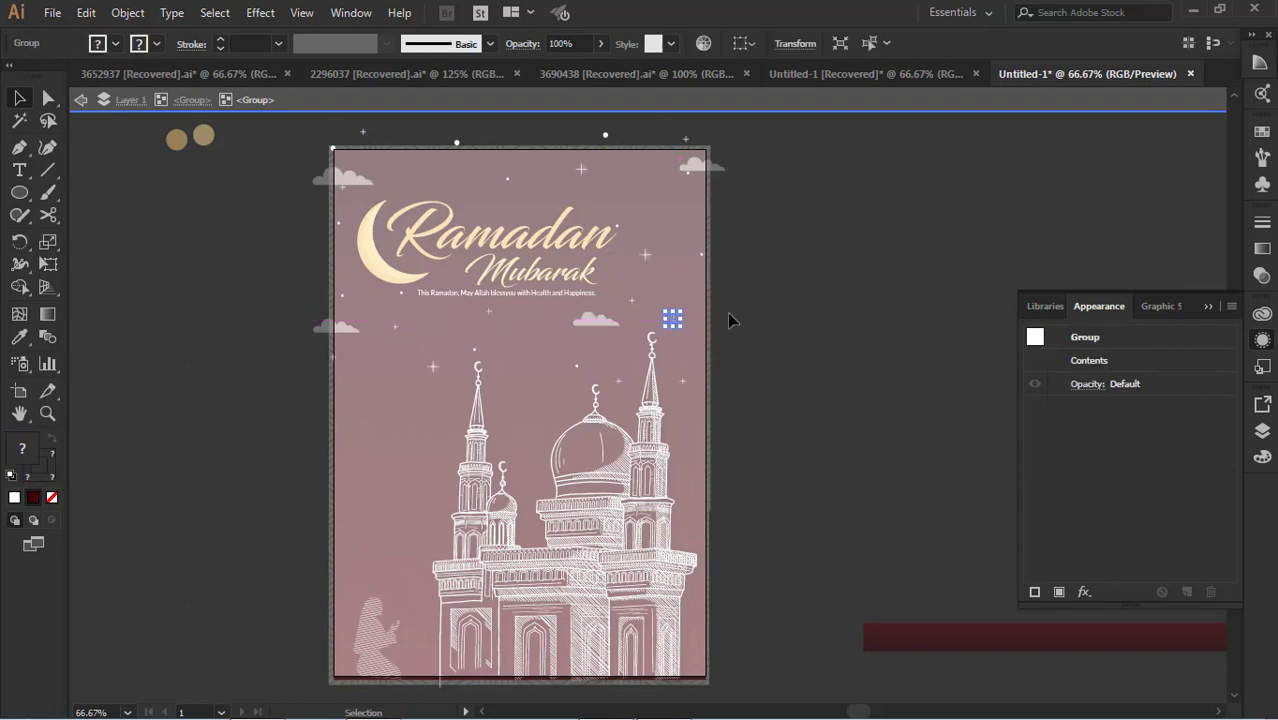
left_click(771, 250)
left_click(81, 100)
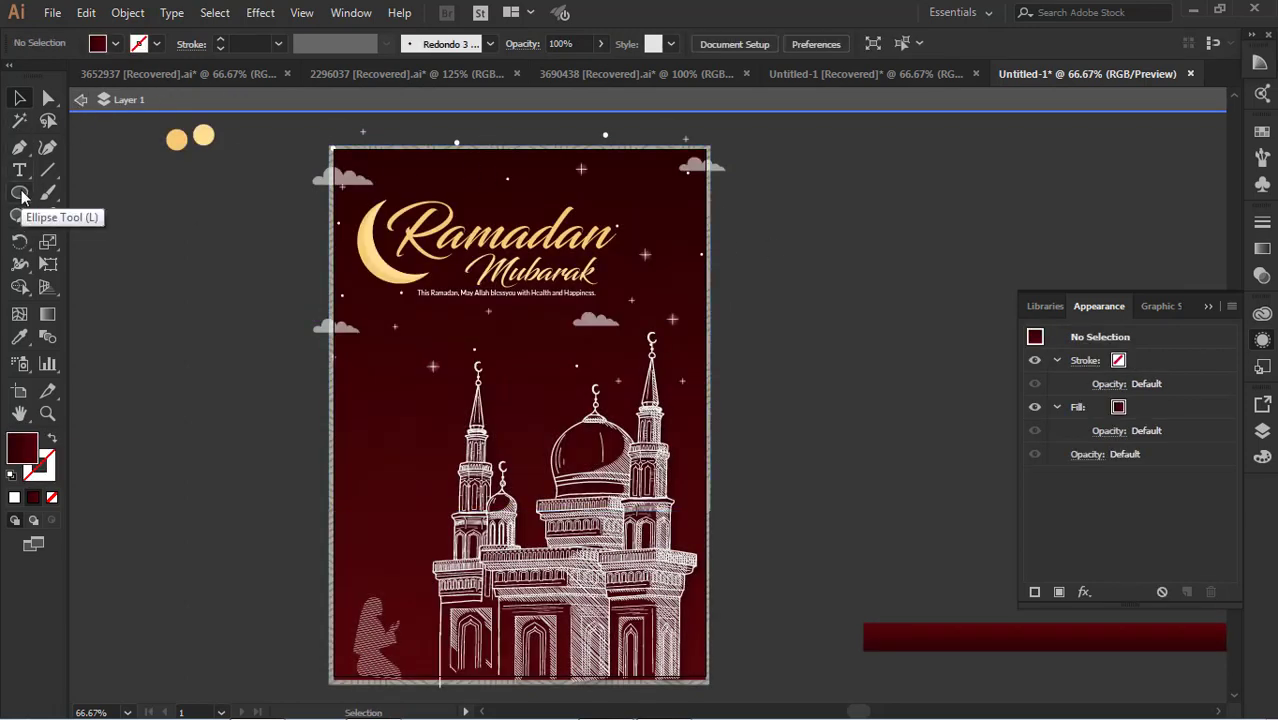
left_click(81, 100)
Draw a rectangle inset from the poster's edges and swap its fill and stroke to make an outlined frame
left_click_drag(19, 192, 95, 191)
left_click_drag(345, 153, 697, 677)
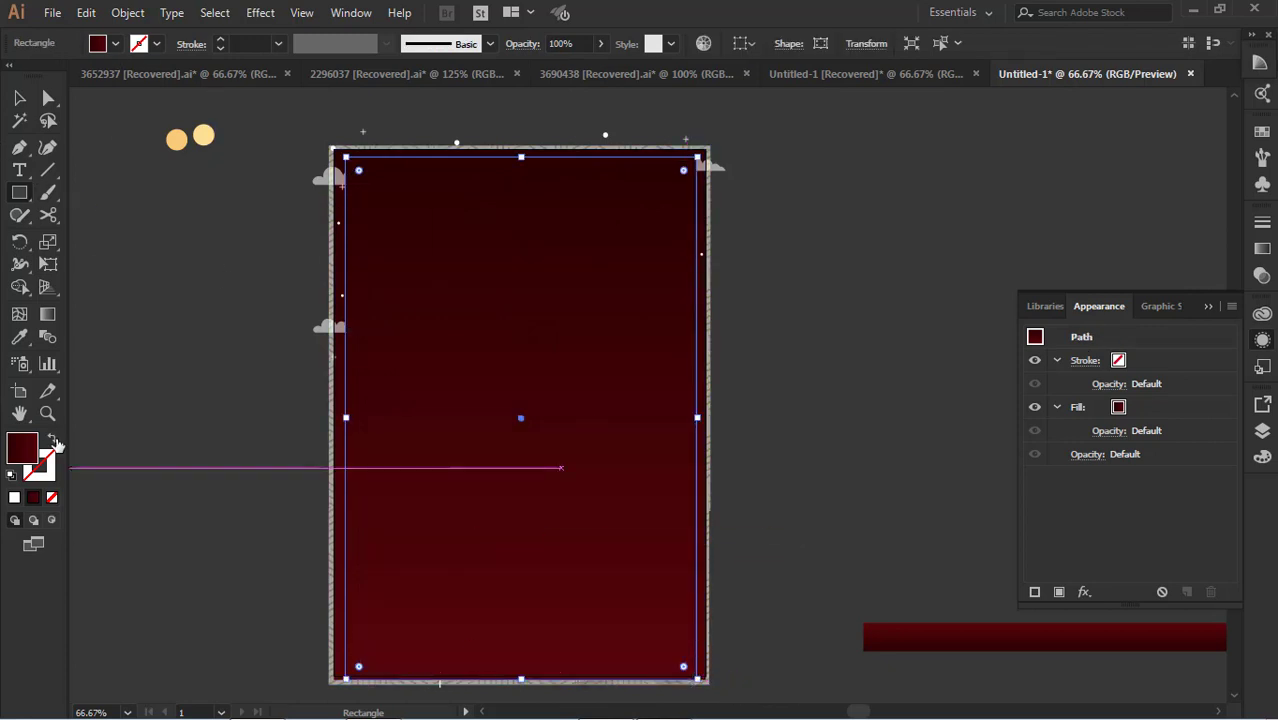
left_click(52, 438)
key("v")
left_click(265, 277)
Give the inset frame a 1 pt white stroke, and delete the frame
left_click(700, 400)
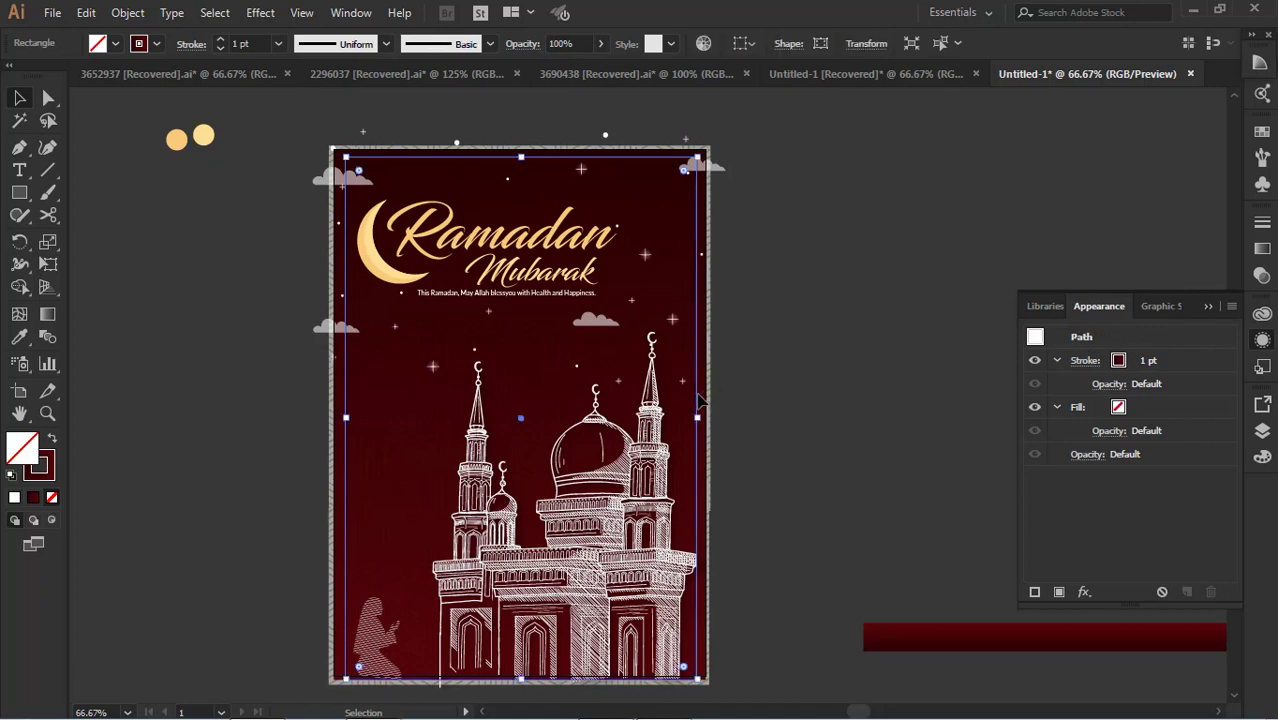
left_click(115, 44)
left_click(157, 45)
left_click(35, 82)
left_click(798, 305)
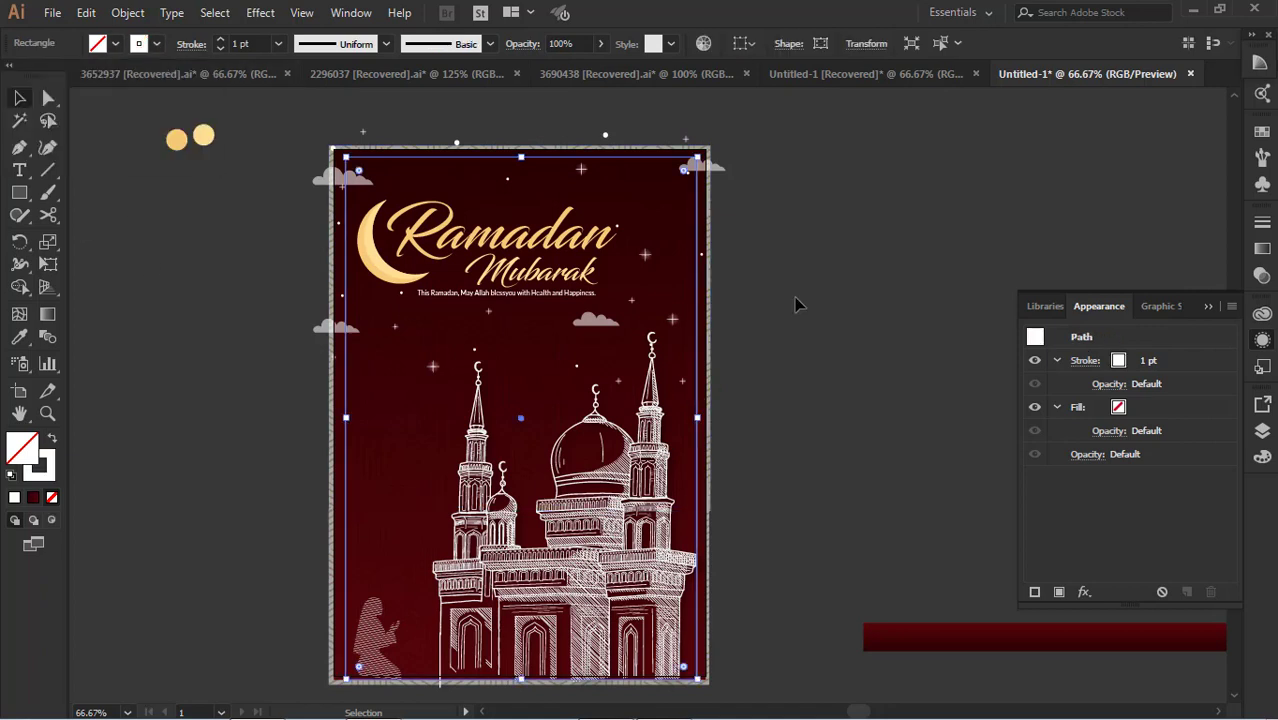
left_click(798, 305)
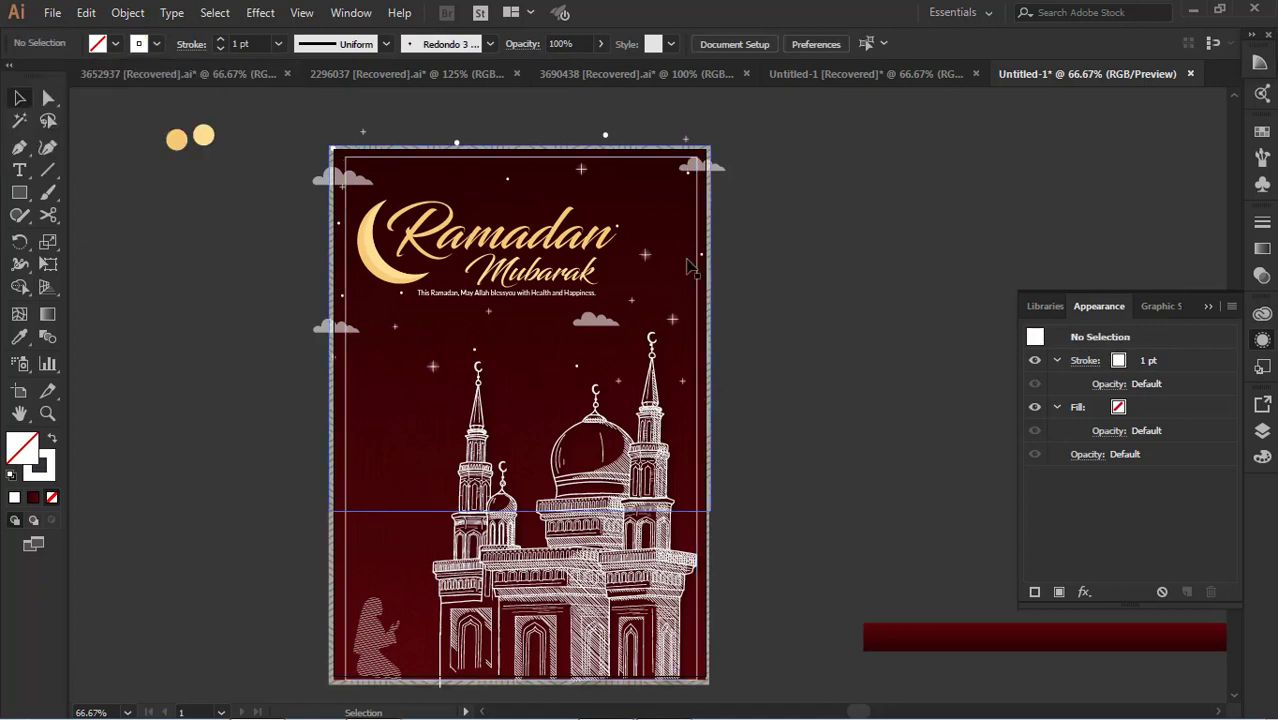
left_click(697, 315)
key("Delete")
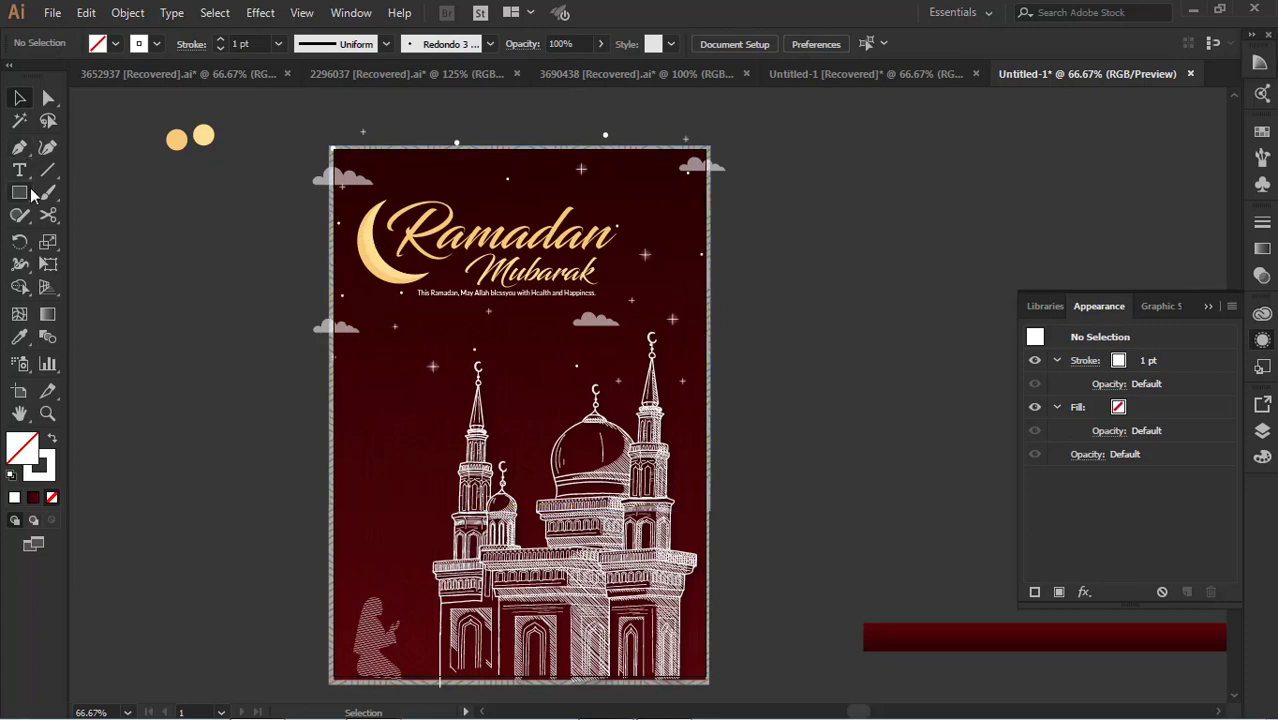
Draw a white-outlined rectangle over the whole red background and fit its bottom edge to the poster's border
left_click(440, 214)
left_click(160, 228)
key("m")
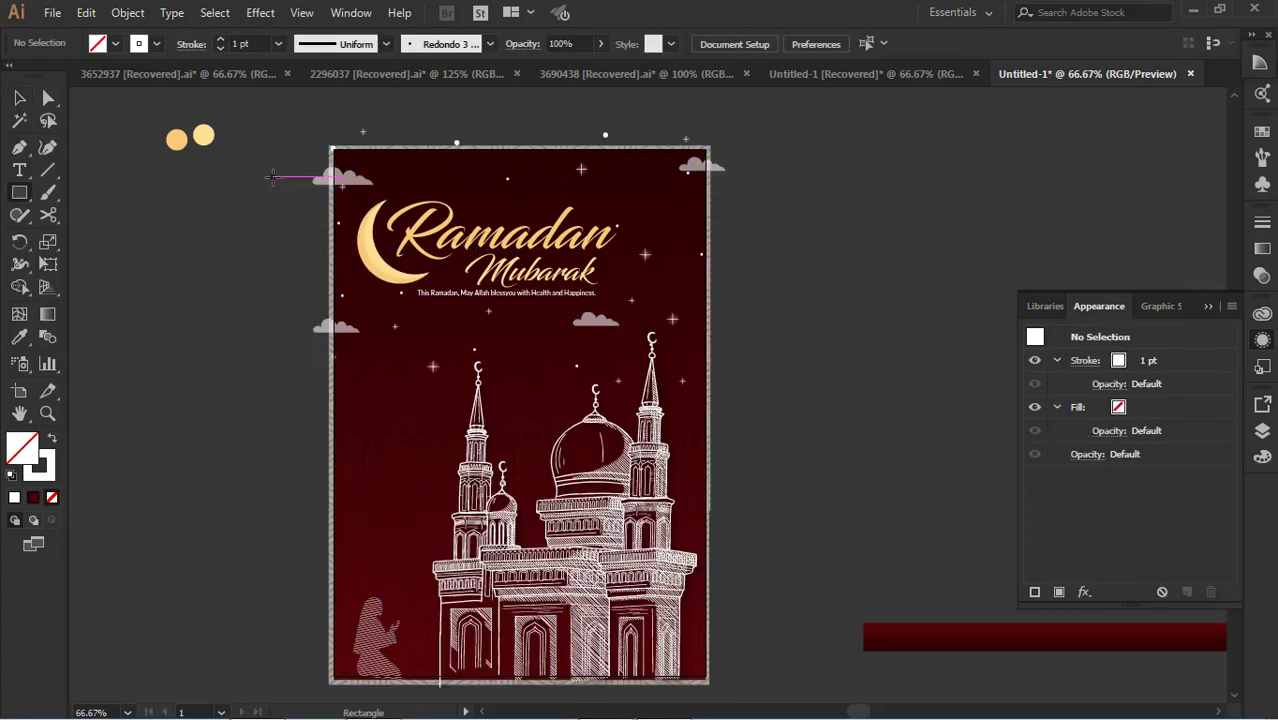
mouse_move(331, 147)
left_mouse_down()
mouse_move(707, 651)
mouse_move(706, 677)
left_mouse_up()
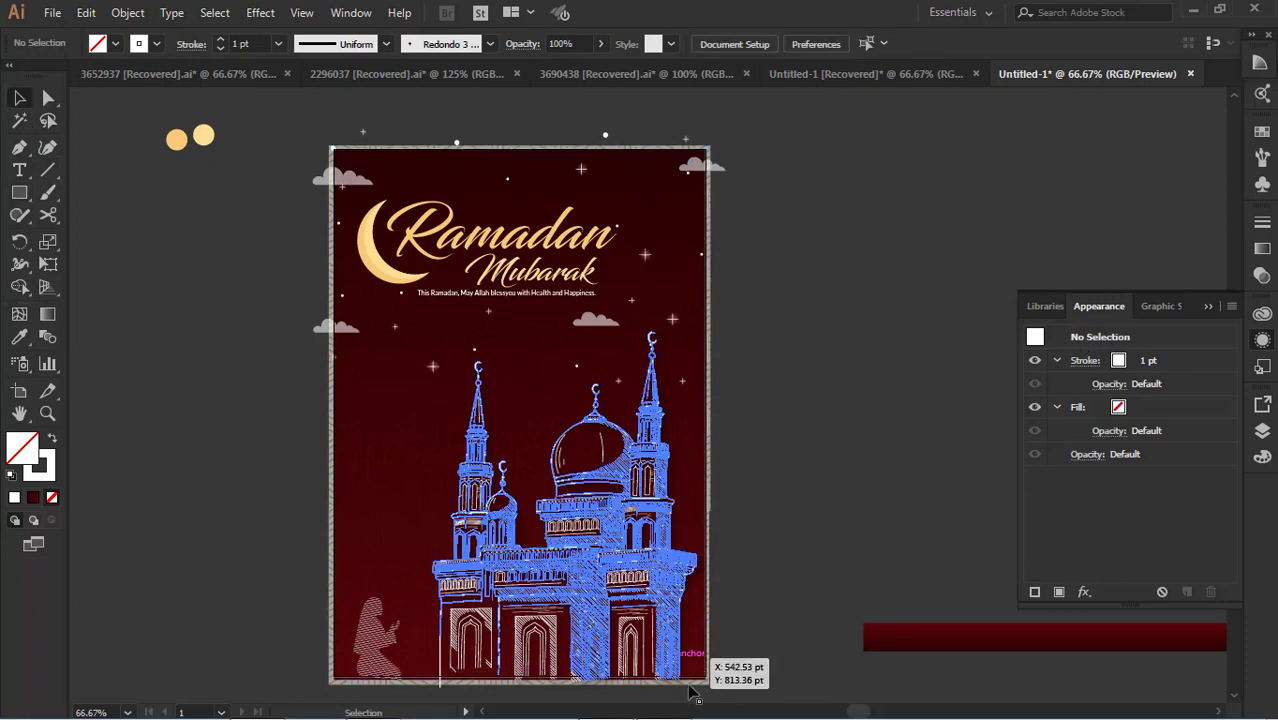
left_click_drag(706, 665, 706, 678)
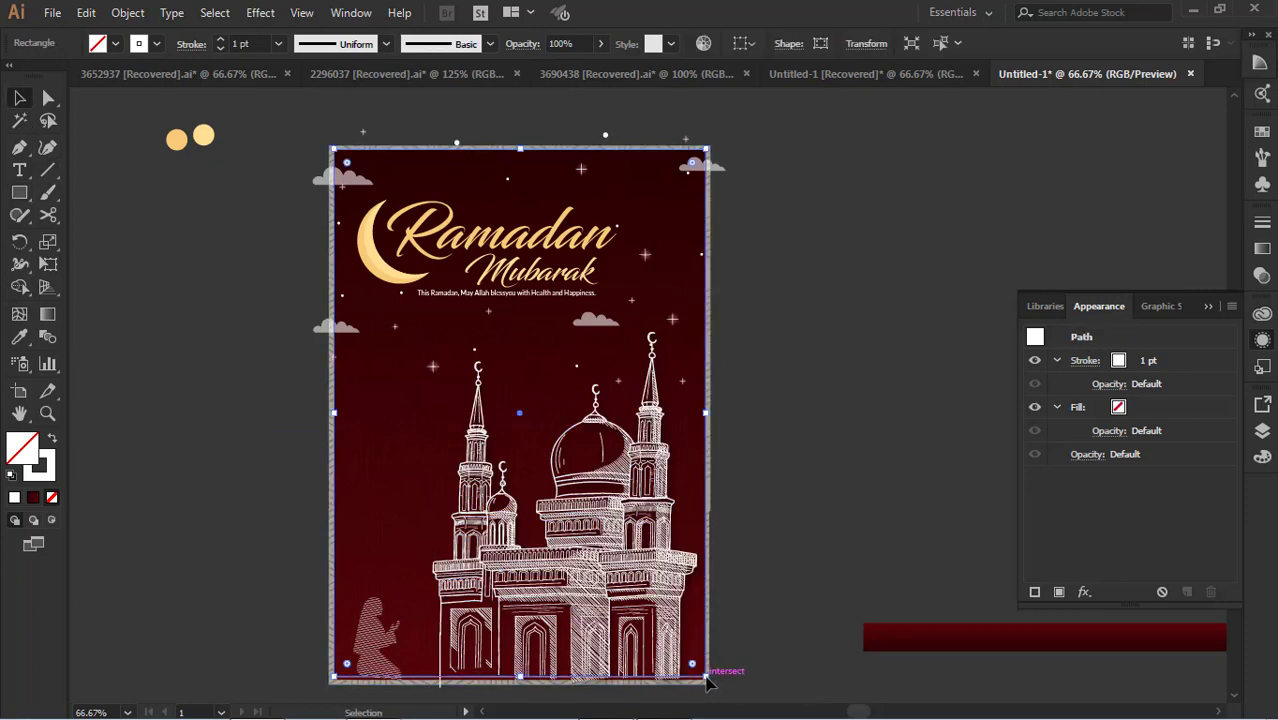
left_click_drag(521, 680, 507, 680)
left_click(836, 562)
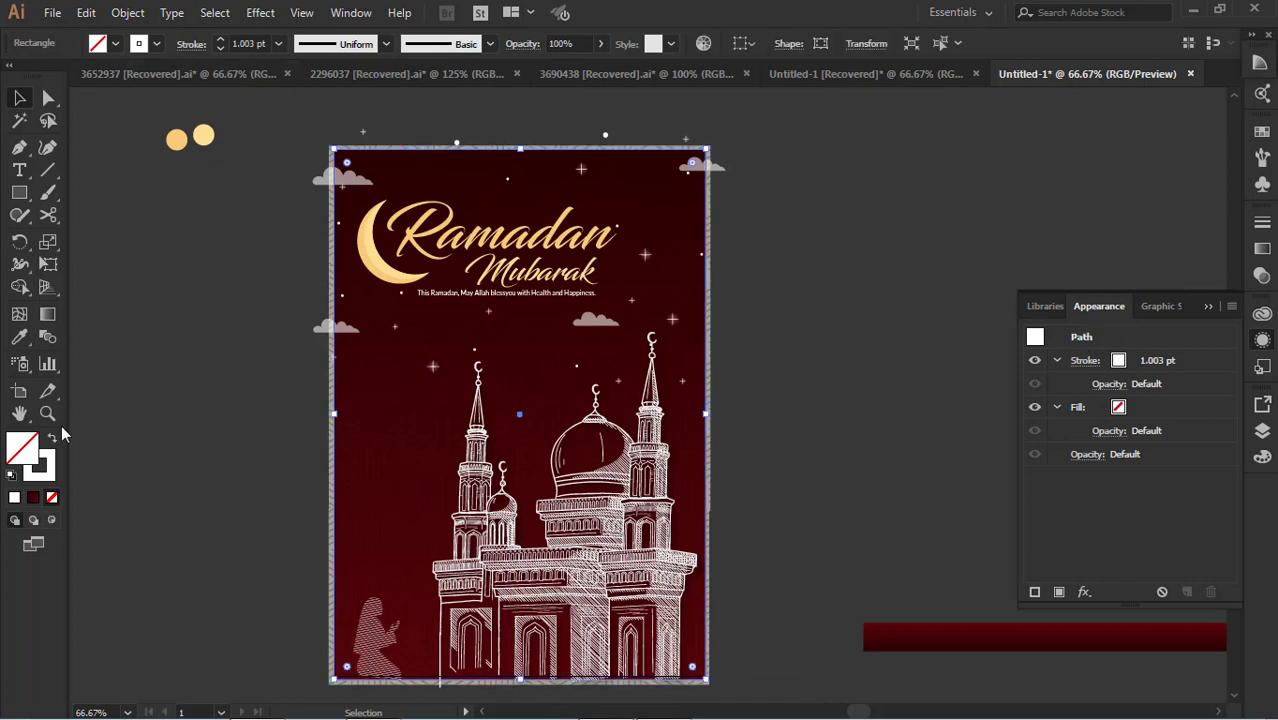
Swap the rectangle's stroke and fill to make it solid white without an outline, and raise its bottom edge slightly
left_click(53, 437)
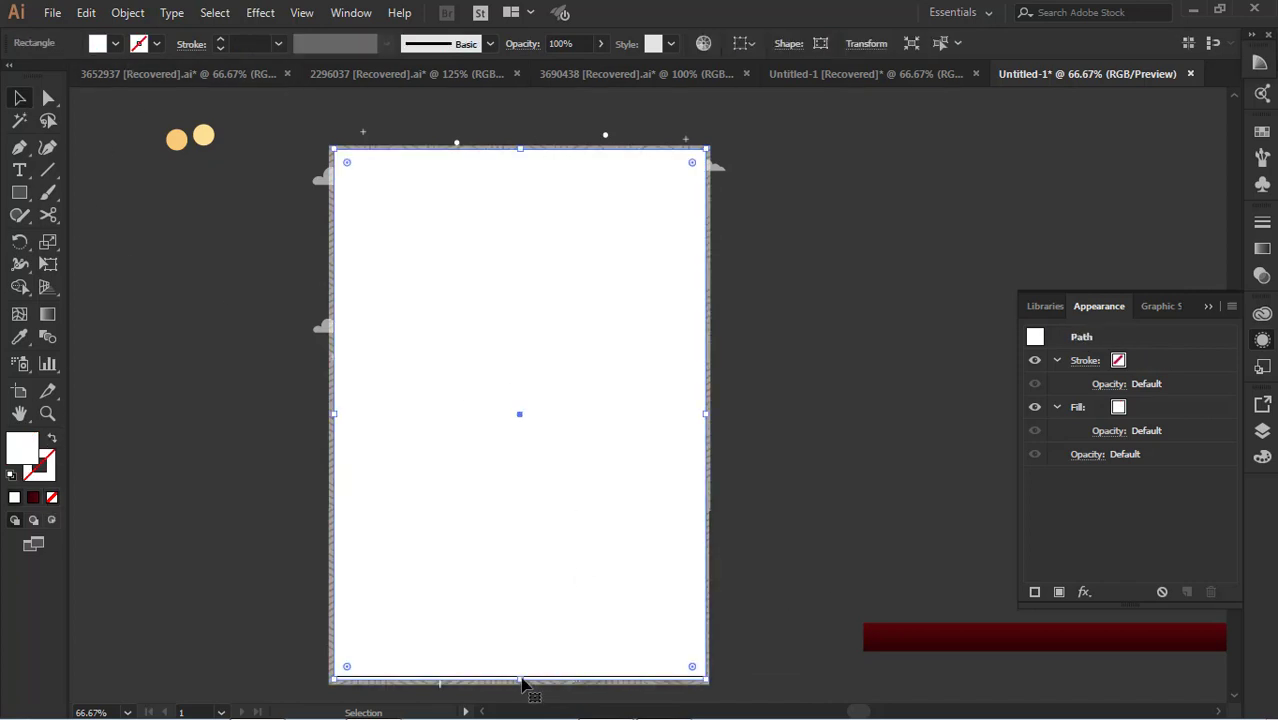
left_click_drag(522, 681, 525, 676)
left_click(714, 576)
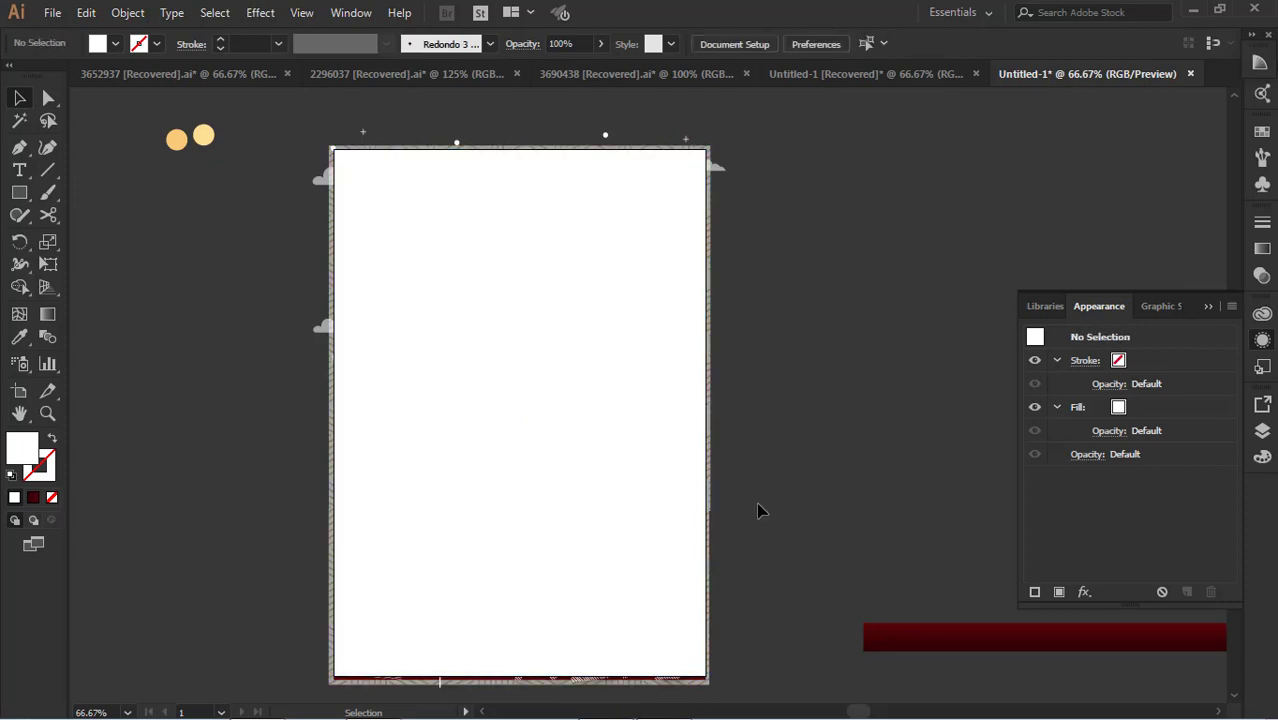
Clip all the poster artwork to the white rectangle with a clipping mask
left_click(511, 320)
left_click(491, 149, "shift")
right_click(499, 149)
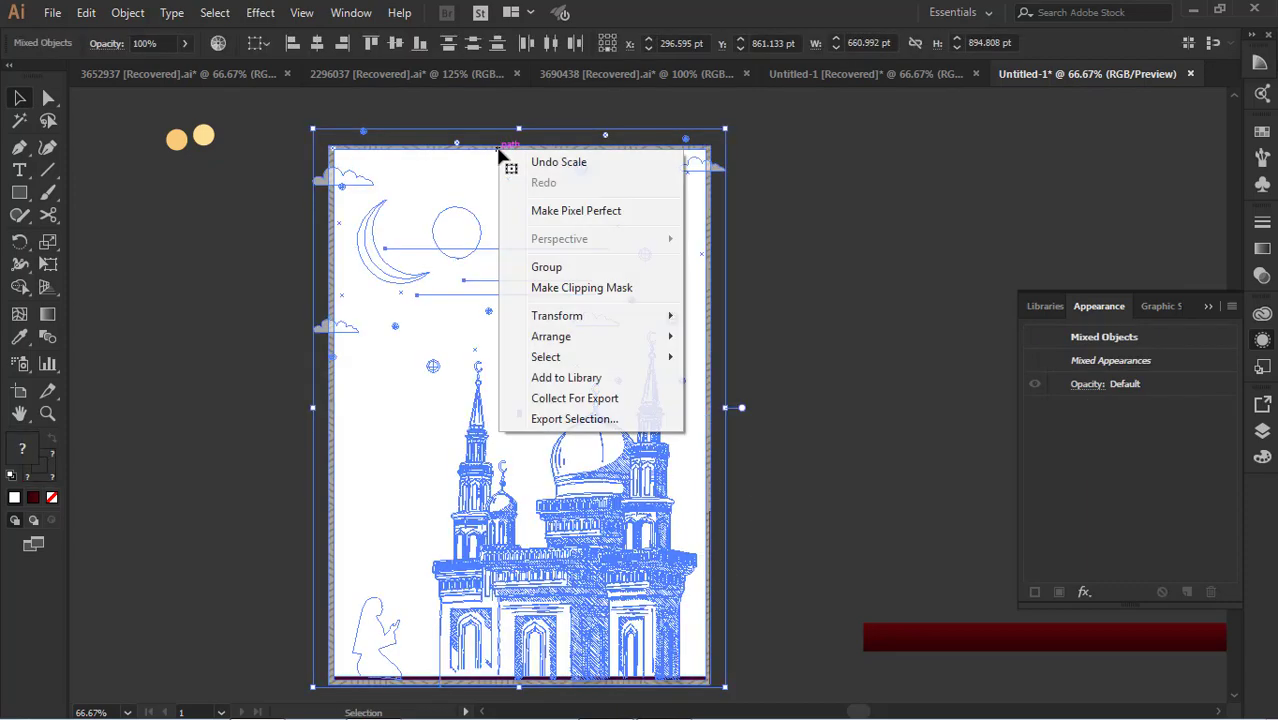
left_click(571, 289)
left_click(785, 342)
scroll(785, 342, "down", 1)
scroll(785, 347, "up", 1)
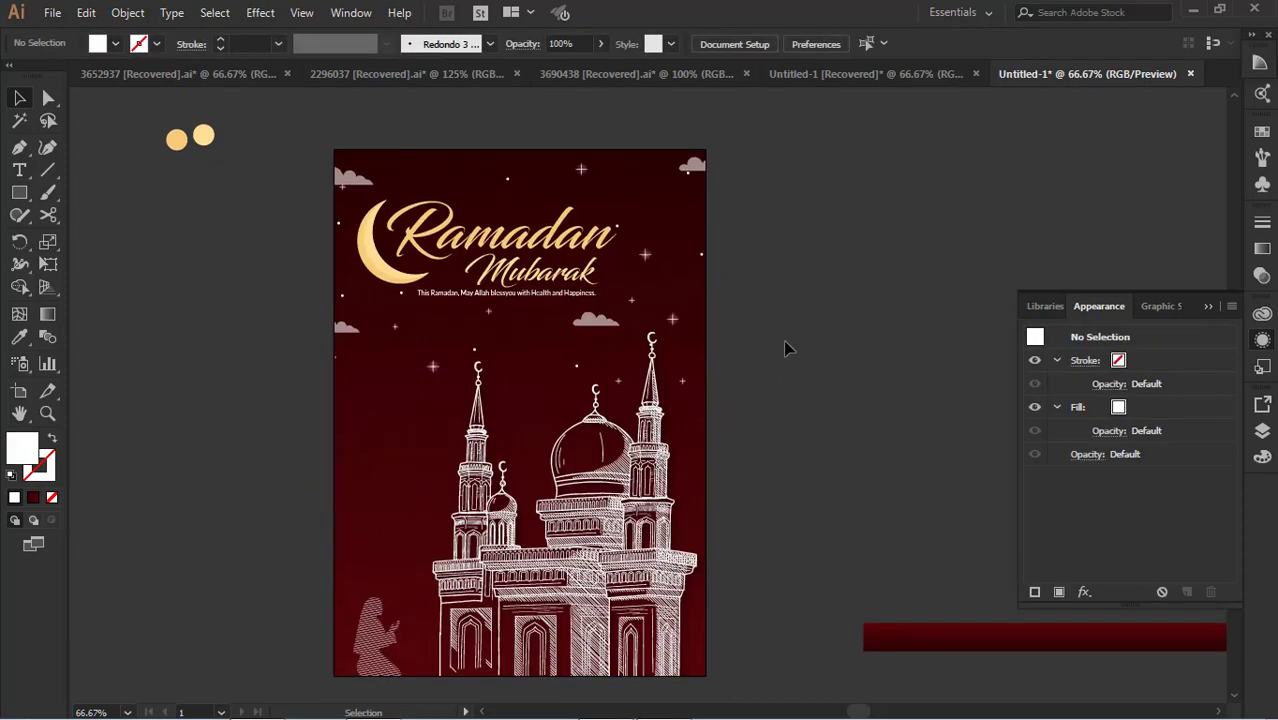
Draw a rectangle from the poster's centre with a small side inset, extending it near the poster's top edge and down to its bottom edge
scroll(785, 347, "up", 2)
scroll(307, 294, "down", 3)
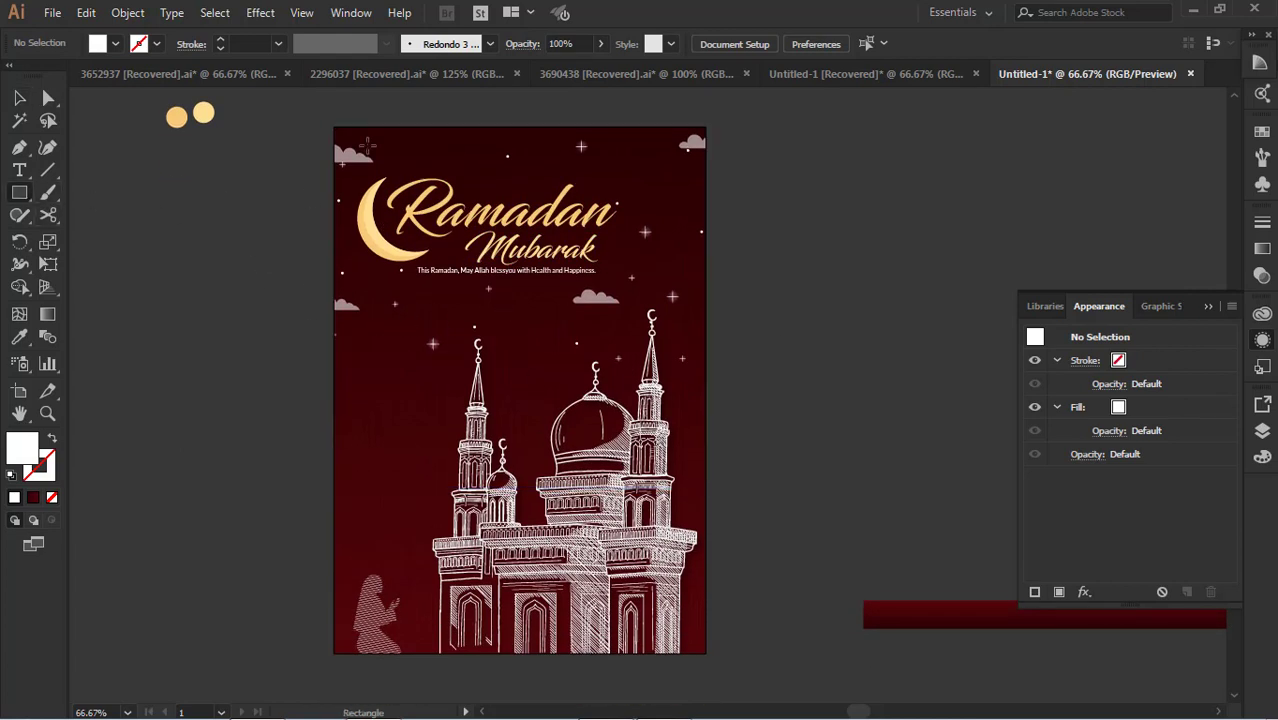
mouse_move(519, 392)
left_mouse_down()
mouse_move(565, 416)
mouse_move(698, 570)
left_mouse_up()
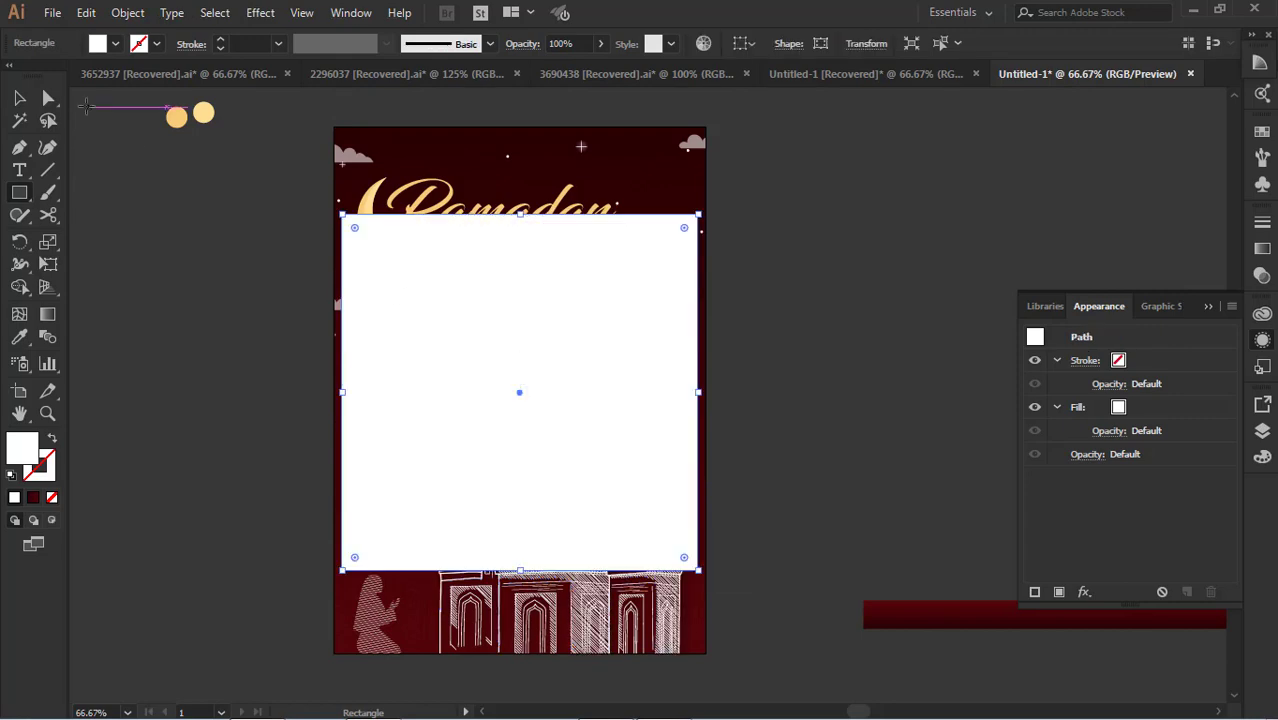
left_click_drag(520, 216, 520, 135)
scroll(538, 178, "down", 1)
left_click_drag(520, 524, 520, 608)
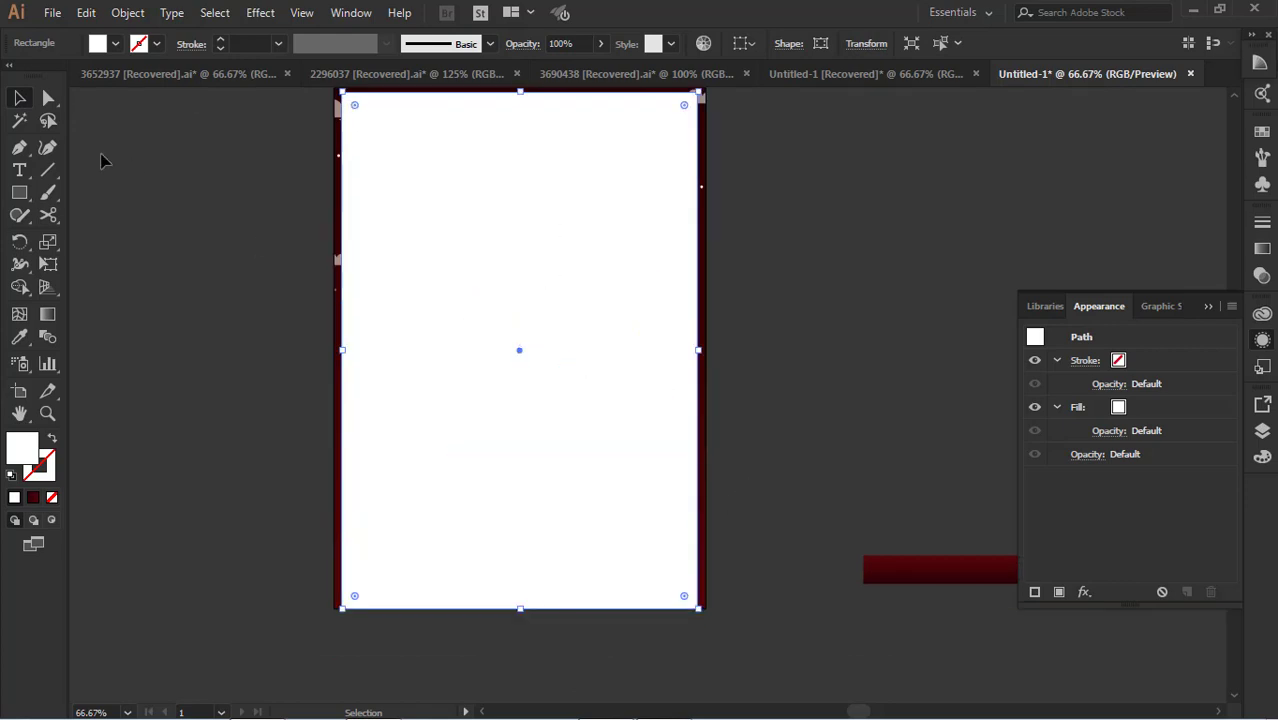
Swap the inset rectangle's fill and stroke to make a white outline, and set its stroke weight to 2 pt
left_click(51, 442)
left_click(278, 43)
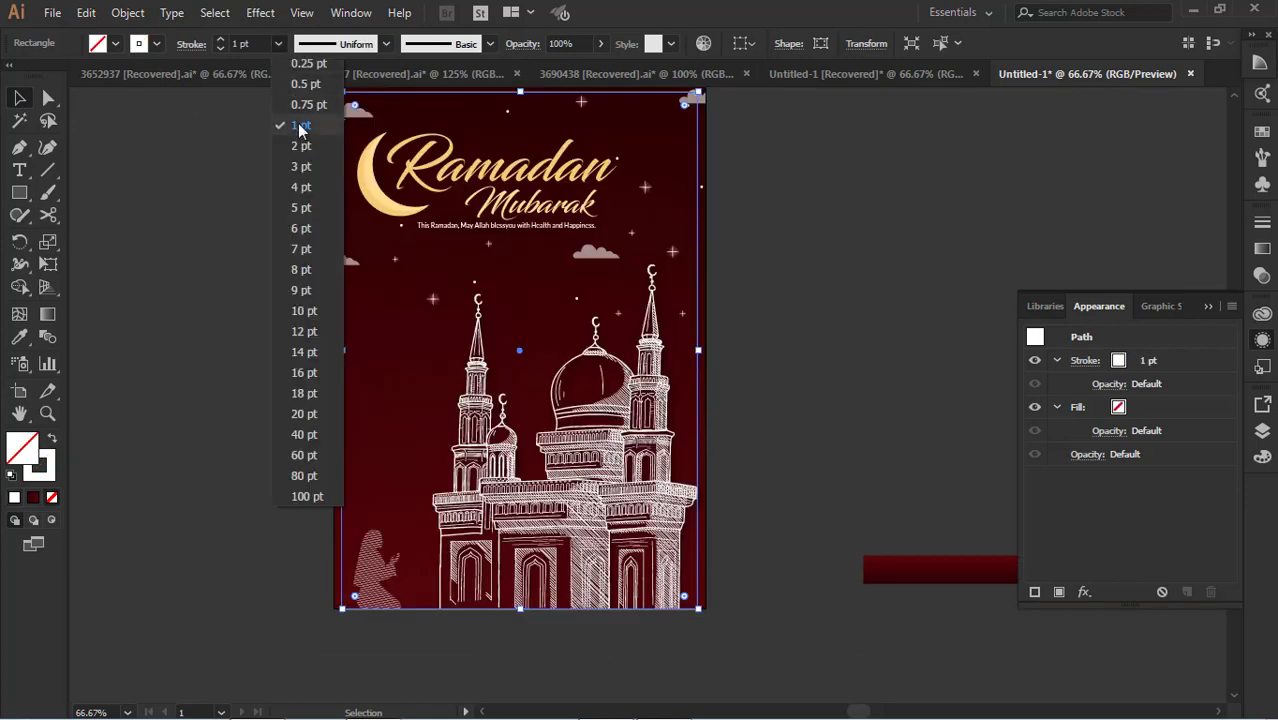
left_click(300, 145)
left_click(805, 279)
scroll(806, 279, "up", 3)
scroll(806, 279, "down", 1)
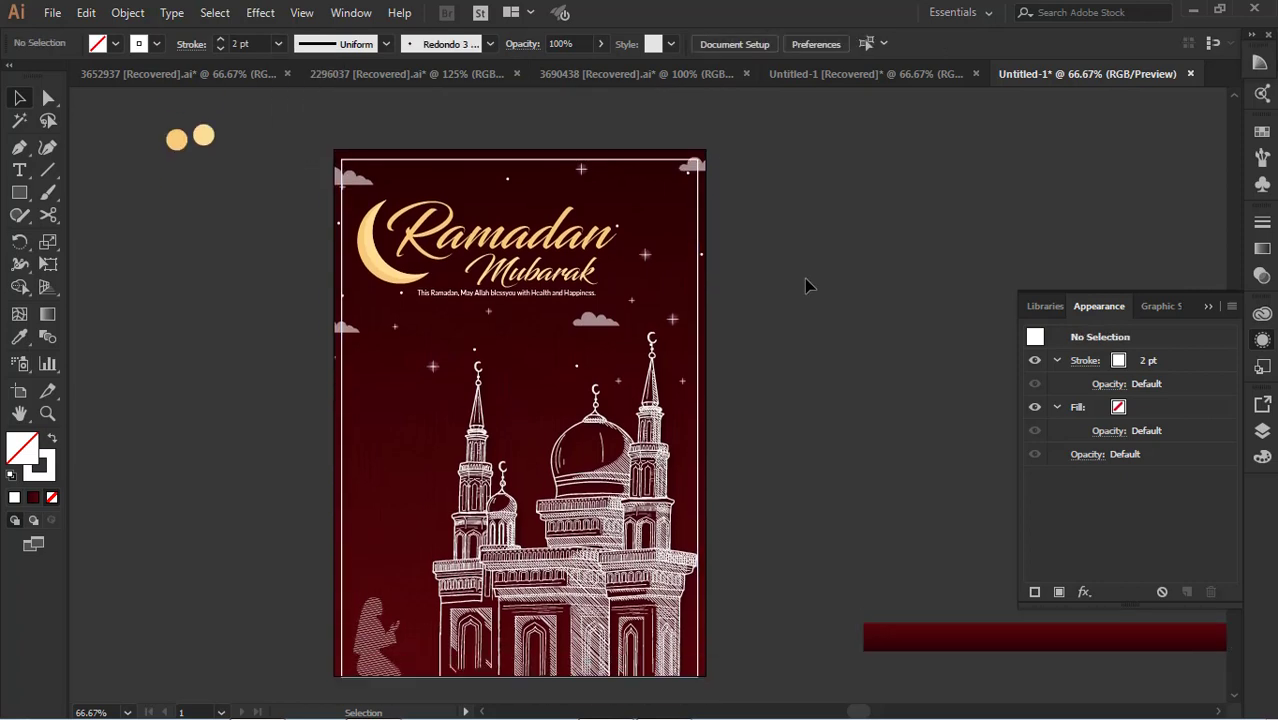
Sample the gold colour from the circles beside the poster and apply it as the inset frame's stroke with no fill
left_click(700, 312)
key("i")
left_click(198, 137)
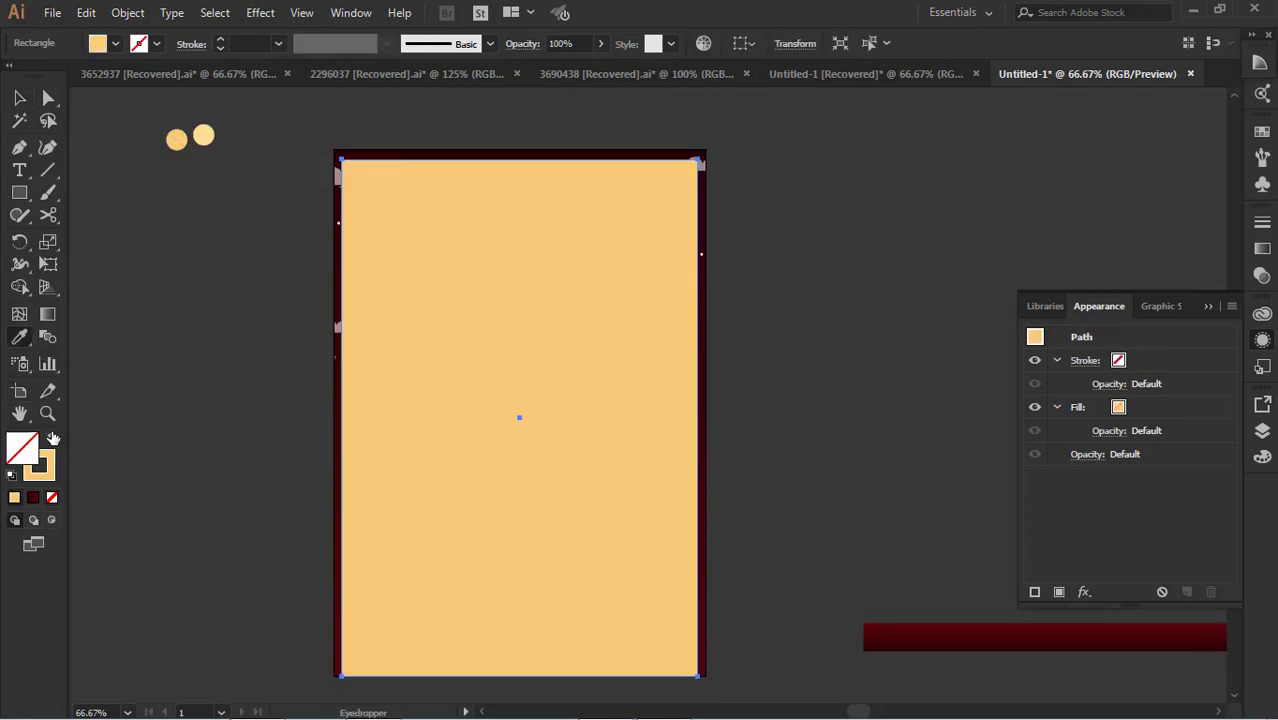
left_click(51, 441)
left_click(19, 97)
left_click(542, 386)
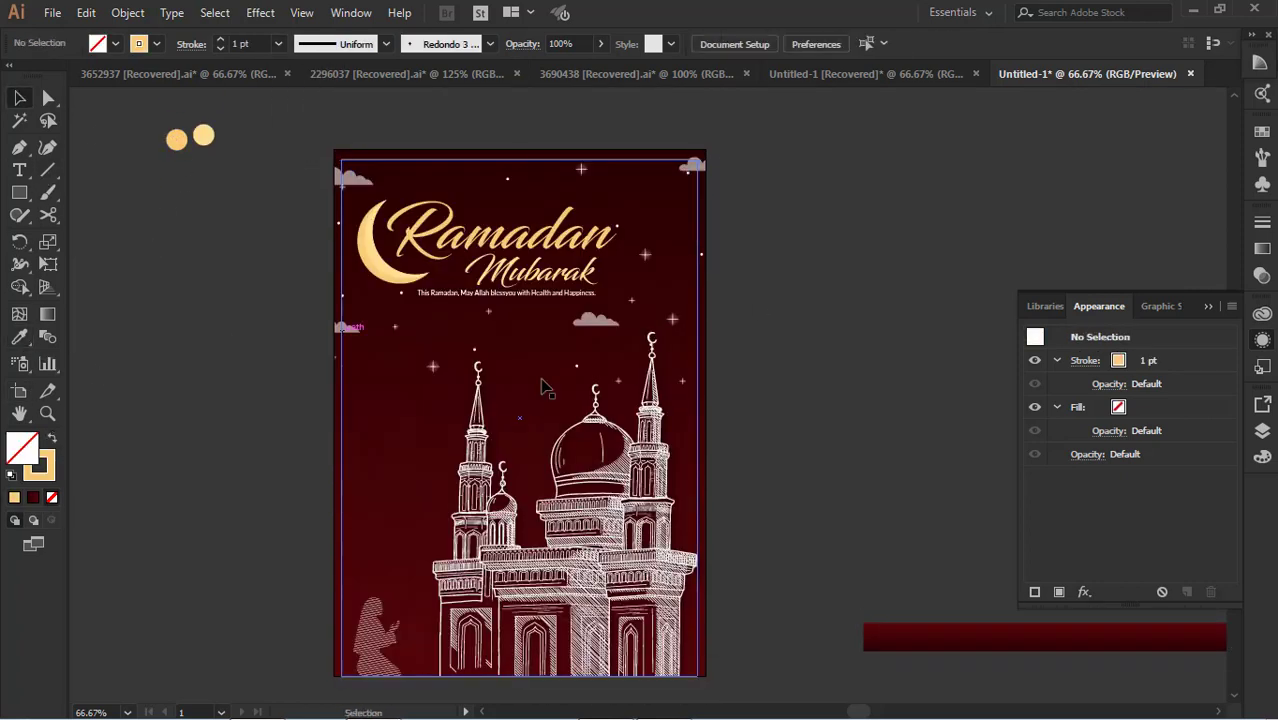
Isolate the clipped artwork and move the three clouds at the poster's edges inward so they sit inside the frame
double_click(700, 169)
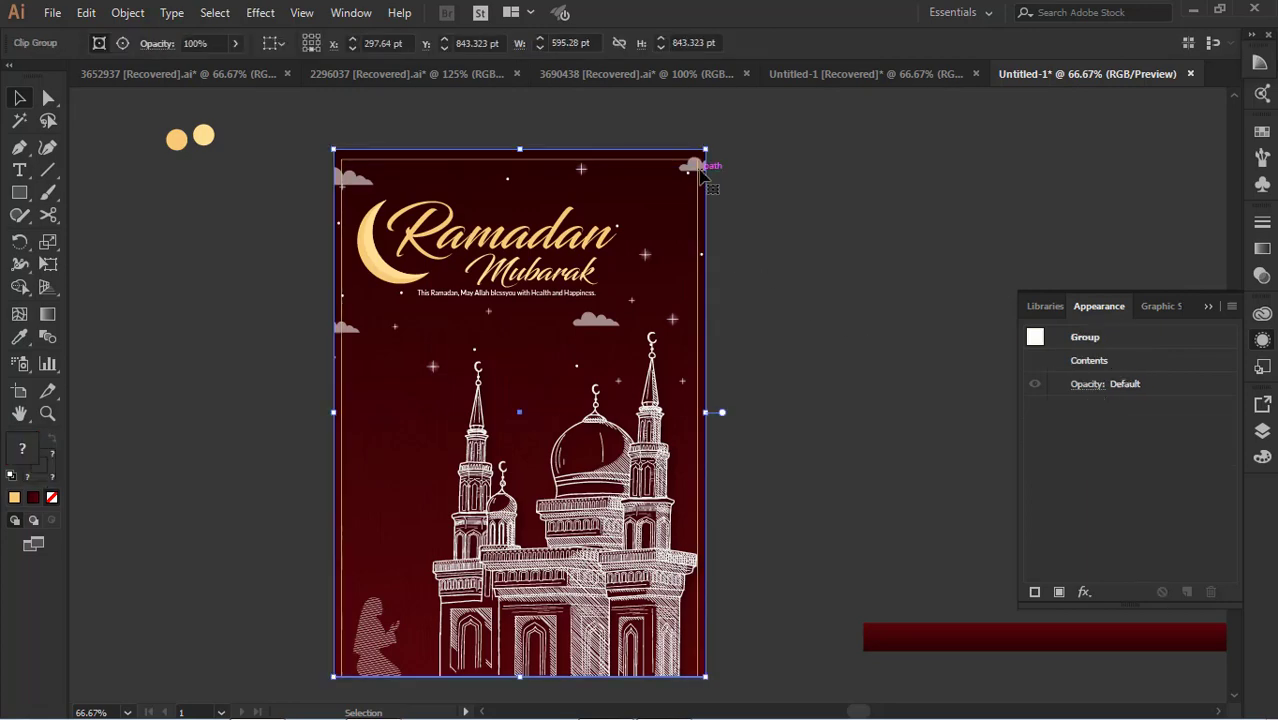
double_click(700, 169)
left_click(700, 168)
left_click_drag(700, 170, 646, 180)
left_click(797, 204)
mouse_move(362, 178)
left_mouse_down()
mouse_move(427, 178)
mouse_move(383, 178)
left_mouse_up()
left_click_drag(337, 327, 457, 322)
left_click(82, 102)
left_click(82, 102)
left_click(82, 102)
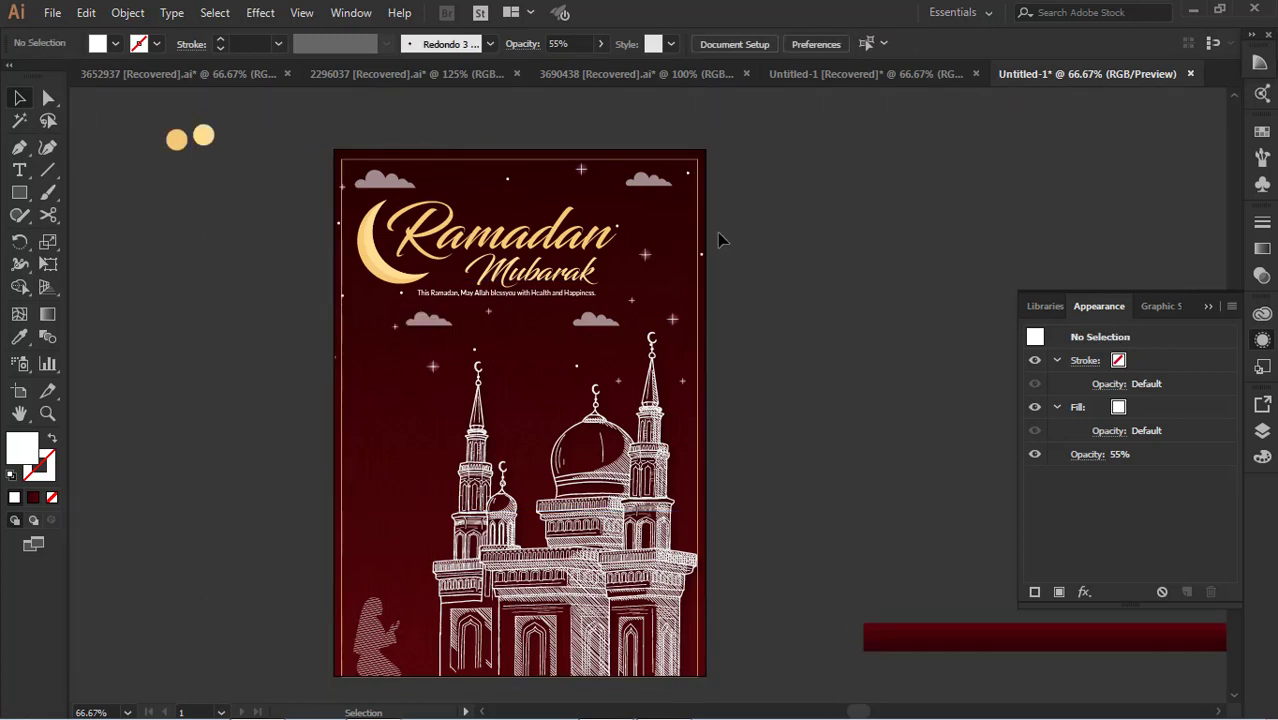
Set the gold frame's stroke weight to 2 pt
left_click(699, 281)
left_click(278, 43)
left_click(306, 143)
left_click(759, 224)
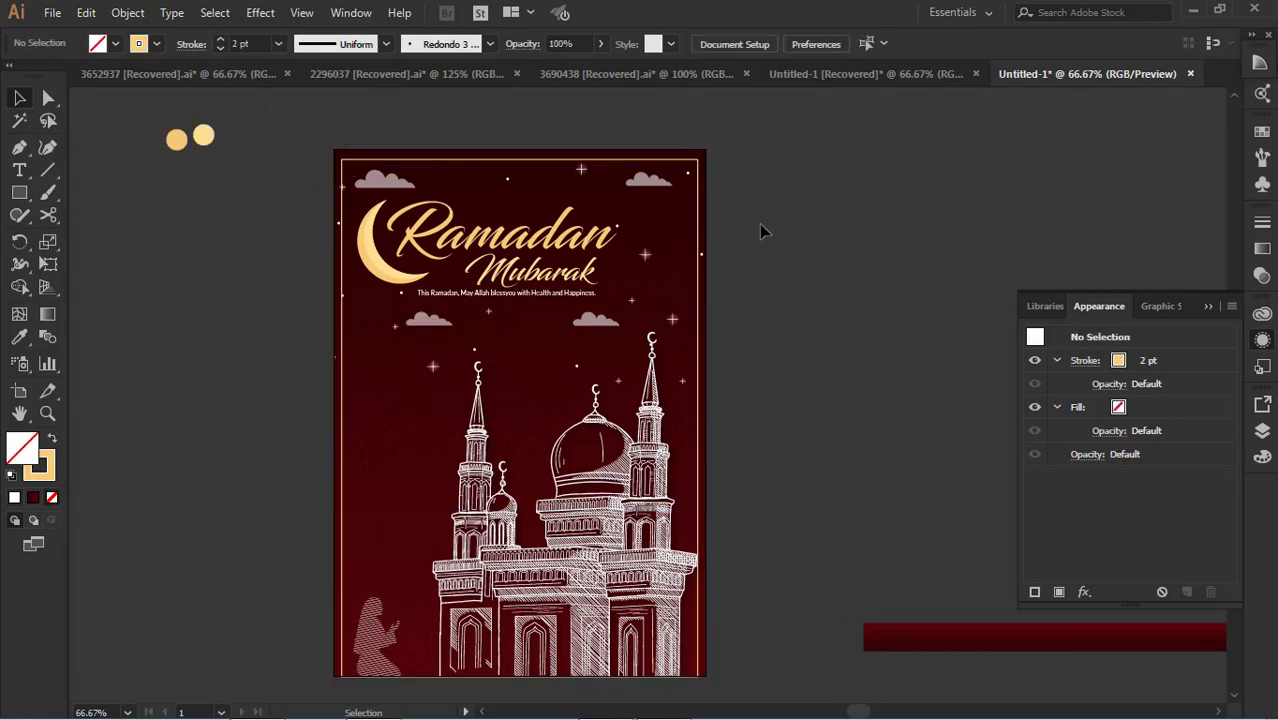
scroll(760, 224, "down", 1)
double_click(405, 618)
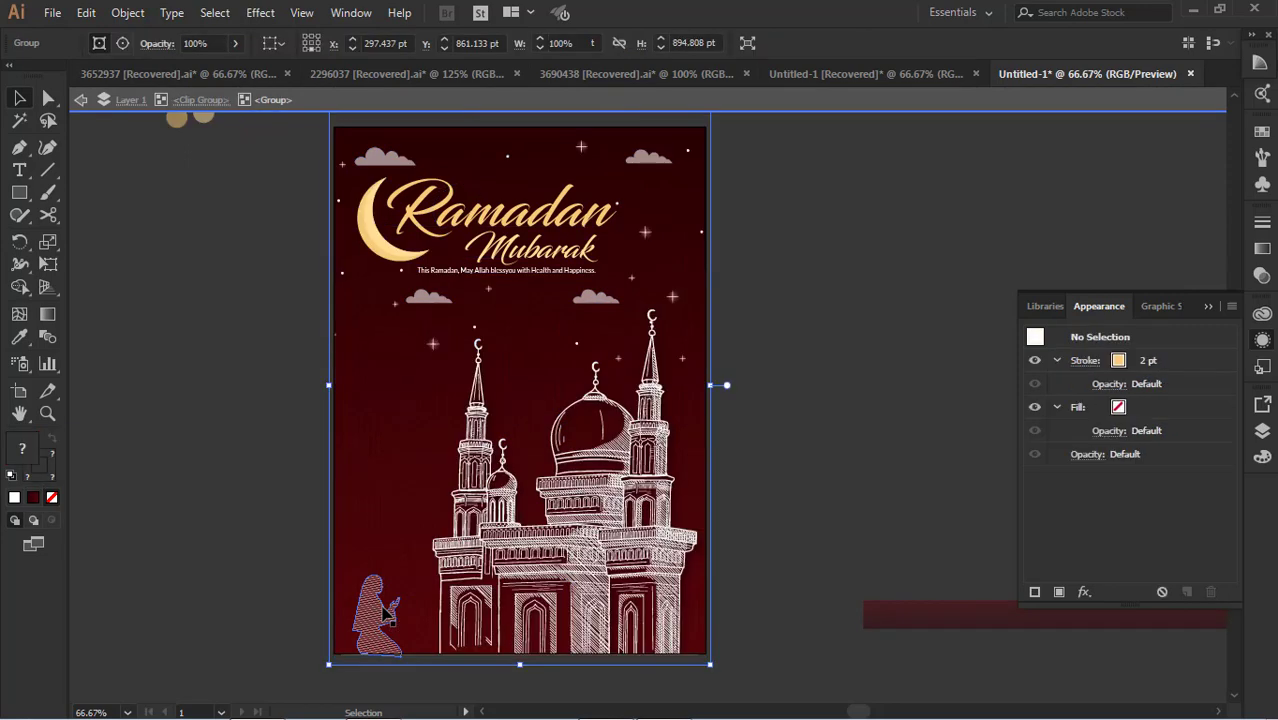
left_click(388, 614)
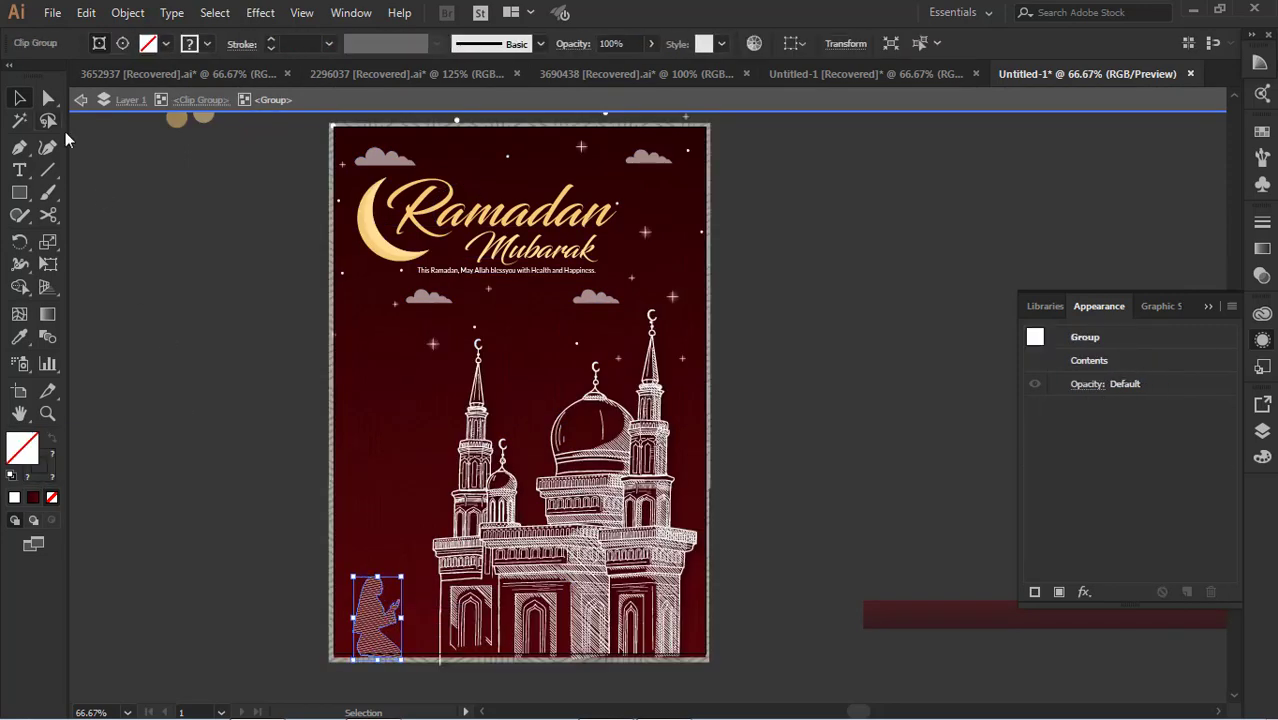
left_click(81, 99)
left_click(81, 99)
Thin the gold frame's stroke to 1 pt
left_click(703, 238)
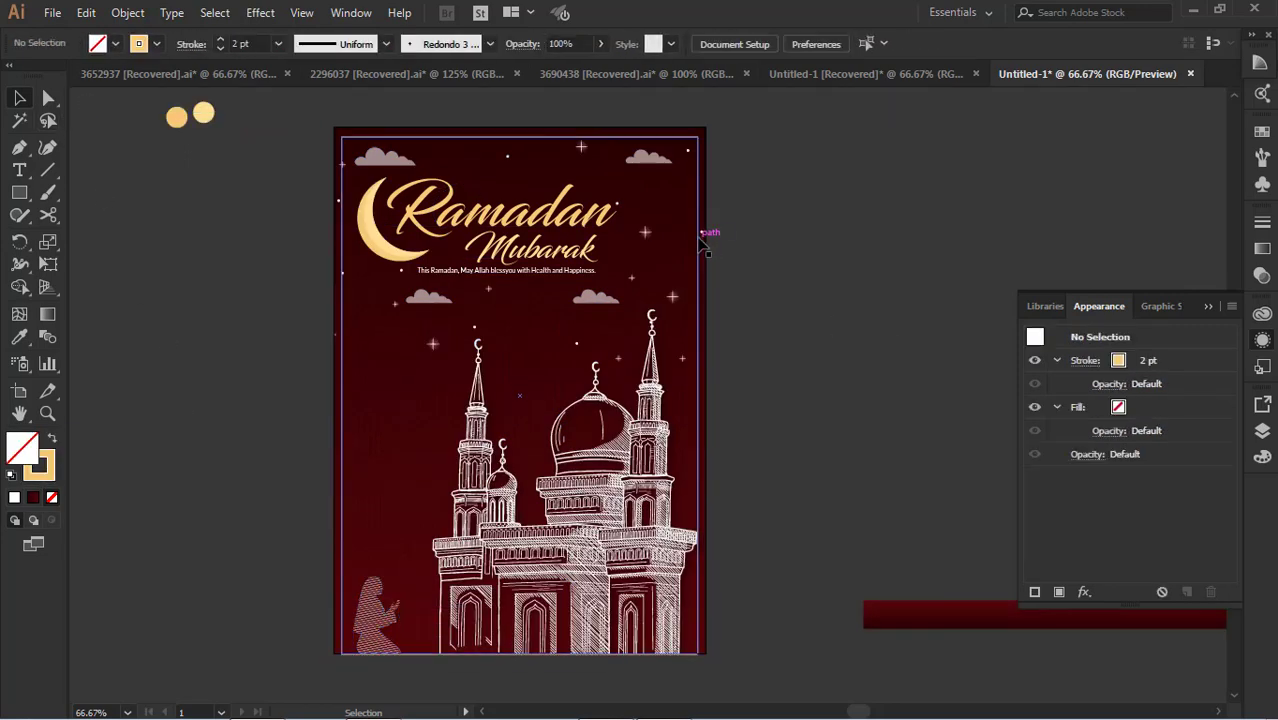
left_click(278, 43)
left_click(300, 126)
left_click(785, 278)
Isolate the mosque group inside the clipped artwork and nudge it slightly left, away from the frame's right side
scroll(785, 278, "down", 1)
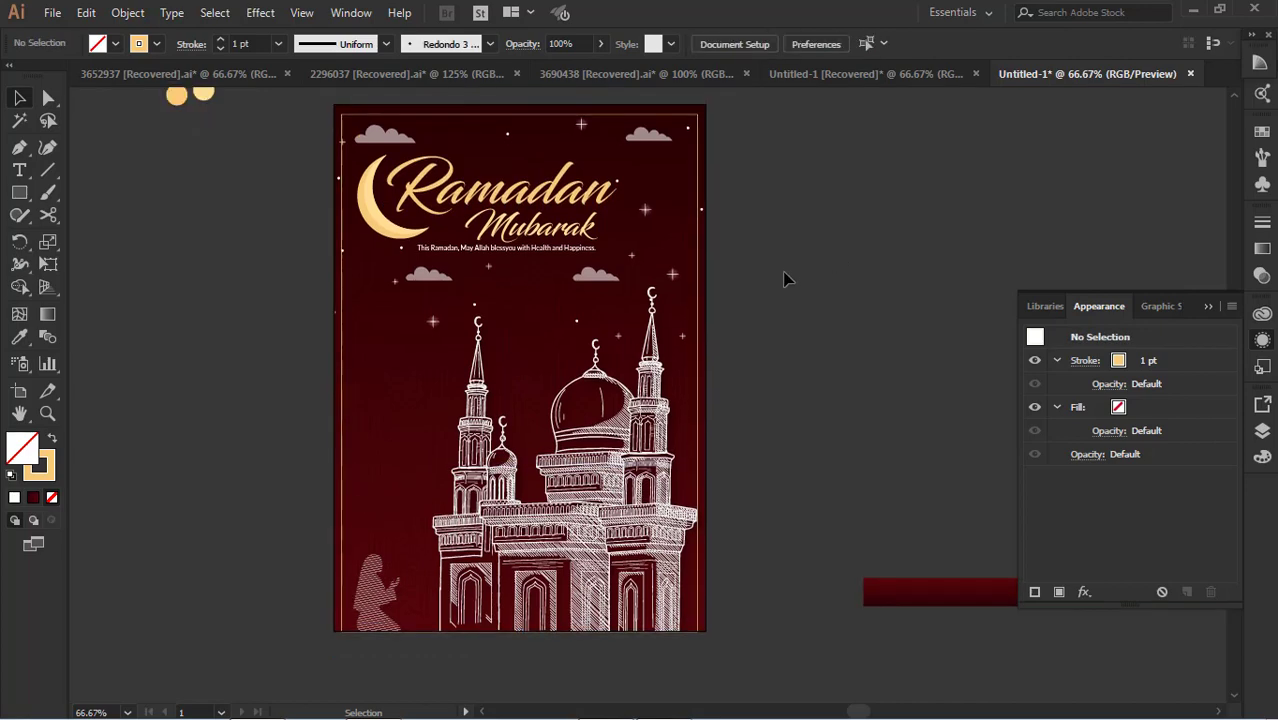
double_click(659, 514)
double_click(660, 517)
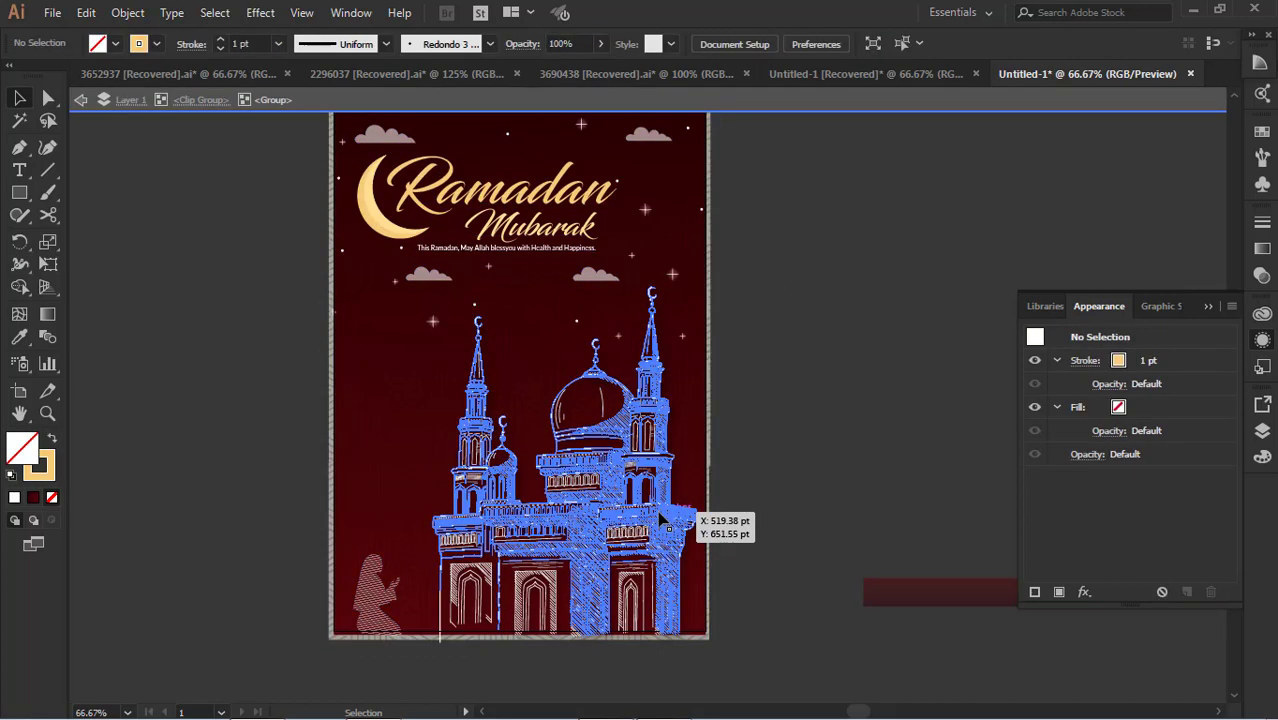
left_click(659, 515)
key("shift+Left")
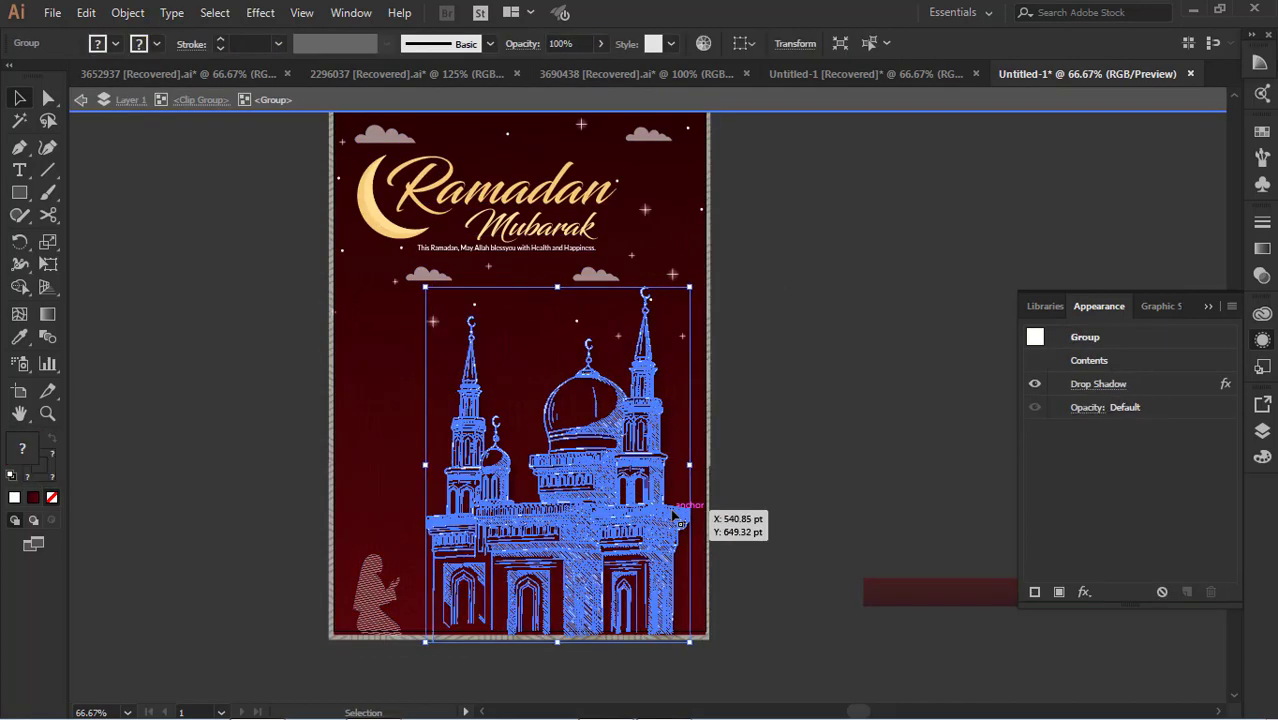
key("Left")
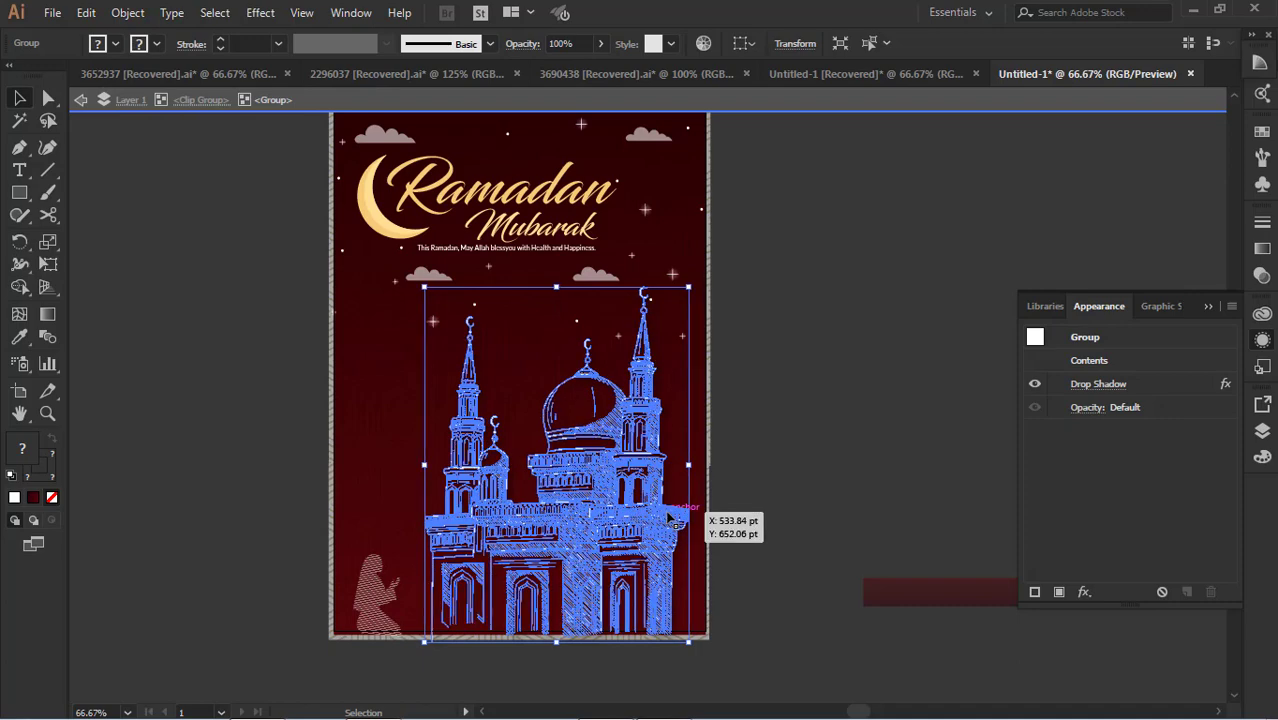
left_click(90, 100)
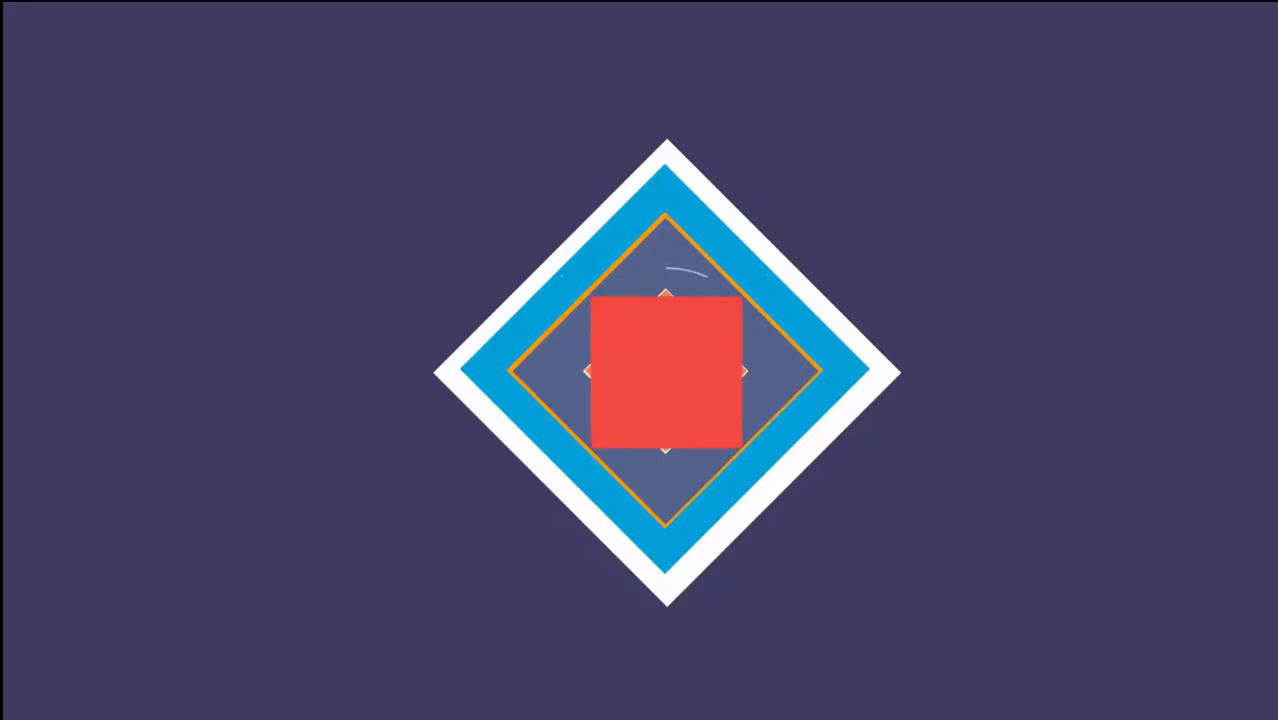